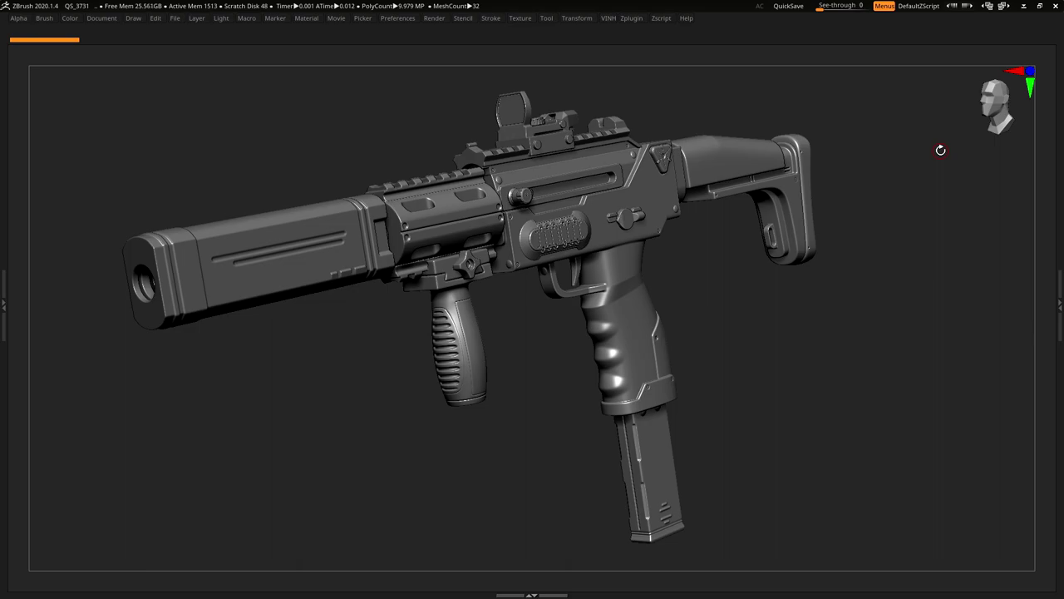
Isolate the reflex sight on the weapon model and examine its shape from several angles.
{"action": "right_click_drag", "start_coordinate": [615, 140], "coordinate": [581, 177]}
{"action": "left_click", "coordinate": [582, 177], "text": "alt"}
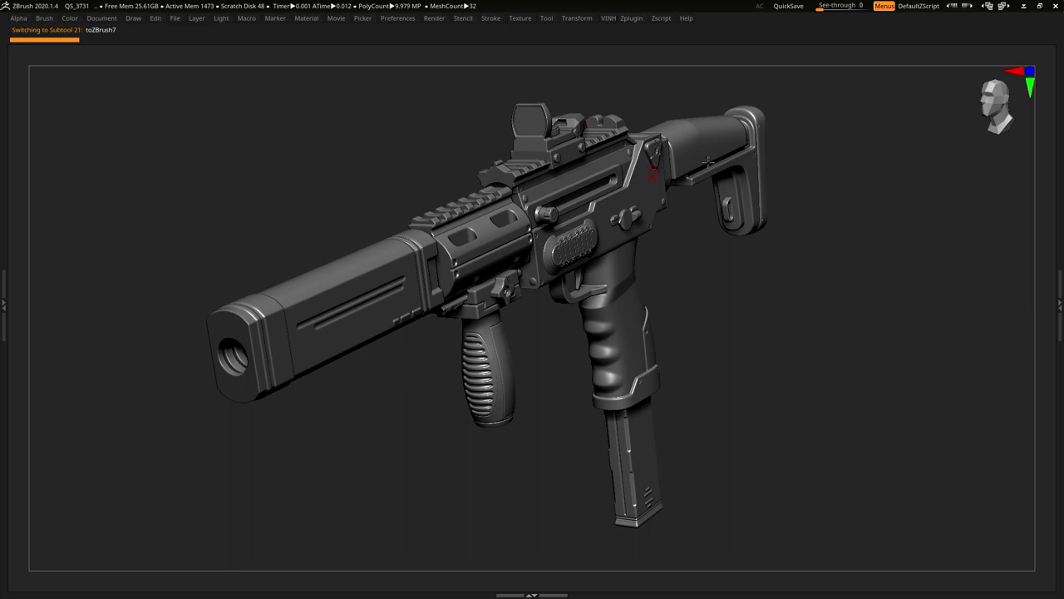
{"action": "key", "text": "alt+s"}
{"action": "key", "text": "f"}
{"action": "key", "text": "shift+f"}
{"action": "right_click_drag", "start_coordinate": [641, 204], "coordinate": [819, 249]}
{"action": "right_click_drag", "start_coordinate": [819, 250], "coordinate": [755, 216]}
{"action": "key", "text": "shift+f"}
{"action": "right_click_drag", "start_coordinate": [691, 212], "coordinate": [653, 262]}
{"action": "right_click_drag", "start_coordinate": [652, 262], "coordinate": [689, 221], "text": "ctrl"}
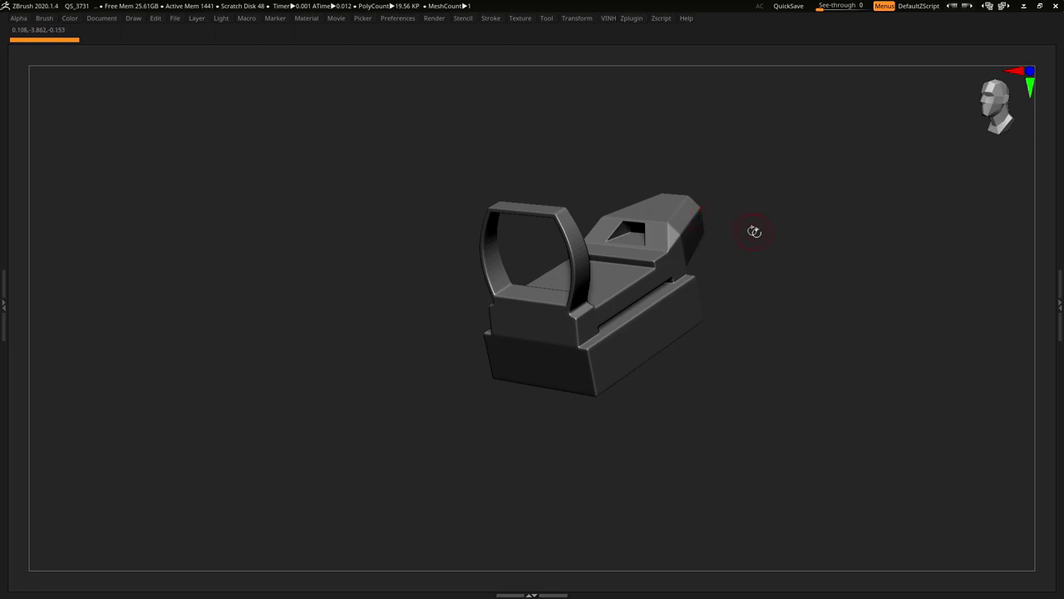
Bring back all the weapon's parts and examine the complete model from the side.
{"action": "key", "text": "shift+s"}
{"action": "right_click_drag", "start_coordinate": [709, 250], "coordinate": [735, 283]}
{"action": "left_click_drag", "start_coordinate": [734, 283], "coordinate": [765, 287]}
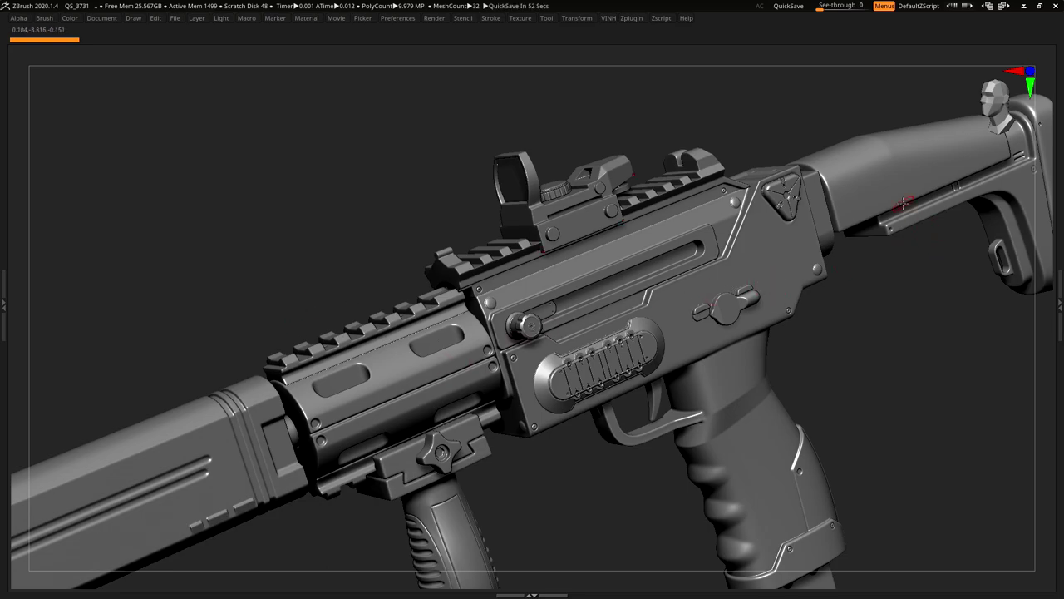
{"action": "left_click", "coordinate": [395, 374], "text": "alt"}
{"action": "key", "text": "shift+s"}
{"action": "right_click_drag", "start_coordinate": [627, 317], "coordinate": [632, 241]}
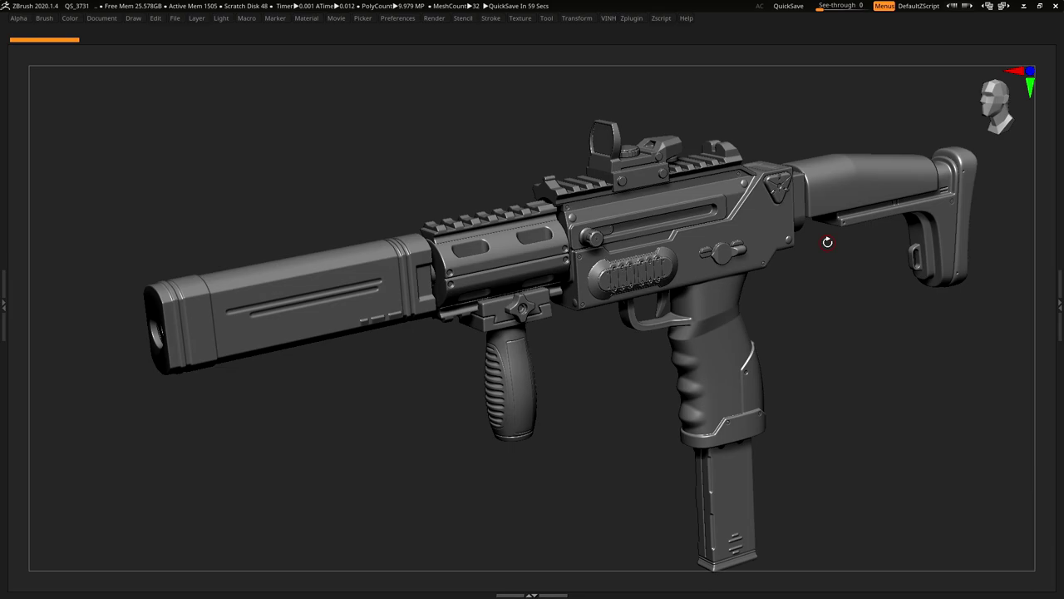
{"action": "right_click_drag", "start_coordinate": [872, 273], "coordinate": [837, 264], "text": "alt"}
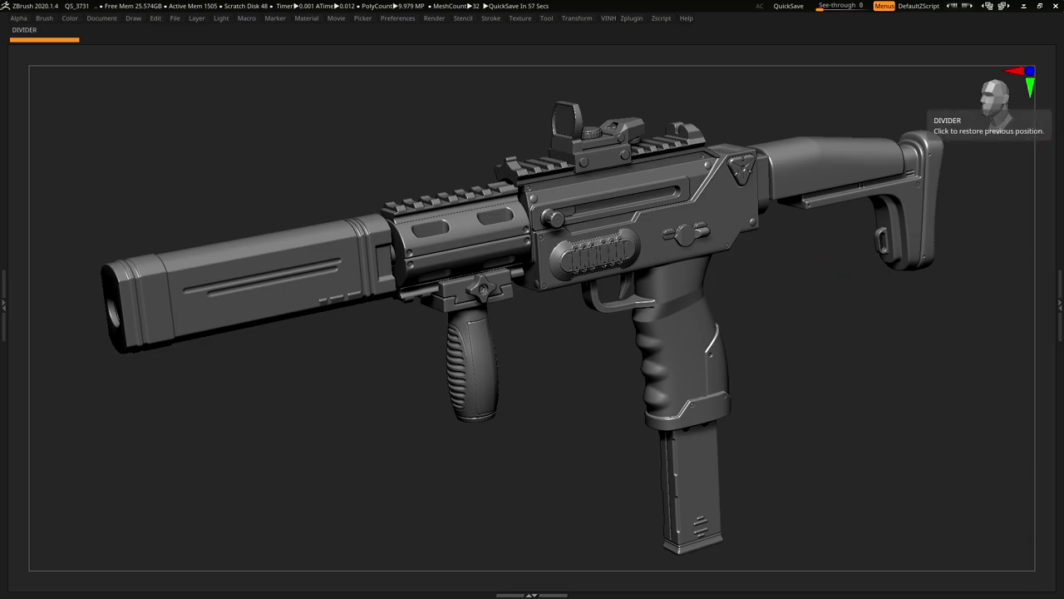
Switch to Maya, then select and frame the stock model in the zbrush row.
{"action": "key", "text": "super"}
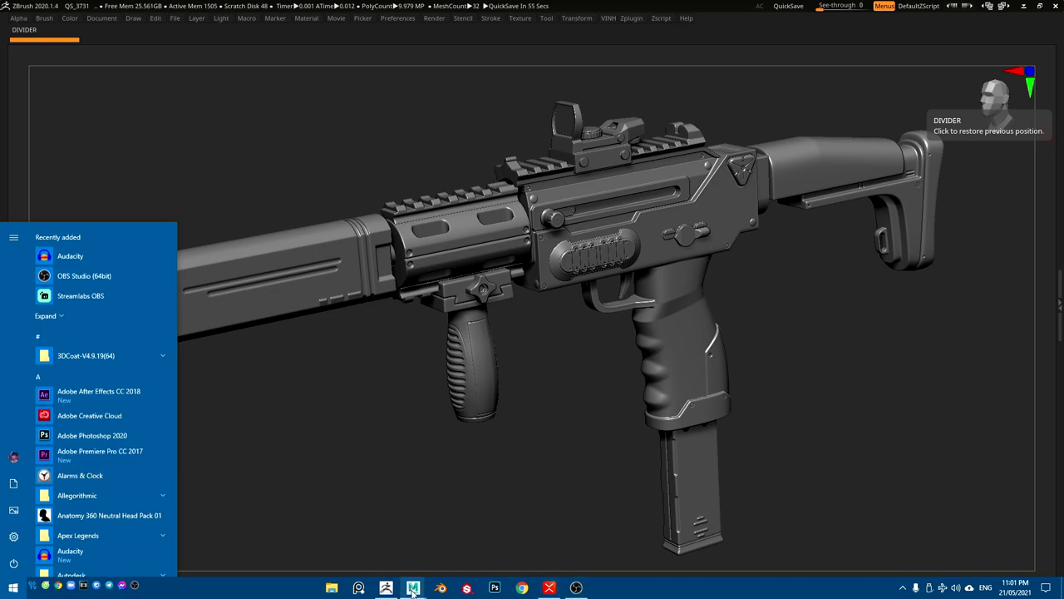
{"action": "mouse_move", "coordinate": [413, 592]}
{"action": "left_click", "coordinate": [484, 532]}
{"action": "left_click_drag", "start_coordinate": [747, 331], "coordinate": [786, 231], "text": "alt"}
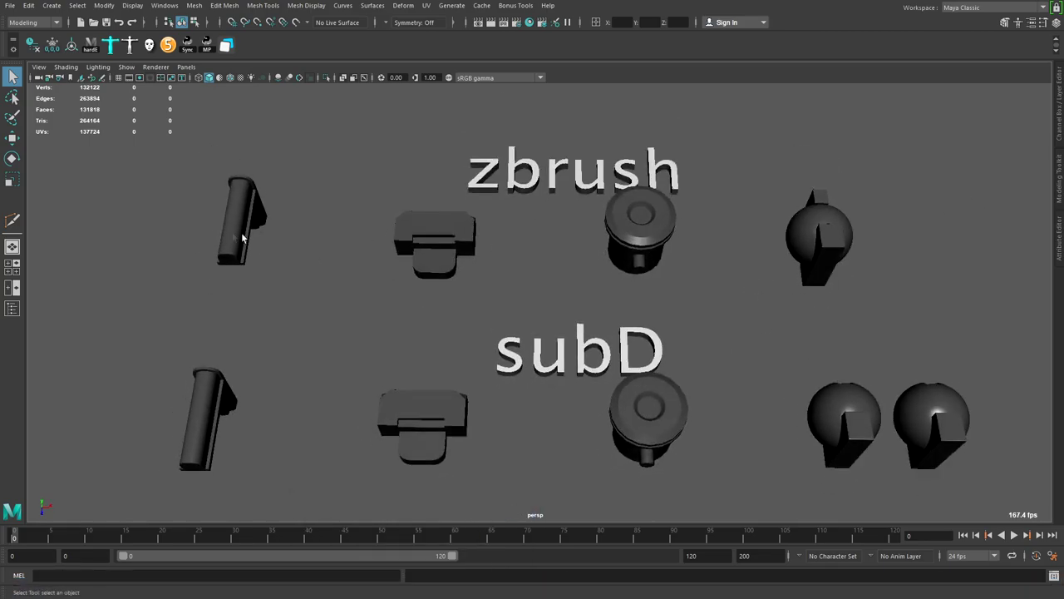
{"action": "middle_click_drag", "start_coordinate": [596, 271], "coordinate": [597, 248], "text": "alt"}
{"action": "left_click_drag", "start_coordinate": [521, 193], "coordinate": [528, 215], "text": "alt"}
{"action": "left_click_drag", "start_coordinate": [413, 185], "coordinate": [422, 196], "text": "alt"}
{"action": "left_click", "coordinate": [233, 203]}
{"action": "key", "text": "f"}
{"action": "left_click_drag", "start_coordinate": [288, 247], "coordinate": [438, 271], "text": "alt"}
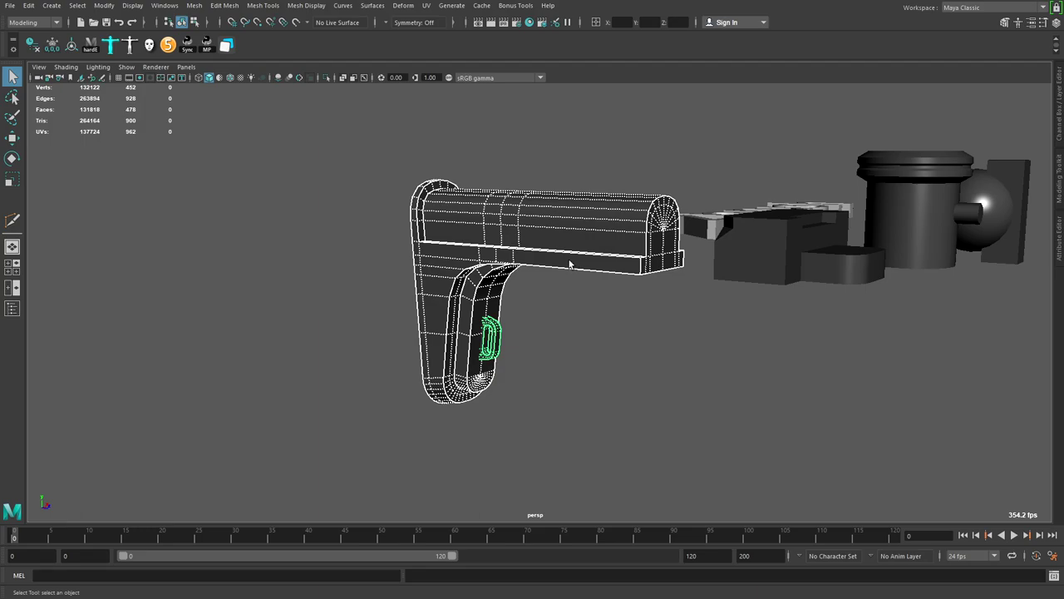
Examine the stock and its strap loop from below, including with smooth preview on.
{"action": "left_click_drag", "start_coordinate": [662, 267], "coordinate": [574, 316], "text": "alt"}
{"action": "scroll", "coordinate": [717, 216], "scroll_direction": "down", "scroll_amount": 5}
{"action": "middle_click_drag", "start_coordinate": [725, 293], "coordinate": [677, 283], "text": "alt"}
{"action": "left_click_drag", "start_coordinate": [677, 283], "coordinate": [652, 314], "text": "alt"}
{"action": "right_click_drag", "start_coordinate": [652, 314], "coordinate": [673, 325], "text": "alt"}
{"action": "left_click_drag", "start_coordinate": [673, 326], "coordinate": [655, 333], "text": "alt"}
{"action": "left_click", "coordinate": [655, 324]}
{"action": "left_click", "coordinate": [542, 261]}
{"action": "left_click_drag", "start_coordinate": [542, 261], "coordinate": [614, 268], "text": "alt"}
{"action": "left_click", "coordinate": [698, 257]}
{"action": "left_click_drag", "start_coordinate": [698, 257], "coordinate": [589, 285], "text": "alt"}
{"action": "left_click", "coordinate": [604, 258]}
{"action": "left_click_drag", "start_coordinate": [668, 180], "coordinate": [620, 208], "text": "alt"}
{"action": "left_click", "coordinate": [906, 239]}
{"action": "left_click_drag", "start_coordinate": [747, 260], "coordinate": [680, 205], "text": "alt"}
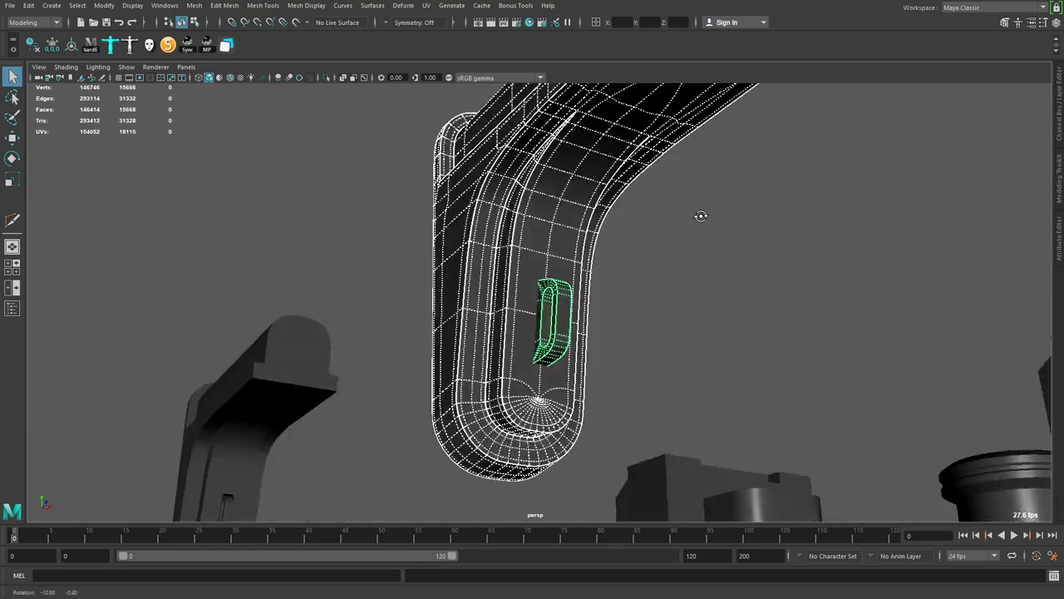
{"action": "right_click_drag", "start_coordinate": [680, 205], "coordinate": [692, 213], "text": "alt"}
{"action": "left_click_drag", "start_coordinate": [692, 213], "coordinate": [676, 202], "text": "alt"}
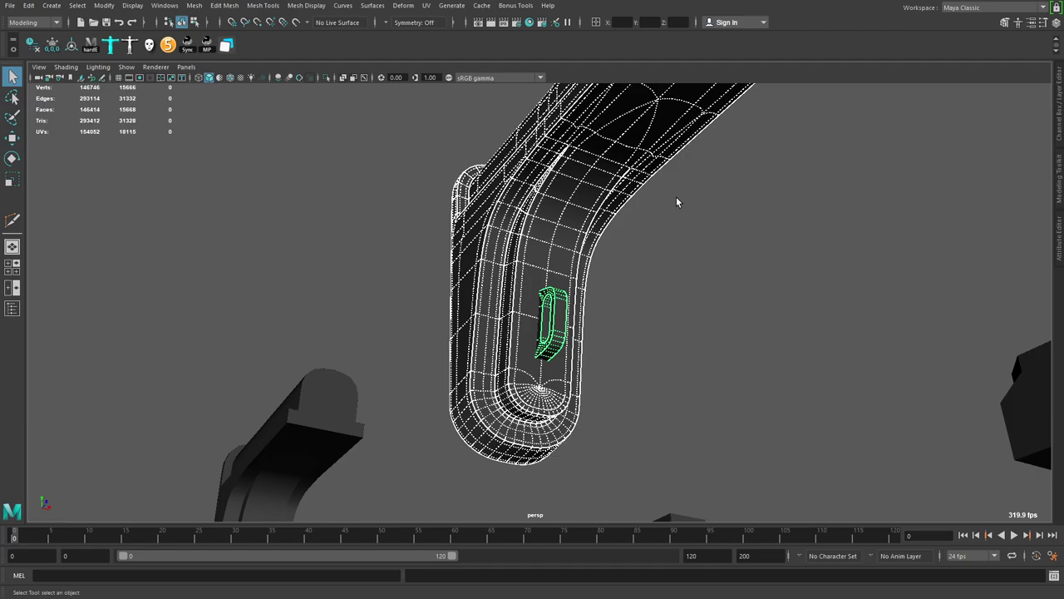
Turn off smooth preview on the stock parts and inspect where the strap loop meets the stock.
{"action": "left_click_drag", "start_coordinate": [608, 302], "coordinate": [773, 387], "text": "alt"}
{"action": "left_click", "coordinate": [573, 339]}
{"action": "left_click", "coordinate": [588, 297], "text": "shift"}
{"action": "key", "text": "f"}
{"action": "right_click_drag", "start_coordinate": [773, 387], "coordinate": [781, 381], "text": "alt"}
{"action": "middle_click_drag", "start_coordinate": [782, 381], "coordinate": [749, 331], "text": "alt"}
{"action": "key", "text": "1"}
{"action": "left_click_drag", "start_coordinate": [751, 327], "coordinate": [715, 331], "text": "alt"}
{"action": "right_click_drag", "start_coordinate": [715, 330], "coordinate": [765, 378], "text": "alt"}
{"action": "left_click", "coordinate": [765, 377]}
Join the strap loop to the stock with a Boolean union.
{"action": "left_click", "coordinate": [637, 333]}
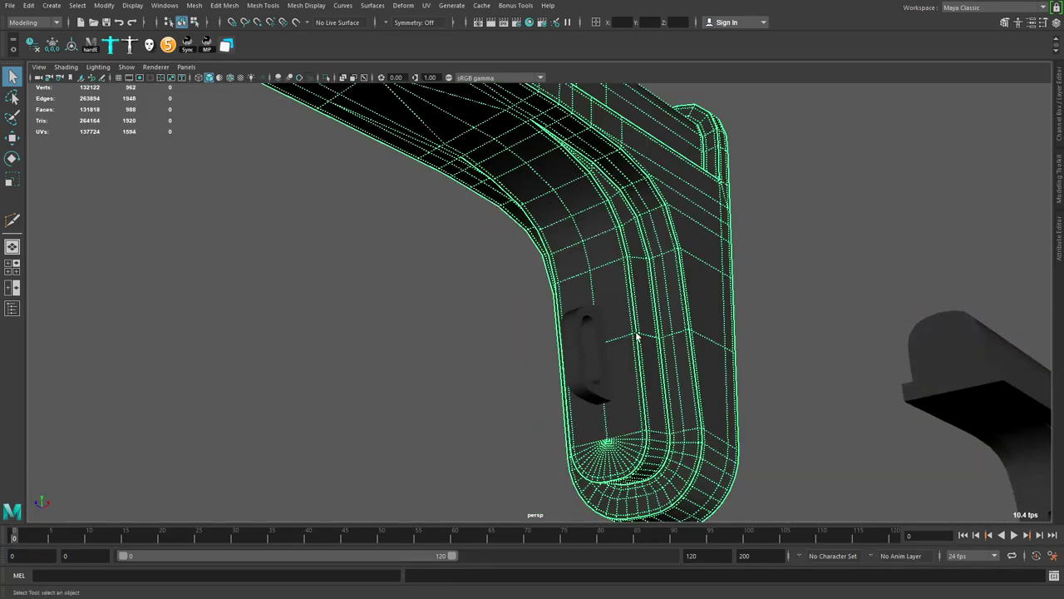
{"action": "middle_click_drag", "start_coordinate": [655, 337], "coordinate": [625, 287], "text": "alt"}
{"action": "right_click_drag", "start_coordinate": [625, 288], "coordinate": [673, 283], "text": "alt"}
{"action": "left_click_drag", "start_coordinate": [674, 282], "coordinate": [632, 266], "text": "alt"}
{"action": "left_click", "coordinate": [547, 249]}
{"action": "left_click", "coordinate": [485, 230], "text": "shift"}
{"action": "left_click_drag", "start_coordinate": [484, 230], "coordinate": [606, 281], "text": "alt"}
{"action": "left_click_drag", "start_coordinate": [533, 286], "coordinate": [672, 212], "text": "alt"}
{"action": "right_click_drag", "start_coordinate": [672, 210], "coordinate": [755, 410], "text": "shift"}
{"action": "left_click_drag", "start_coordinate": [755, 411], "coordinate": [610, 214], "text": "alt"}
{"action": "right_click_drag", "start_coordinate": [598, 211], "coordinate": [692, 311], "text": "shift"}
{"action": "left_click_drag", "start_coordinate": [691, 312], "coordinate": [559, 326], "text": "alt"}
Frame the upper end of the strap loop and inspect the joined topology.
{"action": "key", "text": "q"}
{"action": "right_click_drag", "start_coordinate": [572, 289], "coordinate": [532, 294]}
{"action": "left_click", "coordinate": [528, 290]}
{"action": "key", "text": "f"}
{"action": "left_click_drag", "start_coordinate": [532, 292], "coordinate": [523, 323], "text": "alt"}
{"action": "left_click_drag", "start_coordinate": [370, 379], "coordinate": [696, 311], "text": "alt"}
{"action": "key", "text": "F8"}
{"action": "key", "text": "1"}
{"action": "scroll", "coordinate": [816, 300], "scroll_direction": "down", "scroll_amount": 3}
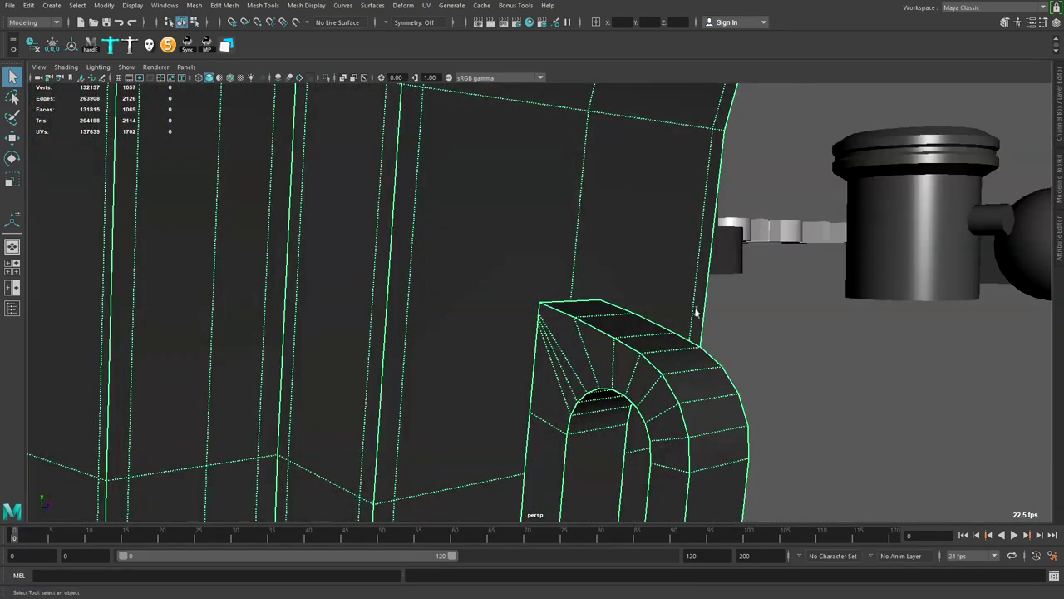
Try to enable edge-based symmetry using the vertical centre edge above the strap loop.
{"action": "right_click_drag", "start_coordinate": [696, 311], "coordinate": [598, 315]}
{"action": "scroll", "coordinate": [537, 320], "scroll_direction": "up", "scroll_amount": 2}
{"action": "scroll", "coordinate": [521, 318], "scroll_direction": "up", "scroll_amount": 3}
{"action": "left_click_drag", "start_coordinate": [505, 314], "coordinate": [563, 185], "text": "alt"}
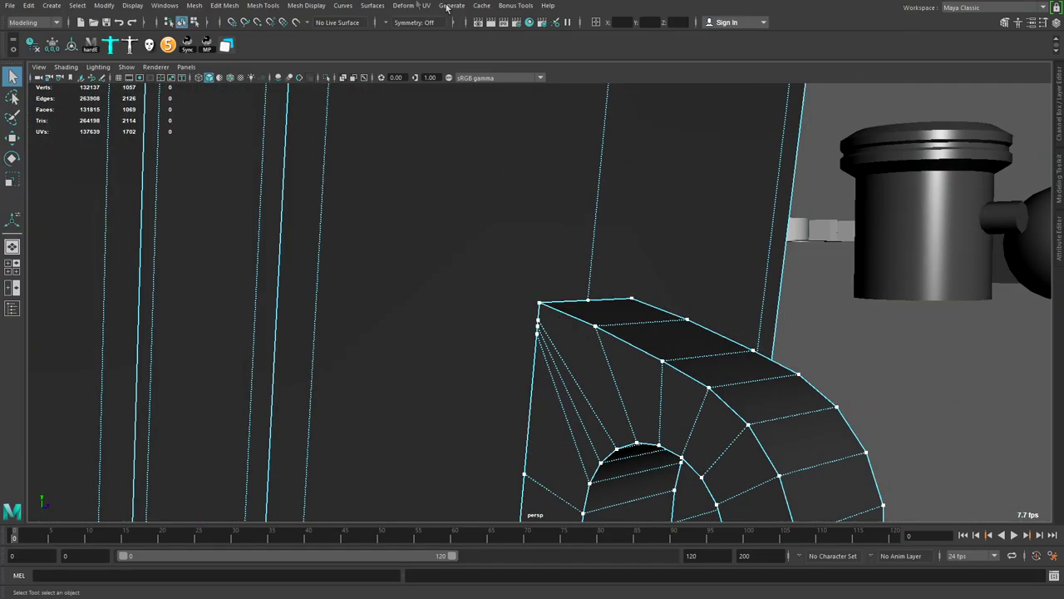
{"action": "left_click_drag", "start_coordinate": [663, 179], "coordinate": [604, 225], "text": "alt"}
{"action": "right_click_drag", "start_coordinate": [605, 224], "coordinate": [605, 200]}
{"action": "left_click", "coordinate": [606, 208]}
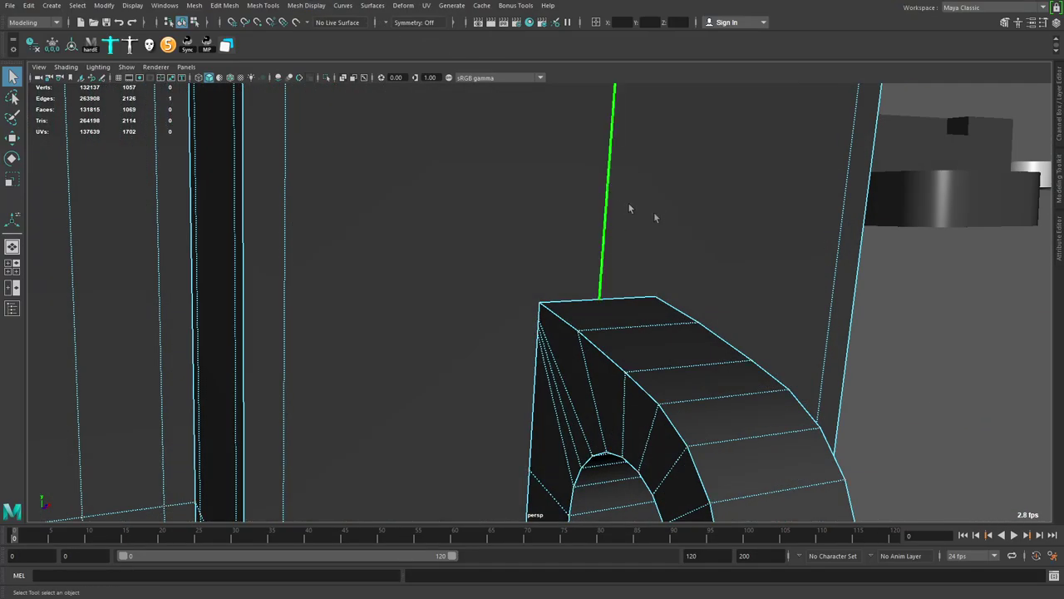
{"action": "left_click", "coordinate": [393, 23]}
{"action": "left_click", "coordinate": [426, 104]}
{"action": "scroll", "coordinate": [620, 208], "scroll_direction": "down", "scroll_amount": 3}
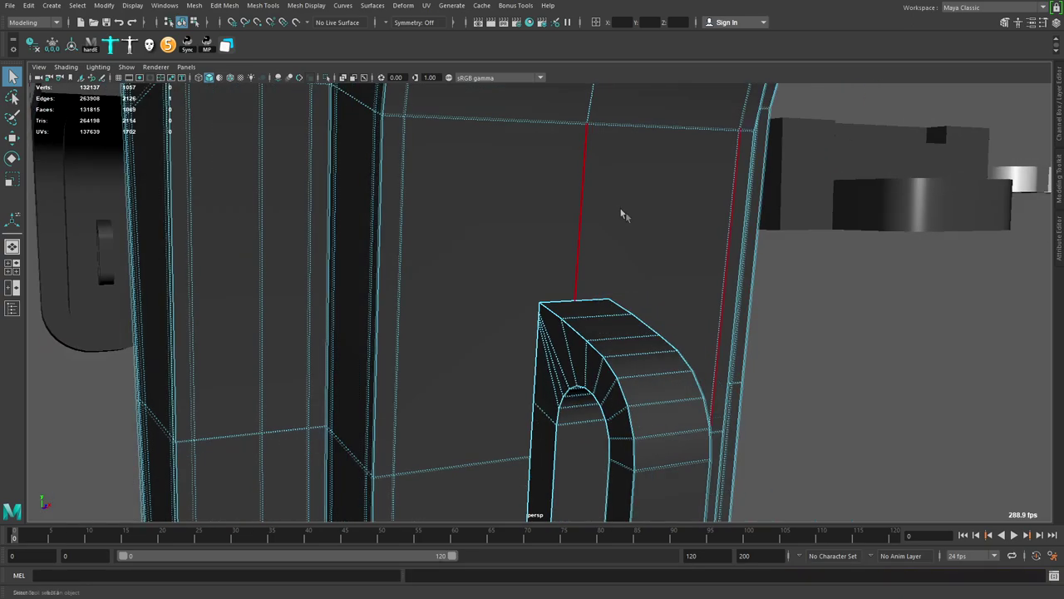
{"action": "left_click_drag", "start_coordinate": [627, 217], "coordinate": [711, 277], "text": "alt"}
Retry the edge-based symmetry on the same centre edge, viewing the strap loop from the front.
{"action": "scroll", "coordinate": [710, 278], "scroll_direction": "up", "scroll_amount": 1}
{"action": "right_click_drag", "start_coordinate": [708, 278], "coordinate": [640, 296]}
{"action": "left_click_drag", "start_coordinate": [656, 297], "coordinate": [572, 214], "text": "alt"}
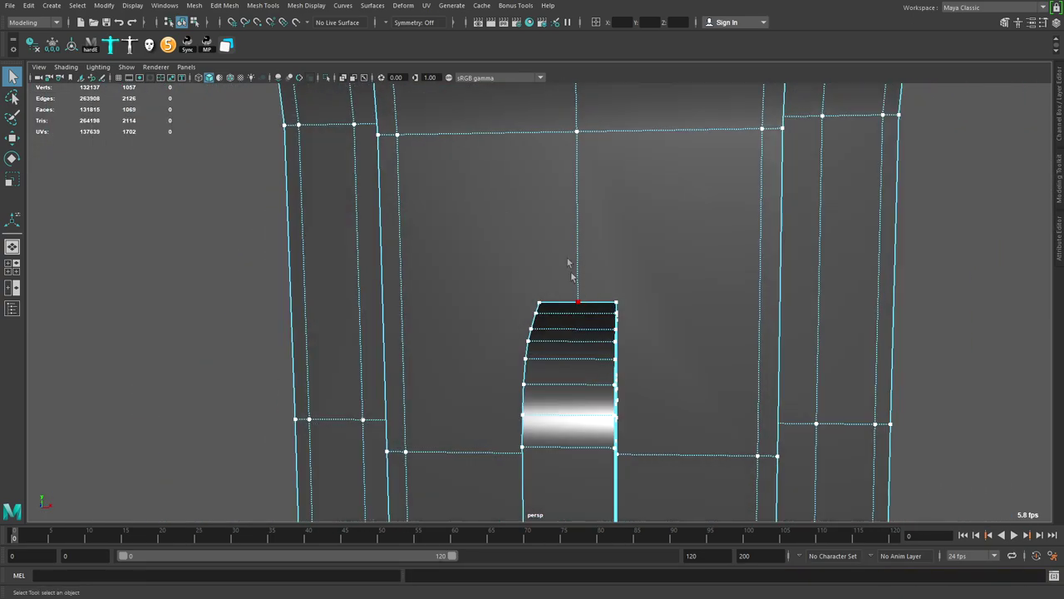
{"action": "left_click", "coordinate": [582, 216]}
{"action": "left_click", "coordinate": [399, 22]}
{"action": "left_click", "coordinate": [415, 106]}
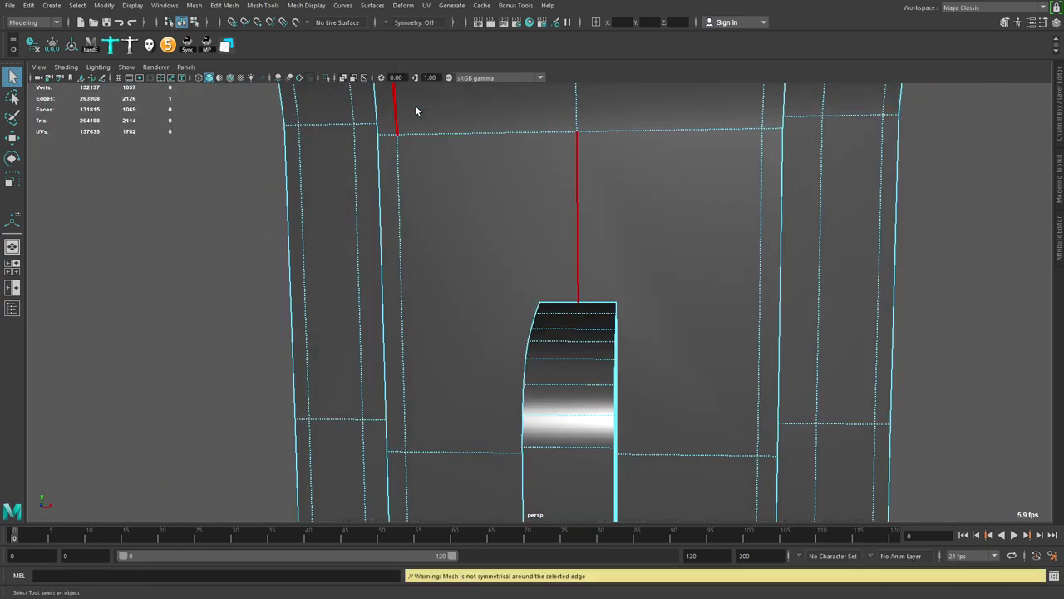
{"action": "left_click", "coordinate": [1002, 287]}
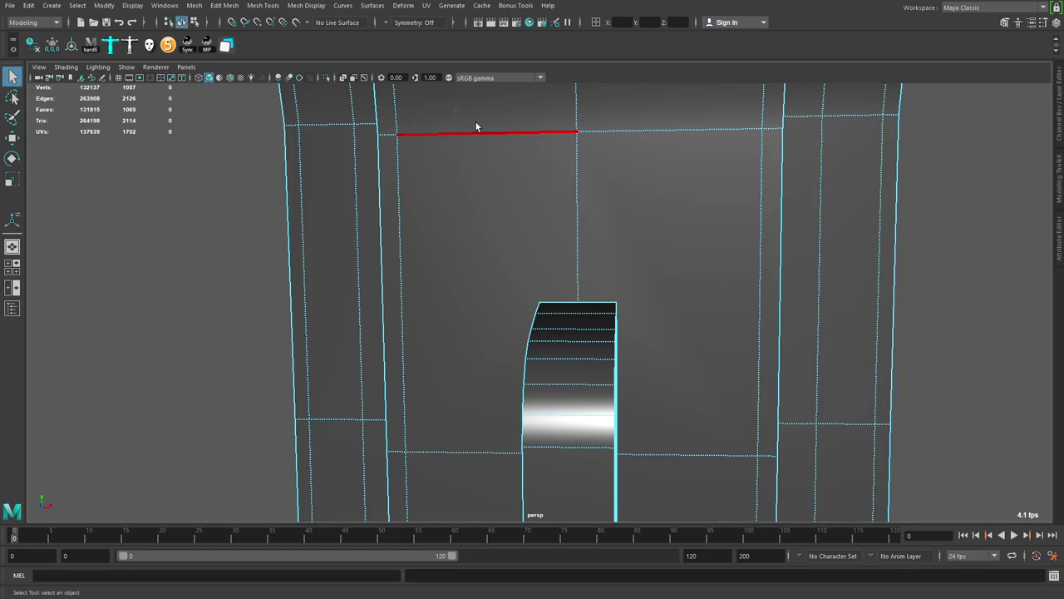
{"action": "left_click", "coordinate": [400, 22]}
{"action": "left_click", "coordinate": [416, 108]}
{"action": "left_click", "coordinate": [571, 170]}
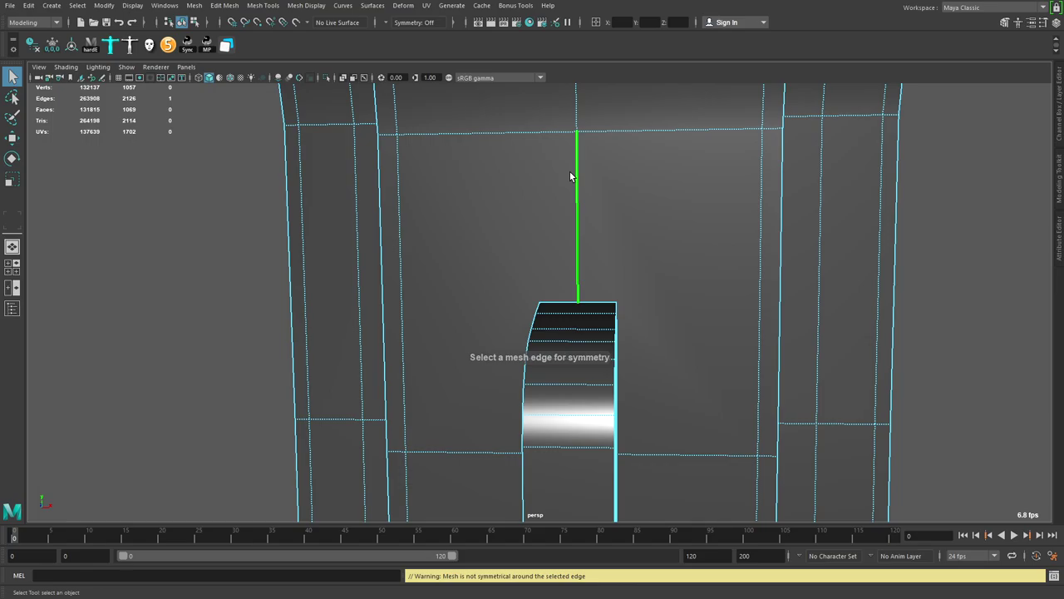
Connect the cross edges on the strap loop's outer face to add a line of edges down its centre.
{"action": "left_click_drag", "start_coordinate": [724, 301], "coordinate": [550, 181], "text": "alt"}
{"action": "left_click_drag", "start_coordinate": [567, 171], "coordinate": [558, 208], "text": "alt"}
{"action": "right_click_drag", "start_coordinate": [559, 208], "coordinate": [599, 321], "text": "alt"}
{"action": "right_click_drag", "start_coordinate": [540, 250], "coordinate": [632, 266], "text": "alt"}
{"action": "left_click_drag", "start_coordinate": [632, 266], "coordinate": [650, 274], "text": "alt"}
{"action": "scroll", "coordinate": [566, 249], "scroll_direction": "down", "scroll_amount": 2}
{"action": "left_click", "coordinate": [518, 201]}
{"action": "double_click", "coordinate": [522, 172], "text": "shift"}
{"action": "right_click_drag", "start_coordinate": [494, 361], "coordinate": [549, 274], "text": "shift"}
{"action": "scroll", "coordinate": [557, 224], "scroll_direction": "down", "scroll_amount": 2}
{"action": "mouse_move", "coordinate": [564, 214]}
{"action": "left_mouse_down", "text": "alt"}
{"action": "mouse_move", "coordinate": [550, 207]}
{"action": "mouse_move", "coordinate": [568, 216]}
{"action": "left_mouse_up", "text": "alt"}
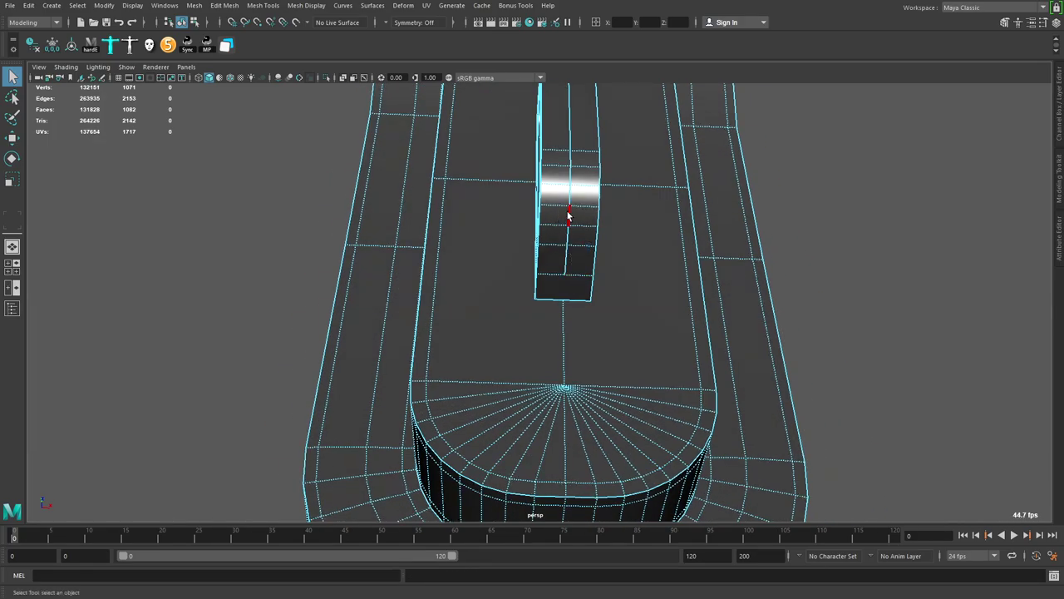
Cut edges extending both ends of the strap loop's centre line to the stock's vertical centre edges.
{"action": "right_click_drag", "start_coordinate": [580, 215], "coordinate": [638, 233], "text": "shift"}
{"action": "left_click_drag", "start_coordinate": [596, 221], "coordinate": [589, 250], "text": "alt"}
{"action": "scroll", "coordinate": [572, 202], "scroll_direction": "up", "scroll_amount": 2}
{"action": "left_click", "coordinate": [566, 239]}
{"action": "key", "text": "q"}
{"action": "key", "text": "g"}
{"action": "left_click", "coordinate": [530, 239]}
{"action": "left_click", "coordinate": [474, 276]}
{"action": "key", "text": "ctrl+z"}
{"action": "key", "text": "q"}
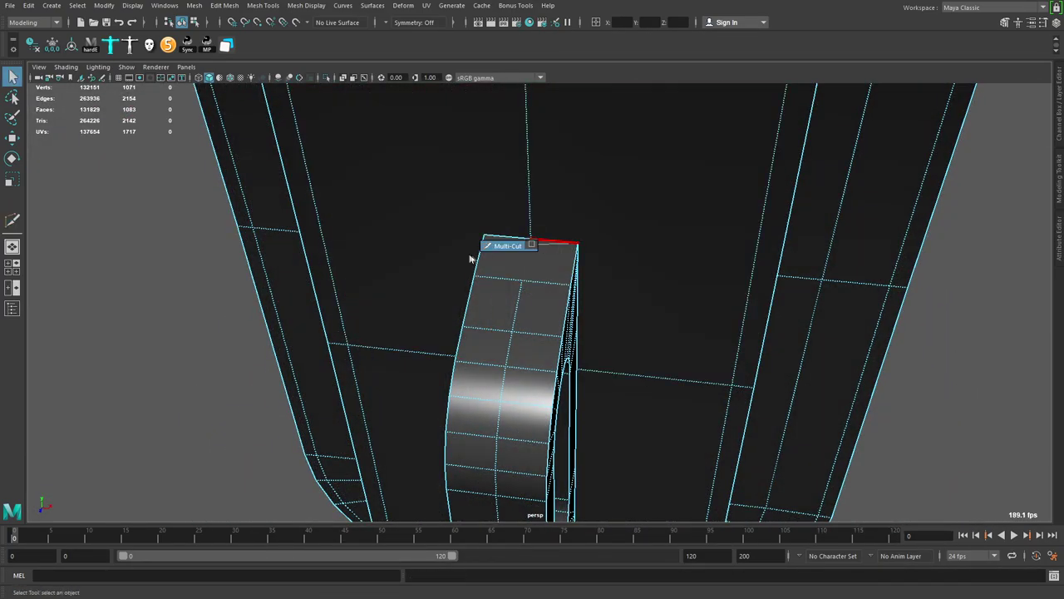
{"action": "right_click_drag", "start_coordinate": [470, 259], "coordinate": [508, 245], "text": "shift"}
{"action": "key", "text": "q"}
Collapse the short edges along the loop's base so the stock's horizontal edges meet the loop's vertices.
{"action": "left_click_drag", "start_coordinate": [494, 290], "coordinate": [656, 255], "text": "alt"}
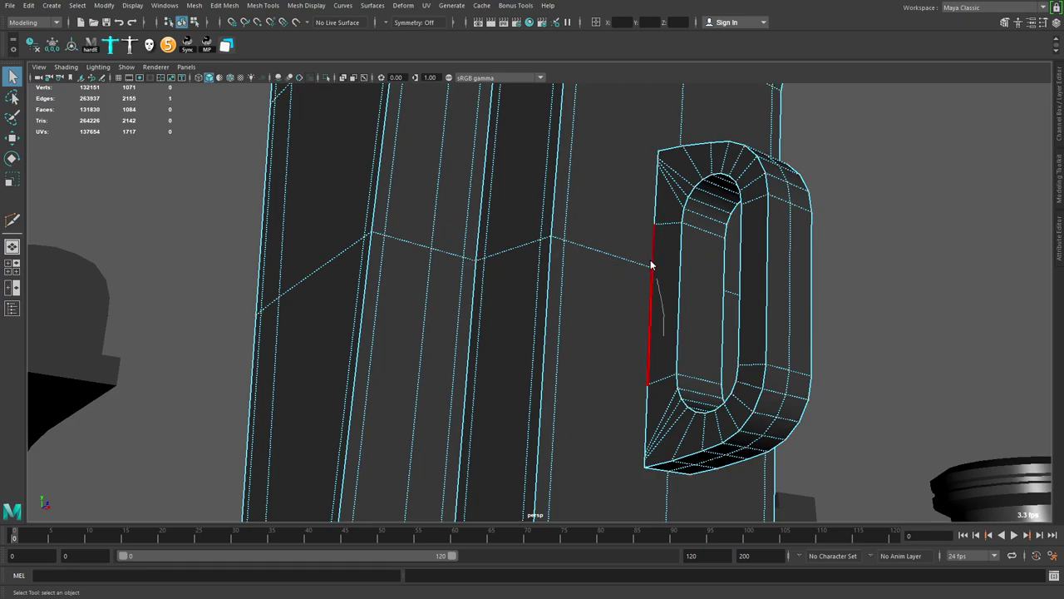
{"action": "key", "text": "Delete"}
{"action": "left_click_drag", "start_coordinate": [700, 240], "coordinate": [464, 226], "text": "alt"}
{"action": "left_click", "coordinate": [464, 228]}
{"action": "right_click_drag", "start_coordinate": [523, 258], "coordinate": [499, 149], "text": "shift"}
{"action": "left_click_drag", "start_coordinate": [490, 191], "coordinate": [590, 278], "text": "alt"}
Merge the extra vertices into the upper corner on one side of the loop's base.
{"action": "right_click_drag", "start_coordinate": [478, 232], "coordinate": [425, 235]}
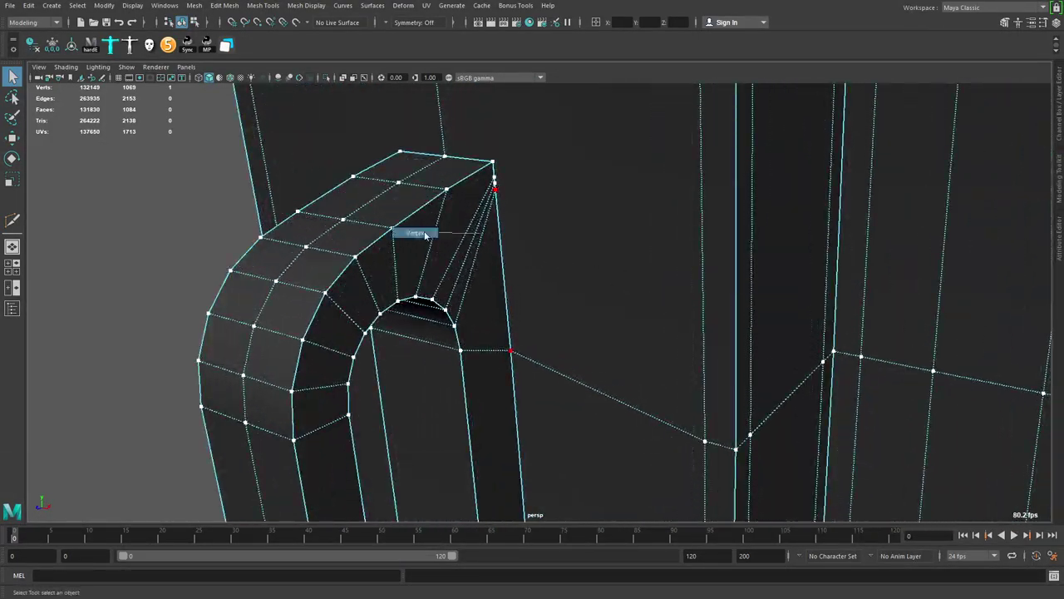
{"action": "key", "text": "y"}
{"action": "key", "text": "q"}
{"action": "right_click_drag", "start_coordinate": [551, 252], "coordinate": [552, 166], "text": "shift"}
{"action": "key", "text": "w"}
{"action": "key", "text": "v"}
{"action": "left_click_drag", "start_coordinate": [499, 190], "coordinate": [493, 162]}
{"action": "key", "text": "q"}
Merge the stacked vertices into the upper corner on the opposite side of the loop's base.
{"action": "left_click_drag", "start_coordinate": [574, 266], "coordinate": [731, 241], "text": "alt"}
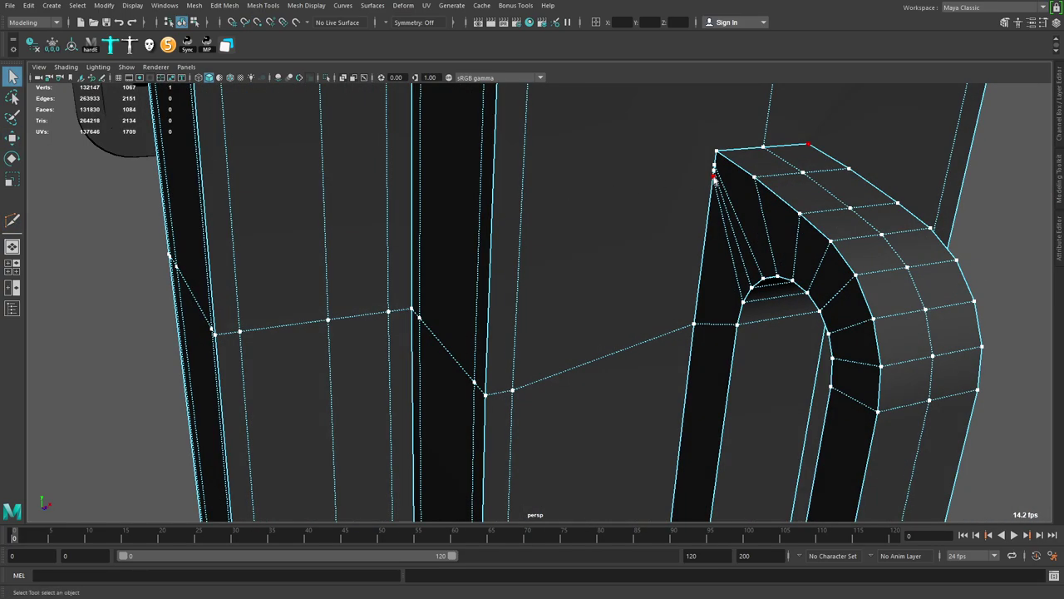
{"action": "right_click_drag", "start_coordinate": [782, 340], "coordinate": [758, 181], "text": "shift"}
{"action": "key", "text": "w"}
{"action": "key", "text": "v"}
{"action": "left_click_drag", "start_coordinate": [715, 171], "coordinate": [716, 152]}
{"action": "key", "text": "q"}
{"action": "left_click_drag", "start_coordinate": [778, 169], "coordinate": [731, 172], "text": "alt"}
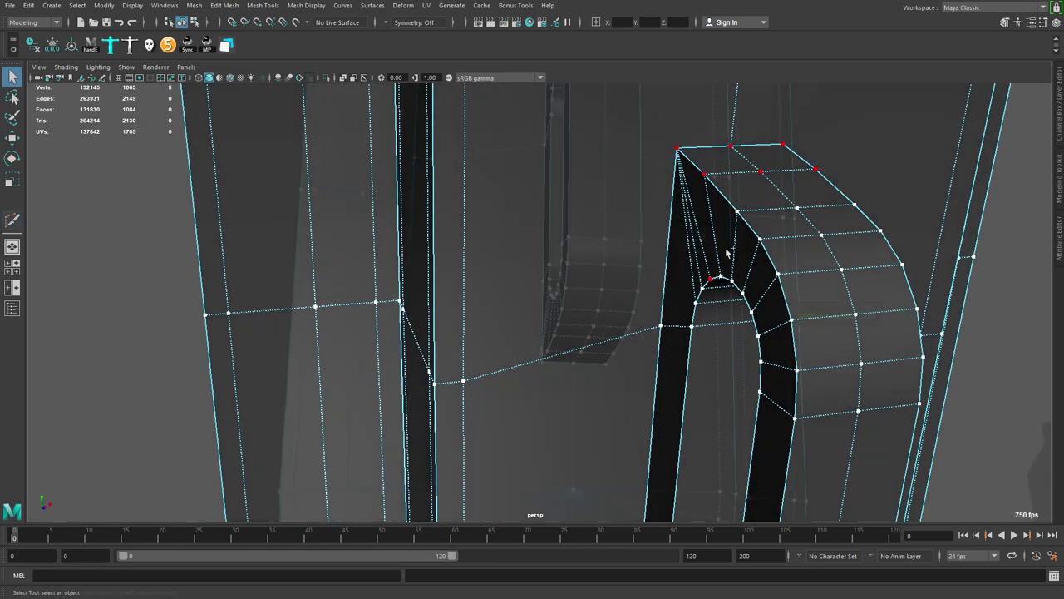
{"action": "right_click_drag", "start_coordinate": [703, 232], "coordinate": [703, 149], "text": "shift"}
Merge the extra vertices into the two lower corners of the loop's base.
{"action": "left_click_drag", "start_coordinate": [748, 449], "coordinate": [781, 360], "text": "alt"}
{"action": "key", "text": "q"}
{"action": "scroll", "coordinate": [697, 361], "scroll_direction": "up", "scroll_amount": 3}
{"action": "left_click_drag", "start_coordinate": [504, 300], "coordinate": [594, 266], "text": "alt"}
{"action": "left_click_drag", "start_coordinate": [455, 461], "coordinate": [458, 311], "text": "alt"}
{"action": "key", "text": "w"}
{"action": "right_click_drag", "start_coordinate": [527, 178], "coordinate": [527, 416], "text": "shift"}
{"action": "left_click_drag", "start_coordinate": [451, 328], "coordinate": [450, 331]}
{"action": "left_click_drag", "start_coordinate": [450, 330], "coordinate": [562, 331], "text": "alt"}
{"action": "left_click_drag", "start_coordinate": [713, 321], "coordinate": [571, 308]}
Connect both lower corners of the loop's base to the nearby vertices on the recess's inner border.
{"action": "key", "text": "q"}
{"action": "left_click", "coordinate": [405, 401], "text": "shift"}
{"action": "right_click_drag", "start_coordinate": [409, 401], "coordinate": [570, 373], "text": "shift"}
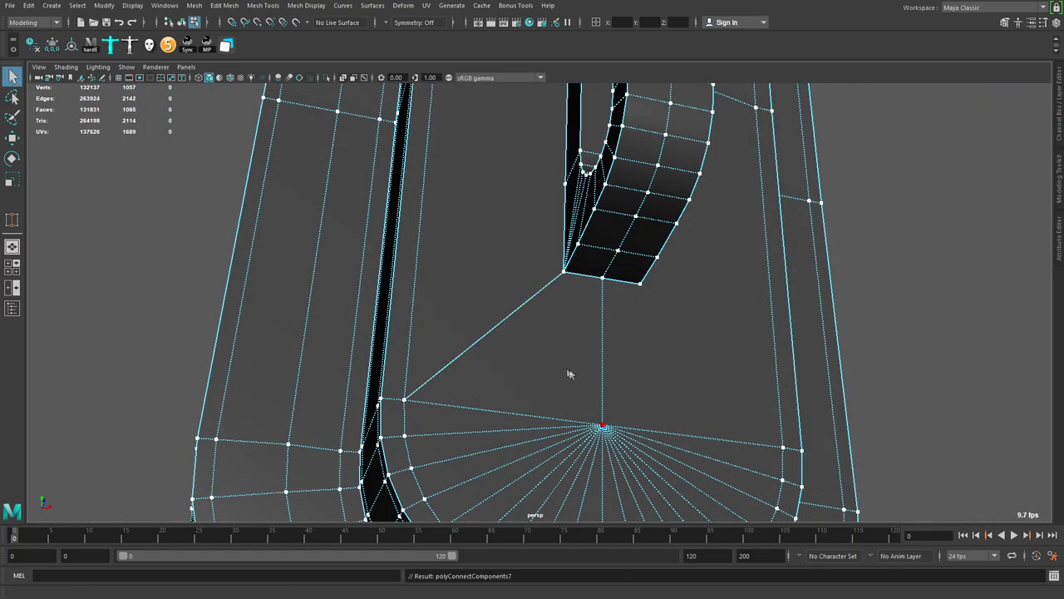
{"action": "left_click_drag", "start_coordinate": [570, 373], "coordinate": [549, 290], "text": "alt"}
{"action": "left_click", "coordinate": [699, 395], "text": "shift"}
{"action": "key", "text": "g"}
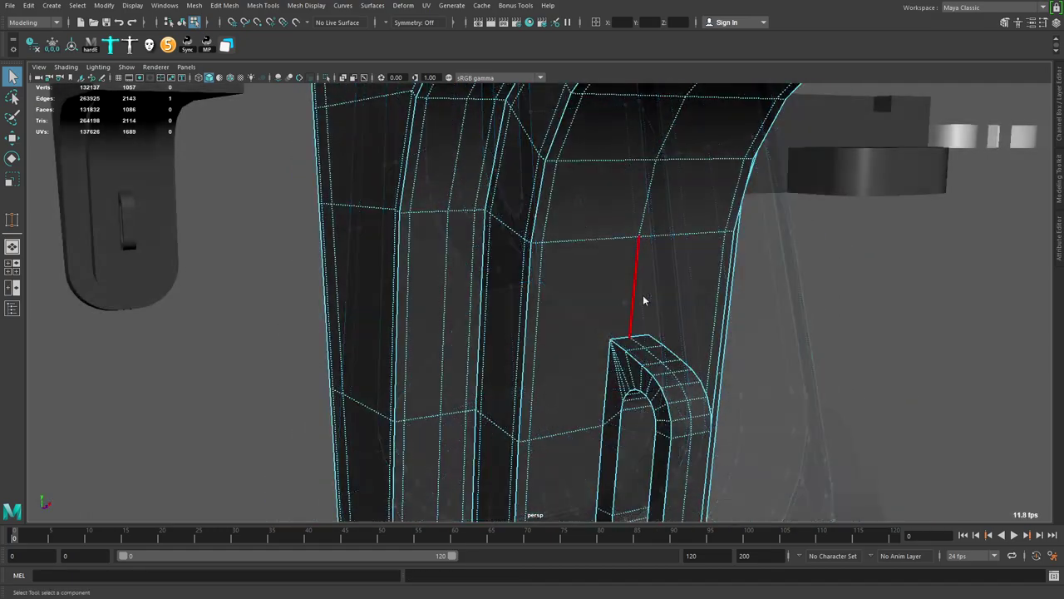
Connect both upper corners of the strap loop's base to the nearby vertices on the recess's inner border.
{"action": "key", "text": "F9"}
{"action": "left_click", "coordinate": [543, 243]}
{"action": "left_click", "coordinate": [612, 339], "text": "shift"}
{"action": "key", "text": "g"}
{"action": "left_click_drag", "start_coordinate": [643, 341], "coordinate": [583, 320], "text": "alt"}
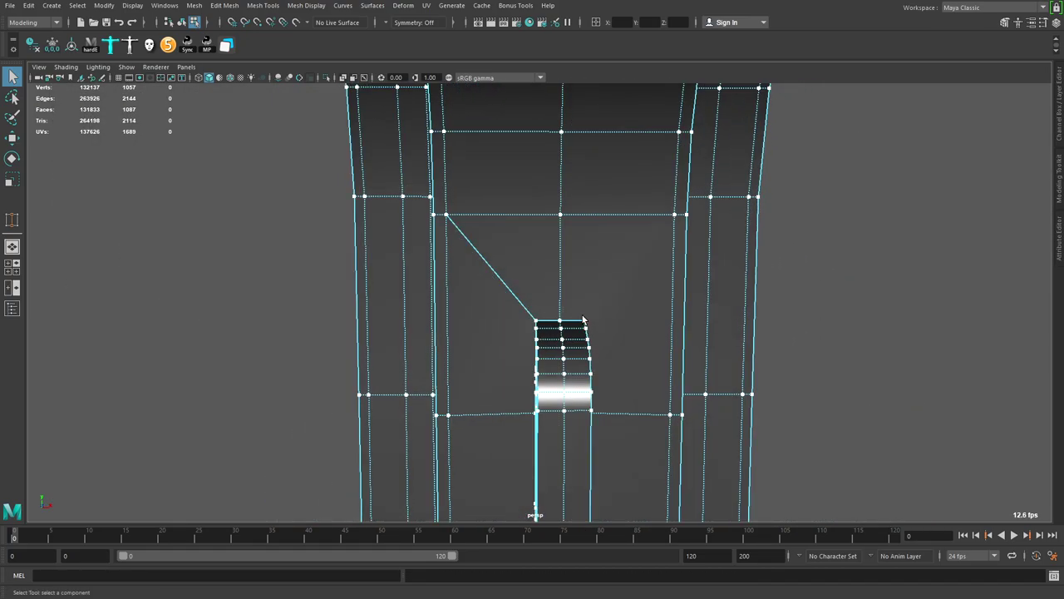
{"action": "left_click", "coordinate": [669, 216], "text": "shift"}
{"action": "key", "text": "g"}
{"action": "left_click_drag", "start_coordinate": [665, 220], "coordinate": [449, 258], "text": "alt"}
Soften the two new edges above the loop's base and preview the stock smoothed.
{"action": "key", "text": "F10"}
{"action": "left_click", "coordinate": [441, 258]}
{"action": "left_click", "coordinate": [385, 273], "text": "shift"}
{"action": "right_click_drag", "start_coordinate": [392, 246], "coordinate": [500, 323], "text": "shift"}
{"action": "left_click_drag", "start_coordinate": [500, 323], "coordinate": [523, 358], "text": "alt"}
{"action": "left_click_drag", "start_coordinate": [712, 249], "coordinate": [562, 236], "text": "alt"}
{"action": "left_click_drag", "start_coordinate": [557, 303], "coordinate": [418, 287], "text": "alt"}
{"action": "key", "text": "3"}
{"action": "key", "text": "1"}
{"action": "left_click_drag", "start_coordinate": [521, 267], "coordinate": [581, 369], "text": "alt"}
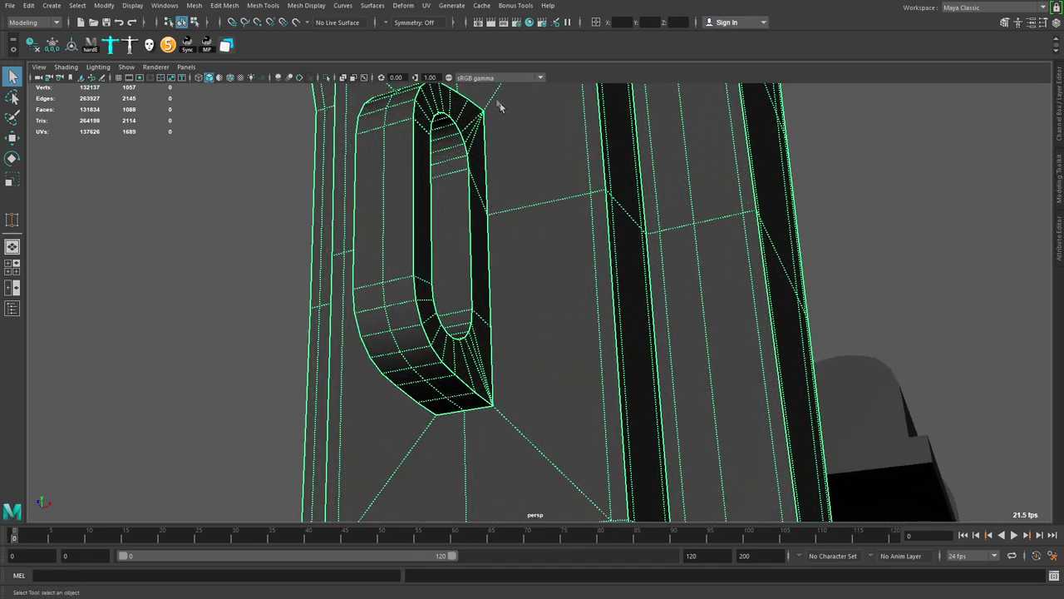
{"action": "left_click_drag", "start_coordinate": [500, 105], "coordinate": [570, 178], "text": "alt"}
{"action": "right_click", "coordinate": [514, 159], "text": "shift"}
{"action": "right_click_drag", "start_coordinate": [514, 159], "coordinate": [447, 173], "text": "shift"}
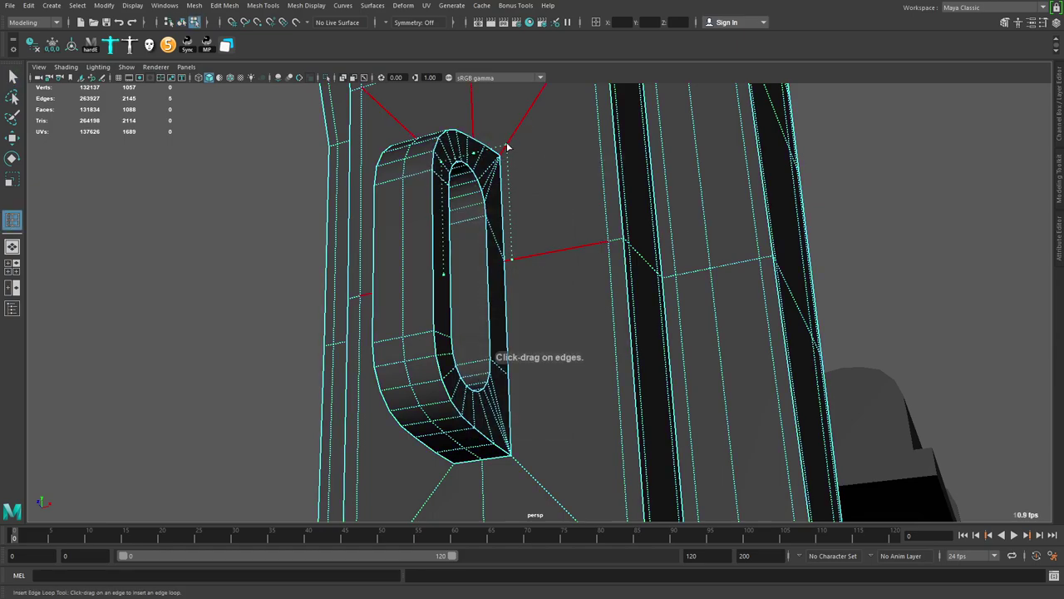
{"action": "left_click_drag", "start_coordinate": [504, 146], "coordinate": [487, 195], "text": "alt"}
{"action": "key", "text": "q"}
{"action": "left_click_drag", "start_coordinate": [532, 280], "coordinate": [509, 359], "text": "alt"}
{"action": "right_click_drag", "start_coordinate": [497, 346], "coordinate": [553, 342], "text": "alt"}
{"action": "middle_click_drag", "start_coordinate": [490, 365], "coordinate": [516, 345], "text": "alt"}
{"action": "double_click", "coordinate": [505, 253]}
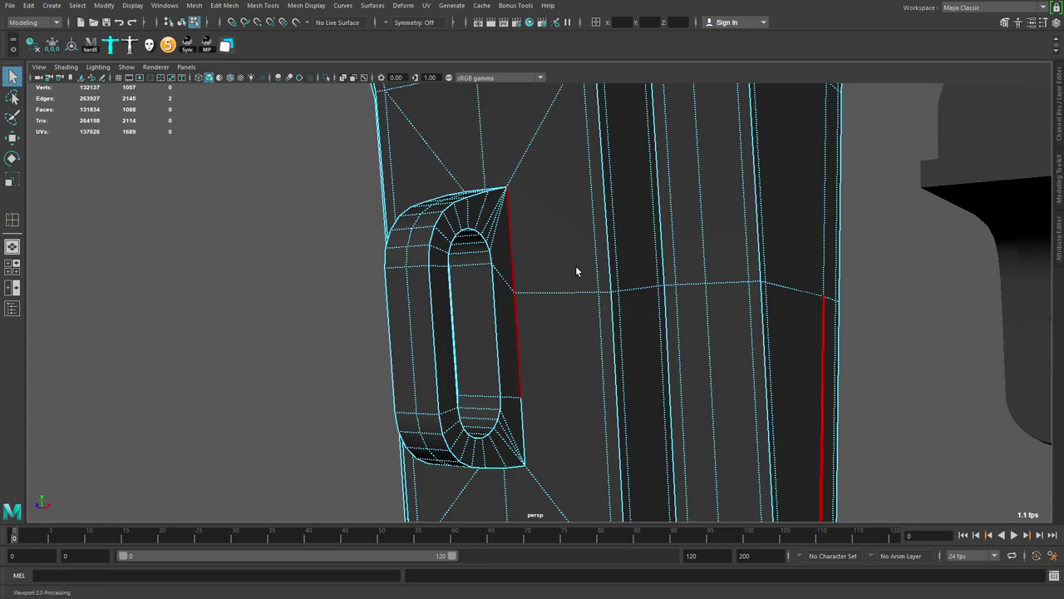
{"action": "right_click_drag", "start_coordinate": [689, 299], "coordinate": [870, 158]}
{"action": "left_click", "coordinate": [869, 159]}
{"action": "left_click", "coordinate": [619, 335]}
{"action": "left_click_drag", "start_coordinate": [619, 335], "coordinate": [589, 330], "text": "alt"}
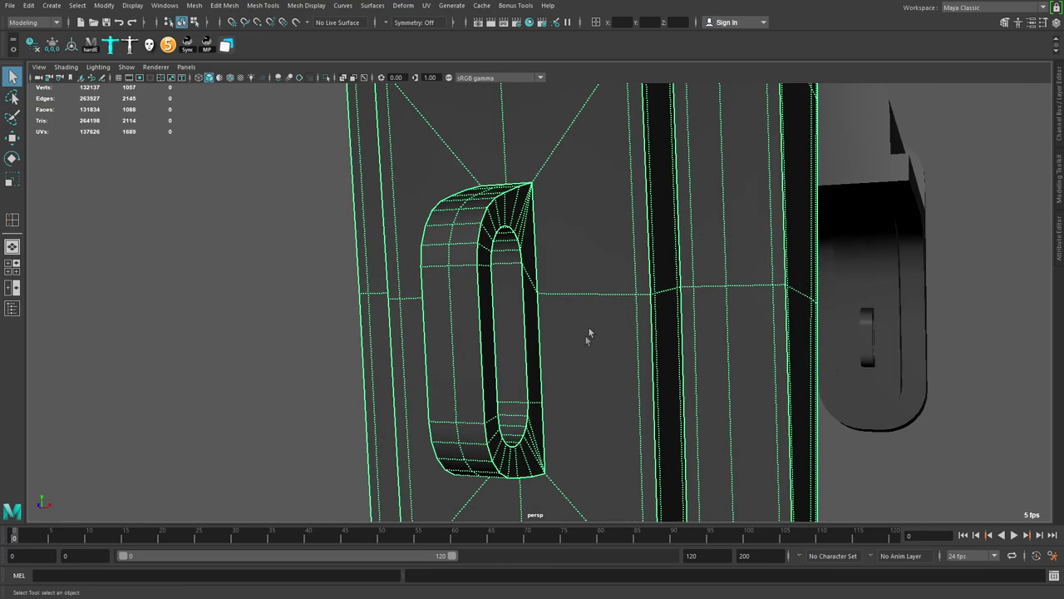
Select the edge loops around the strap loop's base, outer rims and opening.
{"action": "left_click_drag", "start_coordinate": [537, 245], "coordinate": [620, 313], "text": "alt"}
{"action": "left_click", "coordinate": [608, 385], "text": "shift"}
{"action": "double_click", "coordinate": [502, 394], "text": "shift"}
{"action": "double_click", "coordinate": [598, 328], "text": "shift"}
{"action": "double_click", "coordinate": [576, 306], "text": "shift"}
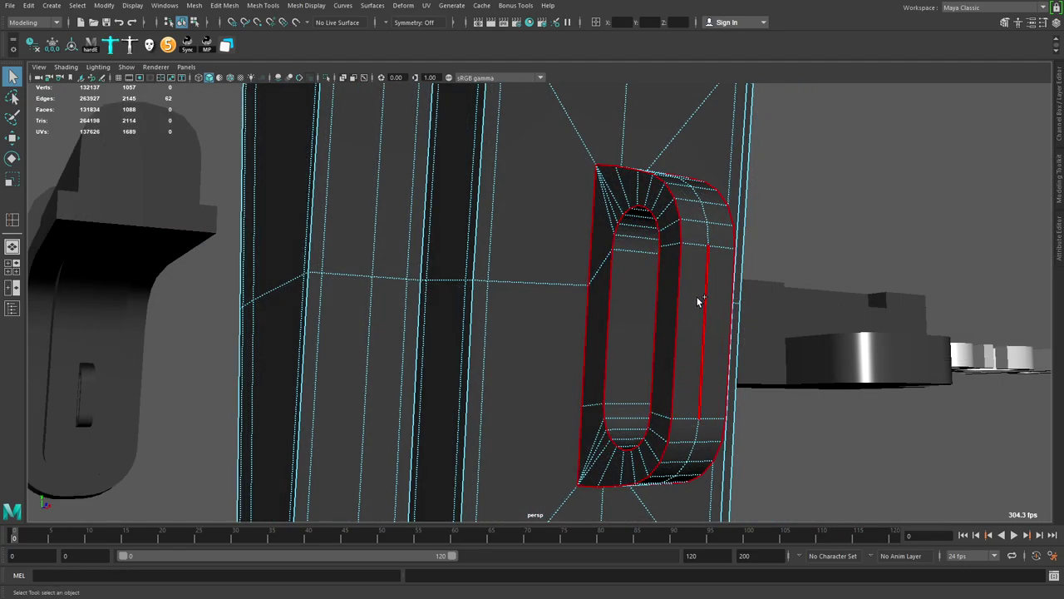
{"action": "left_click_drag", "start_coordinate": [698, 302], "coordinate": [641, 303], "text": "alt"}
{"action": "left_click_drag", "start_coordinate": [632, 158], "coordinate": [466, 152], "text": "alt"}
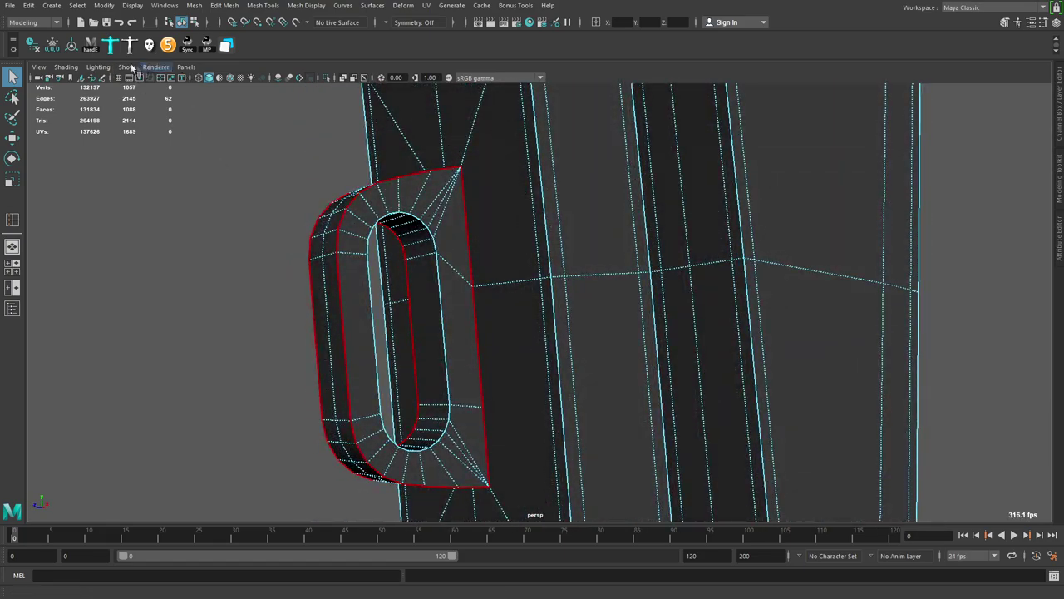
Examine the MEL command behind the hard-edge selection shelf script, and put the Shelf Editor out of the way.
{"action": "right_click", "coordinate": [87, 49]}
{"action": "left_click", "coordinate": [120, 65]}
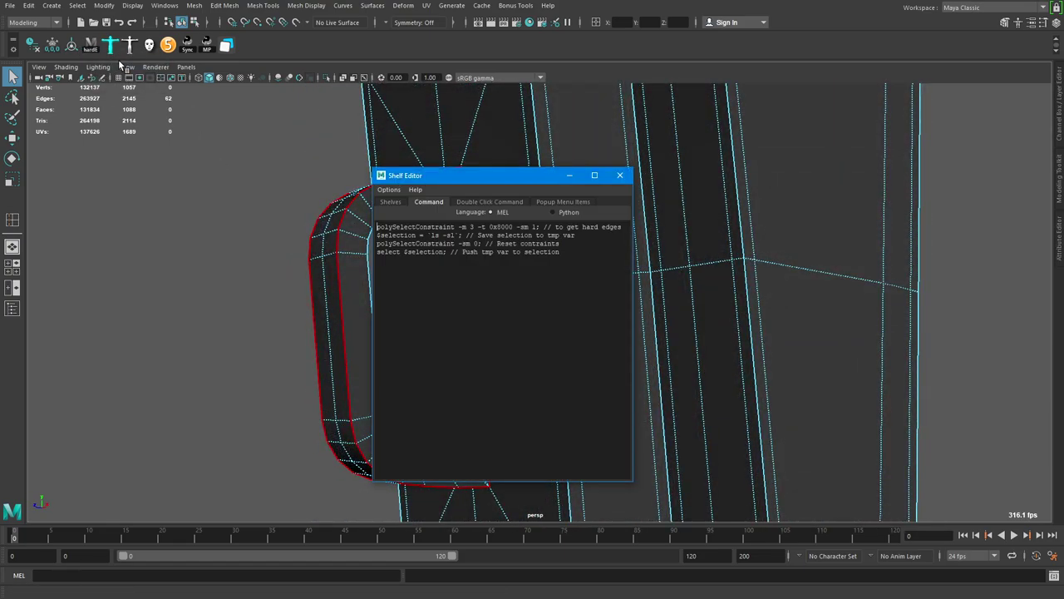
{"action": "left_click_drag", "start_coordinate": [530, 267], "coordinate": [374, 221]}
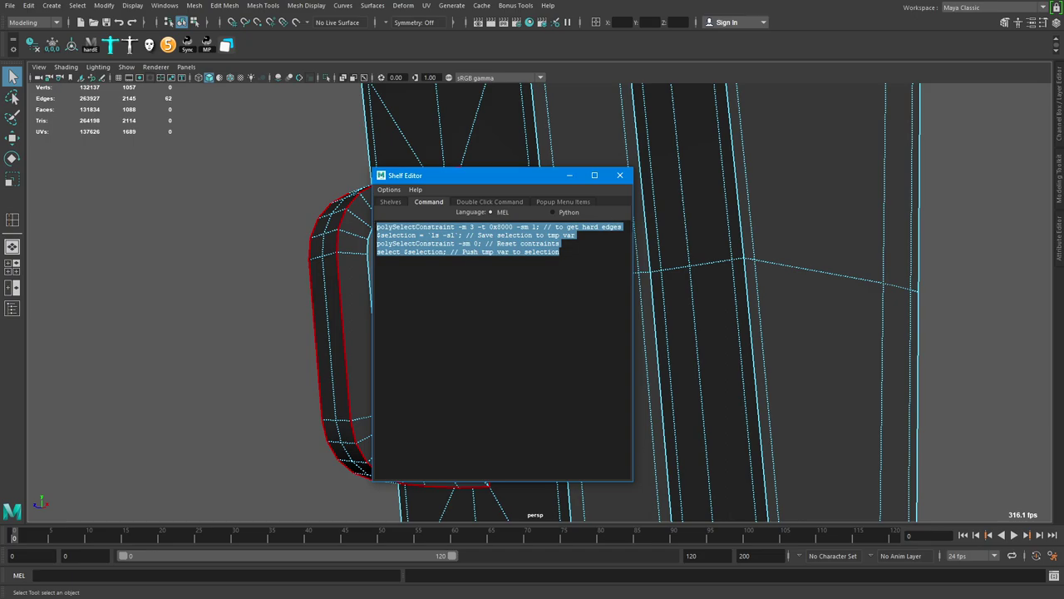
{"action": "left_click_drag", "start_coordinate": [503, 181], "coordinate": [228, 168]}
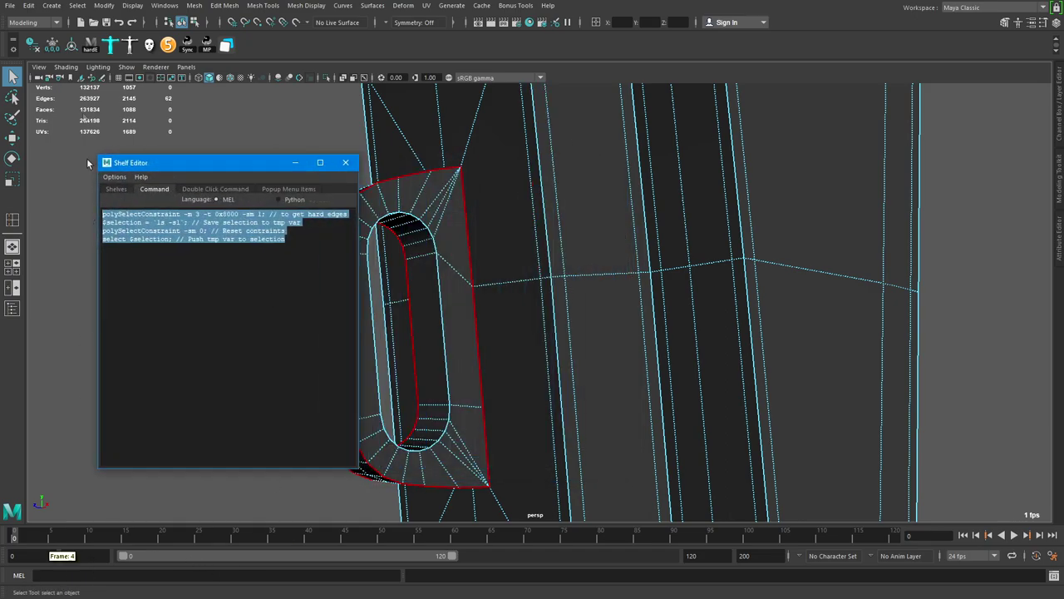
{"action": "left_click_drag", "start_coordinate": [249, 165], "coordinate": [183, 167]}
{"action": "left_click", "coordinate": [227, 165]}
Complete the edge selection with the remaining rim edges of the loop's opening and check it from both sides.
{"action": "left_click_drag", "start_coordinate": [581, 274], "coordinate": [527, 251], "text": "alt"}
{"action": "left_click_drag", "start_coordinate": [536, 198], "coordinate": [553, 158], "text": "alt"}
{"action": "scroll", "coordinate": [590, 291], "scroll_direction": "down", "scroll_amount": 8}
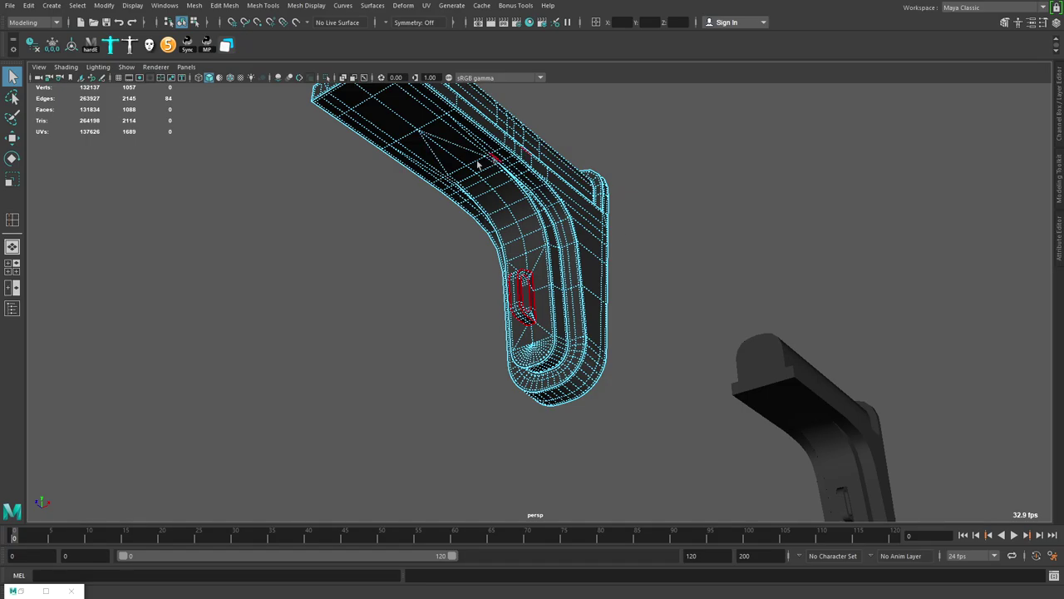
{"action": "right_click_drag", "start_coordinate": [494, 160], "coordinate": [618, 172], "text": "alt"}
{"action": "middle_click_drag", "start_coordinate": [618, 171], "coordinate": [565, 274], "text": "alt"}
{"action": "right_click_drag", "start_coordinate": [498, 299], "coordinate": [547, 309], "text": "alt"}
{"action": "middle_click_drag", "start_coordinate": [547, 309], "coordinate": [587, 233], "text": "alt"}
{"action": "right_click_drag", "start_coordinate": [587, 274], "coordinate": [683, 317], "text": "alt"}
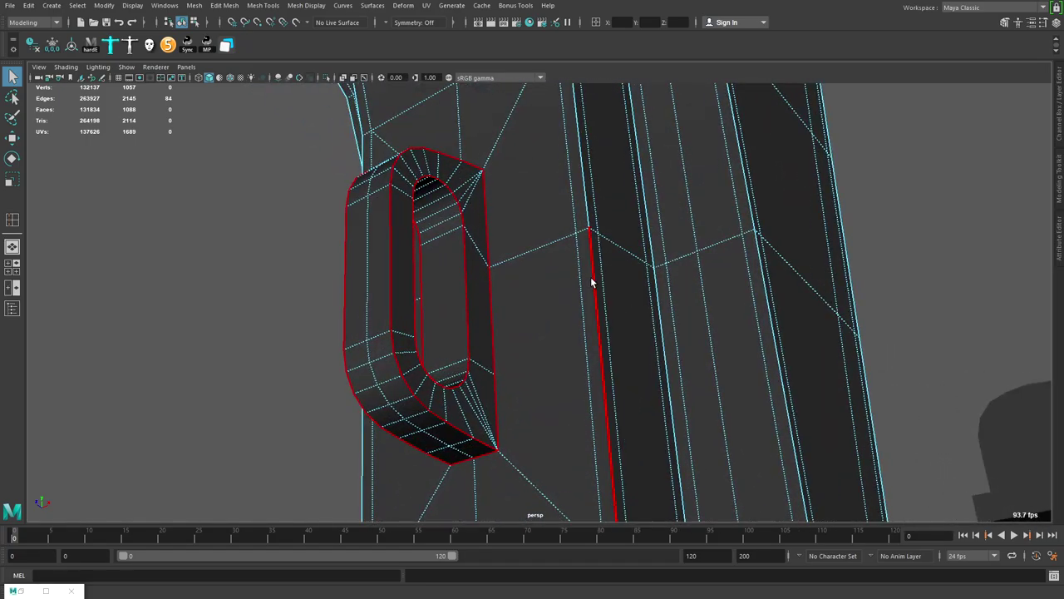
{"action": "left_click_drag", "start_coordinate": [601, 260], "coordinate": [666, 311], "text": "alt"}
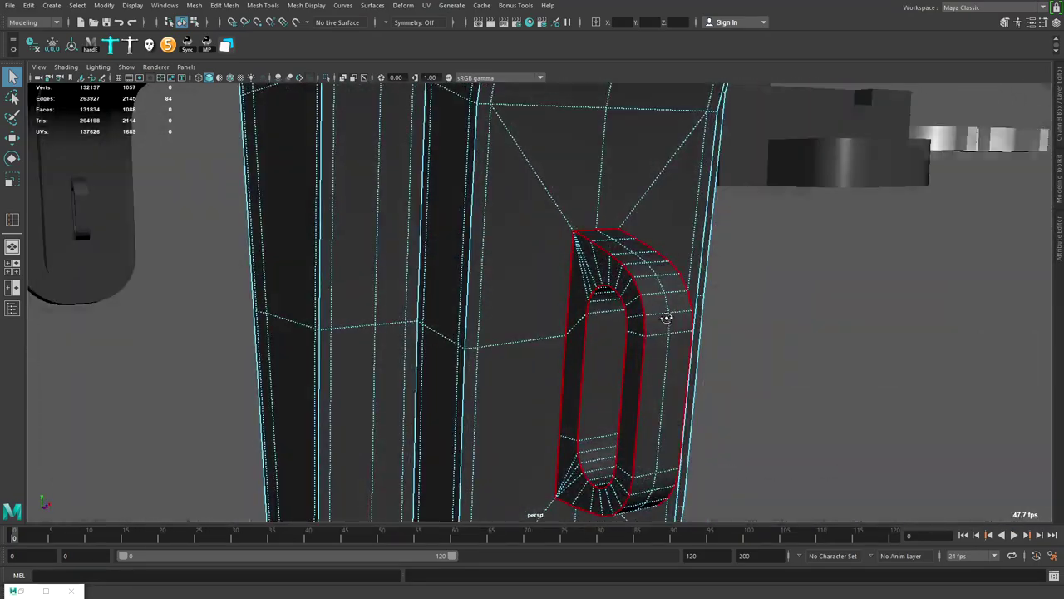
{"action": "left_click_drag", "start_coordinate": [663, 229], "coordinate": [574, 262], "text": "alt"}
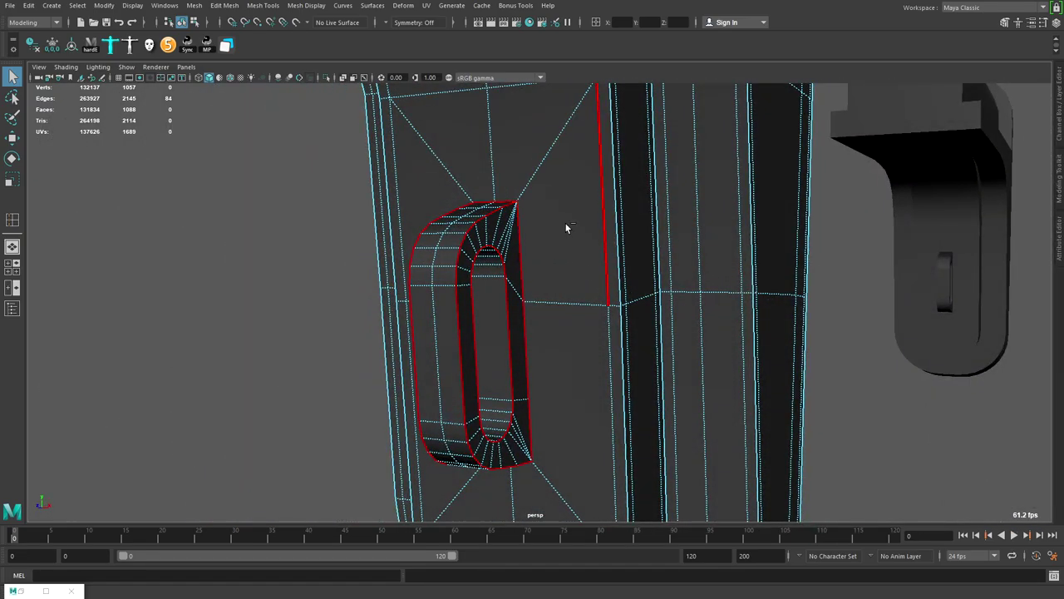
Bevel the selected strap loop edges with a fraction of 0.626, 1 segment and Chamfer off.
{"action": "key", "text": "ctrl+b"}
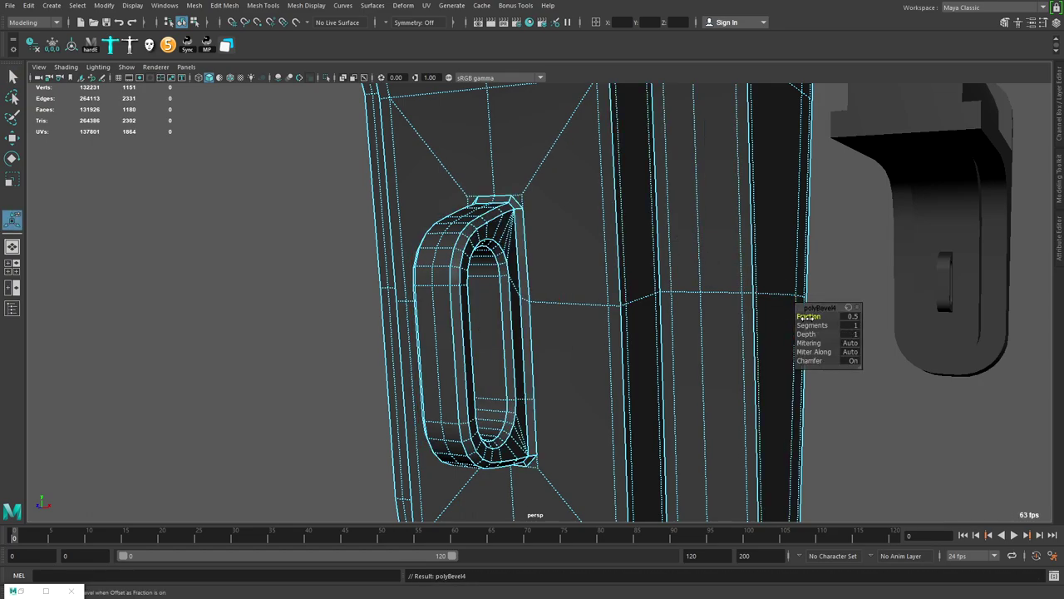
{"action": "scroll", "coordinate": [613, 295], "scroll_direction": "up", "scroll_amount": 3}
{"action": "middle_click_drag", "start_coordinate": [613, 294], "coordinate": [618, 272], "text": "alt"}
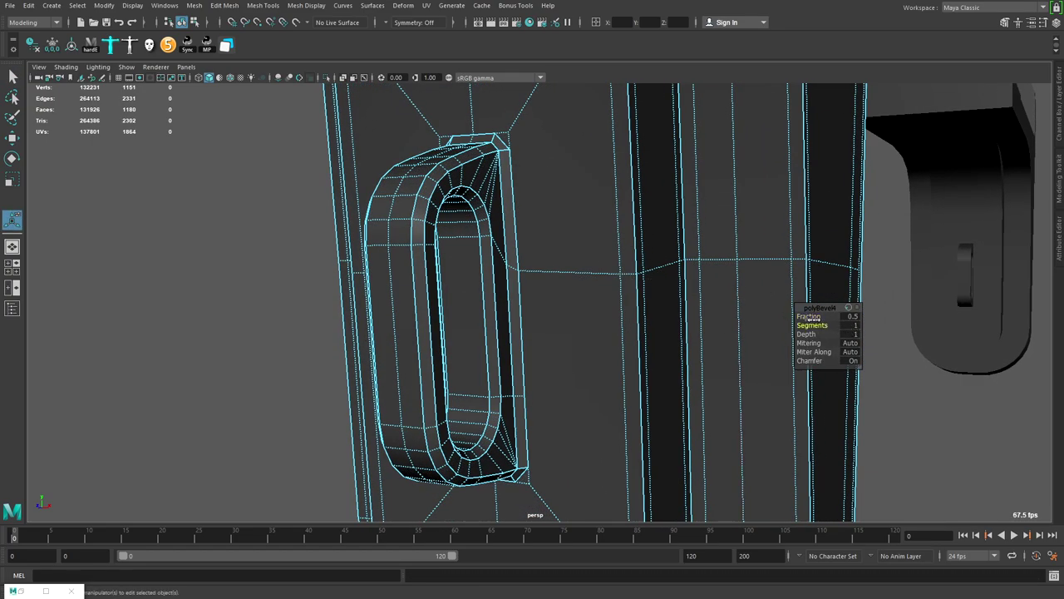
{"action": "left_click_drag", "start_coordinate": [811, 316], "coordinate": [884, 313]}
{"action": "scroll", "coordinate": [679, 340], "scroll_direction": "up", "scroll_amount": 3}
{"action": "middle_click_drag", "start_coordinate": [679, 340], "coordinate": [717, 431], "text": "alt"}
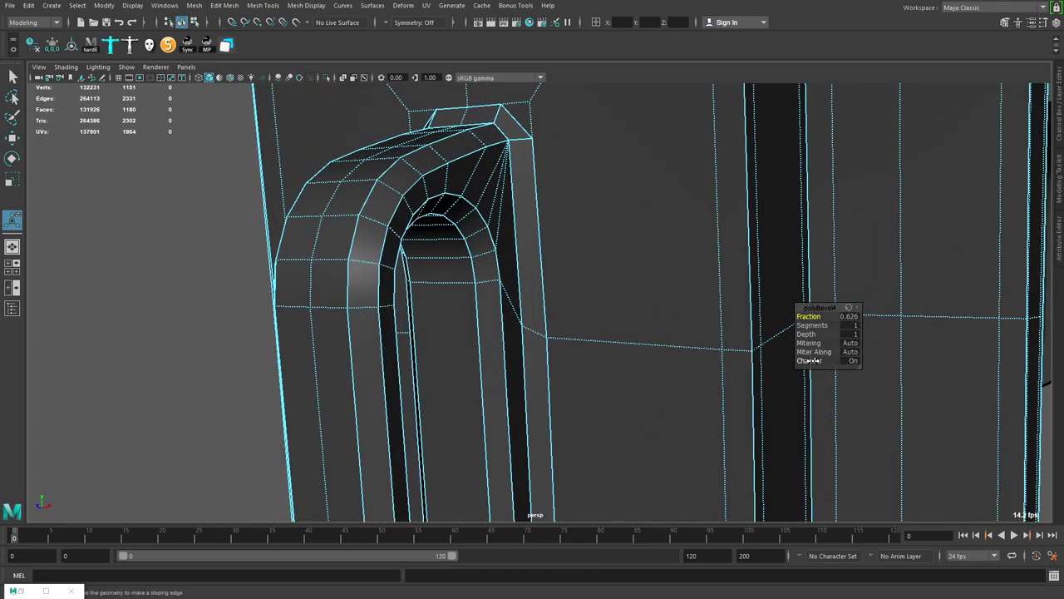
{"action": "middle_click_drag", "start_coordinate": [388, 366], "coordinate": [349, 365]}
{"action": "left_click_drag", "start_coordinate": [530, 191], "coordinate": [584, 274], "text": "alt"}
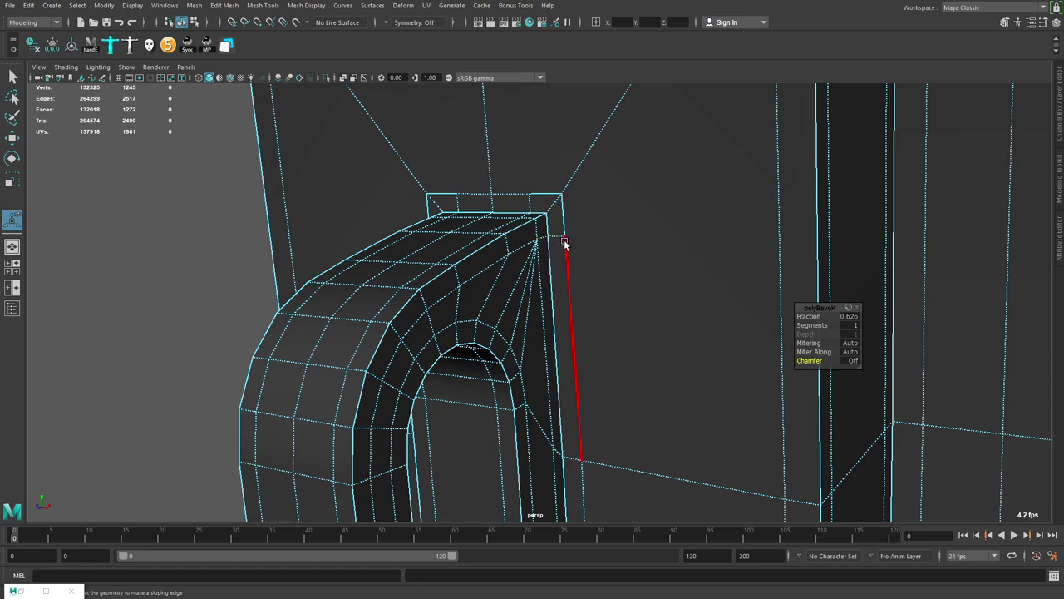
{"action": "middle_click_drag", "start_coordinate": [600, 388], "coordinate": [572, 204], "text": "alt"}
{"action": "left_click_drag", "start_coordinate": [573, 205], "coordinate": [613, 337], "text": "alt"}
Apply Soften/Harden Edges to the whole stock mesh.
{"action": "key", "text": "q"}
{"action": "key", "text": "F8"}
{"action": "right_click_drag", "start_coordinate": [530, 238], "coordinate": [708, 317], "text": "shift"}
{"action": "right_click_drag", "start_coordinate": [615, 292], "coordinate": [532, 285], "text": "alt"}
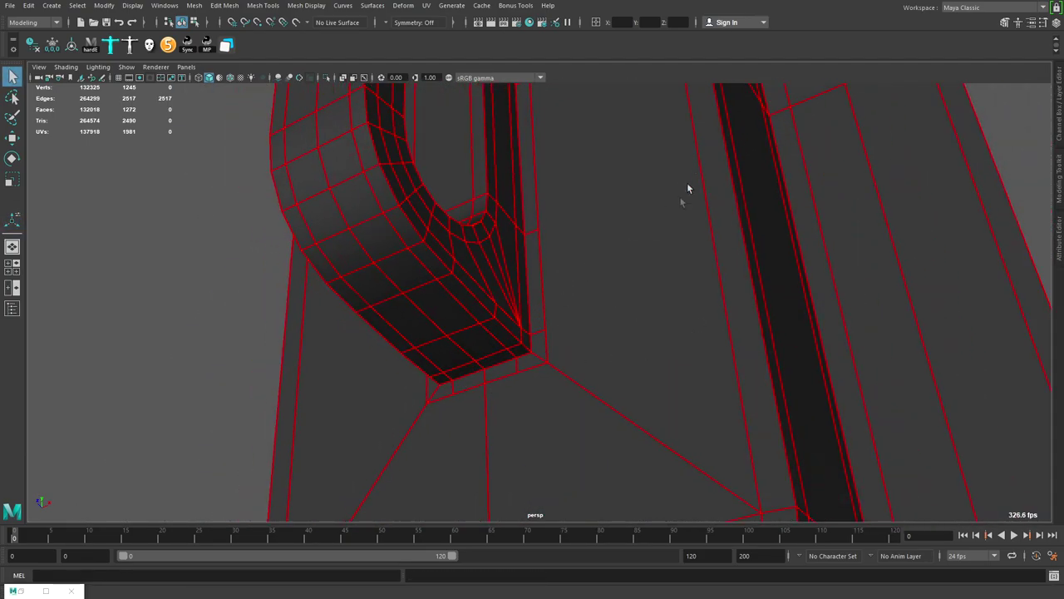
{"action": "key", "text": "F8"}
{"action": "left_click_drag", "start_coordinate": [521, 313], "coordinate": [478, 283], "text": "alt"}
{"action": "middle_click_drag", "start_coordinate": [478, 282], "coordinate": [497, 318], "text": "alt"}
Cut edges from two vertices along the lower end of the loop's base to the central vertex at the recess's rounded end.
{"action": "left_click_drag", "start_coordinate": [309, 394], "coordinate": [541, 230], "text": "alt"}
{"action": "right_click_drag", "start_coordinate": [539, 226], "coordinate": [473, 228], "text": "shift"}
{"action": "left_click", "coordinate": [517, 219]}
{"action": "left_click", "coordinate": [544, 367]}
{"action": "left_click", "coordinate": [584, 240]}
{"action": "left_click_drag", "start_coordinate": [638, 300], "coordinate": [614, 285], "text": "alt"}
{"action": "right_click", "coordinate": [515, 332]}
Try cutting from two lower side vertices of the loop's base to the mid-height border vertex and preview the result smoothed.
{"action": "left_click", "coordinate": [513, 336]}
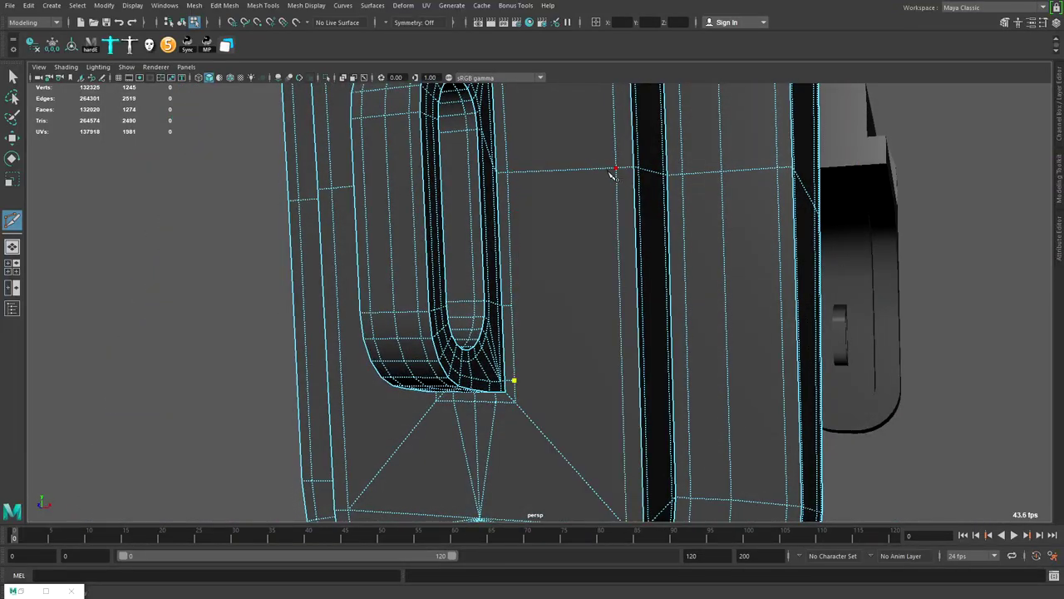
{"action": "left_click", "coordinate": [511, 306]}
{"action": "scroll", "coordinate": [610, 148], "scroll_direction": "down", "scroll_amount": 1}
{"action": "middle_click_drag", "start_coordinate": [608, 146], "coordinate": [611, 176], "text": "alt"}
{"action": "left_click_drag", "start_coordinate": [623, 215], "coordinate": [615, 278], "text": "alt"}
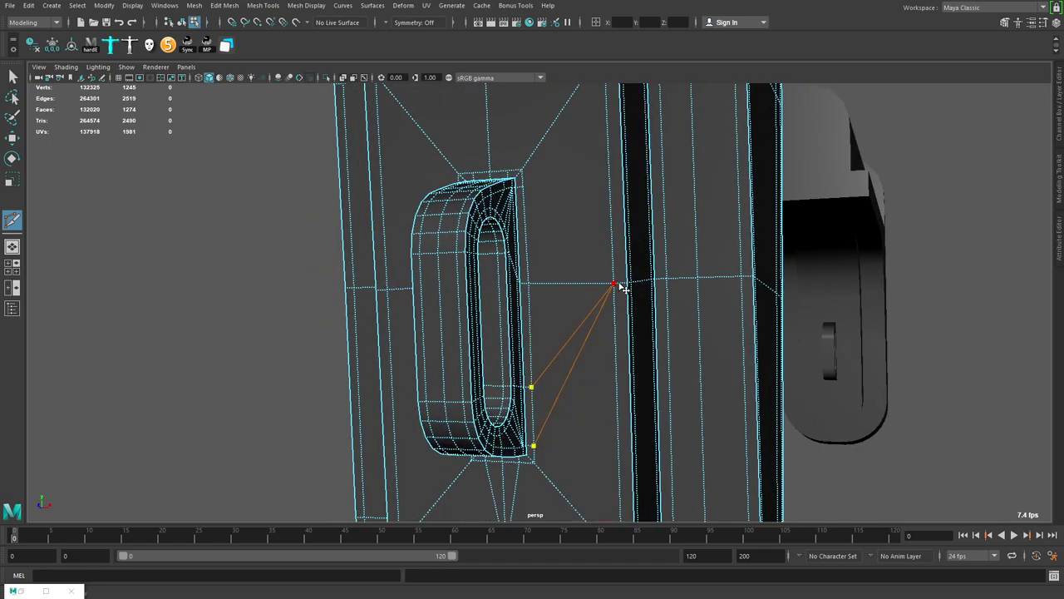
{"action": "key", "text": "space"}
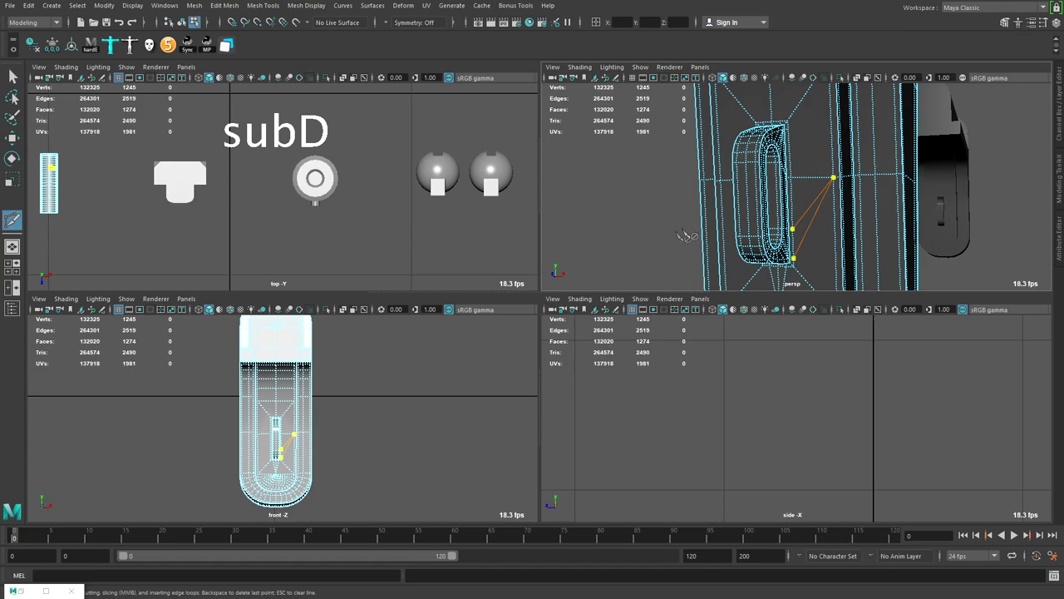
{"action": "key", "text": "q"}
{"action": "key", "text": "space"}
{"action": "right_click_drag", "start_coordinate": [770, 280], "coordinate": [682, 269], "text": "alt"}
{"action": "key", "text": "3"}
{"action": "mouse_move", "coordinate": [613, 312]}
{"action": "left_mouse_down", "text": "alt"}
{"action": "mouse_move", "coordinate": [650, 304]}
{"action": "mouse_move", "coordinate": [597, 309]}
{"action": "left_mouse_up", "text": "alt"}
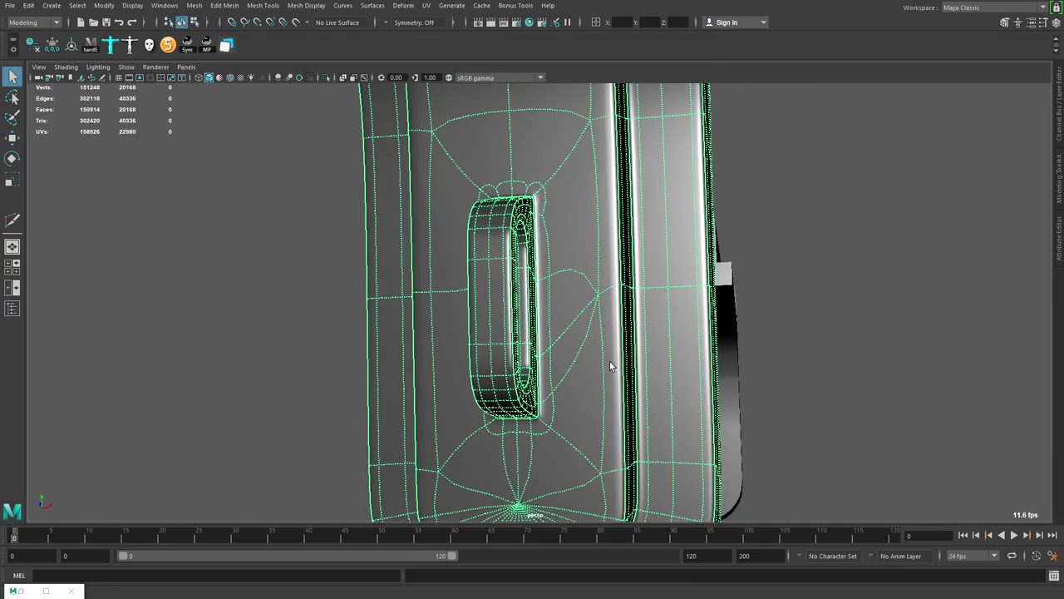
{"action": "left_click_drag", "start_coordinate": [614, 261], "coordinate": [622, 269], "text": "alt"}
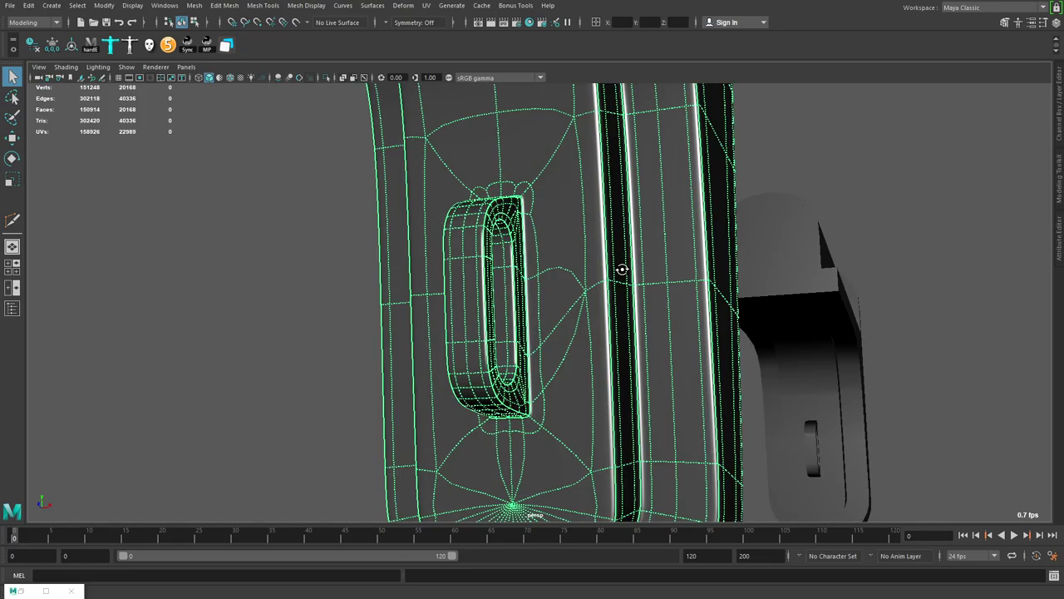
{"action": "right_click_drag", "start_coordinate": [608, 287], "coordinate": [582, 257], "text": "alt"}
{"action": "key", "text": "1"}
Cut a vertical edge between the loop's base and the recess border, joining the upper and lower diagonal corner edges.
{"action": "right_click_drag", "start_coordinate": [546, 265], "coordinate": [607, 149], "text": "alt"}
{"action": "left_click", "coordinate": [590, 262]}
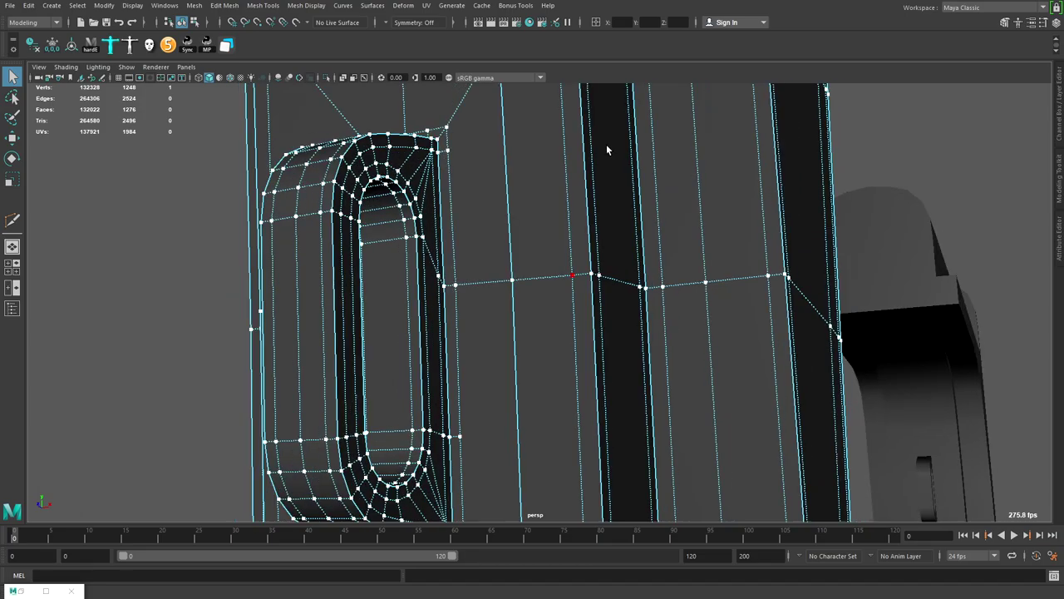
{"action": "right_click_drag", "start_coordinate": [571, 220], "coordinate": [576, 315]}
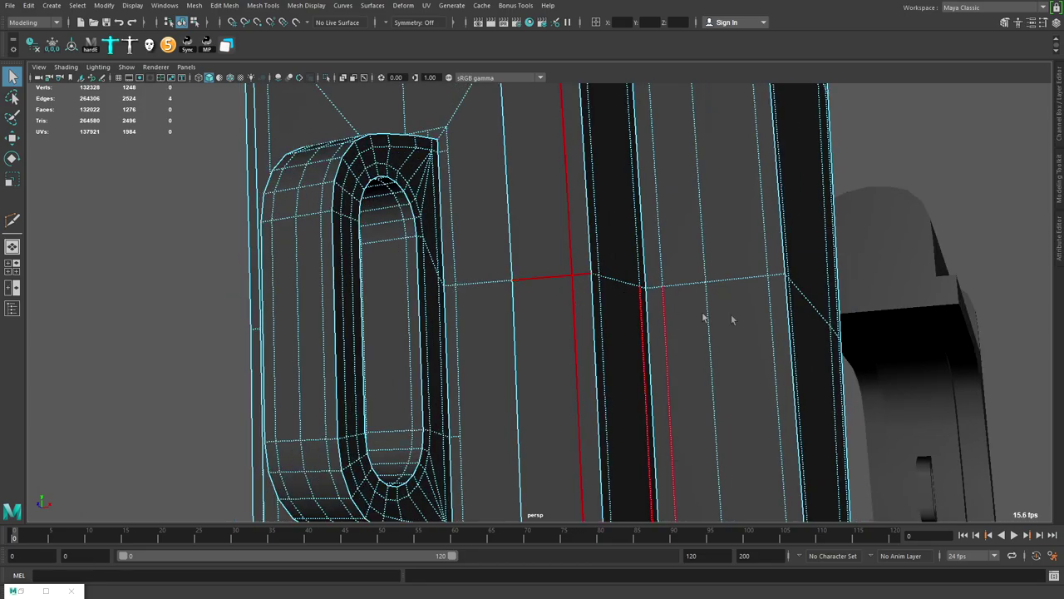
Connect the new vertical edge's lower end to the mid-height border vertex and preview the mesh smoothed.
{"action": "right_click_drag", "start_coordinate": [622, 319], "coordinate": [608, 288], "text": "alt"}
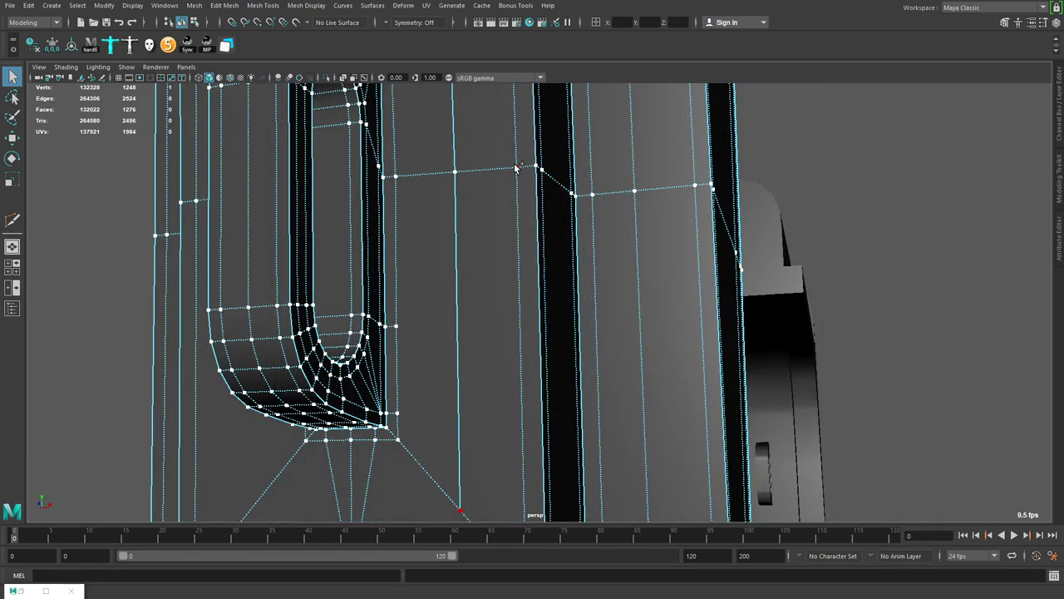
{"action": "left_click", "coordinate": [519, 164], "text": "shift"}
{"action": "key", "text": "g"}
{"action": "right_click_drag", "start_coordinate": [546, 185], "coordinate": [663, 254], "text": "alt"}
{"action": "key", "text": "F10"}
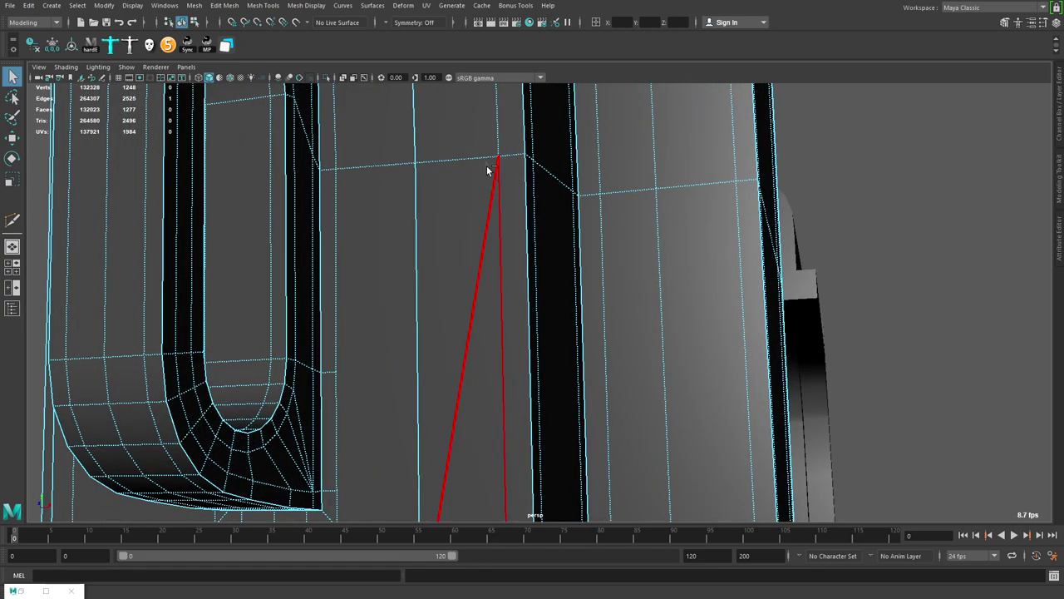
{"action": "left_click", "coordinate": [514, 154], "text": "shift"}
{"action": "middle_click_drag", "start_coordinate": [529, 151], "coordinate": [549, 220], "text": "alt"}
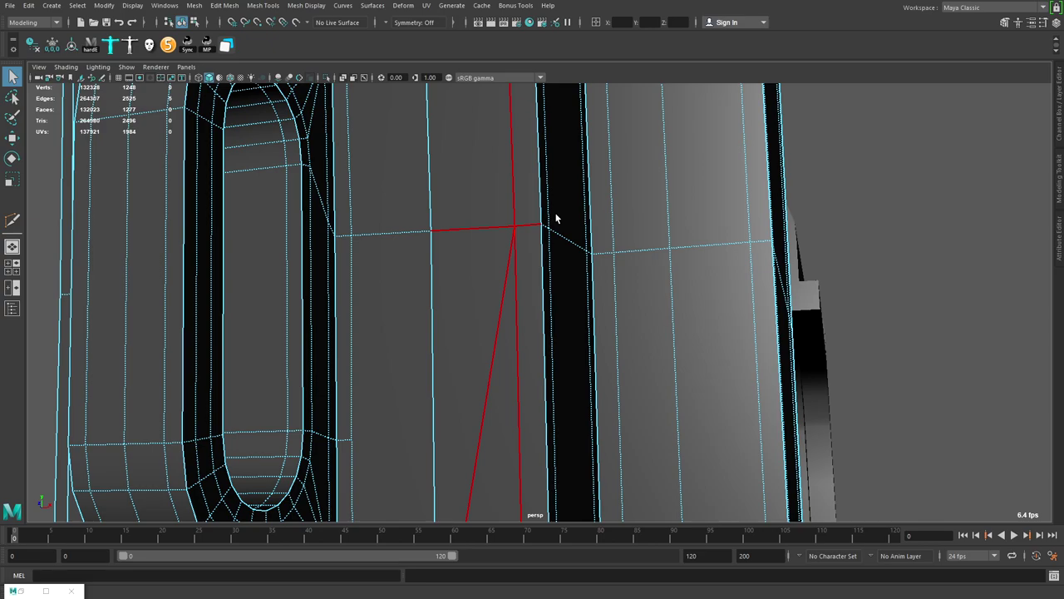
{"action": "key", "text": "F9"}
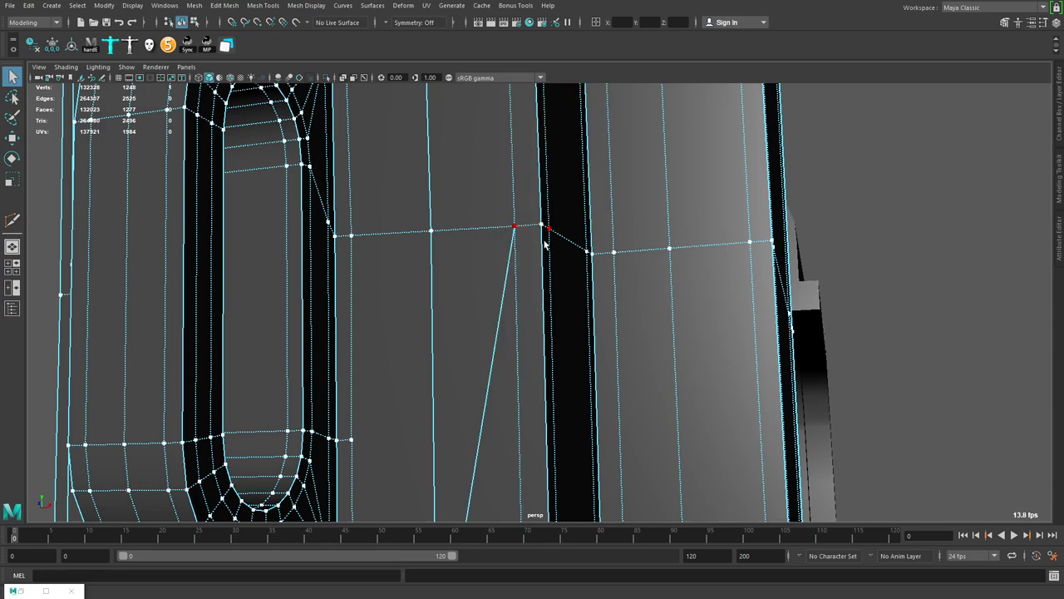
{"action": "mouse_move", "coordinate": [526, 256]}
{"action": "left_mouse_down", "text": "alt"}
{"action": "mouse_move", "coordinate": [513, 211]}
{"action": "mouse_move", "coordinate": [504, 225]}
{"action": "mouse_move", "coordinate": [537, 265]}
{"action": "left_mouse_up", "text": "alt"}
{"action": "scroll", "coordinate": [554, 219], "scroll_direction": "down", "scroll_amount": 2}
{"action": "key", "text": "3"}
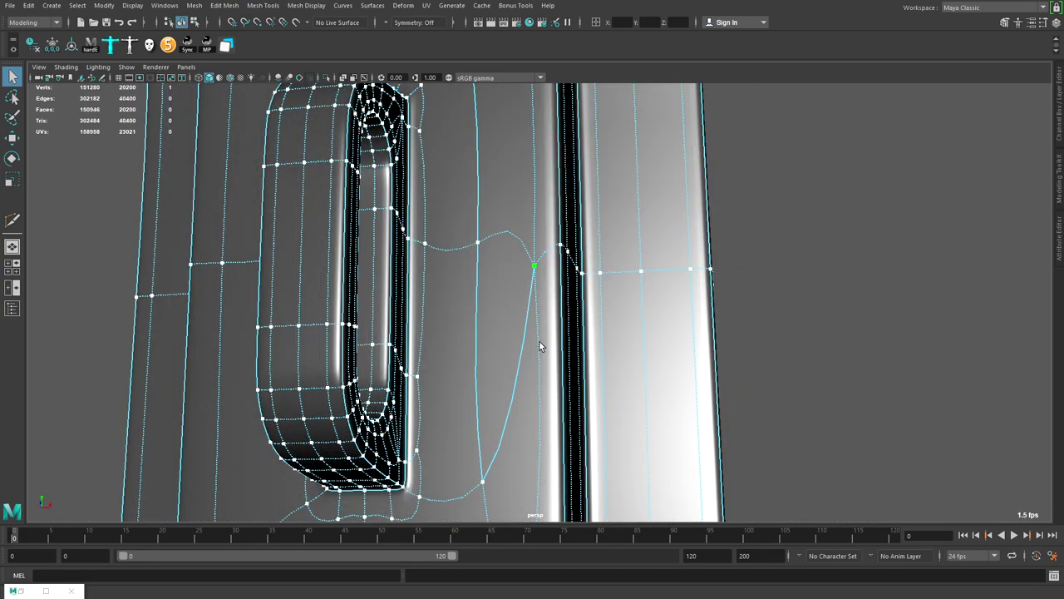
{"action": "scroll", "coordinate": [537, 273], "scroll_direction": "down", "scroll_amount": 3}
Delete the diagonal edge between the vertical edge's lower end and the mid-height border vertex.
{"action": "right_click_drag", "start_coordinate": [537, 273], "coordinate": [532, 161]}
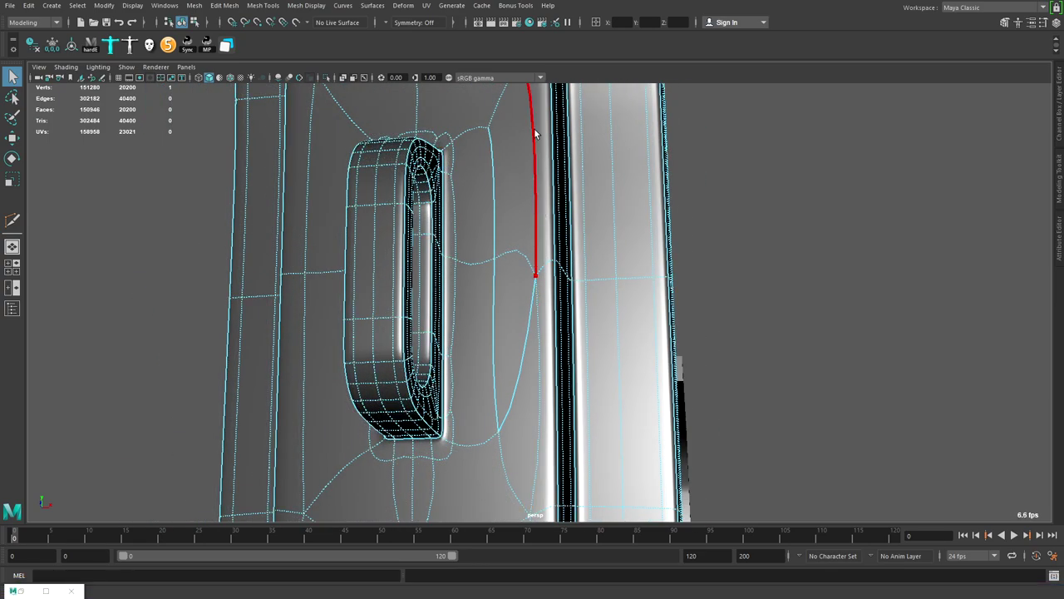
{"action": "double_click", "coordinate": [534, 133]}
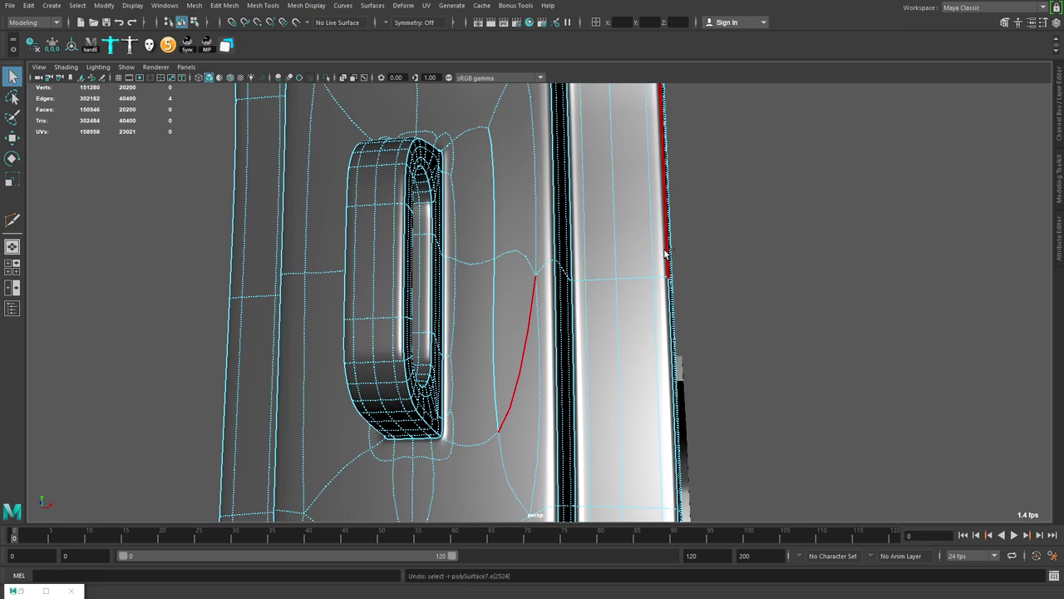
{"action": "key", "text": "Delete"}
{"action": "key", "text": "ctrl+z"}
{"action": "left_click", "coordinate": [522, 318]}
{"action": "key", "text": "ctrl+Delete"}
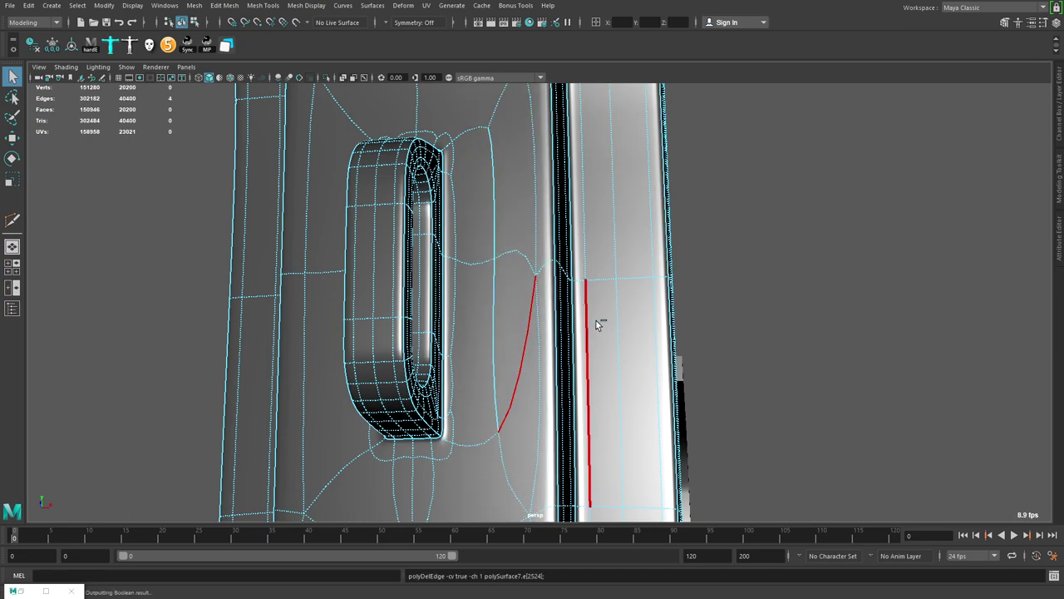
{"action": "left_click_drag", "start_coordinate": [599, 311], "coordinate": [532, 226], "text": "alt"}
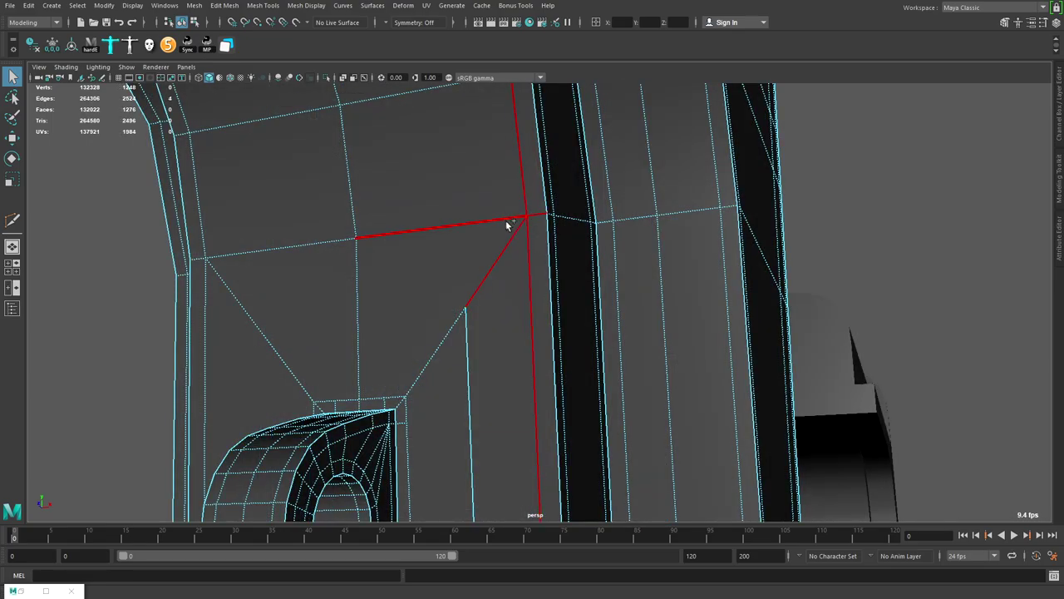
Delete the vertical edge beside the strap loop's base together with its vertices.
{"action": "left_click_drag", "start_coordinate": [511, 221], "coordinate": [729, 210], "text": "alt"}
{"action": "left_click", "coordinate": [746, 163]}
{"action": "double_click", "coordinate": [522, 307]}
{"action": "key", "text": "ctrl+Delete"}
Cut new edges between the strap loop's base and the vertices of the surrounding recess border.
{"action": "left_click_drag", "start_coordinate": [746, 164], "coordinate": [565, 291], "text": "alt"}
{"action": "scroll", "coordinate": [566, 292], "scroll_direction": "up", "scroll_amount": 3}
{"action": "right_click_drag", "start_coordinate": [516, 233], "coordinate": [466, 225], "text": "shift"}
{"action": "left_click_drag", "start_coordinate": [465, 225], "coordinate": [619, 257], "text": "alt"}
{"action": "scroll", "coordinate": [619, 257], "scroll_direction": "up", "scroll_amount": 1}
{"action": "key", "text": "ctrl+shift+x"}
{"action": "scroll", "coordinate": [658, 294], "scroll_direction": "up", "scroll_amount": 2}
{"action": "left_click", "coordinate": [646, 261]}
{"action": "left_click", "coordinate": [552, 118]}
{"action": "left_click", "coordinate": [646, 332]}
{"action": "right_click", "coordinate": [665, 377]}
{"action": "left_click_drag", "start_coordinate": [672, 378], "coordinate": [582, 245], "text": "alt"}
{"action": "left_click", "coordinate": [601, 298]}
{"action": "key", "text": "q"}
Preview the joined stock smoothed and examine the shading around the strap loop and along the beveled edges.
{"action": "scroll", "coordinate": [582, 245], "scroll_direction": "up", "scroll_amount": 2}
{"action": "right_click_drag", "start_coordinate": [656, 283], "coordinate": [749, 230]}
{"action": "key", "text": "3"}
{"action": "left_click", "coordinate": [830, 354]}
{"action": "left_click_drag", "start_coordinate": [582, 333], "coordinate": [670, 290], "text": "alt"}
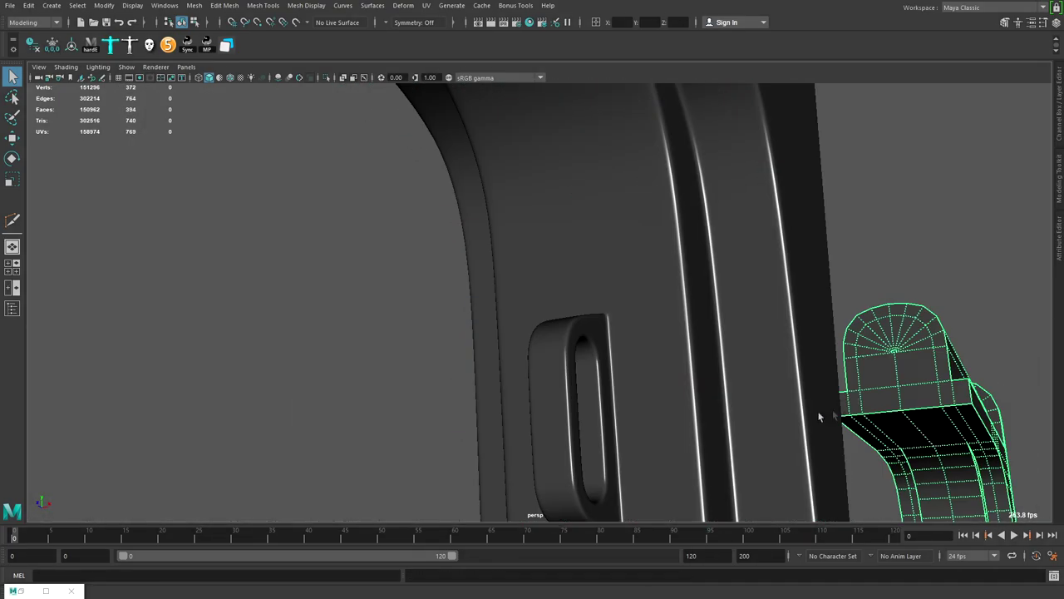
{"action": "left_click_drag", "start_coordinate": [819, 415], "coordinate": [582, 301], "text": "alt"}
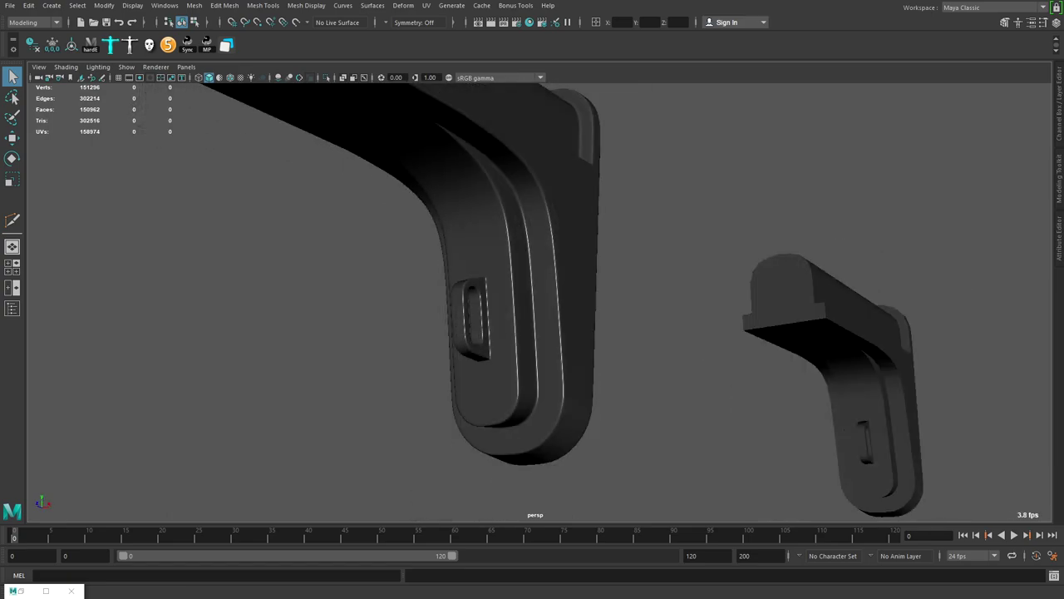
{"action": "left_click_drag", "start_coordinate": [635, 215], "coordinate": [422, 225], "text": "alt"}
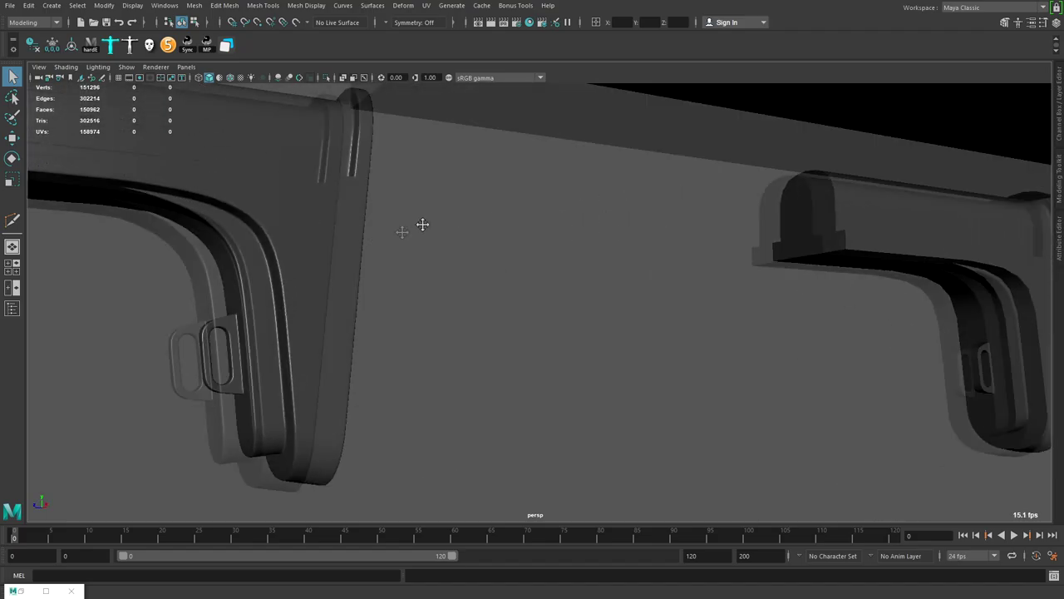
Frame the second, unbeveled stock copy and select it together with its separate strap loop.
{"action": "left_click", "coordinate": [893, 254]}
{"action": "key", "text": "f"}
{"action": "left_click_drag", "start_coordinate": [893, 254], "coordinate": [665, 286], "text": "alt"}
{"action": "left_click", "coordinate": [570, 389], "text": "shift"}
{"action": "left_click_drag", "start_coordinate": [658, 370], "coordinate": [641, 241], "text": "alt"}
Start exporting the selection and create and open a folder named mesh inside the video 1 folder.
{"action": "left_click", "coordinate": [10, 5]}
{"action": "left_click", "coordinate": [69, 151]}
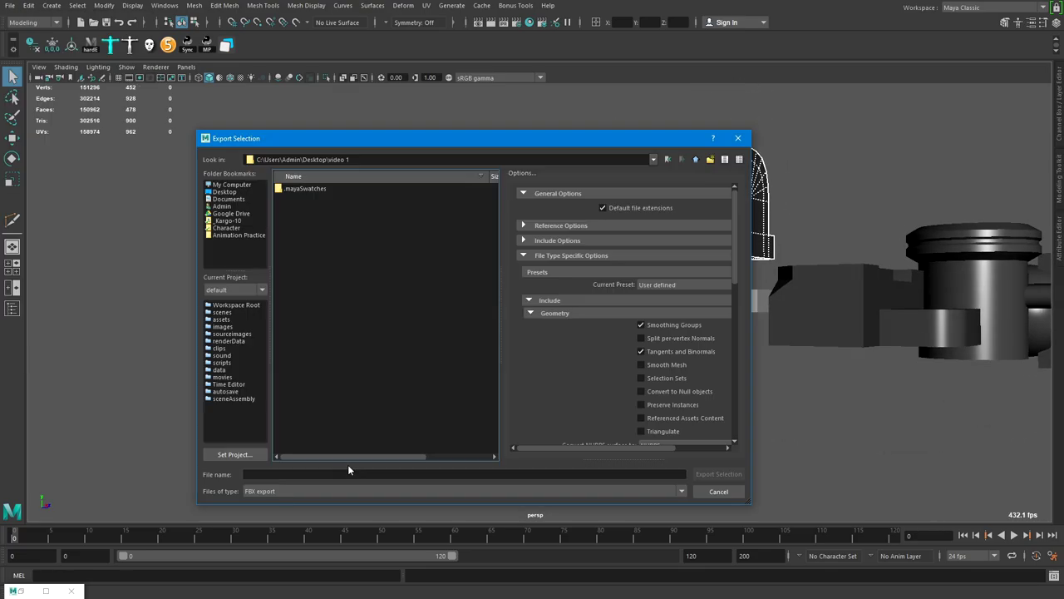
{"action": "left_click", "coordinate": [710, 159]}
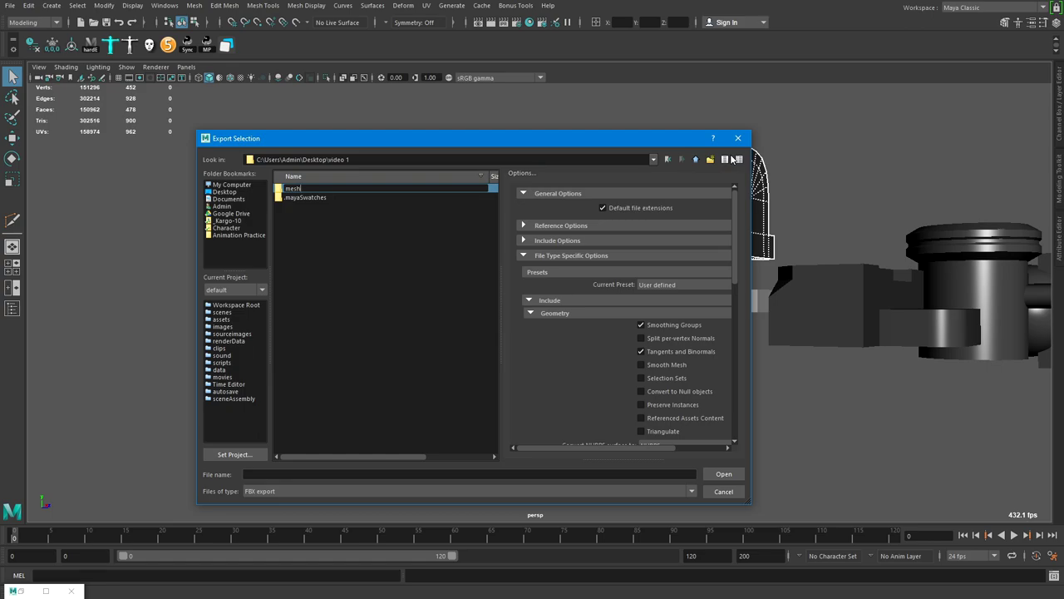
{"action": "key", "text": "Return"}
{"action": "key", "text": "Return"}
Export the selected stock and strap loop as an OBJ file named 1 with materials off.
{"action": "left_click", "coordinate": [372, 489]}
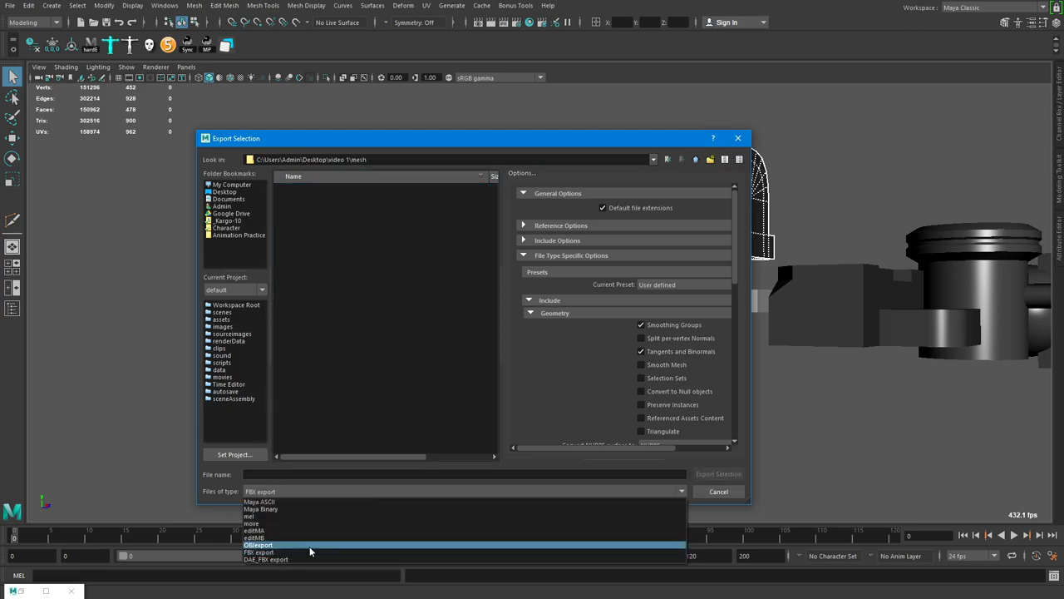
{"action": "left_click", "coordinate": [310, 546]}
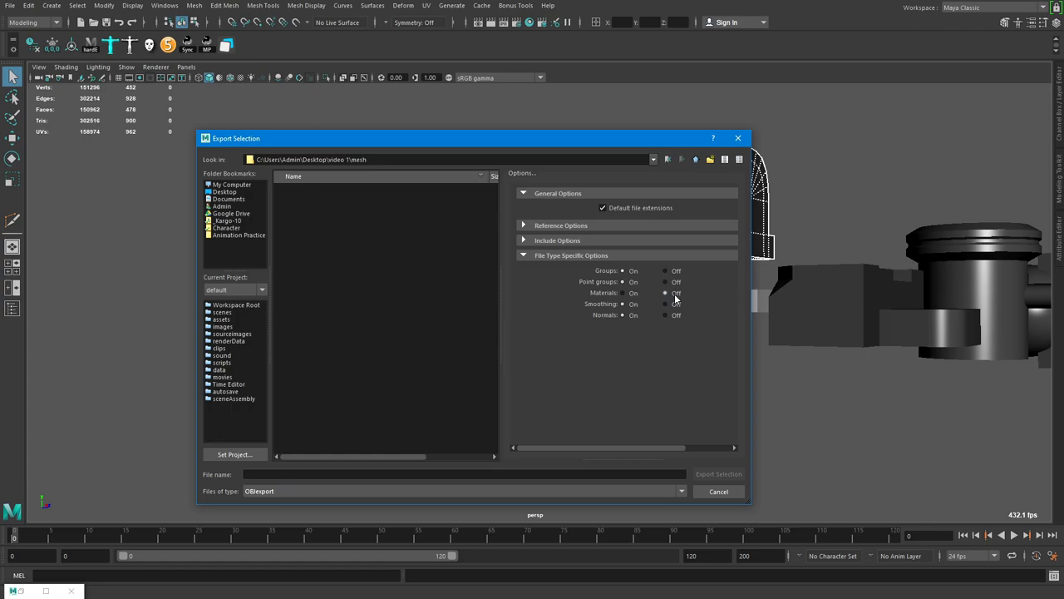
{"action": "left_click", "coordinate": [354, 475]}
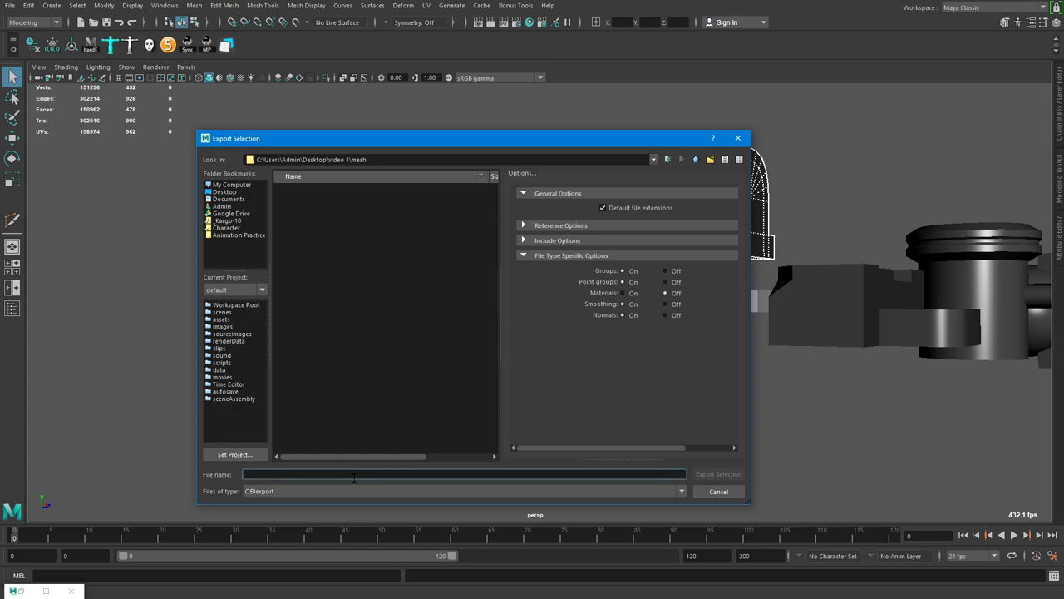
{"action": "type", "text": "1"}
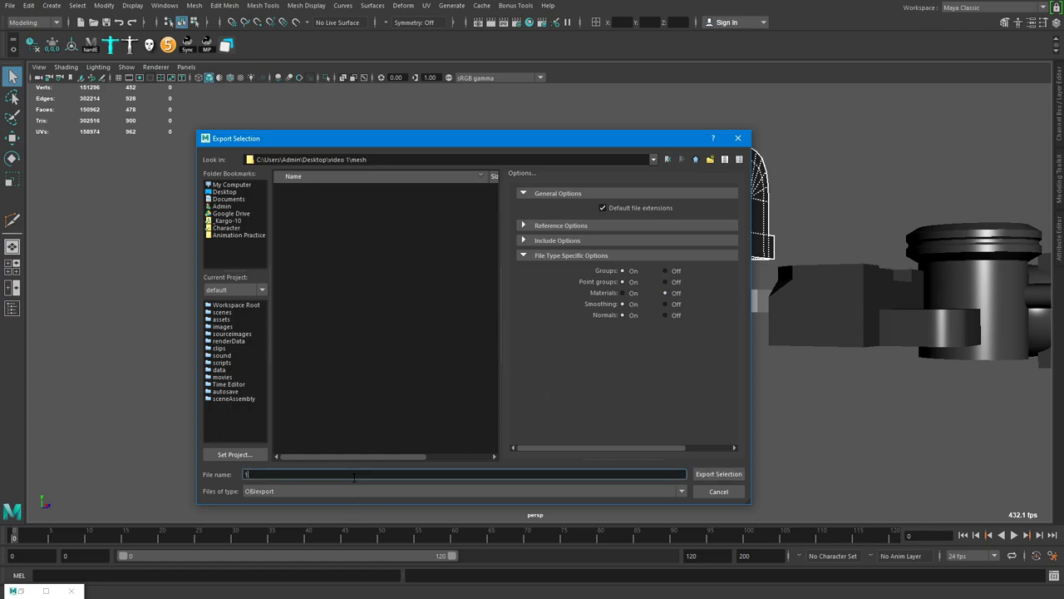
{"action": "key", "text": "Return"}
{"action": "left_click_drag", "start_coordinate": [565, 241], "coordinate": [507, 250], "text": "alt"}
{"action": "left_click", "coordinate": [724, 105]}
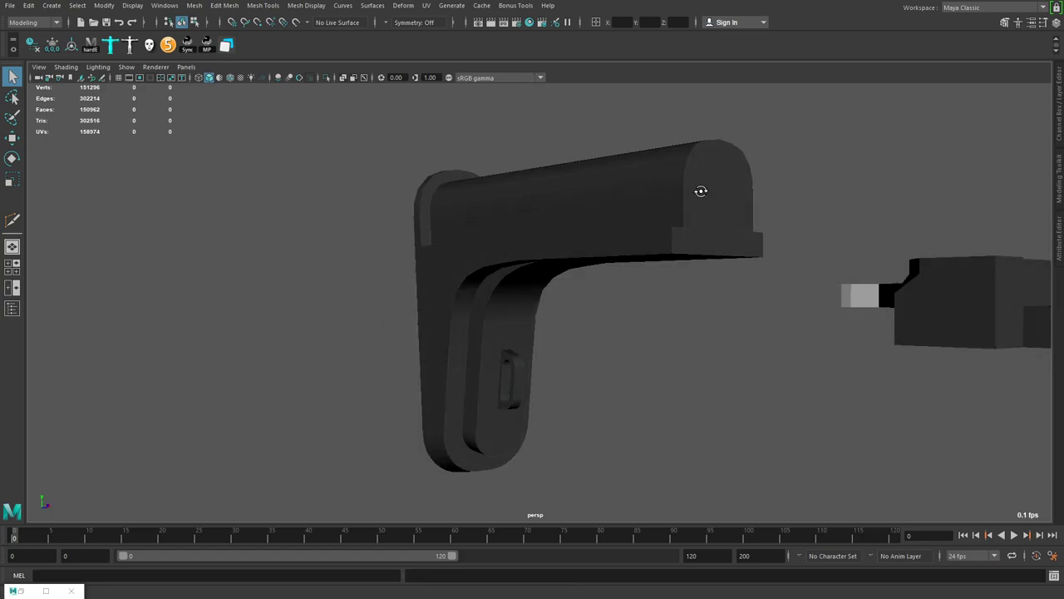
{"action": "left_click_drag", "start_coordinate": [700, 191], "coordinate": [681, 166], "text": "alt"}
Switch to ZBrush, import the OBJ file 1 split into quads and triangles, and inspect its polygon wireframe.
{"action": "key", "text": "super"}
{"action": "left_click", "coordinate": [413, 587]}
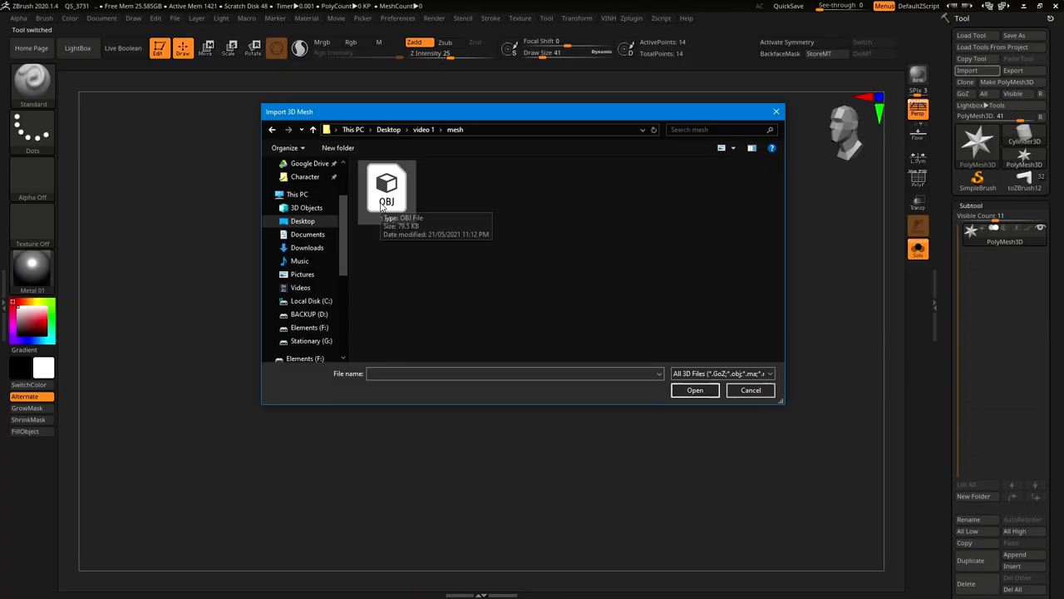
{"action": "double_click", "coordinate": [385, 204]}
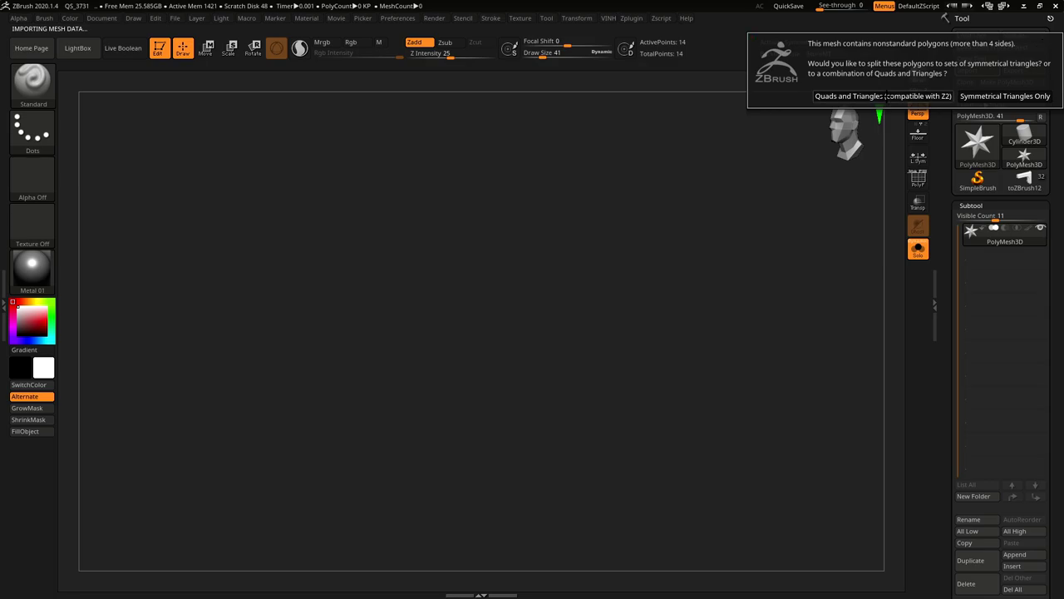
{"action": "left_click", "coordinate": [884, 95]}
{"action": "right_click_drag", "start_coordinate": [638, 223], "coordinate": [585, 240]}
{"action": "key", "text": "shift+f"}
{"action": "key", "text": "shift+f"}
{"action": "key", "text": "shift+f"}
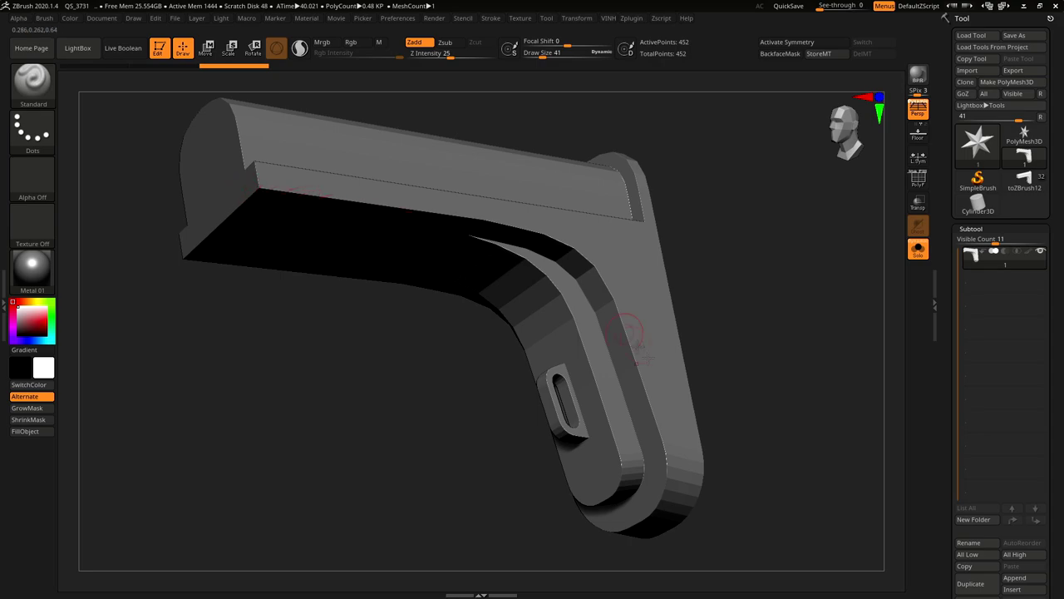
Switch to Maya and cut an edge across one side face of the stock, from the upper curved border to the rear vertical edge loop.
{"action": "key", "text": "alt+Tab"}
{"action": "scroll", "coordinate": [571, 310], "scroll_direction": "up", "scroll_amount": 3}
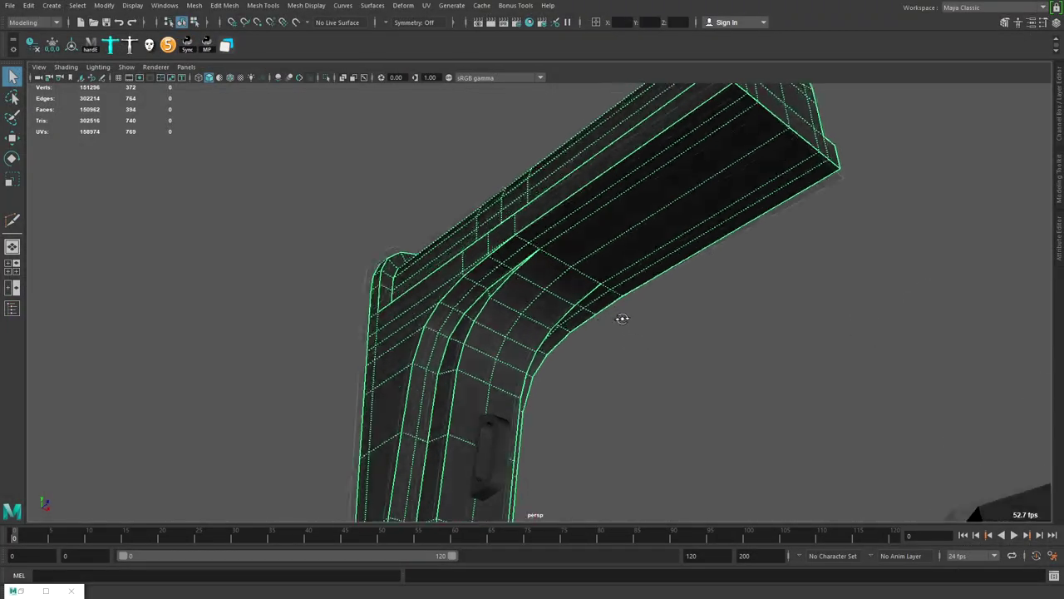
{"action": "left_click_drag", "start_coordinate": [407, 374], "coordinate": [564, 272], "text": "alt"}
{"action": "right_click_drag", "start_coordinate": [564, 272], "coordinate": [594, 268], "text": "shift"}
{"action": "left_click", "coordinate": [573, 263]}
{"action": "left_click", "coordinate": [415, 316]}
{"action": "key", "text": "q"}
{"action": "left_click_drag", "start_coordinate": [532, 309], "coordinate": [559, 260], "text": "alt"}
Cut the matching edge on the stock's opposite side, from the upper curved border to the rear vertical edge loop.
{"action": "right_click_drag", "start_coordinate": [602, 223], "coordinate": [541, 223], "text": "shift"}
{"action": "left_click", "coordinate": [577, 215]}
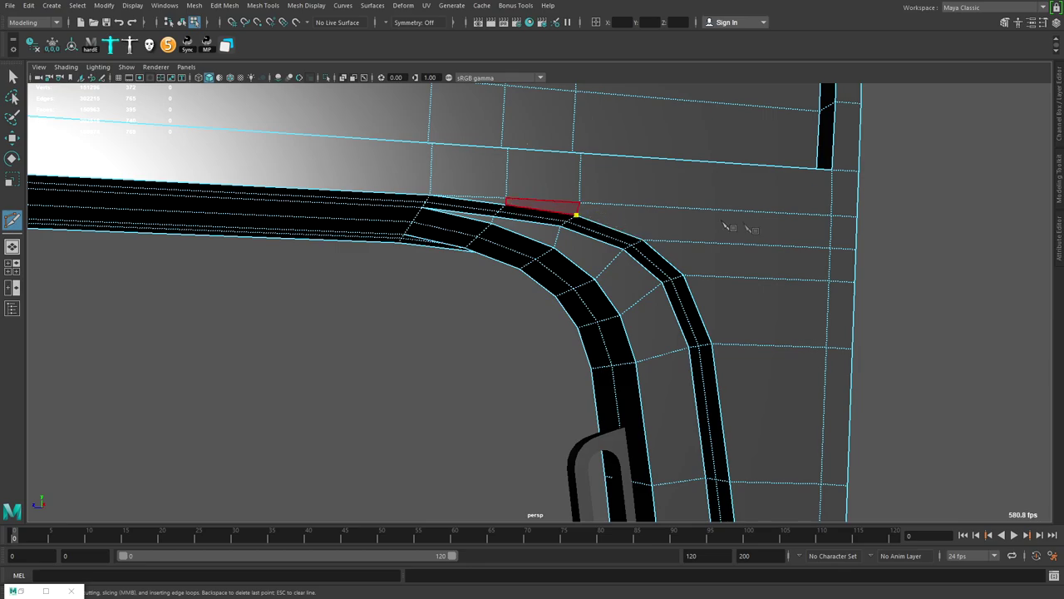
{"action": "left_click", "coordinate": [829, 215]}
{"action": "key", "text": "q"}
{"action": "left_click_drag", "start_coordinate": [768, 285], "coordinate": [665, 287], "text": "alt"}
{"action": "right_click_drag", "start_coordinate": [665, 287], "coordinate": [853, 151]}
{"action": "left_click", "coordinate": [854, 152]}
{"action": "scroll", "coordinate": [848, 166], "scroll_direction": "down", "scroll_amount": 2}
{"action": "left_click_drag", "start_coordinate": [832, 198], "coordinate": [675, 246]}
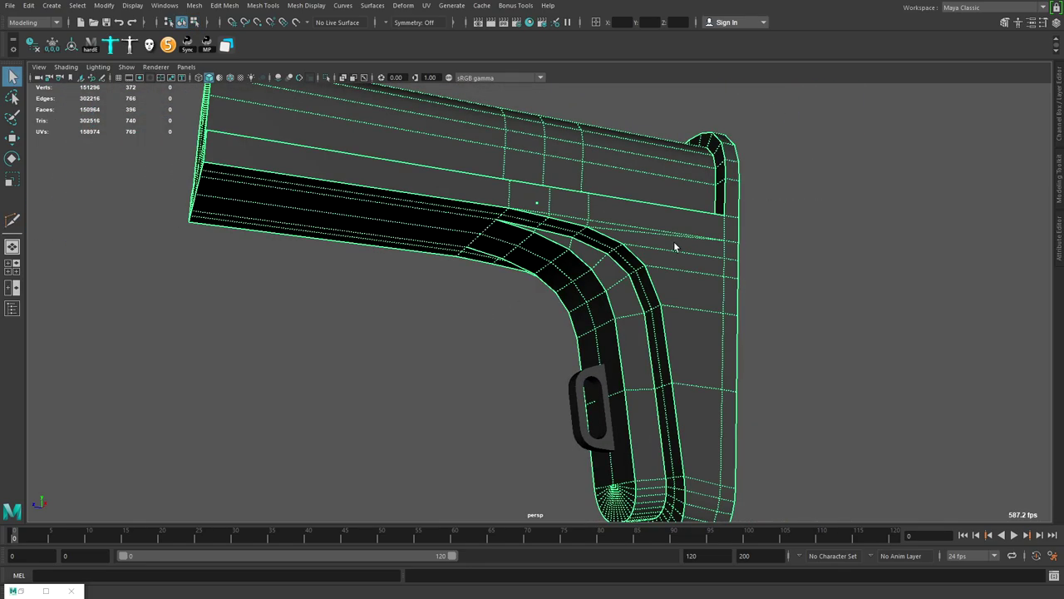
Switch to ZBrush and display the imported stock's polygon wireframe and polygroups.
{"action": "left_click_drag", "start_coordinate": [670, 246], "coordinate": [719, 268], "text": "alt"}
{"action": "key", "text": "alt+Tab"}
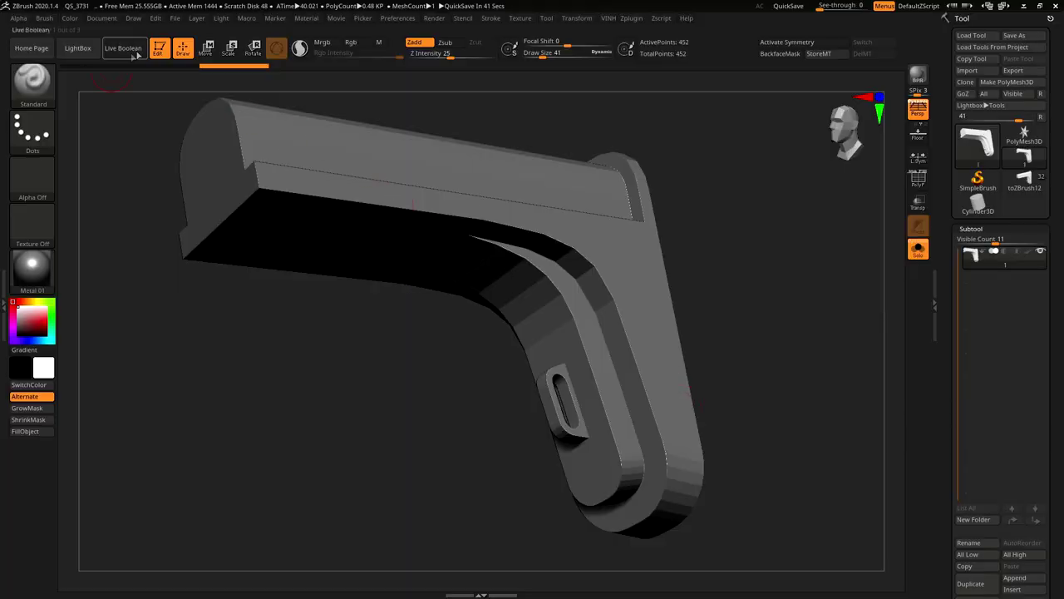
{"action": "key", "text": "shift+f"}
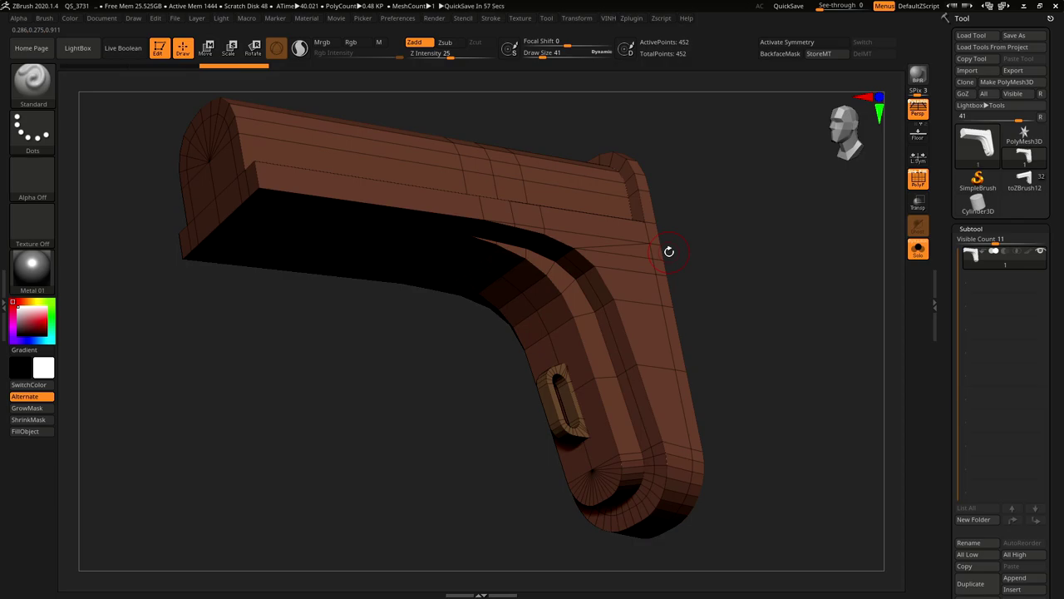
Switch to Maya and detach the stock mesh along all of its hard edges.
{"action": "key", "text": "alt+Tab"}
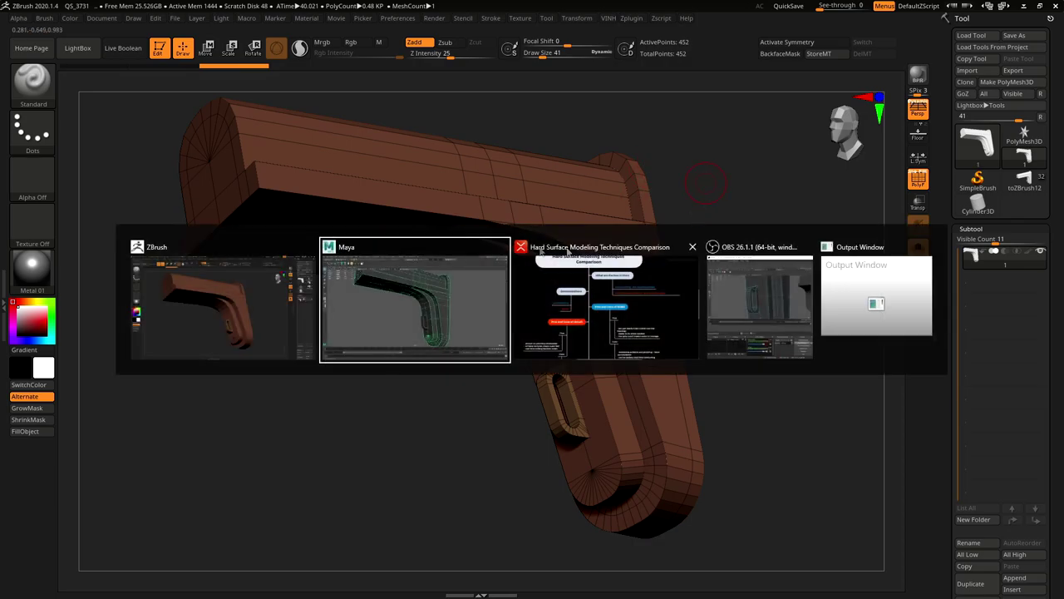
{"action": "left_click_drag", "start_coordinate": [443, 285], "coordinate": [400, 273], "text": "alt"}
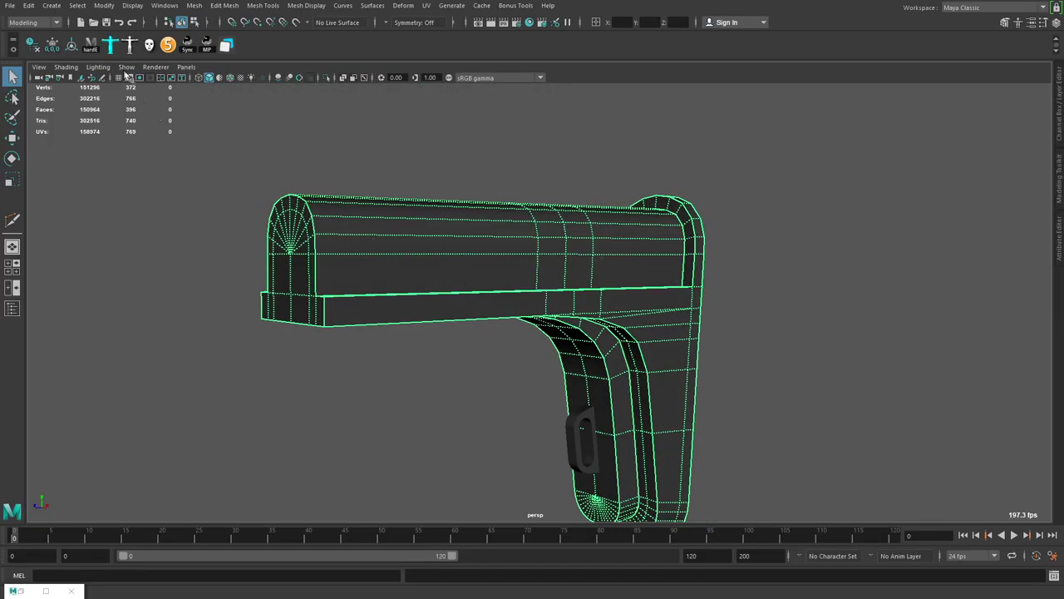
{"action": "left_click", "coordinate": [804, 278]}
{"action": "left_click_drag", "start_coordinate": [805, 277], "coordinate": [755, 229], "text": "alt"}
{"action": "right_click_drag", "start_coordinate": [754, 229], "coordinate": [748, 402], "text": "shift"}
{"action": "left_click_drag", "start_coordinate": [719, 418], "coordinate": [650, 287], "text": "alt"}
{"action": "right_click_drag", "start_coordinate": [654, 273], "coordinate": [630, 165], "text": "shift"}
{"action": "right_click_drag", "start_coordinate": [712, 297], "coordinate": [755, 248]}
{"action": "left_click_drag", "start_coordinate": [391, 214], "coordinate": [635, 267], "text": "alt"}
{"action": "key", "text": "ctrl+z"}
{"action": "key", "text": "ctrl+z"}
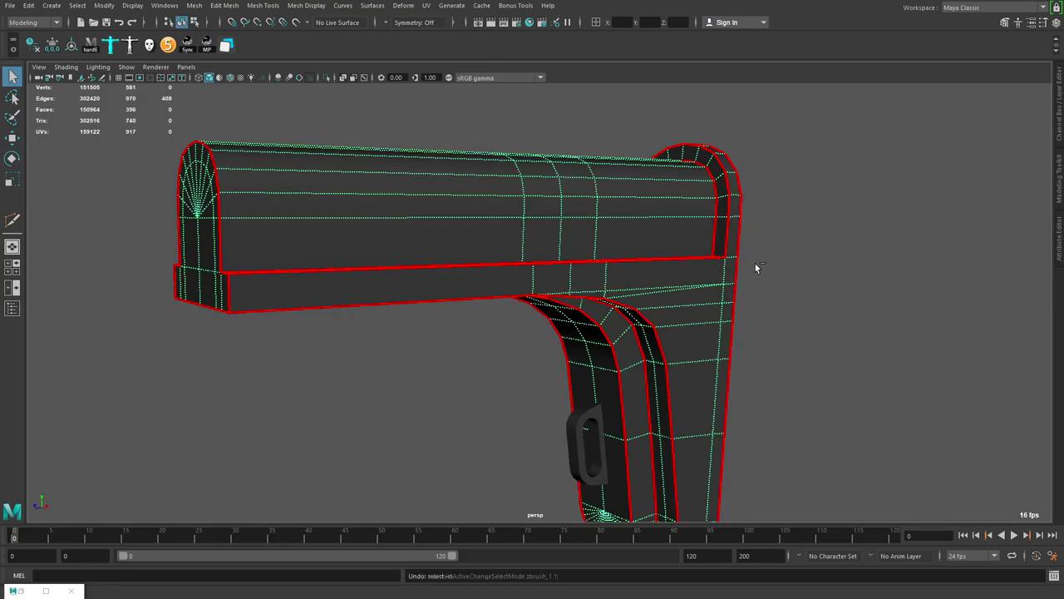
{"action": "key", "text": "ctrl+z"}
Select all hard edges of the stock again and reapply Detach Components to them.
{"action": "left_click_drag", "start_coordinate": [748, 302], "coordinate": [625, 247], "text": "alt"}
{"action": "left_click", "coordinate": [865, 173]}
{"action": "left_click_drag", "start_coordinate": [582, 283], "coordinate": [722, 214], "text": "alt"}
{"action": "right_click_drag", "start_coordinate": [723, 214], "coordinate": [558, 275], "text": "alt"}
{"action": "left_click", "coordinate": [558, 275]}
{"action": "left_click_drag", "start_coordinate": [568, 275], "coordinate": [655, 246], "text": "alt"}
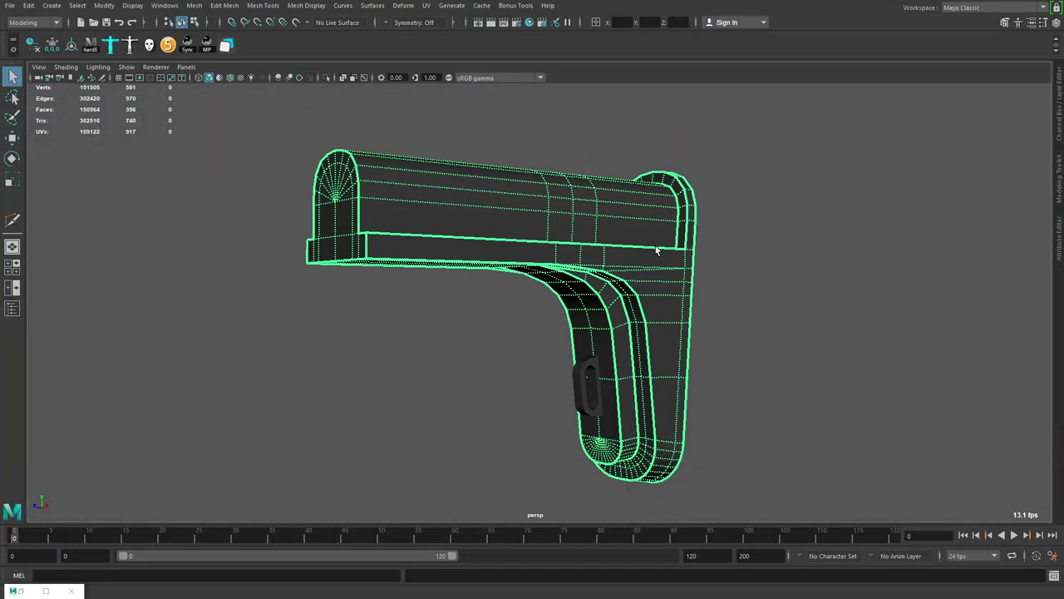
{"action": "left_click", "coordinate": [92, 43]}
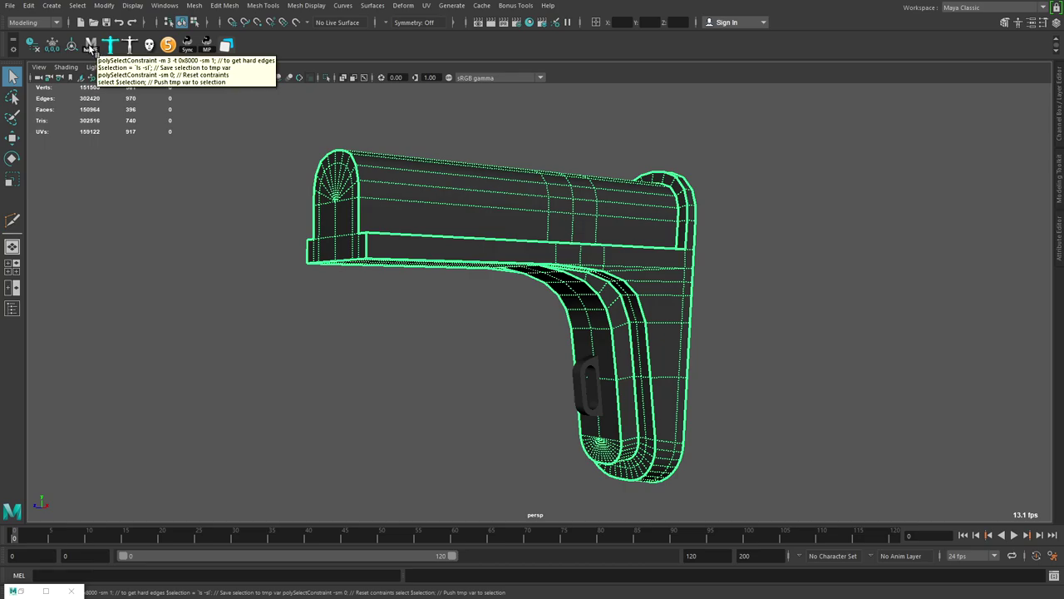
{"action": "left_click", "coordinate": [92, 45]}
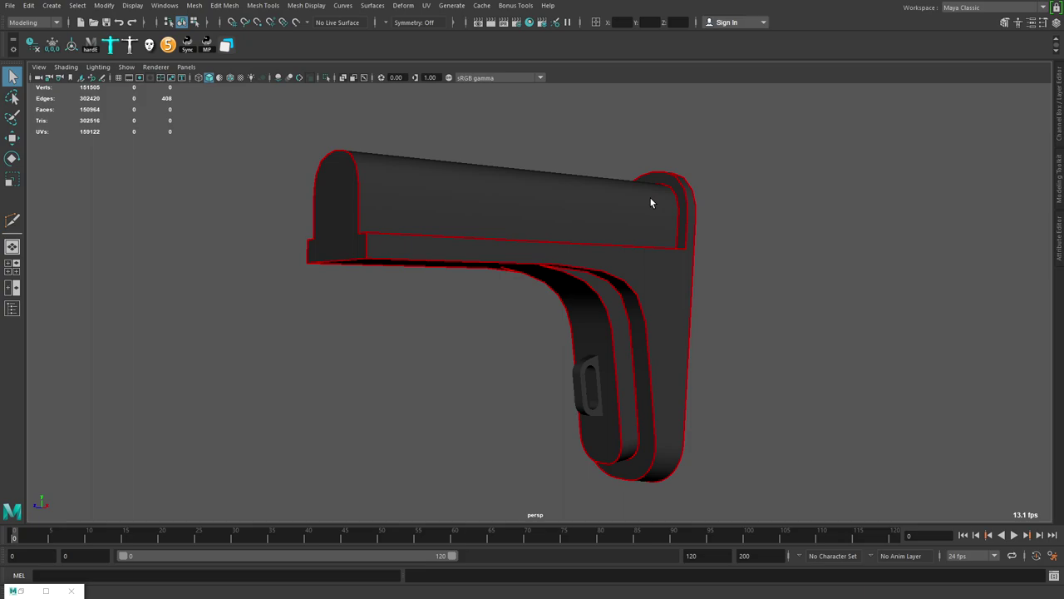
{"action": "right_click_drag", "start_coordinate": [625, 240], "coordinate": [625, 199]}
{"action": "scroll", "coordinate": [791, 254], "scroll_direction": "up", "scroll_amount": 5}
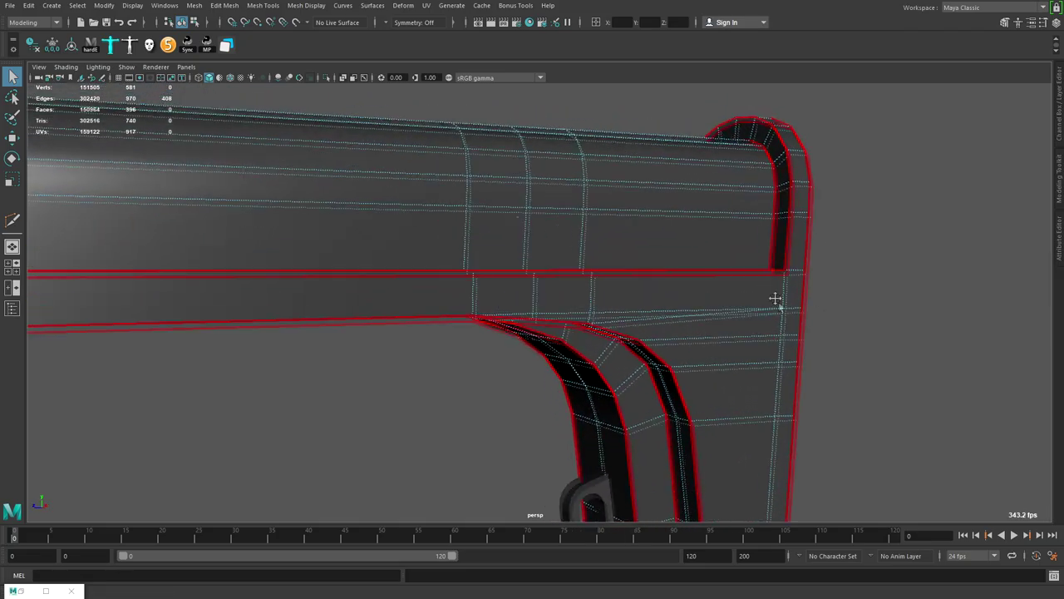
{"action": "left_click_drag", "start_coordinate": [775, 298], "coordinate": [760, 261], "text": "alt"}
{"action": "right_click_drag", "start_coordinate": [760, 261], "coordinate": [701, 232], "text": "alt"}
{"action": "left_click_drag", "start_coordinate": [700, 233], "coordinate": [698, 185], "text": "alt"}
{"action": "middle_click_drag", "start_coordinate": [699, 257], "coordinate": [704, 229], "text": "alt"}
{"action": "mouse_move", "coordinate": [704, 228]}
{"action": "left_mouse_down", "text": "alt"}
{"action": "mouse_move", "coordinate": [691, 219]}
{"action": "mouse_move", "coordinate": [731, 254]}
{"action": "mouse_move", "coordinate": [726, 266]}
{"action": "mouse_move", "coordinate": [712, 238]}
{"action": "mouse_move", "coordinate": [656, 243]}
{"action": "mouse_move", "coordinate": [713, 246]}
{"action": "mouse_move", "coordinate": [716, 230]}
{"action": "left_mouse_up", "text": "alt"}
{"action": "right_click_drag", "start_coordinate": [715, 229], "coordinate": [704, 404], "text": "shift"}
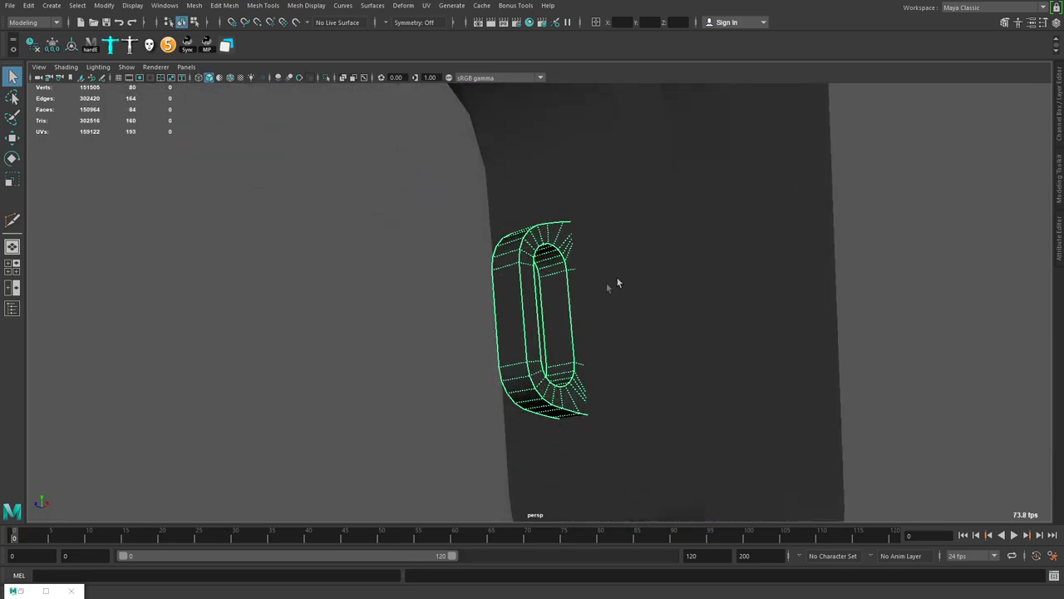
Select all hard edges of the strap loop and detach its components along them.
{"action": "scroll", "coordinate": [617, 282], "scroll_direction": "up", "scroll_amount": 3}
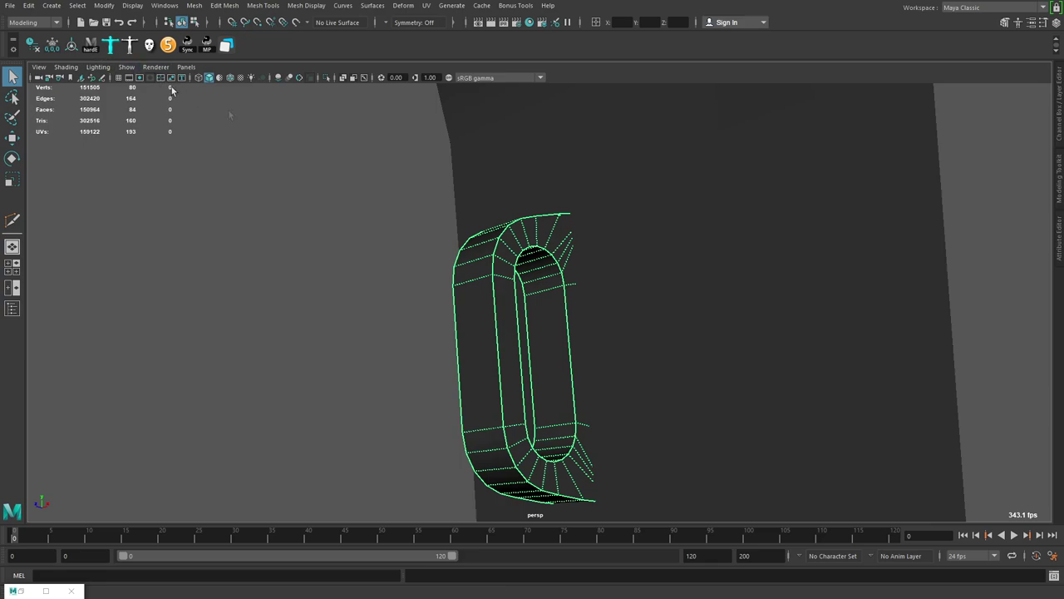
{"action": "left_click", "coordinate": [90, 45]}
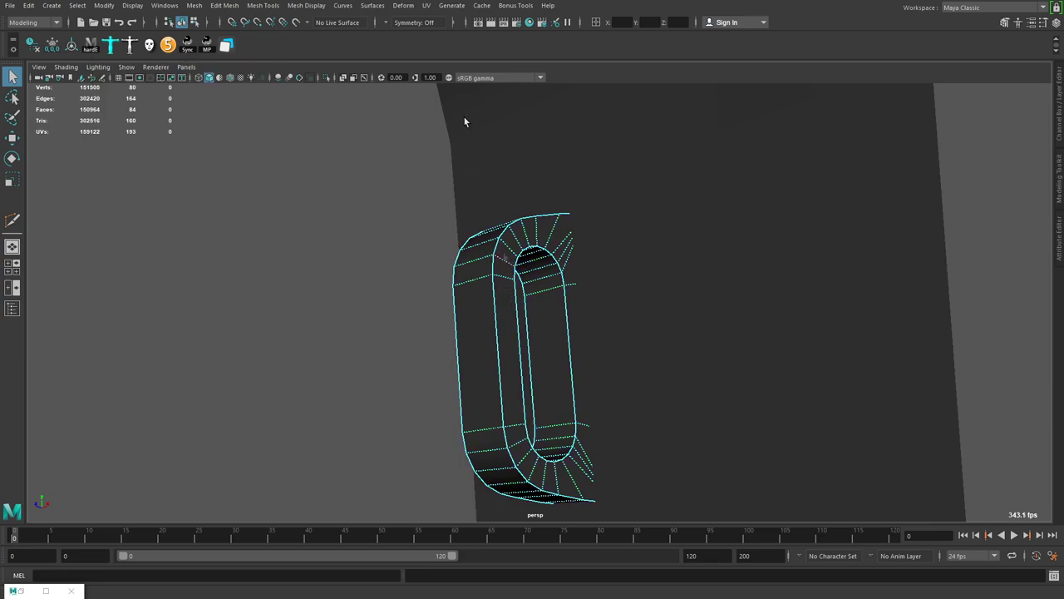
{"action": "right_click_drag", "start_coordinate": [498, 294], "coordinate": [480, 225]}
{"action": "left_click", "coordinate": [96, 46]}
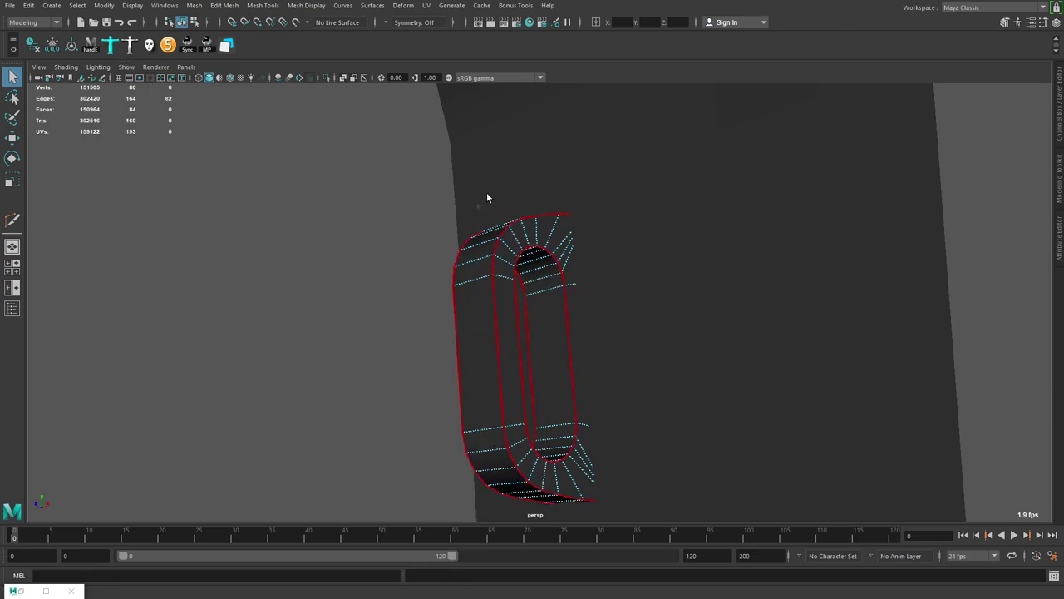
{"action": "right_click_drag", "start_coordinate": [502, 277], "coordinate": [502, 247]}
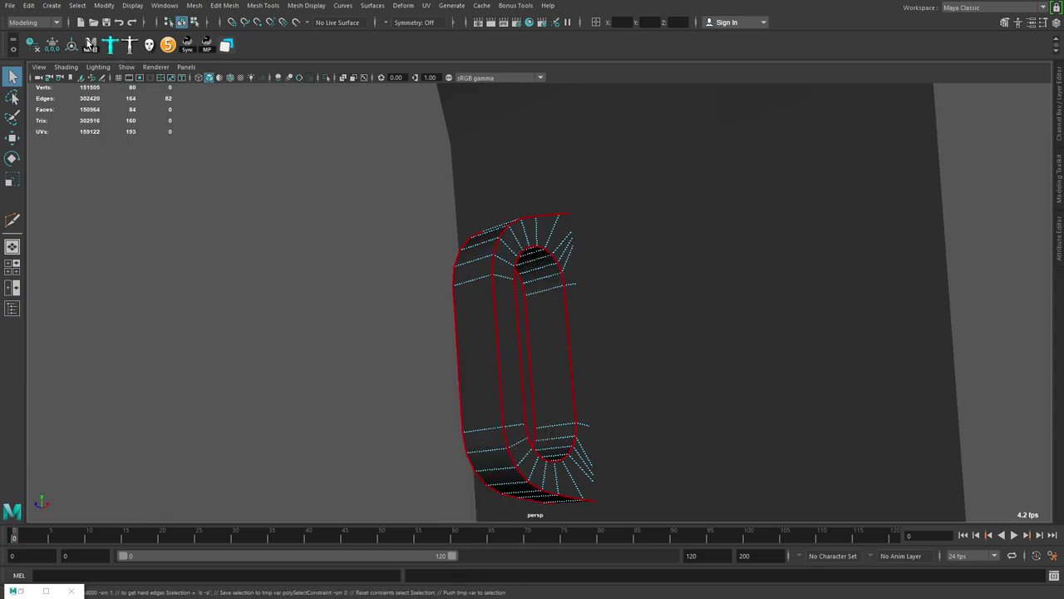
{"action": "right_click_drag", "start_coordinate": [516, 249], "coordinate": [508, 421], "text": "shift"}
{"action": "key", "text": "F8"}
{"action": "left_click_drag", "start_coordinate": [496, 311], "coordinate": [491, 286], "text": "alt"}
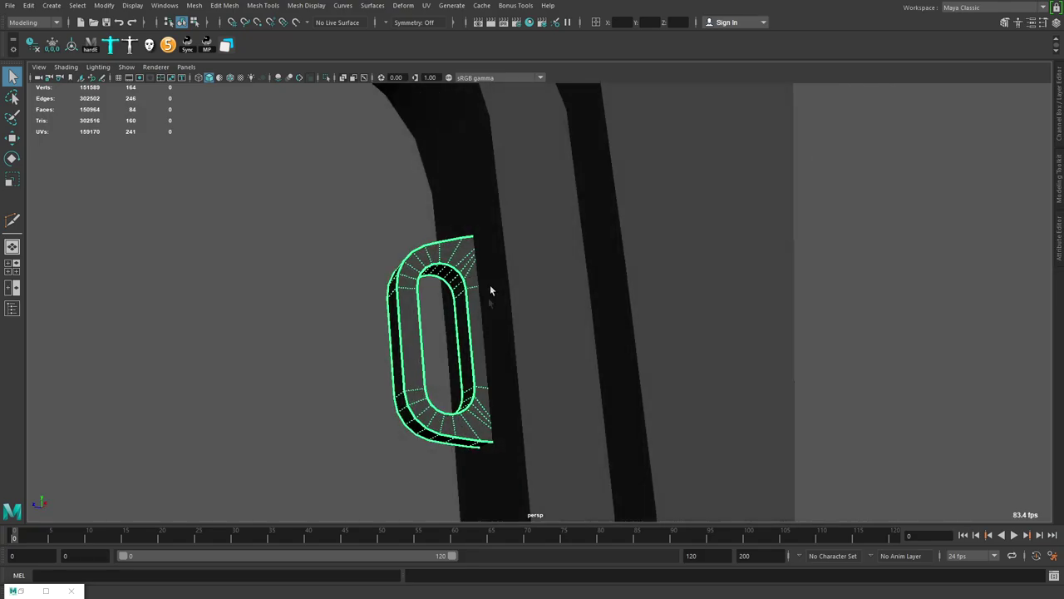
Select the stock and strap loop together and export them as OBJ, overwriting 1.obj in the mesh folder.
{"action": "scroll", "coordinate": [490, 286], "scroll_direction": "down", "scroll_amount": 6}
{"action": "left_click", "coordinate": [697, 161]}
{"action": "left_click_drag", "start_coordinate": [696, 161], "coordinate": [433, 390]}
{"action": "middle_click_drag", "start_coordinate": [563, 313], "coordinate": [589, 329], "text": "alt"}
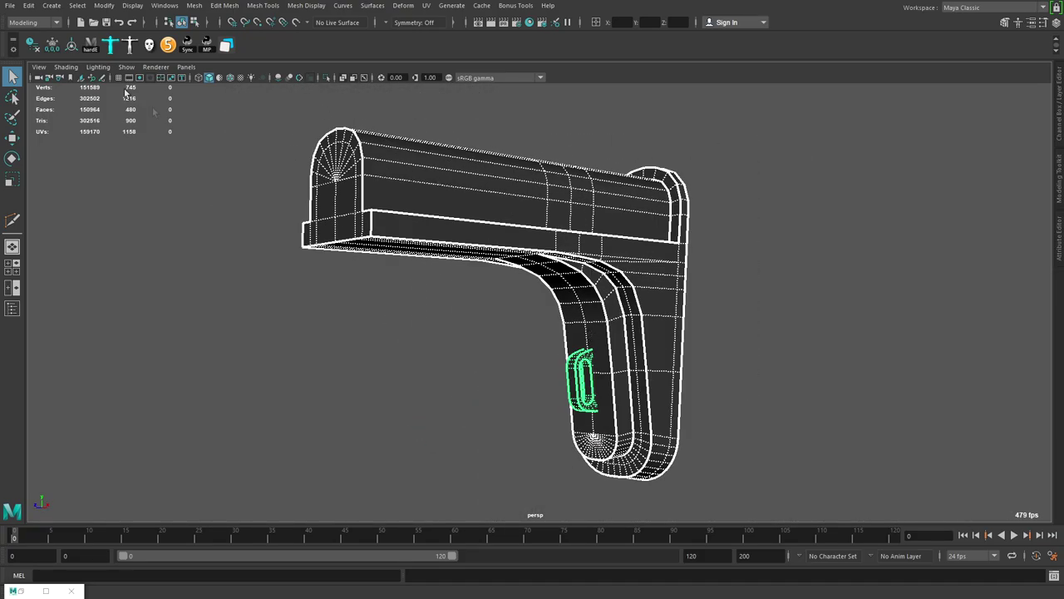
{"action": "left_click", "coordinate": [9, 7]}
{"action": "left_click", "coordinate": [88, 151]}
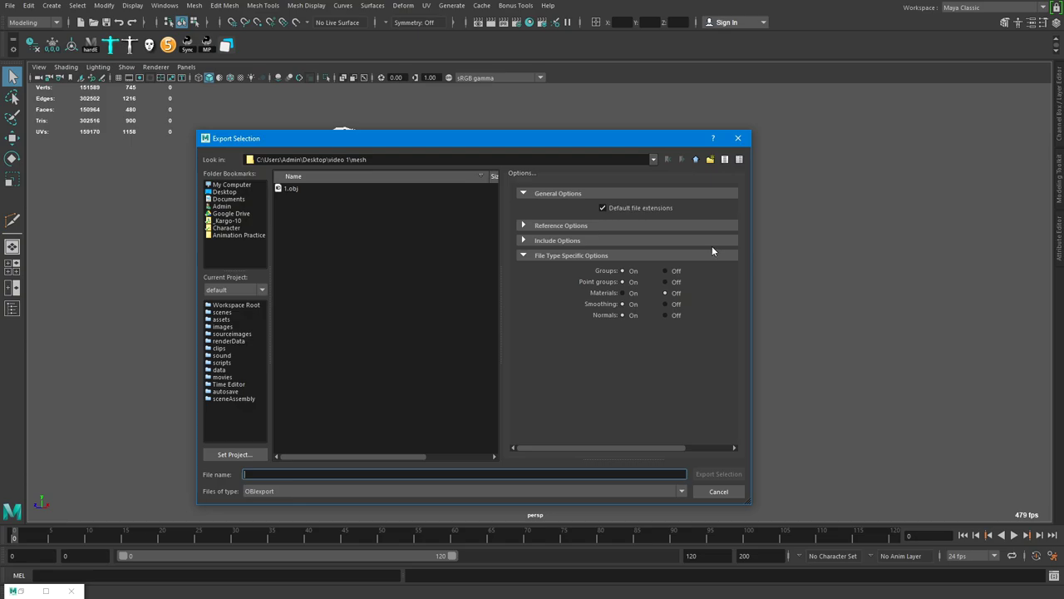
{"action": "double_click", "coordinate": [292, 190]}
{"action": "left_click", "coordinate": [452, 338]}
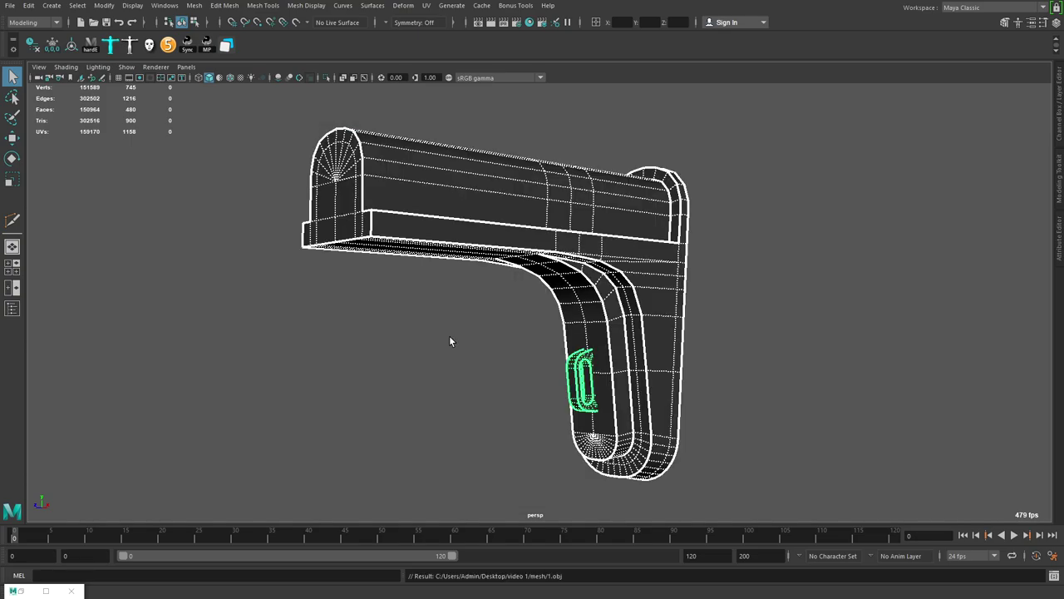
Switch to ZBrush and import 1.obj from the mesh folder into the current tool, replacing the previous stock mesh.
{"action": "left_click_drag", "start_coordinate": [653, 284], "coordinate": [672, 281], "text": "alt"}
{"action": "left_click", "coordinate": [565, 142]}
{"action": "key", "text": "alt+Tab"}
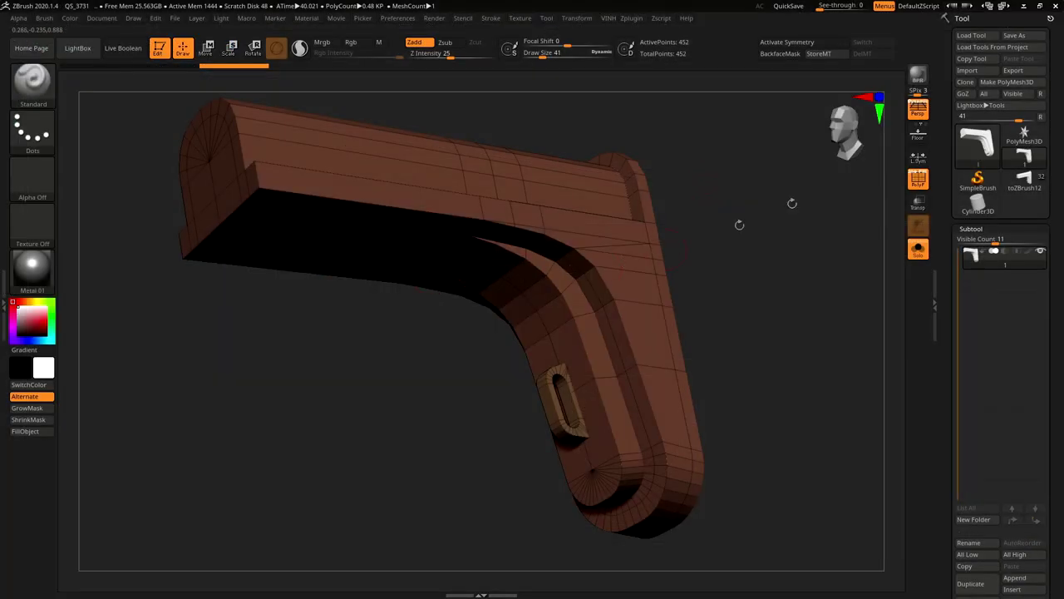
{"action": "left_click", "coordinate": [969, 70]}
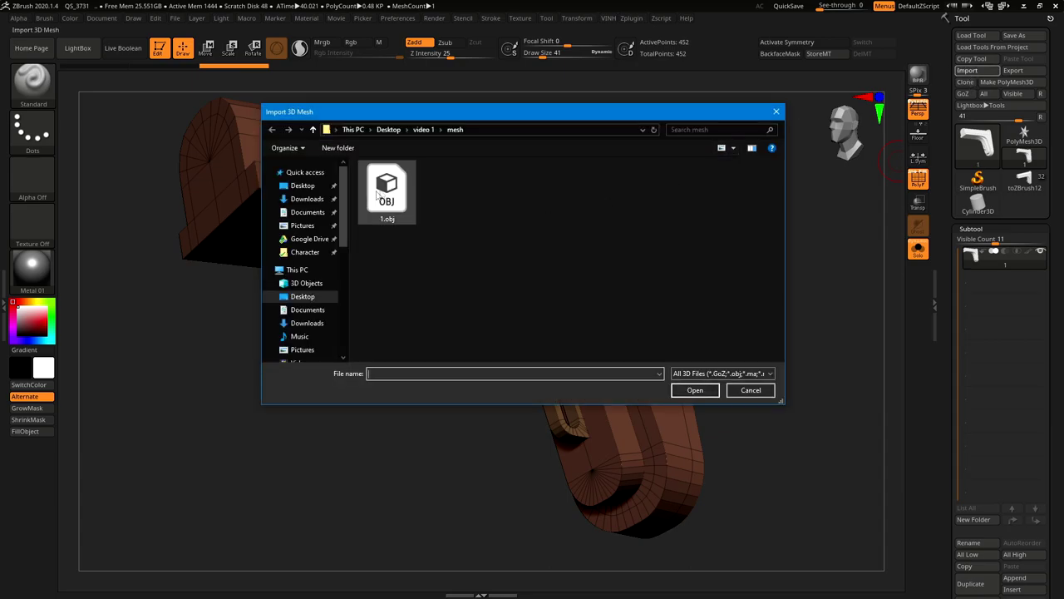
{"action": "double_click", "coordinate": [391, 191]}
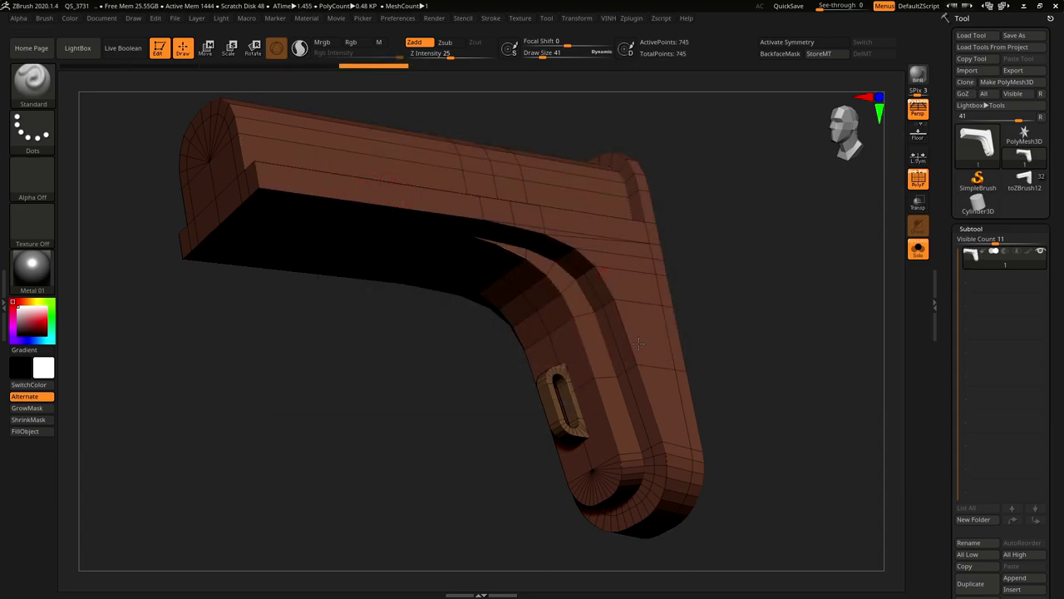
{"action": "key", "text": "shift+f"}
{"action": "key", "text": "shift+f"}
{"action": "left_click_drag", "start_coordinate": [700, 292], "coordinate": [701, 274]}
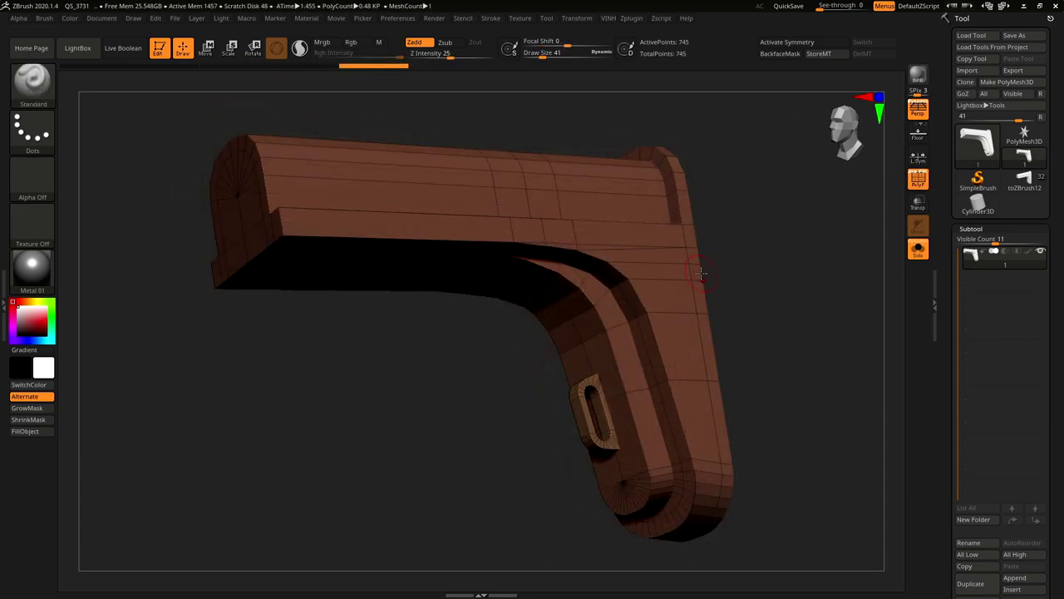
Switch to Maya and select the stock and strap loop in turn to examine how their meshes are separated.
{"action": "key", "text": "alt+Tab"}
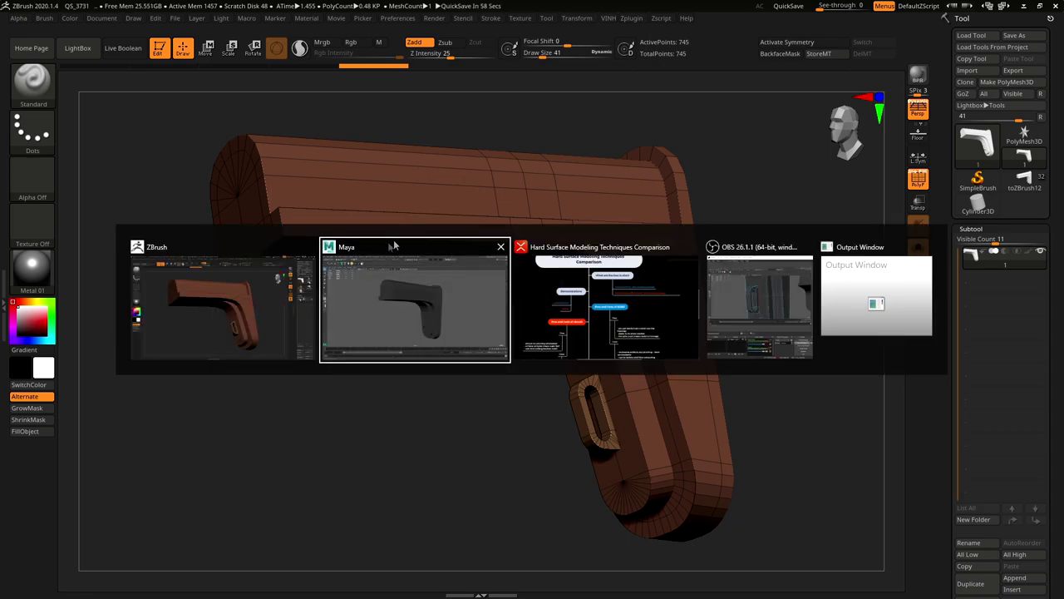
{"action": "left_click", "coordinate": [643, 259]}
{"action": "left_click_drag", "start_coordinate": [773, 296], "coordinate": [688, 305], "text": "alt"}
{"action": "key", "text": "F11"}
{"action": "right_click_drag", "start_coordinate": [688, 304], "coordinate": [763, 240]}
{"action": "left_click", "coordinate": [720, 266]}
{"action": "left_click_drag", "start_coordinate": [774, 178], "coordinate": [514, 394]}
{"action": "left_click", "coordinate": [616, 256]}
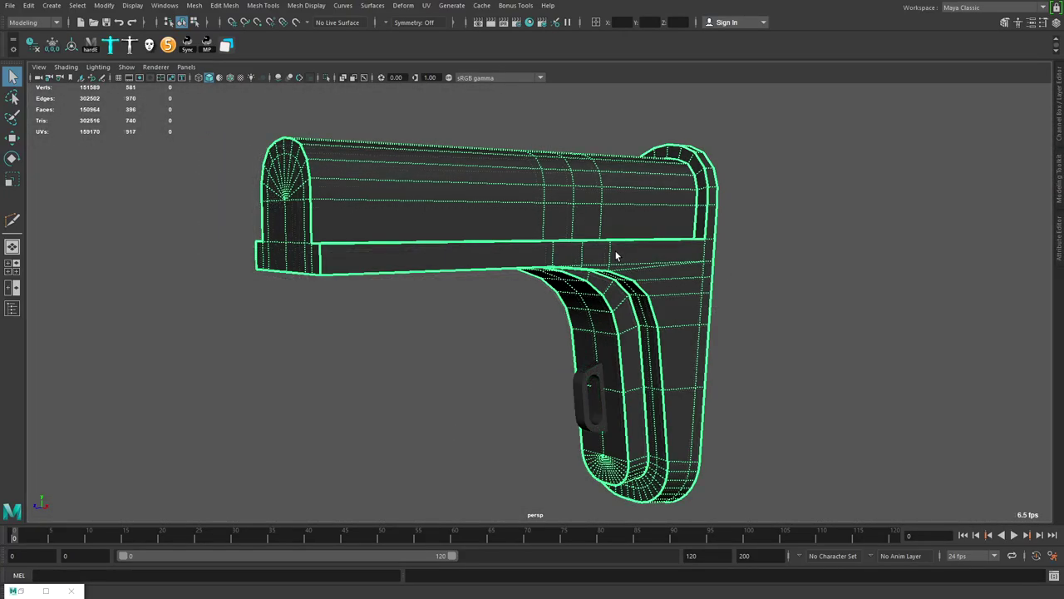
{"action": "left_click", "coordinate": [581, 383]}
{"action": "left_click", "coordinate": [620, 330], "text": "shift"}
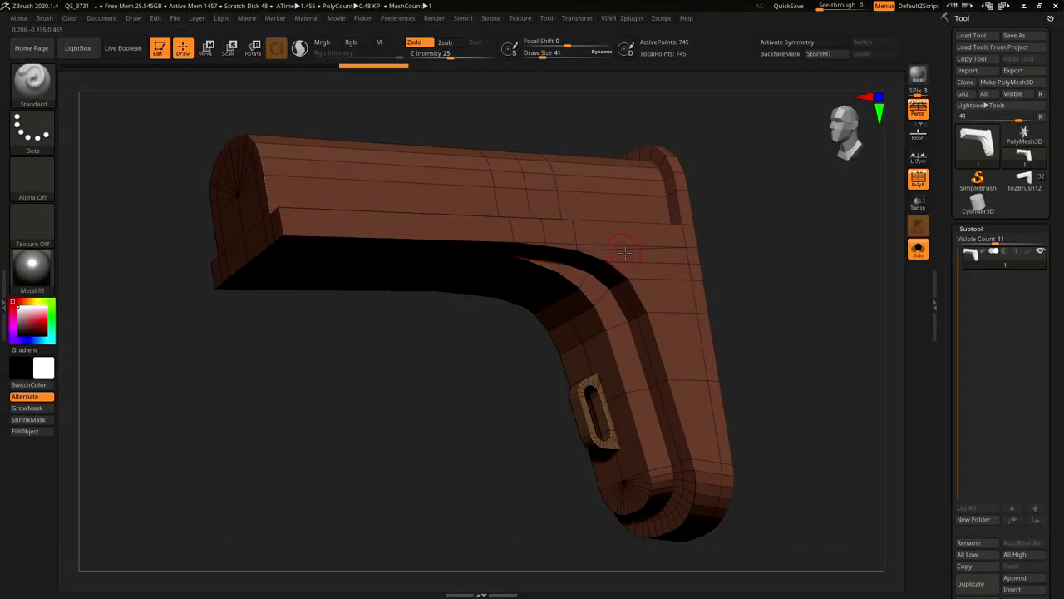
Return to ZBrush and examine the imported stock's topology and polygroups from several angles.
{"action": "right_click_drag", "start_coordinate": [678, 218], "coordinate": [683, 238]}
{"action": "key", "text": "2"}
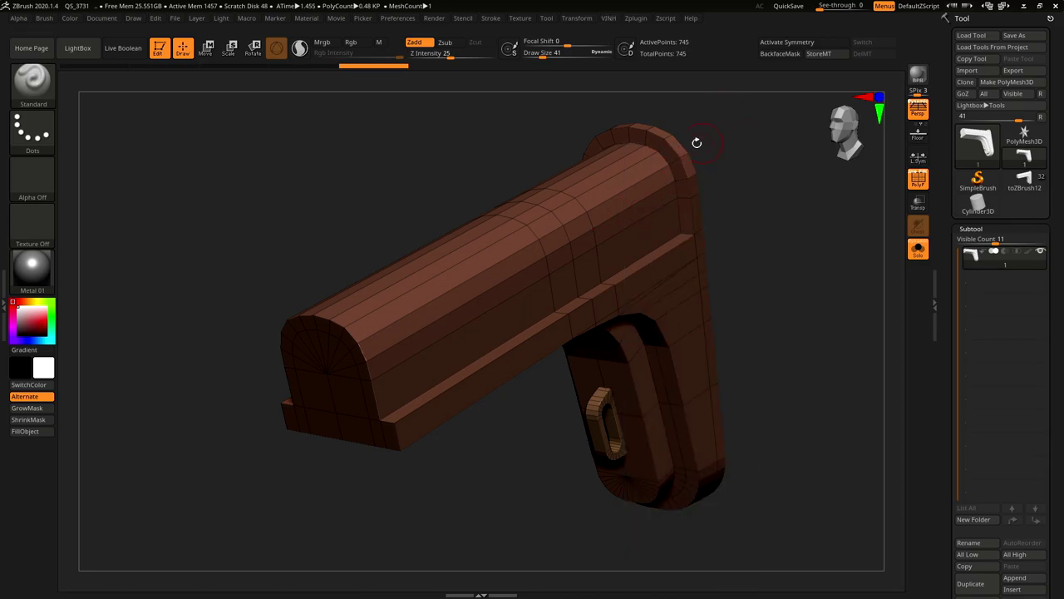
{"action": "key", "text": "ctrl+t"}
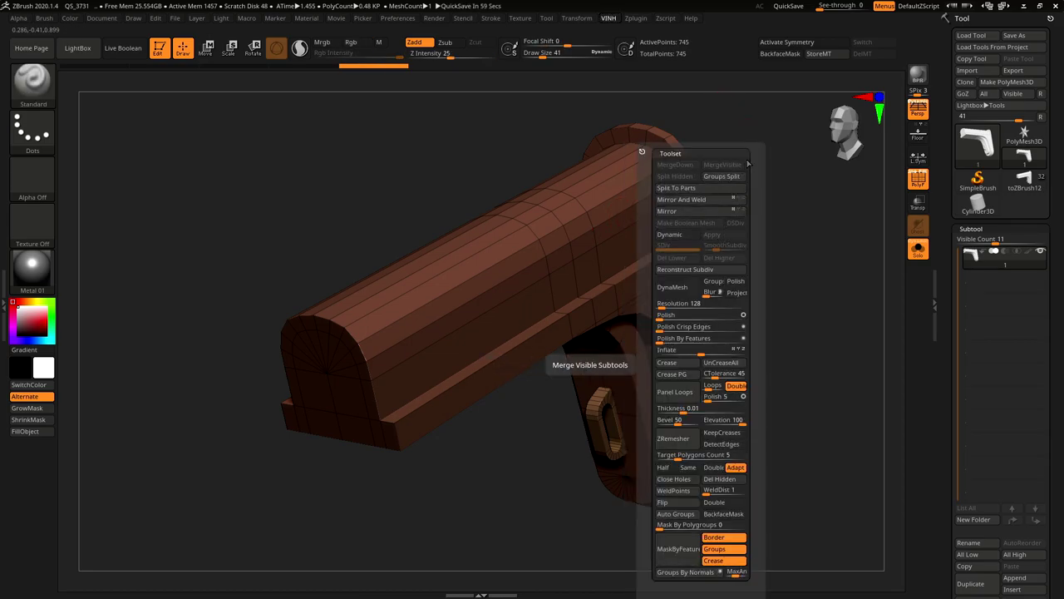
{"action": "left_click_drag", "start_coordinate": [1047, 465], "coordinate": [1008, 318]}
{"action": "scroll", "coordinate": [1007, 316], "scroll_direction": "down", "scroll_amount": 1}
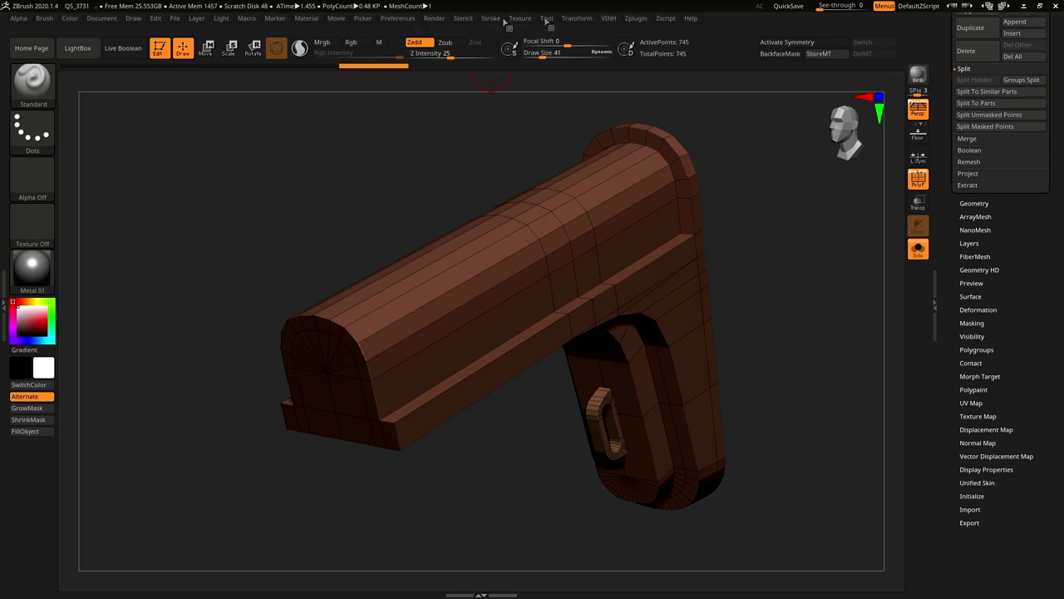
{"action": "left_click_drag", "start_coordinate": [780, 198], "coordinate": [726, 246]}
{"action": "key", "text": "shift+f"}
{"action": "key", "text": "shift+f"}
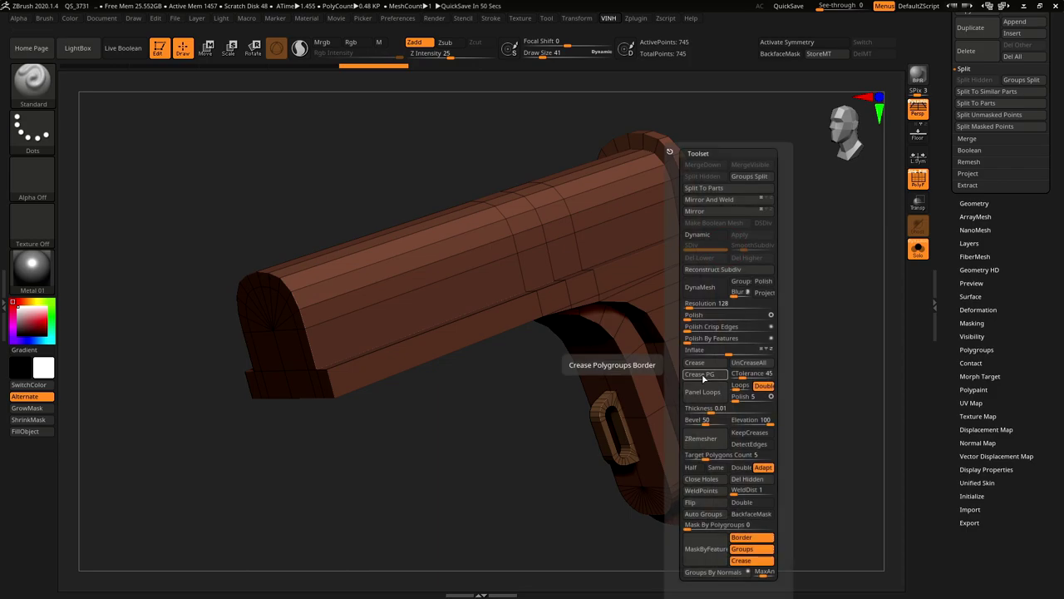
Open the Geometry crease settings for the imported mesh and compare it with the version in Maya.
{"action": "left_click_drag", "start_coordinate": [997, 311], "coordinate": [987, 253]}
{"action": "scroll", "coordinate": [987, 252], "scroll_direction": "up", "scroll_amount": 2}
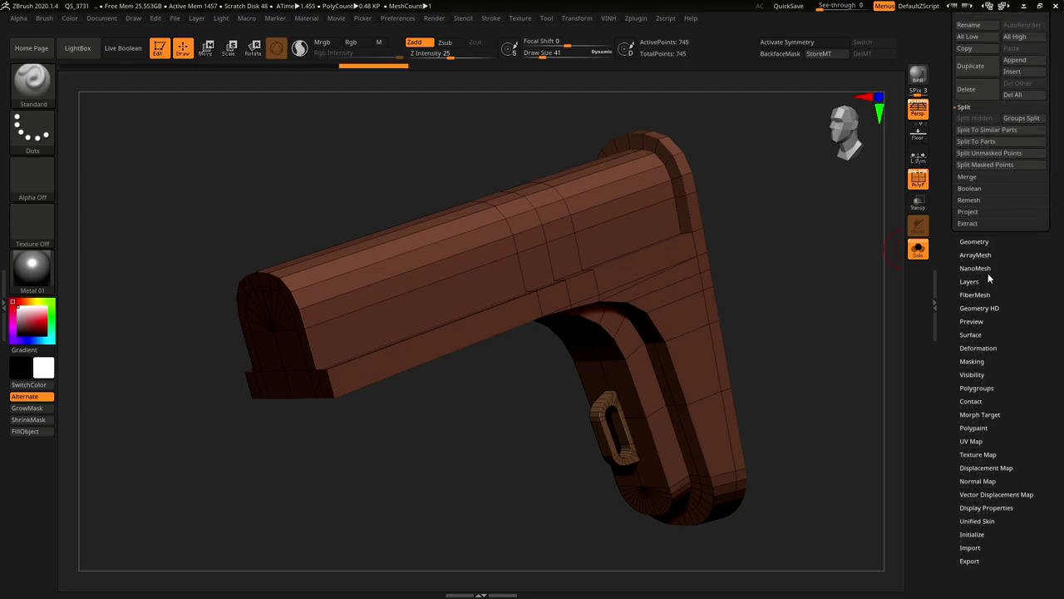
{"action": "left_click", "coordinate": [988, 272]}
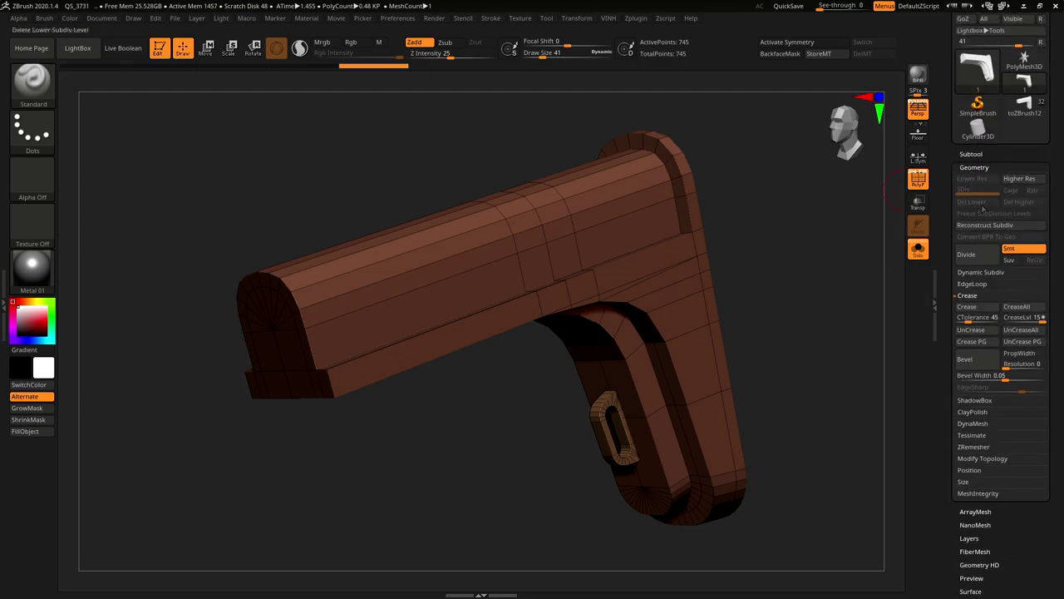
{"action": "left_click", "coordinate": [984, 342]}
{"action": "right_click_drag", "start_coordinate": [653, 253], "coordinate": [665, 282]}
{"action": "key", "text": "alt+Tab"}
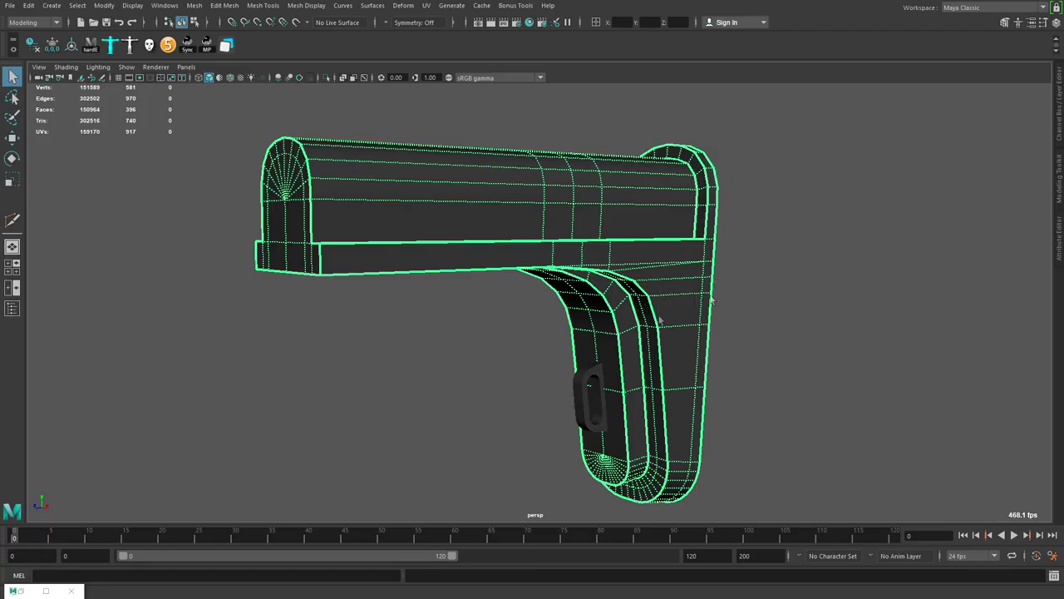
{"action": "key", "text": "alt+Tab"}
{"action": "right_click_drag", "start_coordinate": [660, 290], "coordinate": [632, 258]}
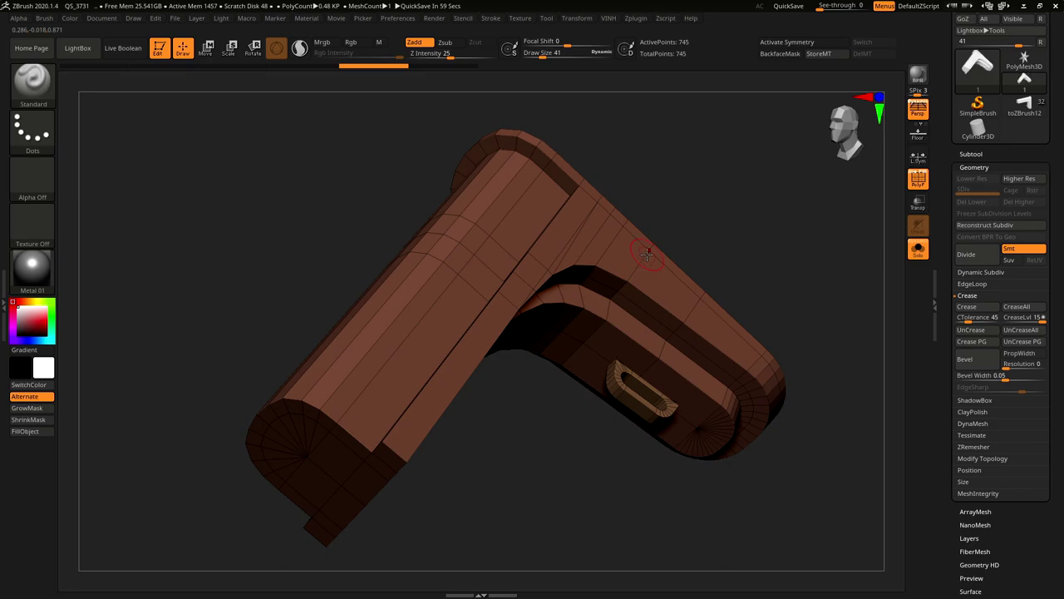
Apply Crease PG to the polygroup borders, isolating the stock and bringing the strap loop back into view.
{"action": "key", "text": "space"}
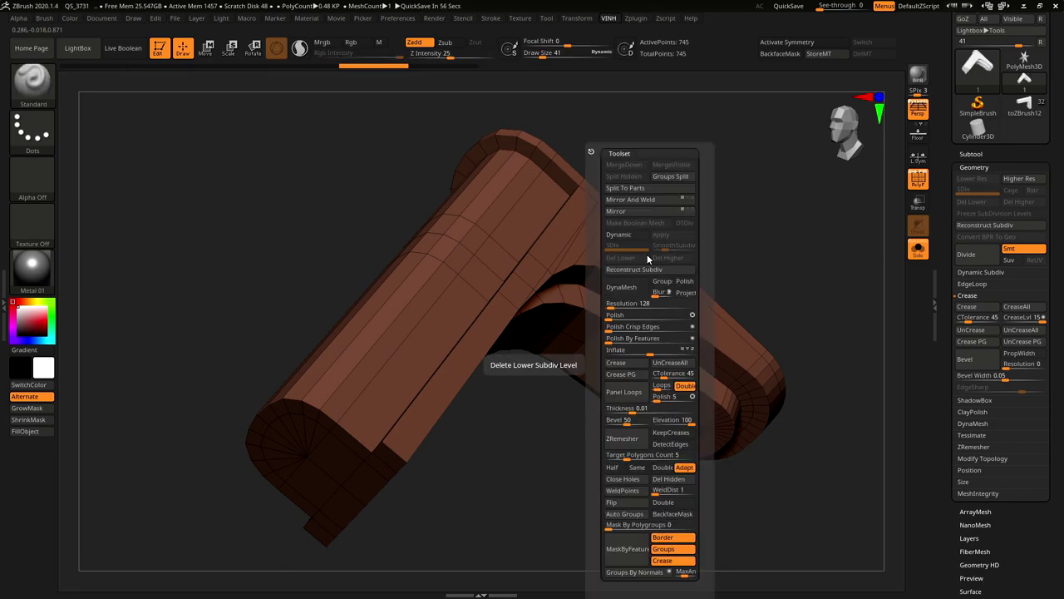
{"action": "left_click", "coordinate": [625, 513]}
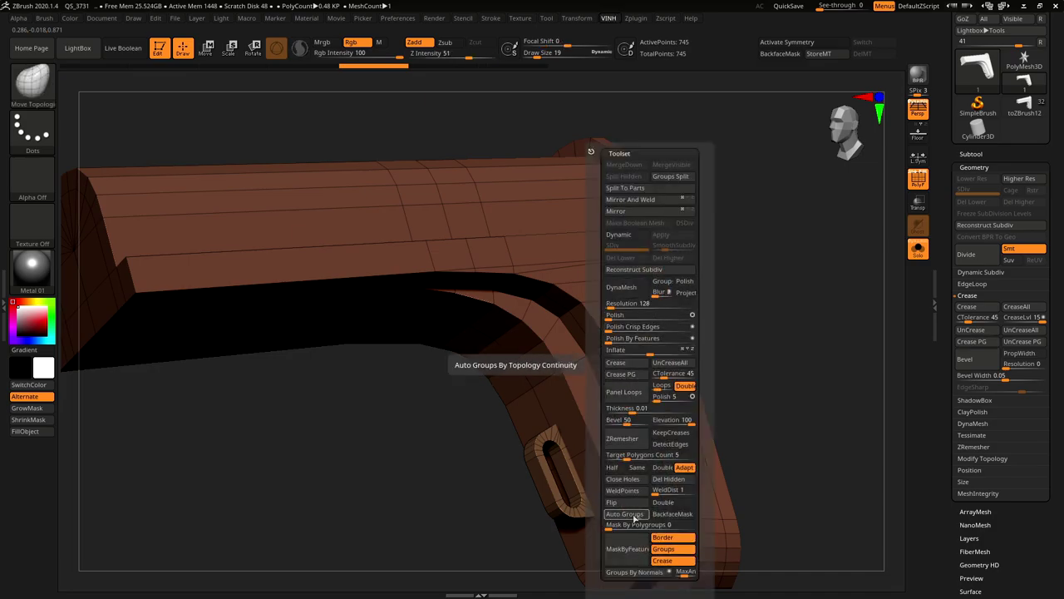
{"action": "left_click", "coordinate": [624, 374]}
{"action": "right_click_drag", "start_coordinate": [522, 284], "coordinate": [589, 273]}
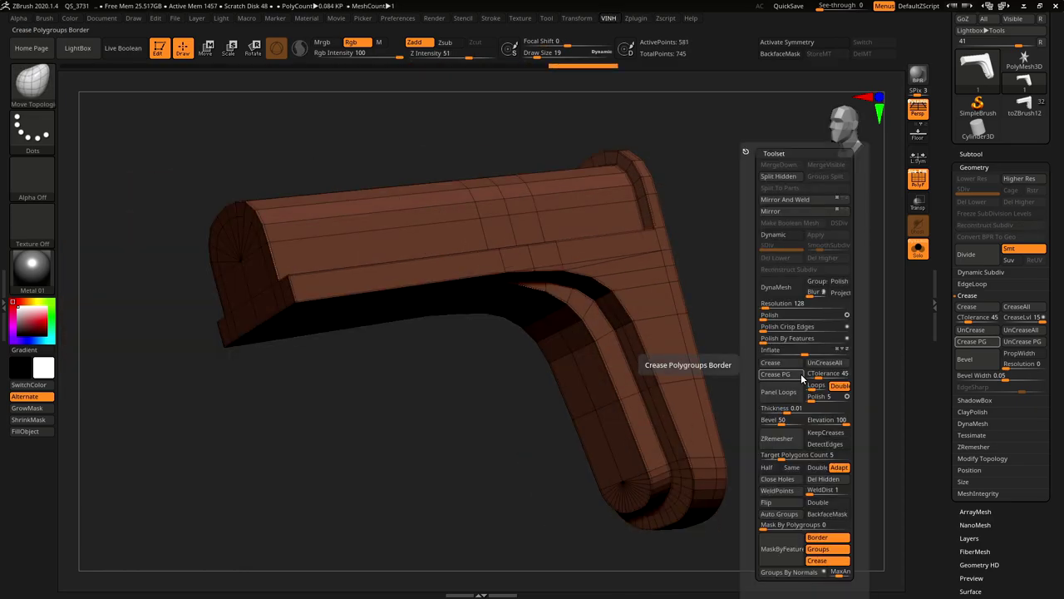
{"action": "left_click", "coordinate": [802, 379]}
{"action": "left_click", "coordinate": [789, 417], "text": "ctrl+shift"}
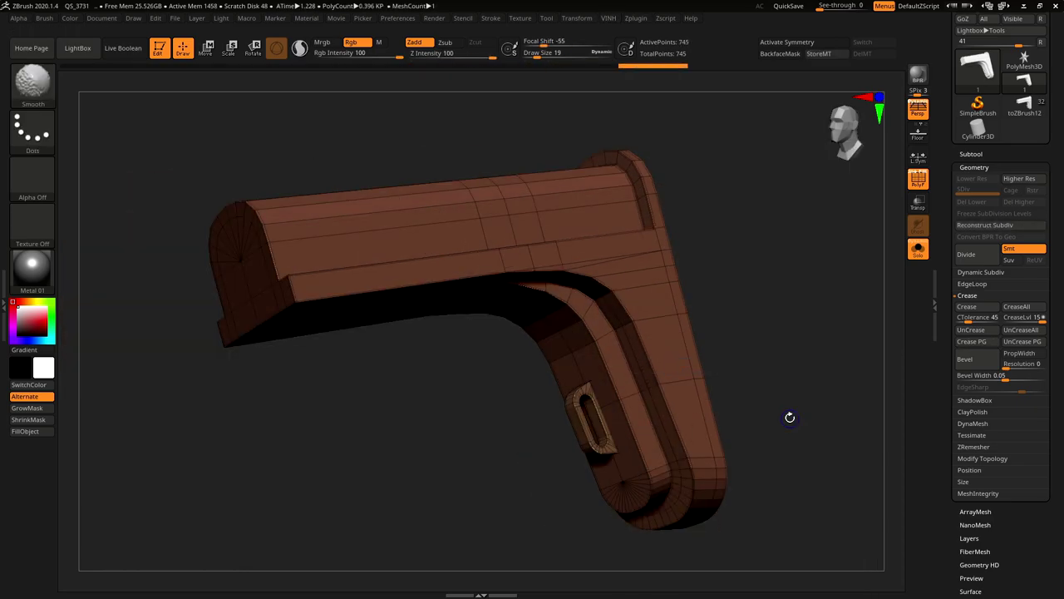
Weld the coincident points along the mesh's detached borders with WeldPoints and check the wireframe.
{"action": "key", "text": "space"}
{"action": "right_click_drag", "start_coordinate": [624, 374], "coordinate": [681, 295], "text": "ctrl"}
{"action": "key", "text": "space"}
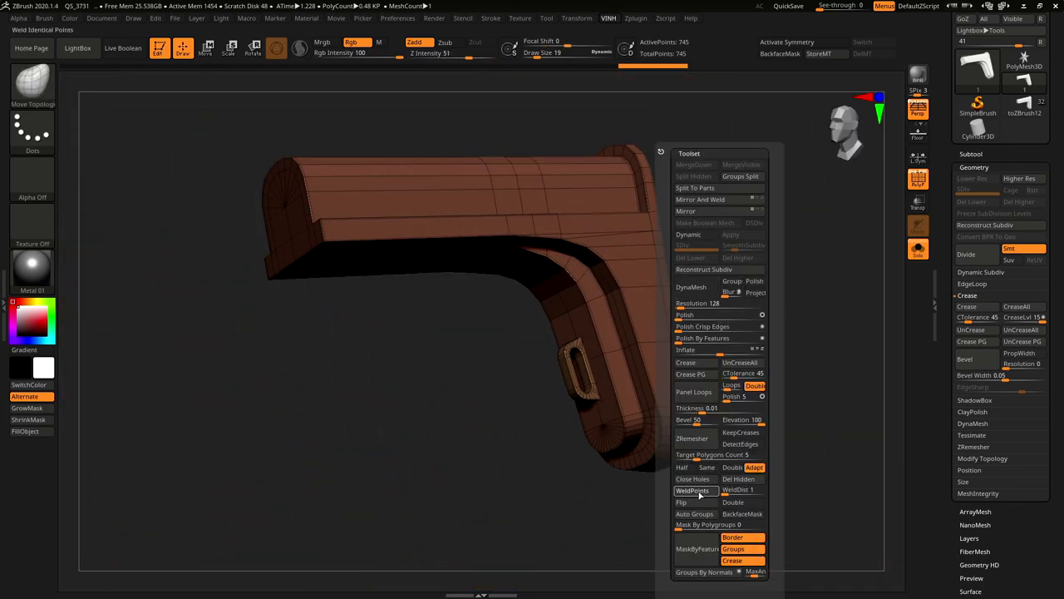
{"action": "left_click", "coordinate": [699, 493]}
{"action": "mouse_move", "coordinate": [632, 366]}
{"action": "right_mouse_down", "text": "ctrl"}
{"action": "mouse_move", "coordinate": [687, 404]}
{"action": "mouse_move", "coordinate": [582, 291]}
{"action": "mouse_move", "coordinate": [625, 285]}
{"action": "mouse_move", "coordinate": [710, 338]}
{"action": "mouse_move", "coordinate": [646, 313]}
{"action": "mouse_move", "coordinate": [753, 300]}
{"action": "mouse_move", "coordinate": [664, 252]}
{"action": "mouse_move", "coordinate": [684, 271]}
{"action": "right_mouse_up", "text": "ctrl"}
{"action": "key", "text": "shift+f"}
{"action": "key", "text": "shift+f"}
{"action": "key", "text": "shift+f"}
{"action": "key", "text": "shift+f"}
Turn on Dynamic Subdiv for the welded mesh and raise its SmoothSubdiv level.
{"action": "key", "text": "space"}
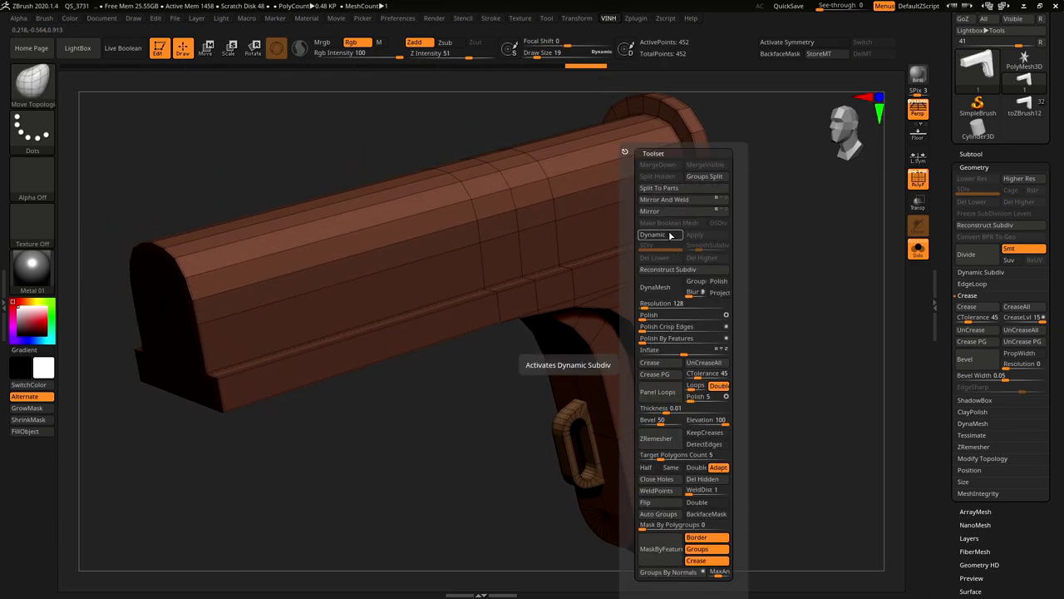
{"action": "left_click_drag", "start_coordinate": [753, 225], "coordinate": [776, 243]}
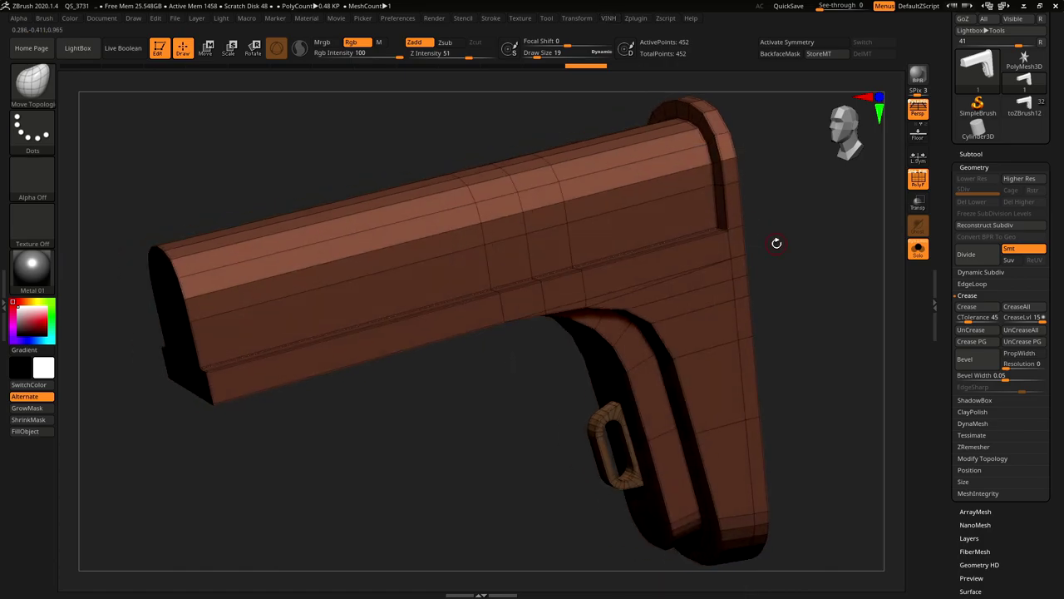
{"action": "key", "text": "d"}
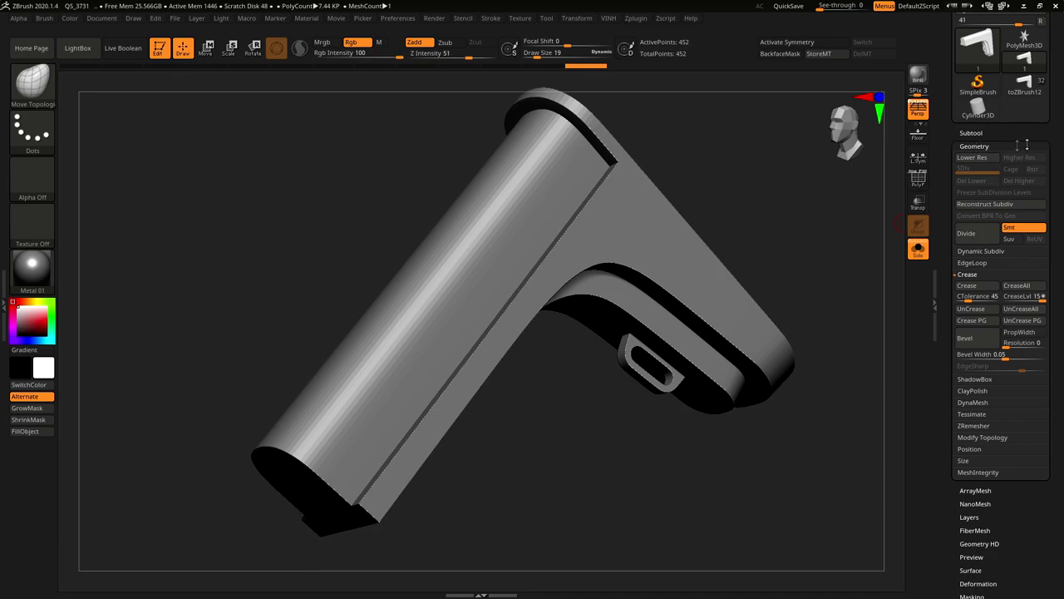
{"action": "left_click", "coordinate": [981, 251]}
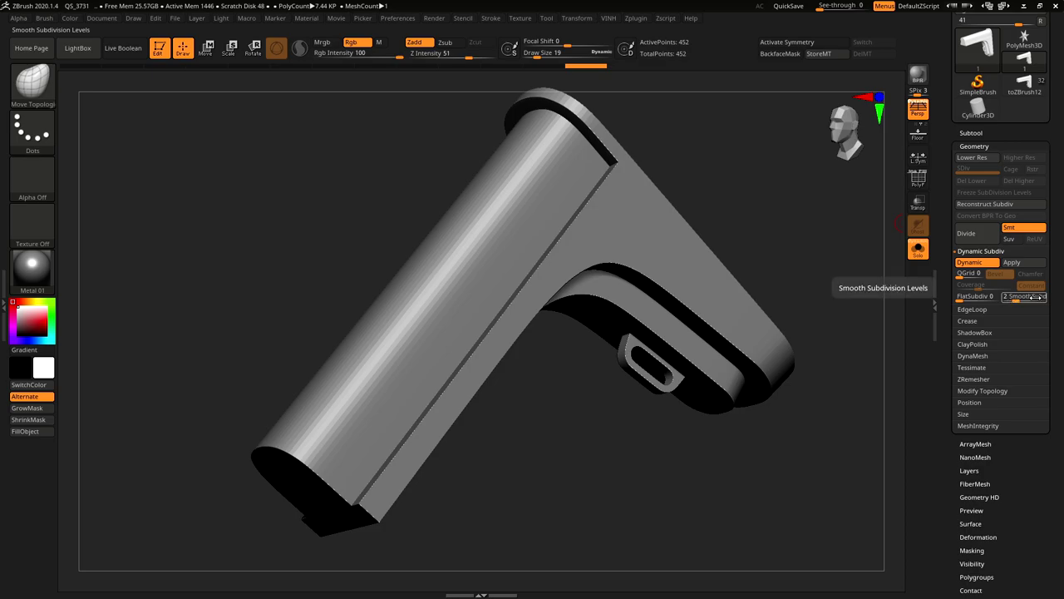
{"action": "left_click_drag", "start_coordinate": [1015, 300], "coordinate": [1021, 300]}
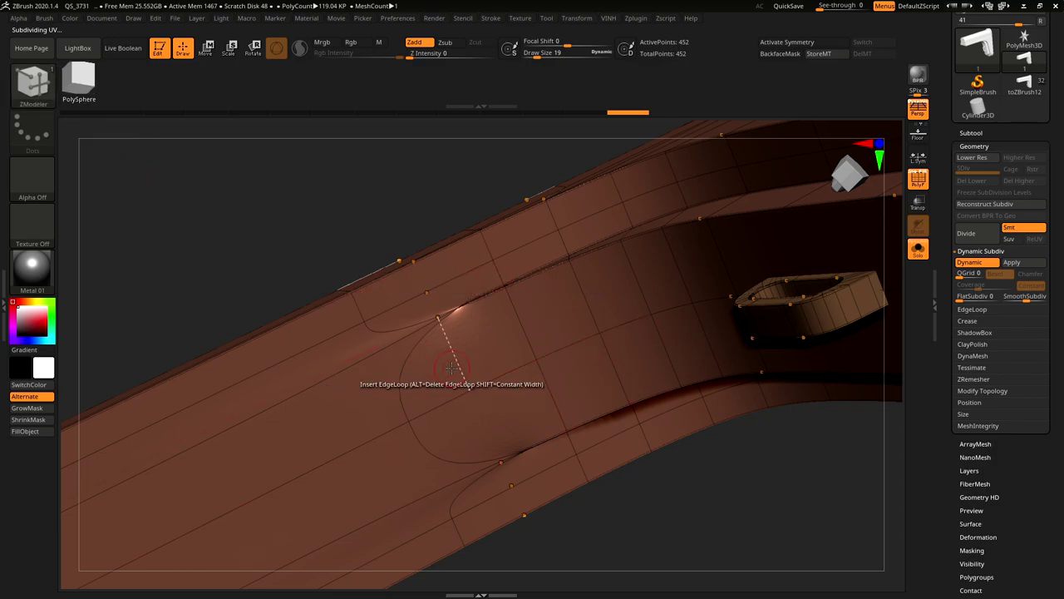
Set the ZModeler edge action to Crease with Edge as target and crease the edges across the underside where the grip's curve begins.
{"action": "key", "text": "space"}
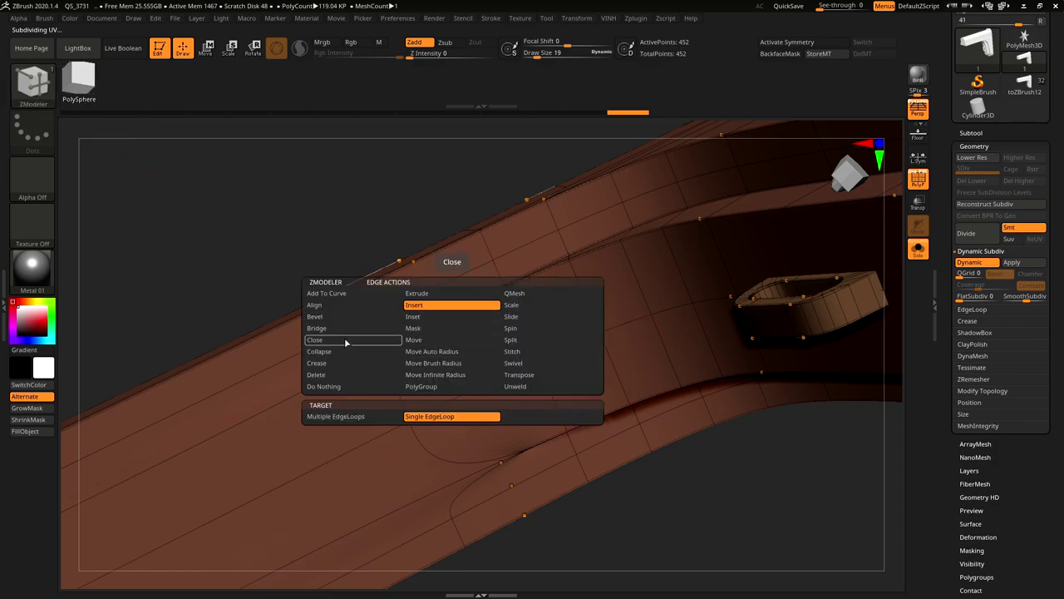
{"action": "left_click", "coordinate": [334, 370]}
{"action": "left_click", "coordinate": [379, 416]}
{"action": "key", "text": "shift+f"}
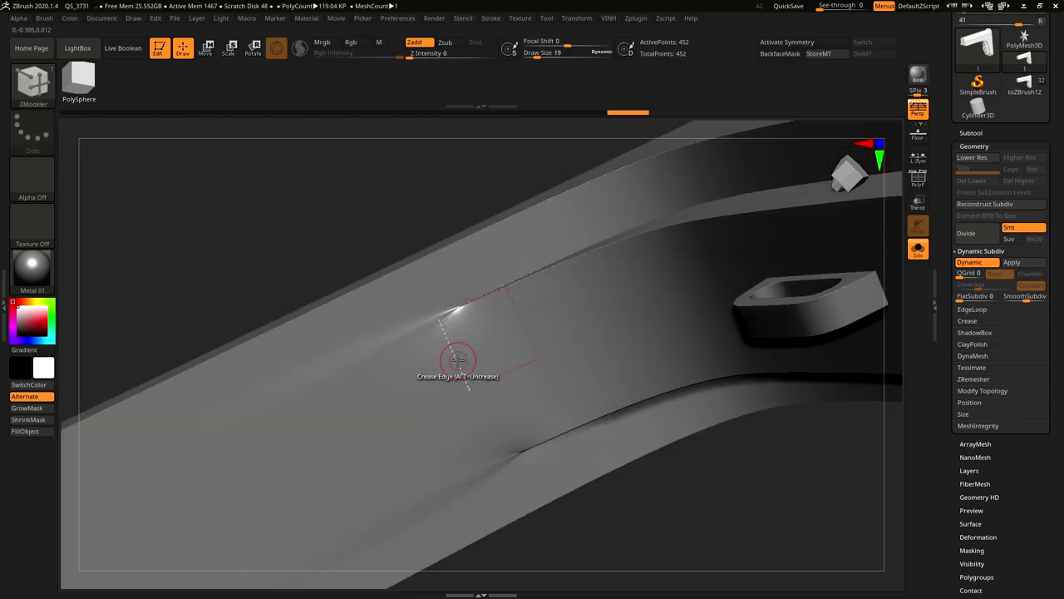
{"action": "left_click", "coordinate": [457, 360]}
{"action": "left_click", "coordinate": [494, 420]}
{"action": "right_click_drag", "start_coordinate": [494, 418], "coordinate": [437, 311]}
{"action": "right_click_drag", "start_coordinate": [357, 235], "coordinate": [522, 373]}
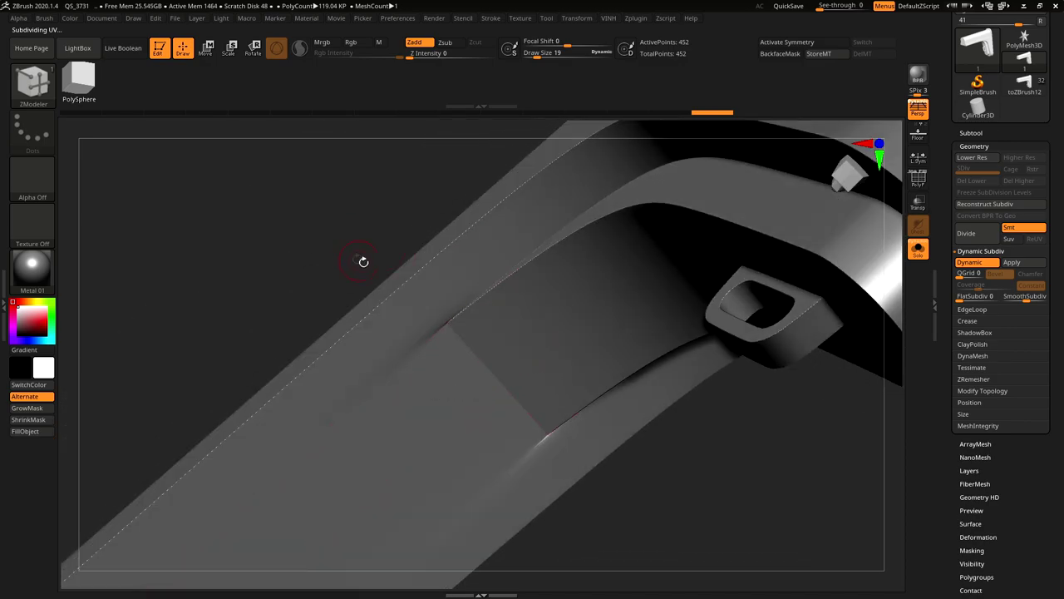
Set the Crease target to EdgeLoop Complete and crease the loop across the underside, comparing it with subdivision off and on.
{"action": "key", "text": "space"}
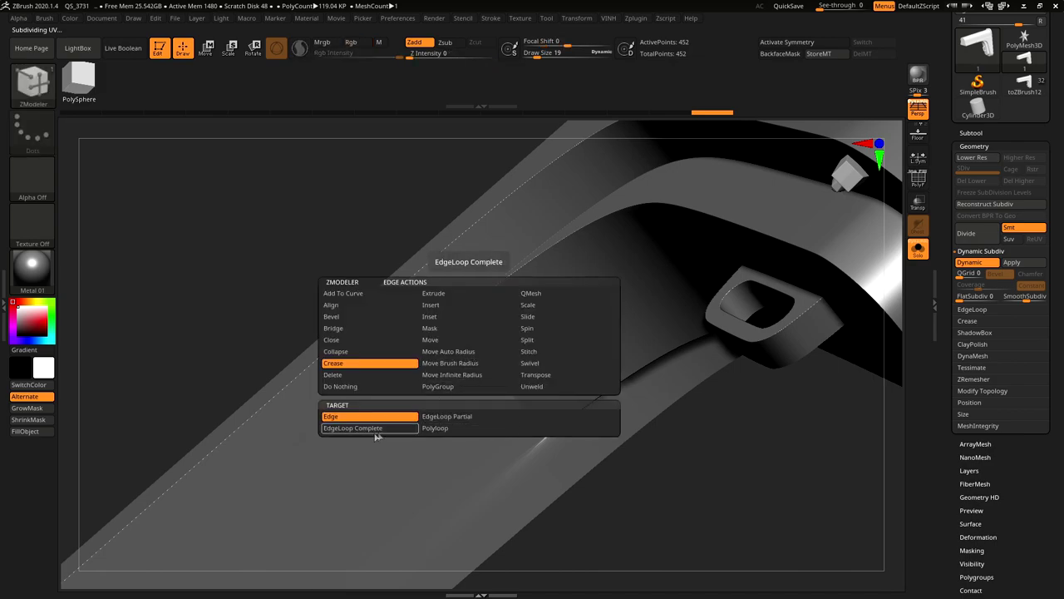
{"action": "left_click", "coordinate": [379, 429]}
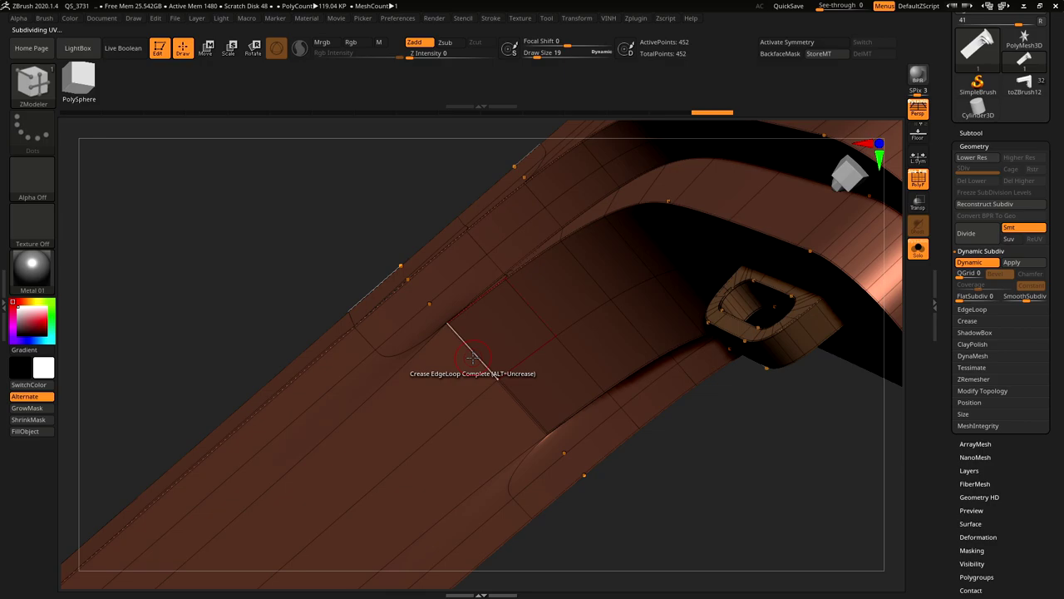
{"action": "left_click", "coordinate": [472, 358]}
{"action": "key", "text": "shift+d"}
{"action": "right_click_drag", "start_coordinate": [472, 357], "coordinate": [402, 266]}
{"action": "mouse_move", "coordinate": [471, 324]}
{"action": "right_mouse_down"}
{"action": "mouse_move", "coordinate": [566, 382]}
{"action": "mouse_move", "coordinate": [568, 334]}
{"action": "mouse_move", "coordinate": [541, 305]}
{"action": "mouse_move", "coordinate": [562, 340]}
{"action": "mouse_move", "coordinate": [636, 371]}
{"action": "right_mouse_up"}
{"action": "key", "text": "d"}
Crease the complete edge loop through the narrow strips beside the underside, at the start of the grip's curve.
{"action": "key", "text": "shift+f"}
{"action": "mouse_move", "coordinate": [757, 354]}
{"action": "right_mouse_down", "text": "ctrl"}
{"action": "mouse_move", "coordinate": [738, 333]}
{"action": "mouse_move", "coordinate": [598, 321]}
{"action": "mouse_move", "coordinate": [519, 278]}
{"action": "mouse_move", "coordinate": [511, 291]}
{"action": "mouse_move", "coordinate": [520, 309]}
{"action": "mouse_move", "coordinate": [530, 301]}
{"action": "right_mouse_up", "text": "ctrl"}
{"action": "key", "text": "shift+f"}
{"action": "right_click_drag", "start_coordinate": [542, 379], "coordinate": [530, 310], "text": "alt"}
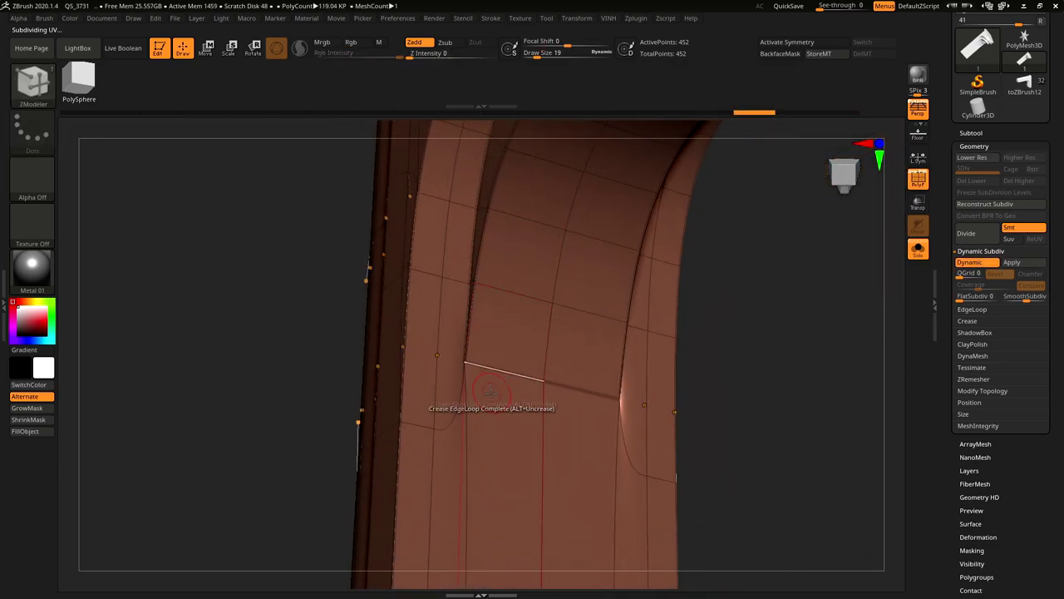
{"action": "left_click", "coordinate": [449, 363]}
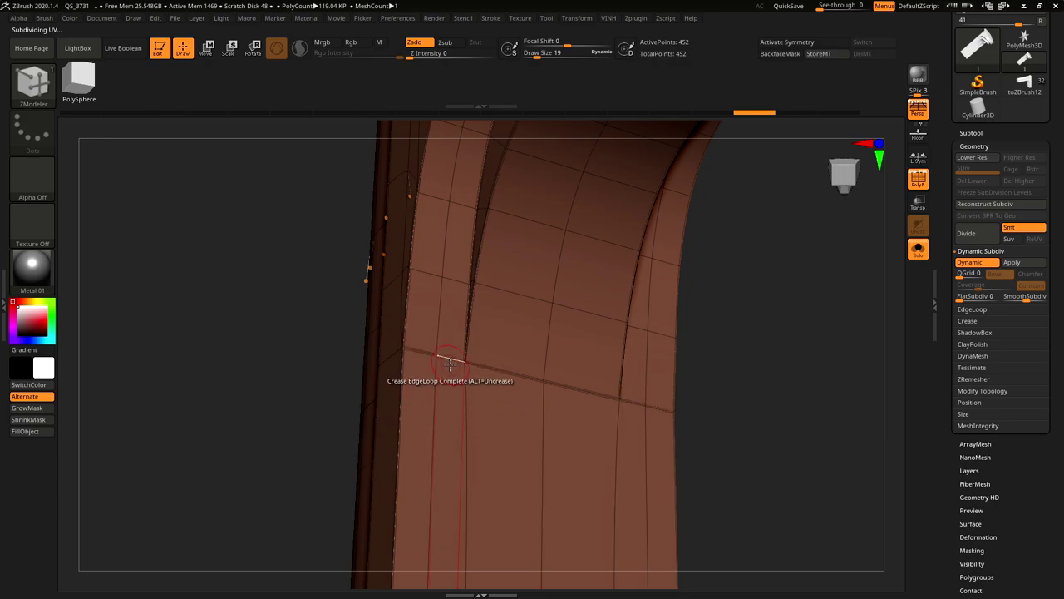
Inspect the subdivided stock's underside, grip and strap loop without the wireframe for shading problems.
{"action": "key", "text": "shift+f"}
{"action": "mouse_move", "coordinate": [575, 380]}
{"action": "right_mouse_down"}
{"action": "mouse_move", "coordinate": [482, 371]}
{"action": "mouse_move", "coordinate": [501, 375]}
{"action": "mouse_move", "coordinate": [464, 357]}
{"action": "mouse_move", "coordinate": [499, 366]}
{"action": "right_mouse_up"}
{"action": "key", "text": "shift+f"}
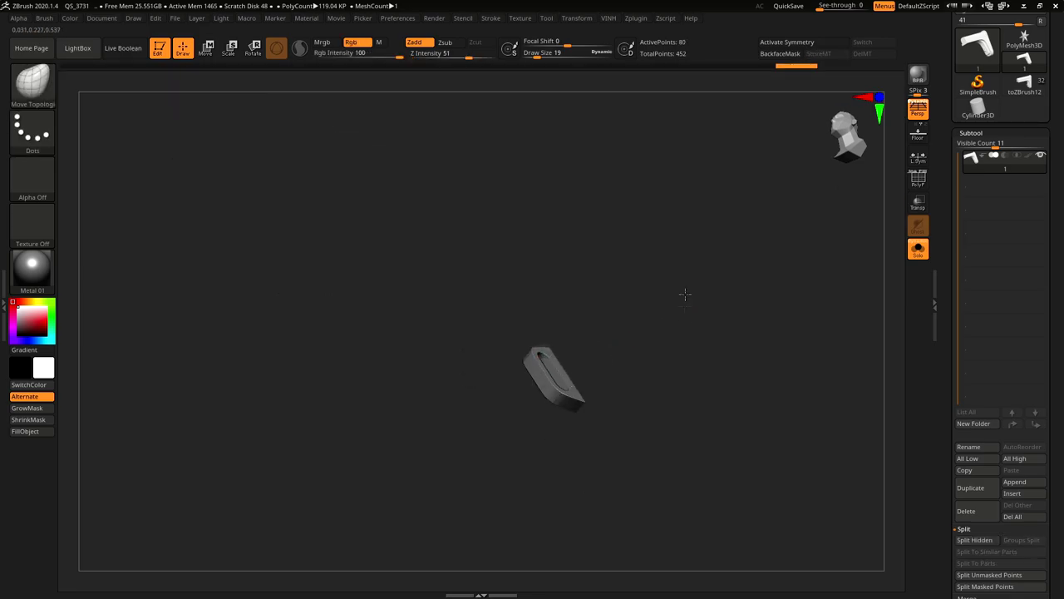
{"action": "mouse_move", "coordinate": [686, 295]}
{"action": "right_mouse_down"}
{"action": "mouse_move", "coordinate": [739, 388]}
{"action": "mouse_move", "coordinate": [690, 376]}
{"action": "right_mouse_up"}
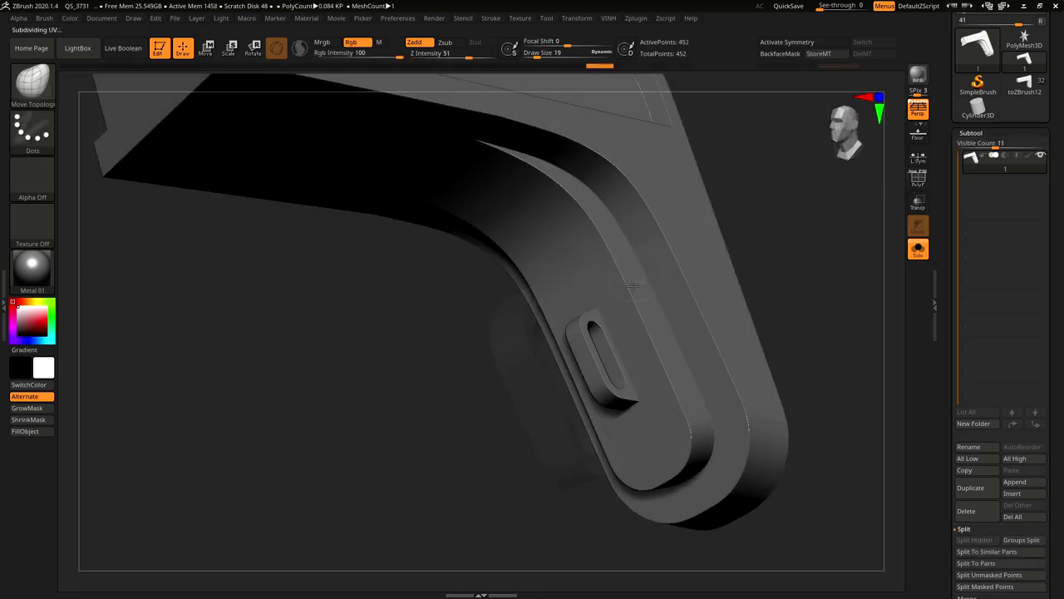
{"action": "right_click_drag", "start_coordinate": [636, 314], "coordinate": [605, 282]}
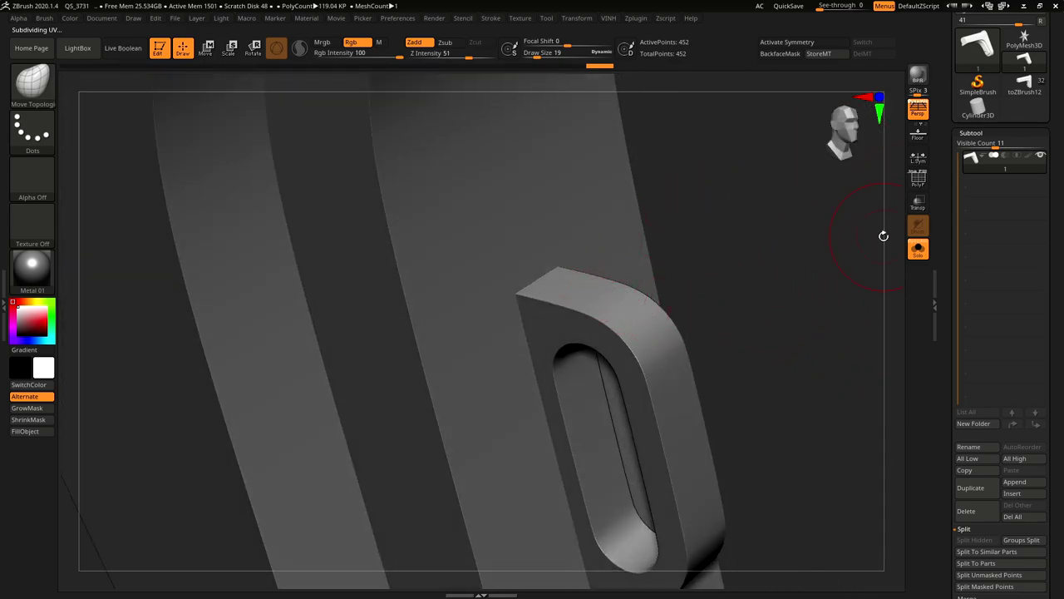
Isolate the strap loop on the grip and split it from the stock body into its own subtool.
{"action": "mouse_move", "coordinate": [503, 287]}
{"action": "right_mouse_down"}
{"action": "mouse_move", "coordinate": [544, 285]}
{"action": "mouse_move", "coordinate": [543, 321]}
{"action": "right_mouse_up"}
{"action": "key", "text": "shift+f"}
{"action": "key", "text": "shift+f"}
{"action": "left_click", "coordinate": [541, 310], "text": "ctrl+shift"}
{"action": "key", "text": "ctrl+2"}
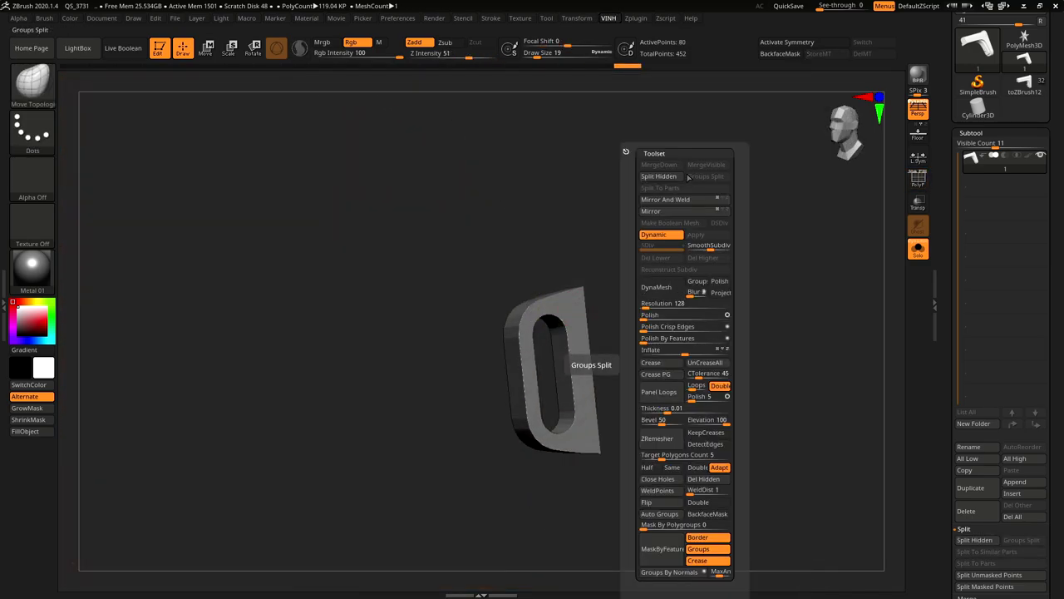
{"action": "left_click", "coordinate": [671, 176]}
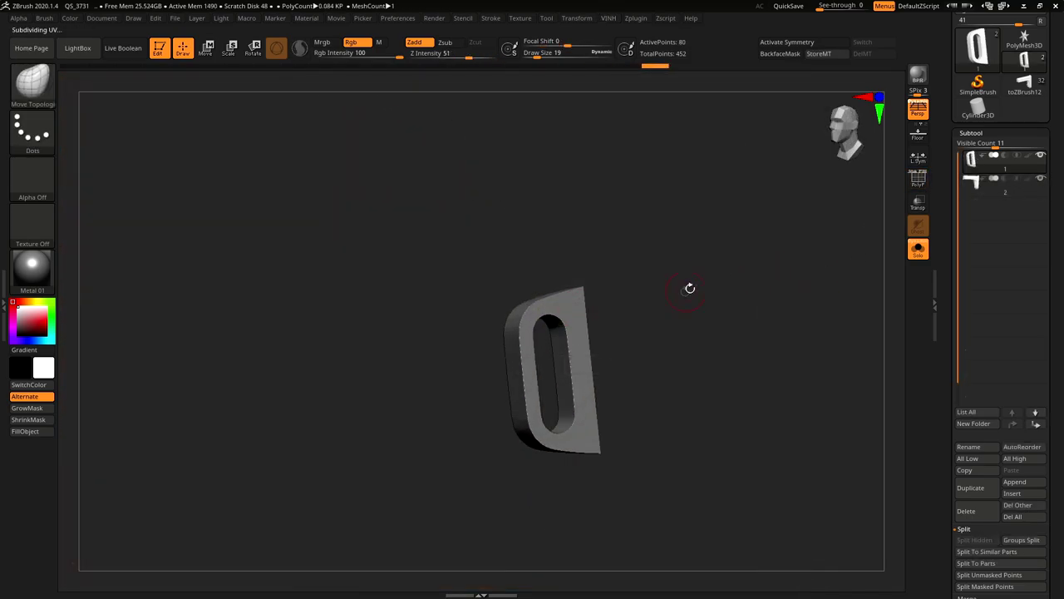
Select the stock body subtool and reorder it above the strap loop subtool.
{"action": "left_click", "coordinate": [1005, 184]}
{"action": "left_click", "coordinate": [1013, 423]}
{"action": "right_click_drag", "start_coordinate": [823, 411], "coordinate": [645, 323]}
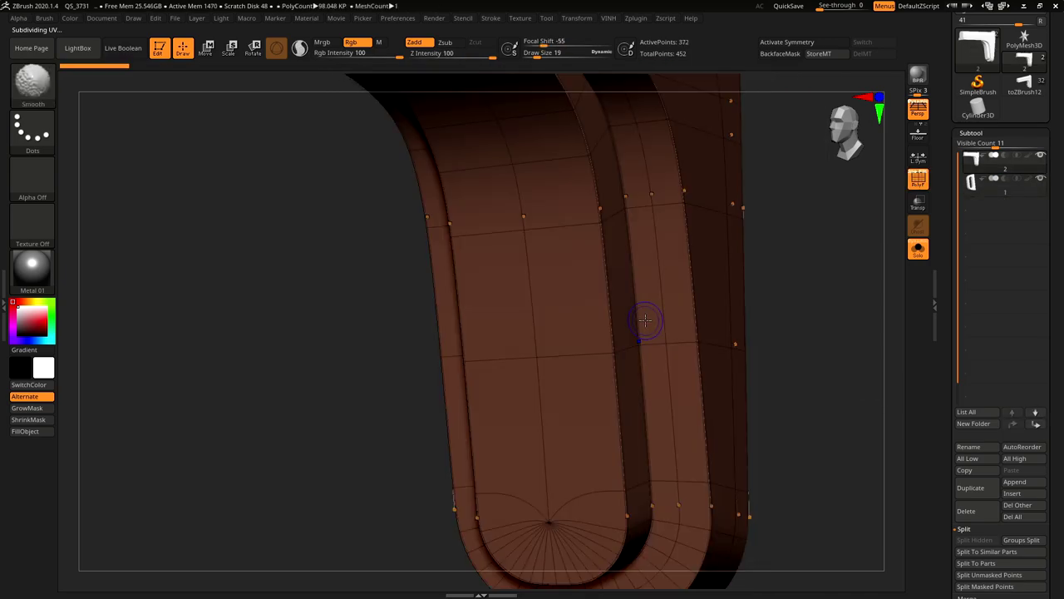
{"action": "right_click_drag", "start_coordinate": [729, 380], "coordinate": [855, 222], "text": "ctrl"}
{"action": "mouse_move", "coordinate": [631, 266]}
{"action": "right_mouse_down"}
{"action": "mouse_move", "coordinate": [579, 256]}
{"action": "mouse_move", "coordinate": [587, 241]}
{"action": "right_mouse_up"}
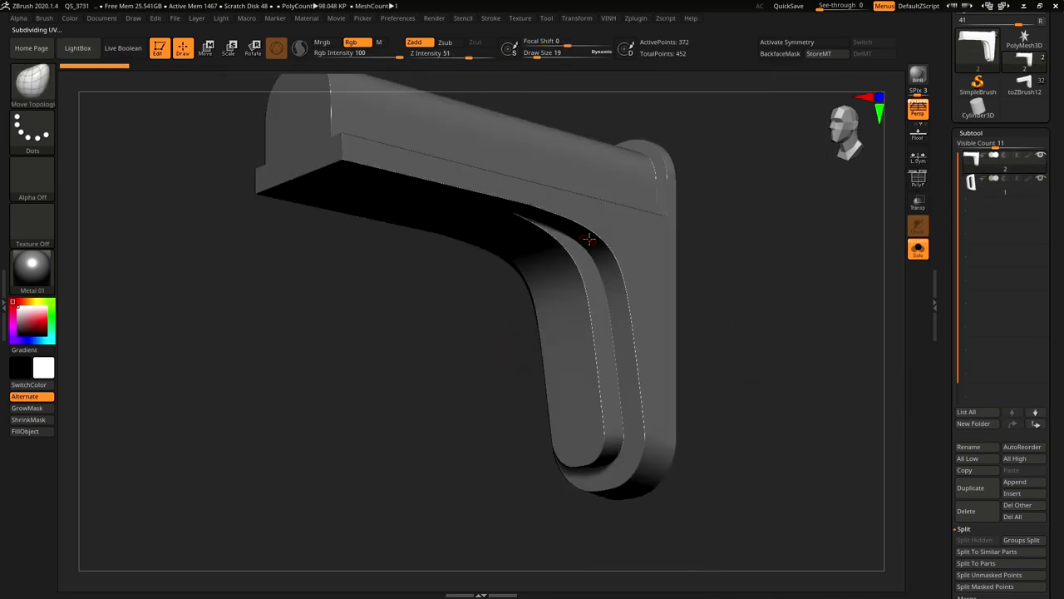
Enable Live Boolean and mark the stock body subtool as the Start of the Boolean group.
{"action": "left_click", "coordinate": [125, 50]}
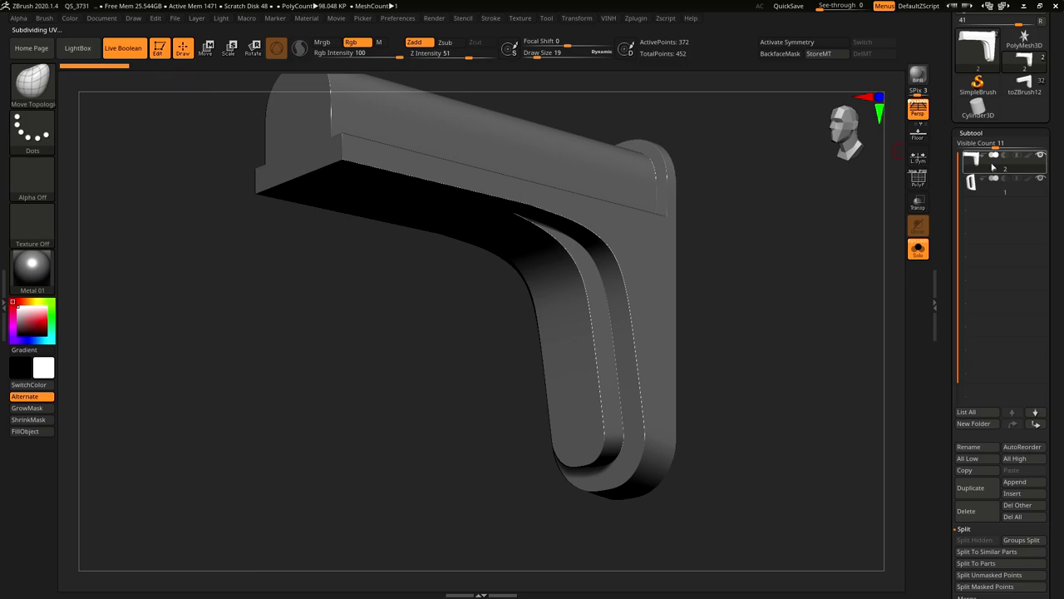
{"action": "mouse_move", "coordinate": [984, 159]}
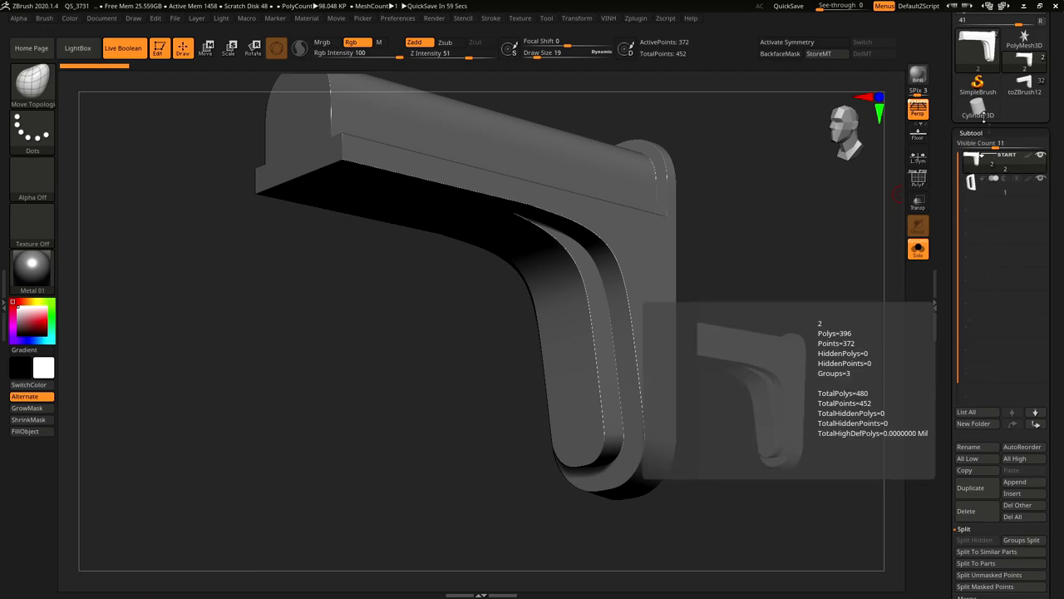
{"action": "left_click_drag", "start_coordinate": [775, 239], "coordinate": [748, 230]}
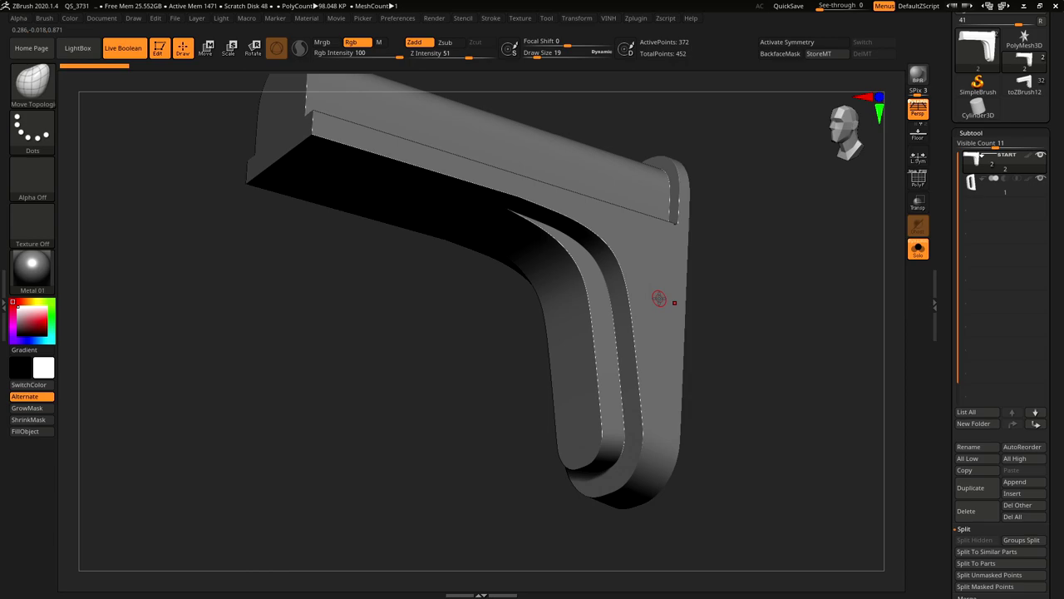
Set the strap loop subtool to subtraction and leave Solo mode to preview the cut in the grip.
{"action": "left_click", "coordinate": [1006, 182]}
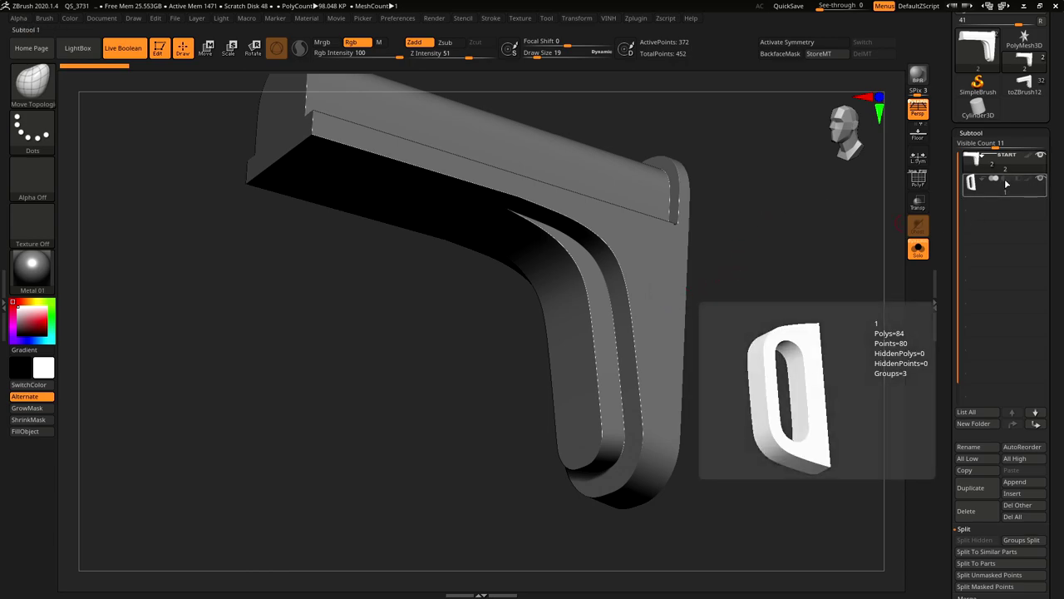
{"action": "mouse_move", "coordinate": [1007, 181]}
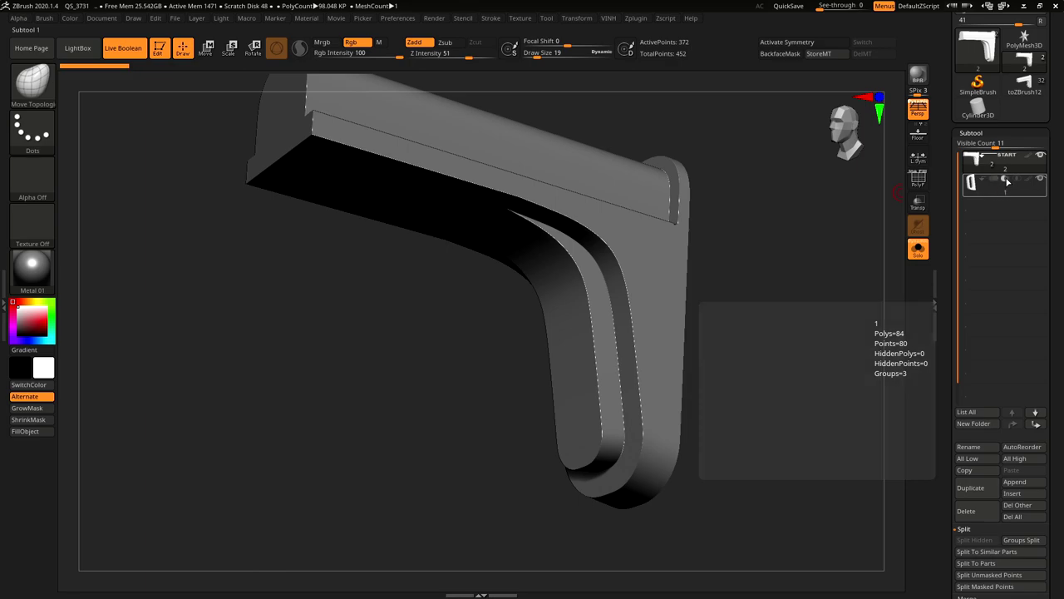
{"action": "key", "text": "shift"}
{"action": "key", "text": "ctrl+shift+s"}
{"action": "right_click_drag", "start_coordinate": [736, 255], "coordinate": [756, 275]}
{"action": "right_click_drag", "start_coordinate": [545, 232], "coordinate": [553, 273], "text": "alt"}
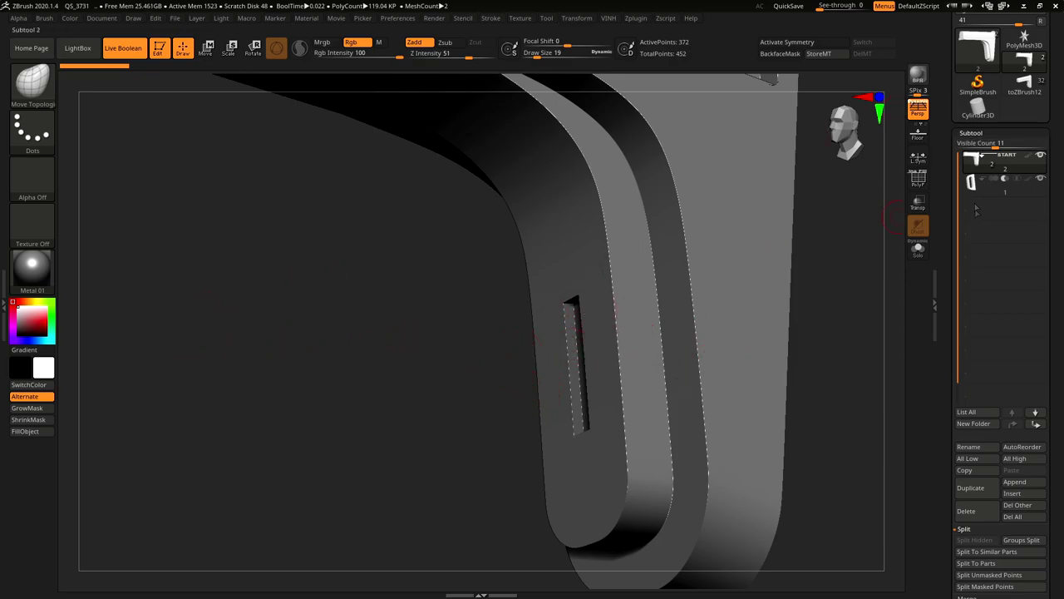
Preview the strap loop as a Boolean intersection and set it back to addition.
{"action": "left_click", "coordinate": [1019, 181]}
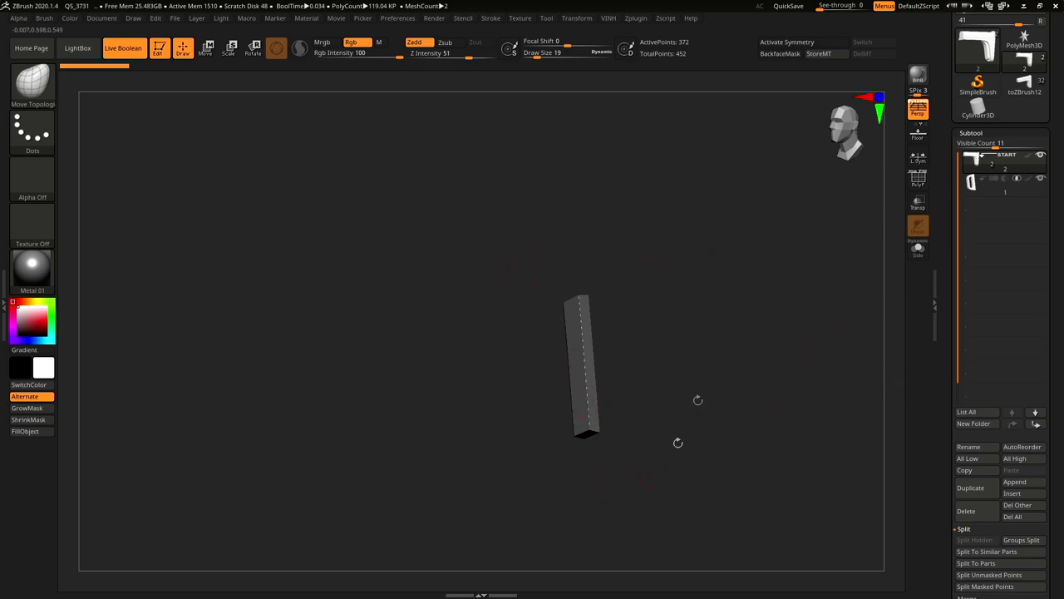
{"action": "mouse_move", "coordinate": [993, 181]}
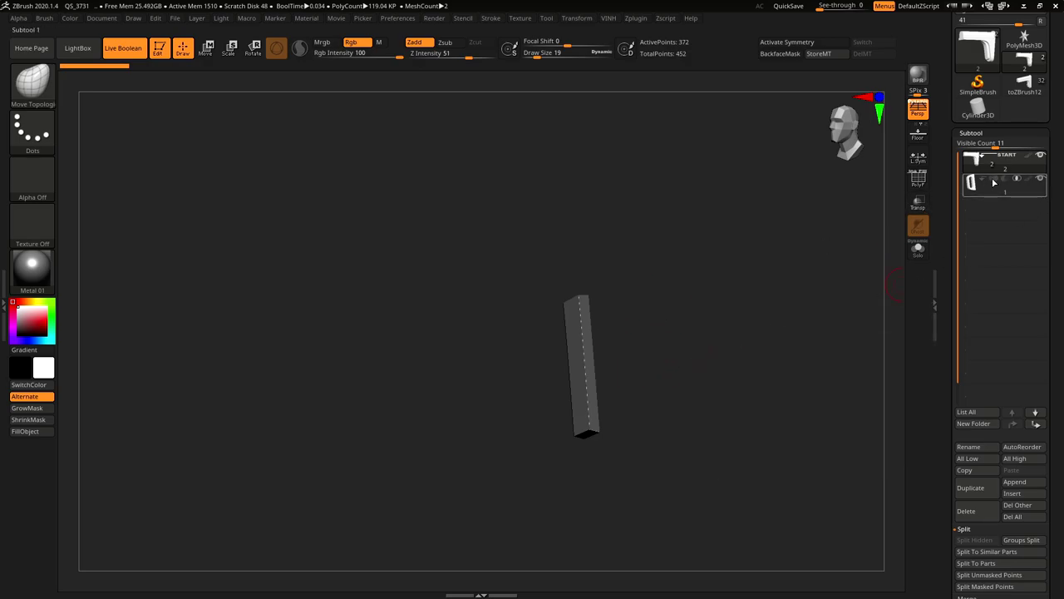
{"action": "left_click", "coordinate": [994, 181]}
{"action": "right_click_drag", "start_coordinate": [748, 278], "coordinate": [657, 291]}
{"action": "left_click_drag", "start_coordinate": [657, 291], "coordinate": [599, 278]}
{"action": "right_click_drag", "start_coordinate": [700, 393], "coordinate": [647, 235], "text": "alt"}
Preview the stock body with SmoothSubdiv at 2 and restore its previous dynamic subdivision level.
{"action": "key", "text": "2"}
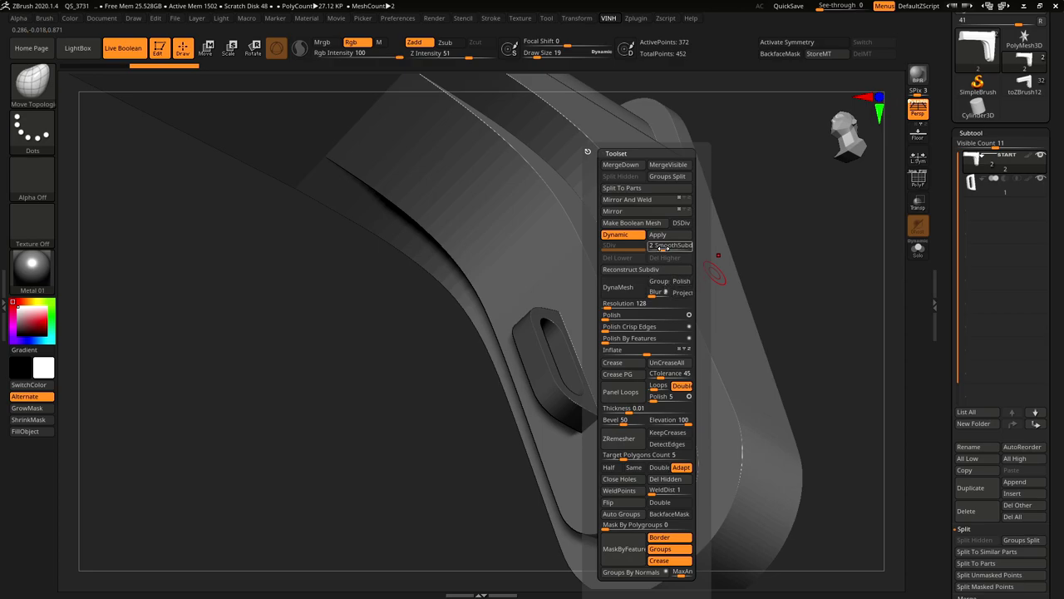
{"action": "left_click", "coordinate": [670, 248]}
{"action": "mouse_move", "coordinate": [636, 252]}
{"action": "right_mouse_down"}
{"action": "mouse_move", "coordinate": [670, 300]}
{"action": "mouse_move", "coordinate": [663, 349]}
{"action": "mouse_move", "coordinate": [613, 324]}
{"action": "mouse_move", "coordinate": [648, 304]}
{"action": "mouse_move", "coordinate": [642, 264]}
{"action": "right_mouse_up"}
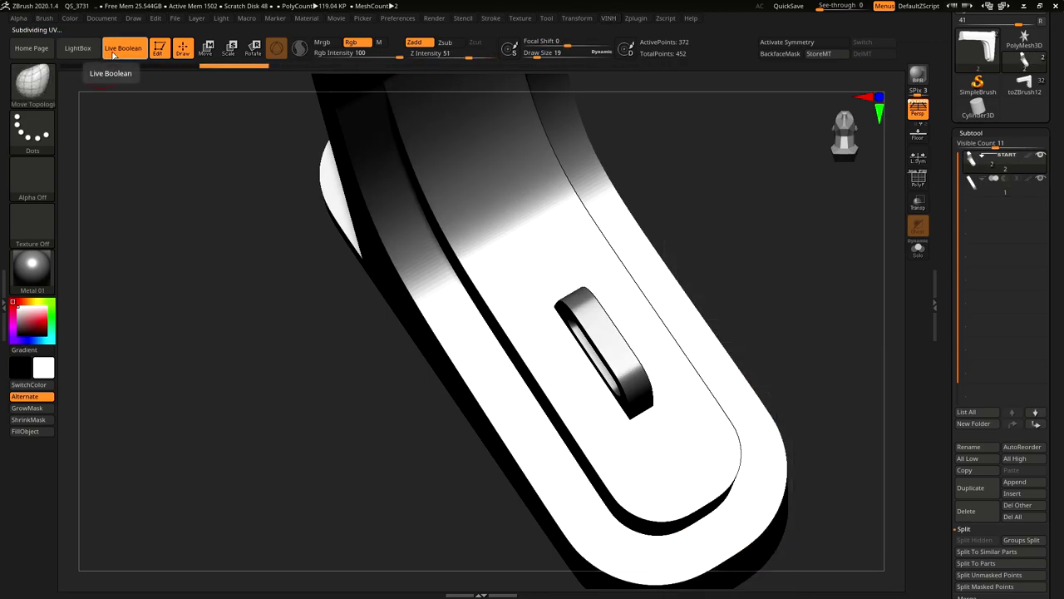
Reveal the subtool options for making a Boolean mesh.
{"action": "mouse_move", "coordinate": [1002, 158]}
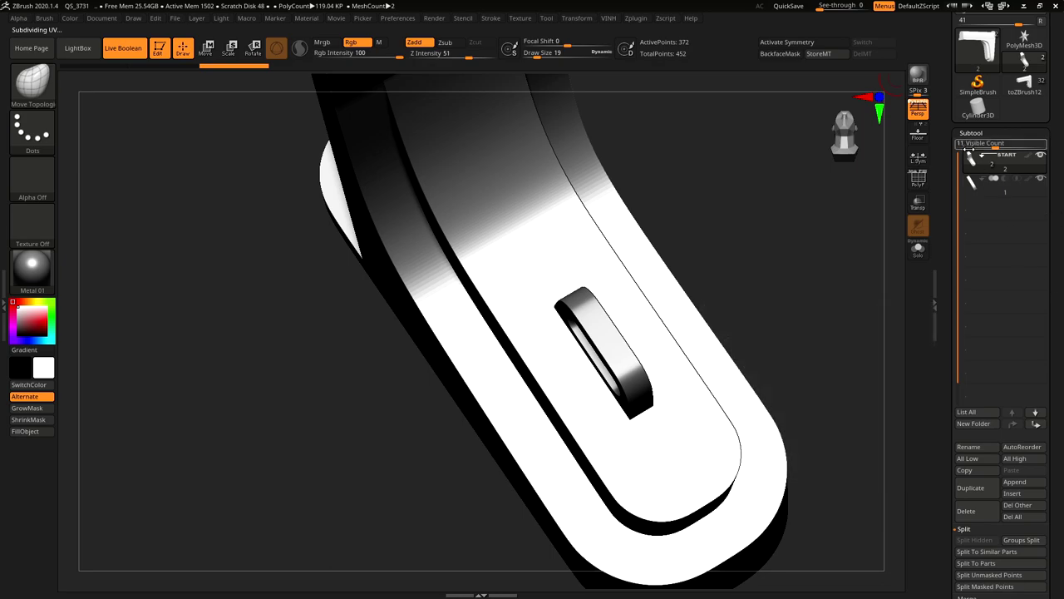
{"action": "left_click_drag", "start_coordinate": [1046, 208], "coordinate": [1044, 152]}
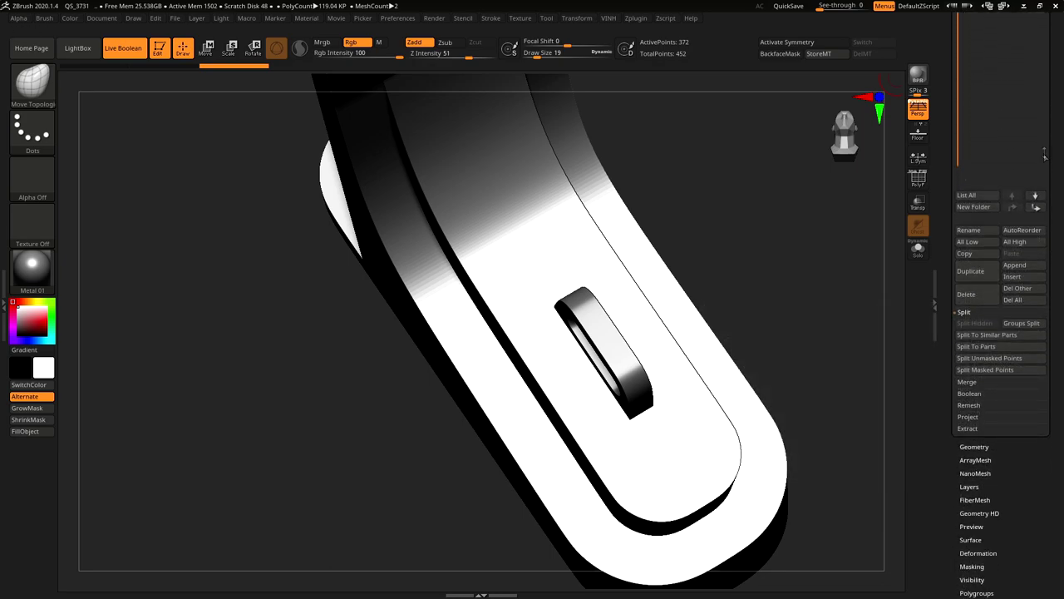
{"action": "left_click_drag", "start_coordinate": [1000, 452], "coordinate": [992, 317]}
{"action": "left_click_drag", "start_coordinate": [1046, 218], "coordinate": [1049, 275]}
{"action": "left_click_drag", "start_coordinate": [1054, 93], "coordinate": [1054, 87]}
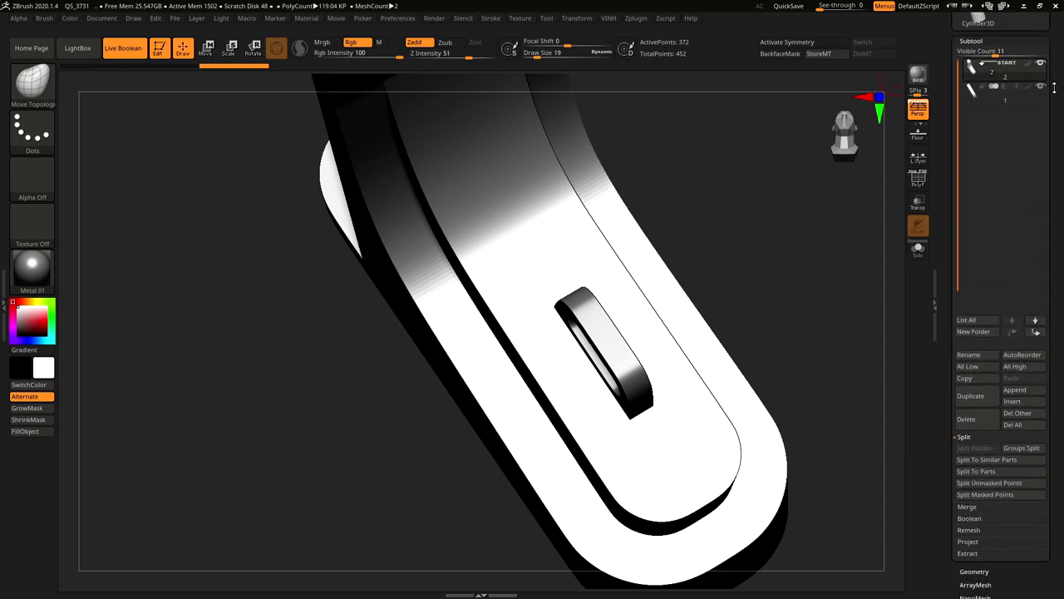
{"action": "left_click", "coordinate": [969, 518]}
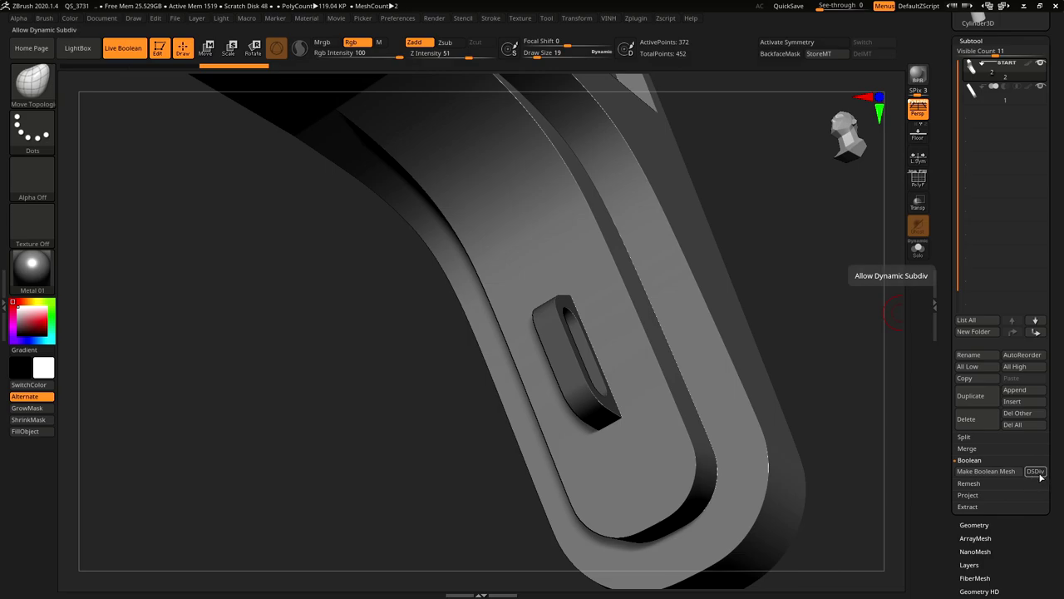
Compare the stock body with dynamic subdivision off and on, and apply the subdivision to the mesh.
{"action": "mouse_move", "coordinate": [701, 183]}
{"action": "left_mouse_down", "text": "alt"}
{"action": "mouse_move", "coordinate": [741, 232]}
{"action": "mouse_move", "coordinate": [739, 259]}
{"action": "mouse_move", "coordinate": [649, 251]}
{"action": "mouse_move", "coordinate": [637, 285]}
{"action": "mouse_move", "coordinate": [557, 264]}
{"action": "left_mouse_up", "text": "alt"}
{"action": "key", "text": "space"}
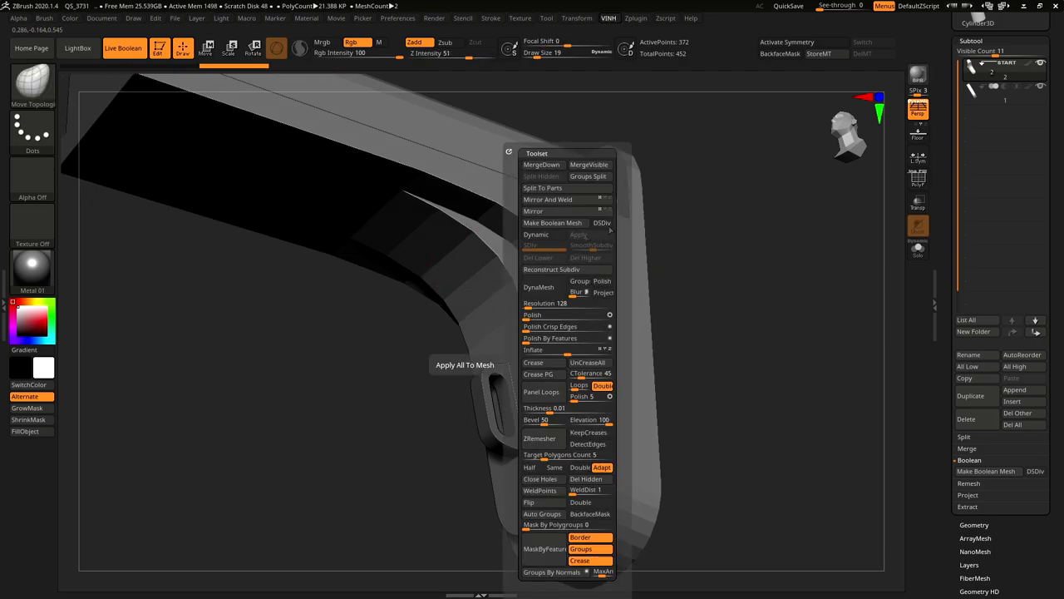
{"action": "key", "text": "space"}
{"action": "left_click", "coordinate": [665, 234]}
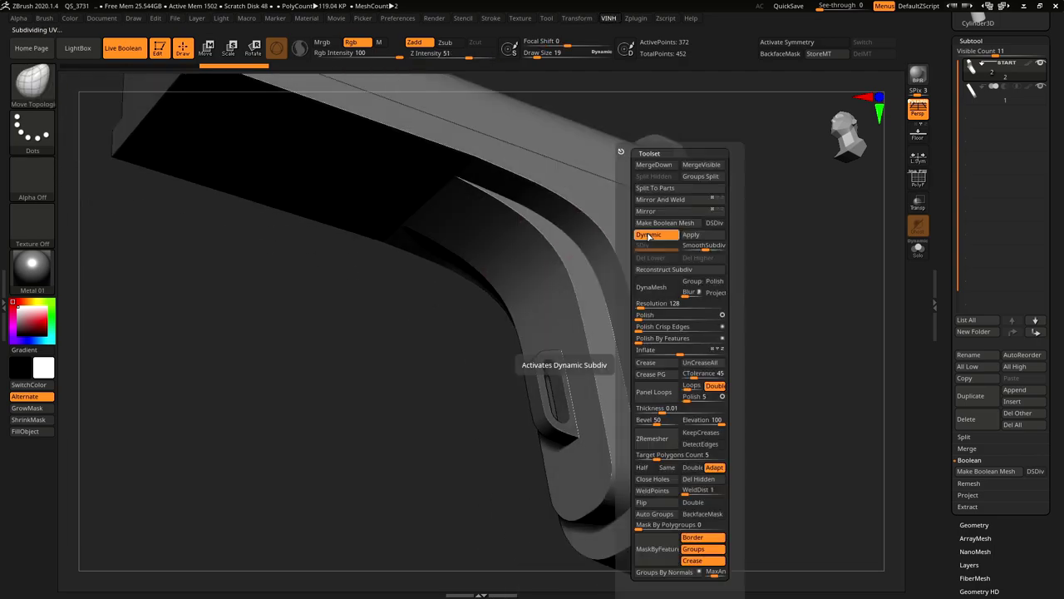
{"action": "key", "text": "space"}
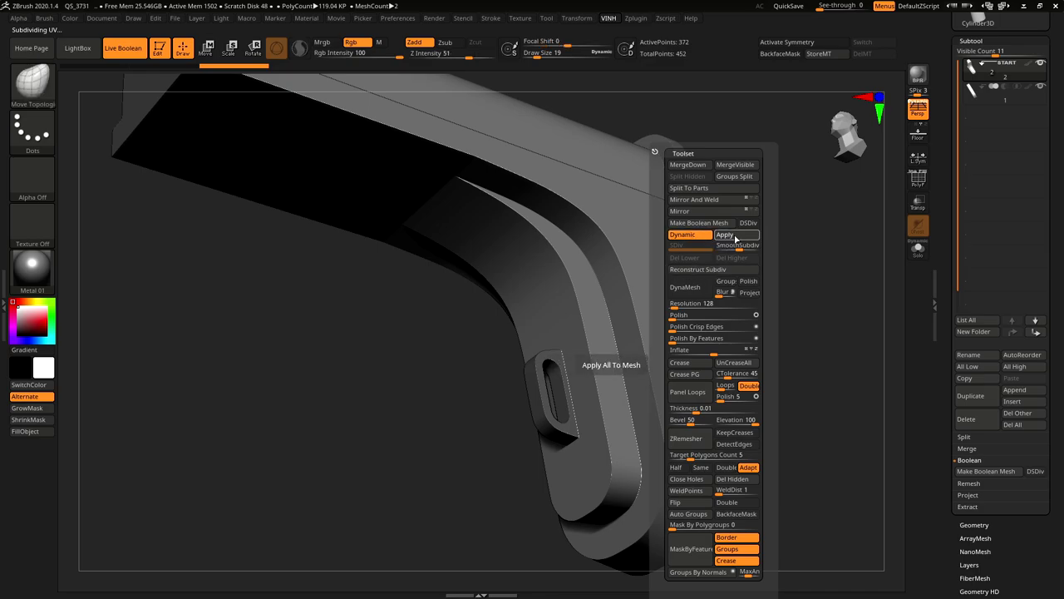
{"action": "left_click", "coordinate": [725, 235]}
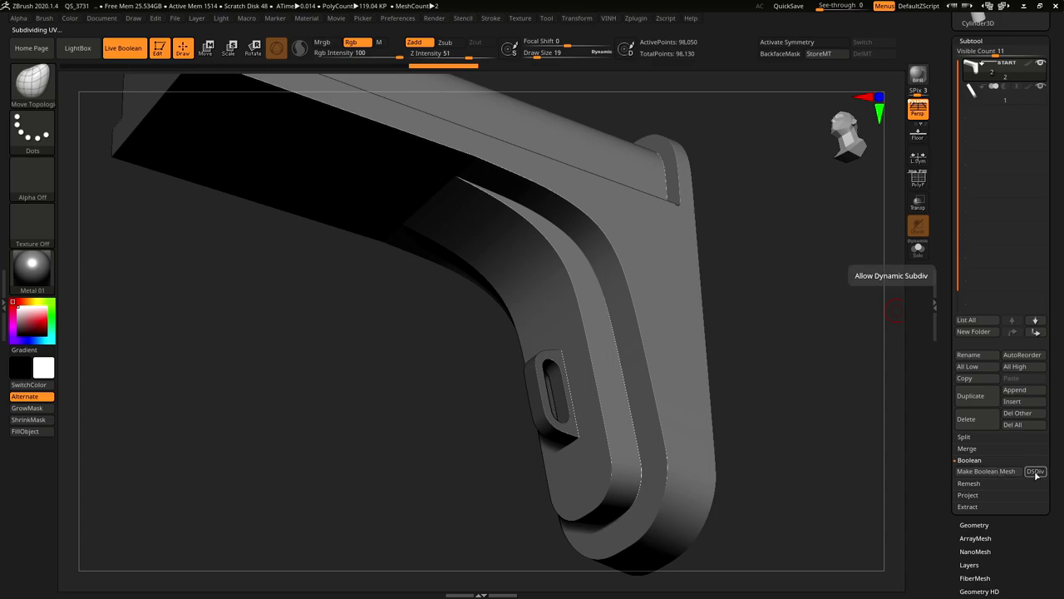
Undo the applied subdivision on the stock body and keep dynamic subdivision active.
{"action": "key", "text": "space"}
{"action": "key", "text": "ctrl"}
{"action": "key", "text": "ctrl"}
{"action": "left_click", "coordinate": [690, 234]}
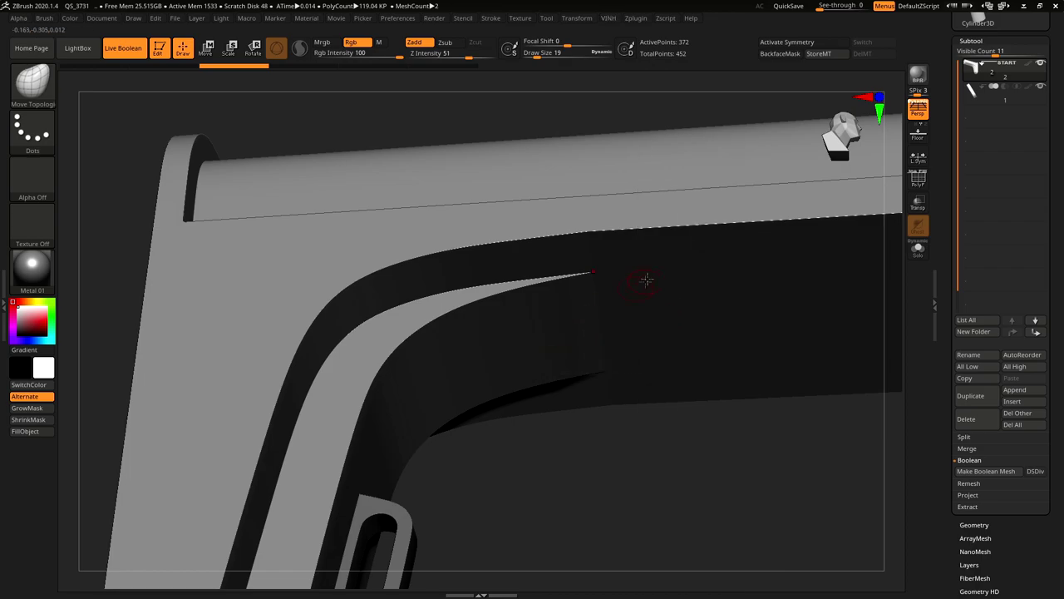
Switch to the ZModeler brush, apply the body's dynamic subdivision to the mesh again, and undo it.
{"action": "key", "text": "b"}
{"action": "key", "text": "z"}
{"action": "key", "text": "m"}
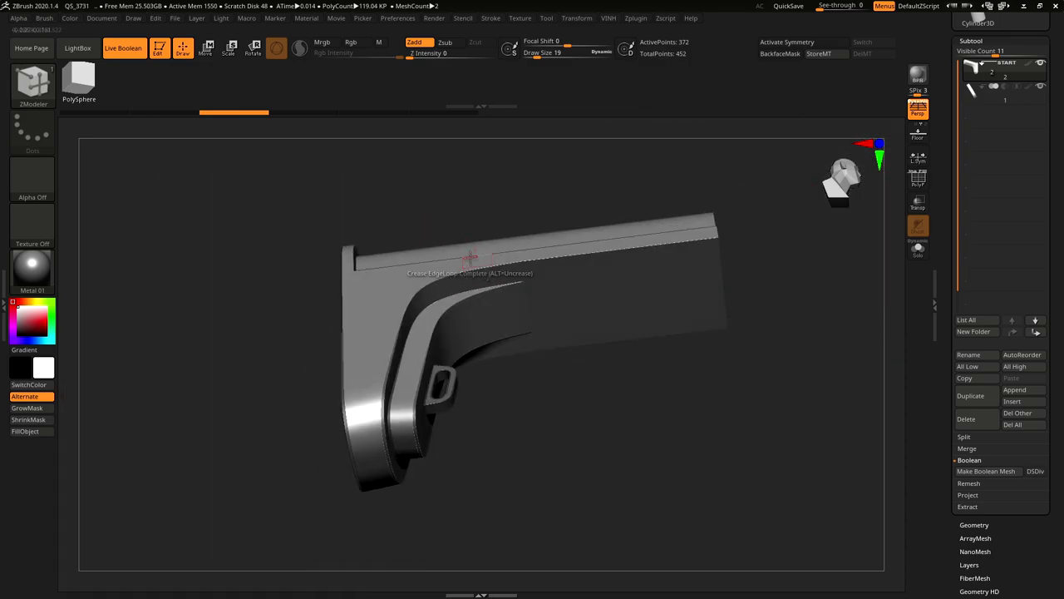
{"action": "key", "text": "space"}
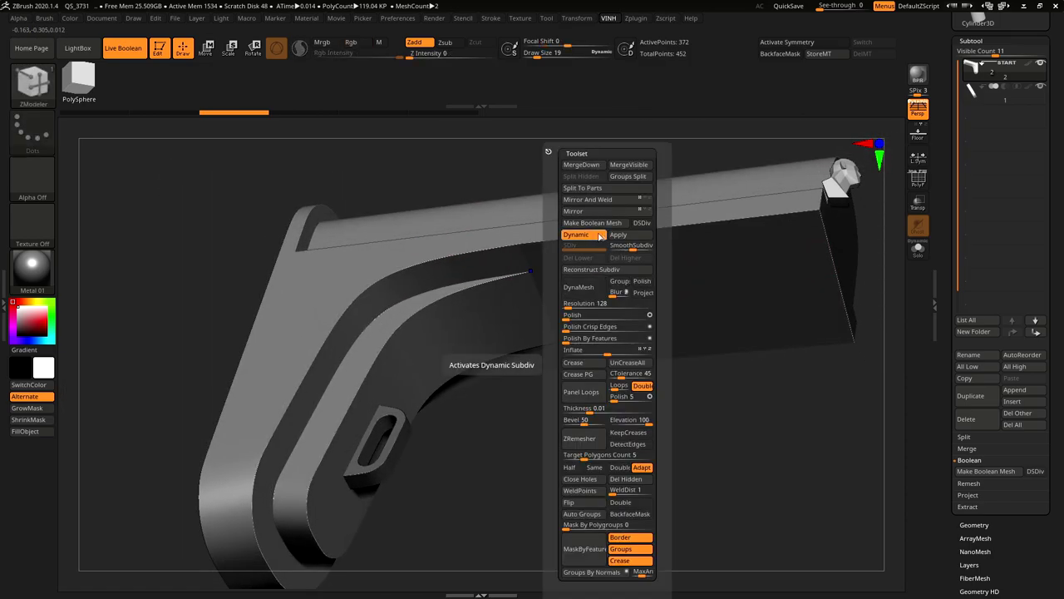
{"action": "left_click", "coordinate": [622, 236]}
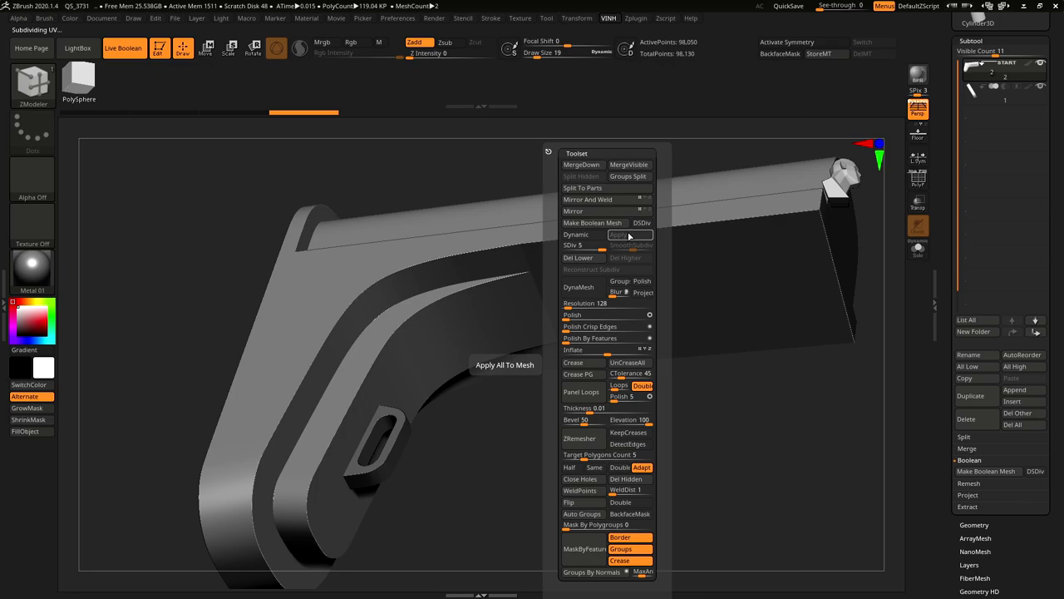
{"action": "key", "text": "space"}
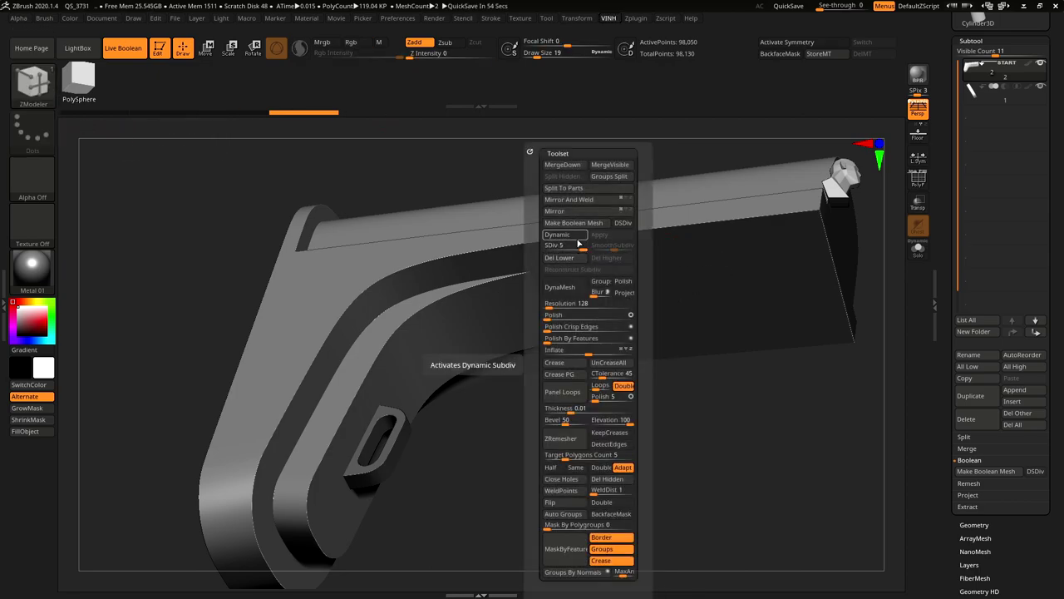
{"action": "key", "text": "ctrl+z"}
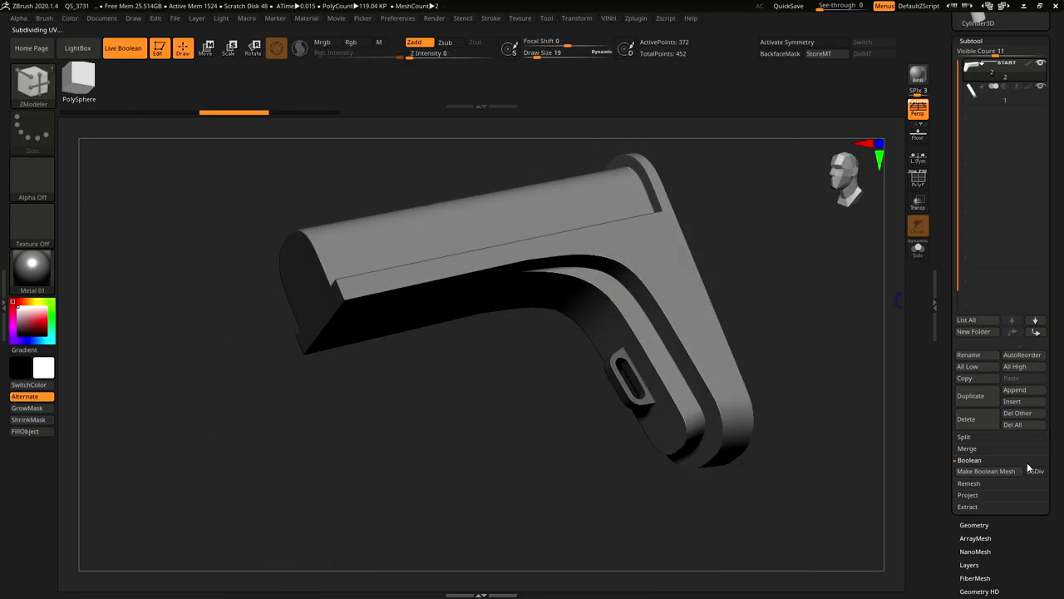
Make the Boolean mesh with DSDiv allowed and open the resulting tool to view its wireframe around the strap loop.
{"action": "left_click", "coordinate": [1035, 471]}
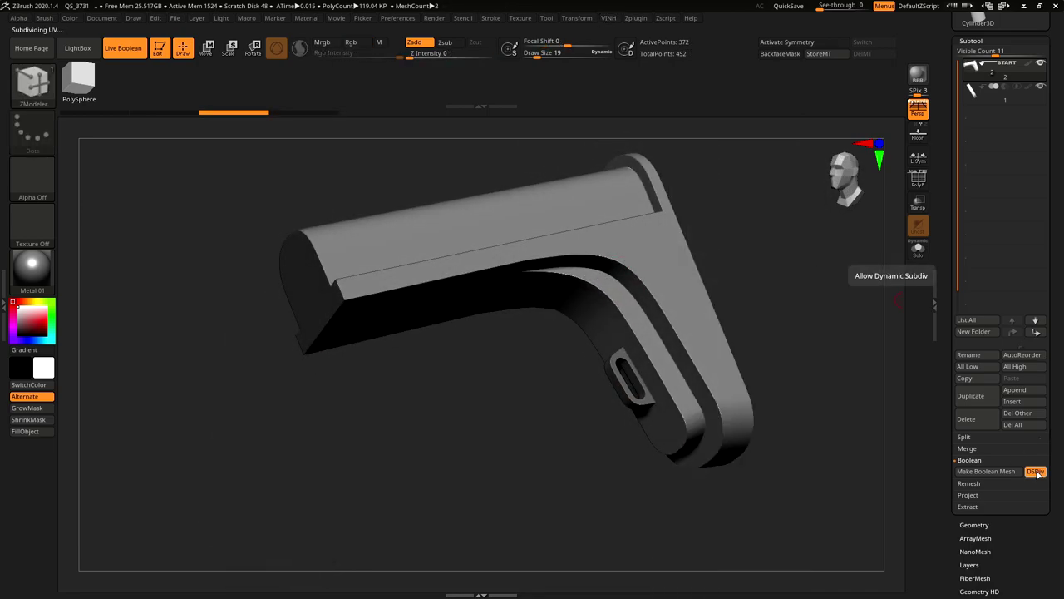
{"action": "left_click", "coordinate": [998, 473]}
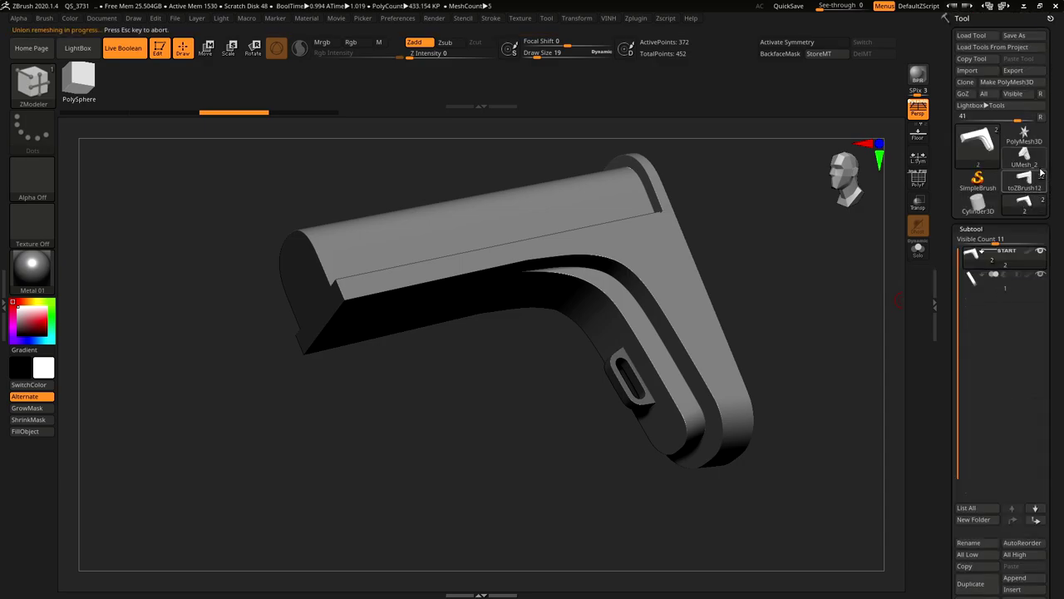
{"action": "left_click", "coordinate": [1028, 162]}
{"action": "mouse_move", "coordinate": [744, 348]}
{"action": "right_mouse_down", "text": "alt"}
{"action": "mouse_move", "coordinate": [666, 260]}
{"action": "mouse_move", "coordinate": [645, 274]}
{"action": "mouse_move", "coordinate": [624, 350]}
{"action": "mouse_move", "coordinate": [651, 302]}
{"action": "right_mouse_up", "text": "alt"}
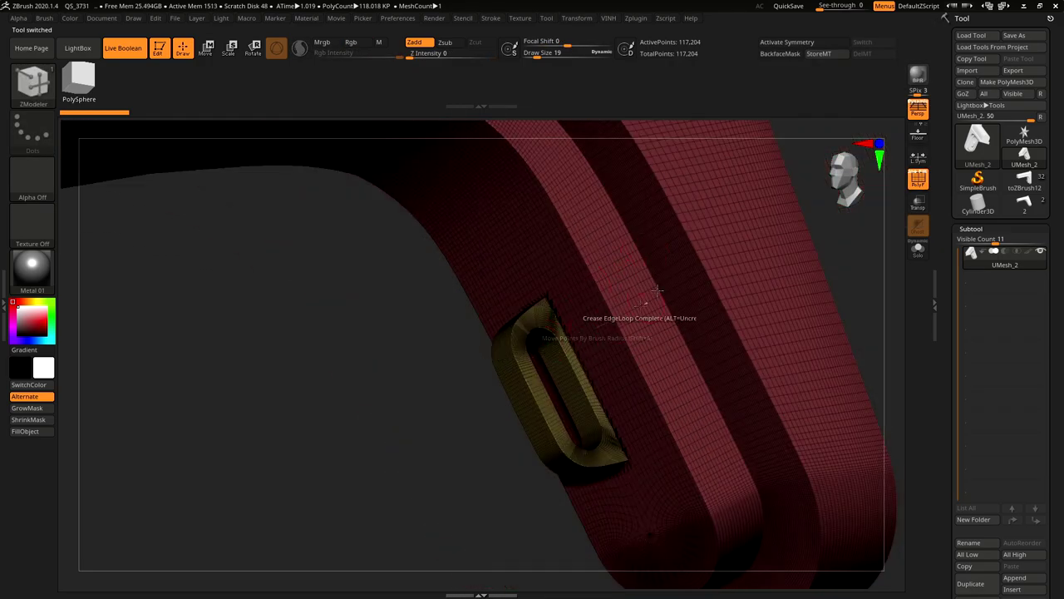
{"action": "key", "text": "shift+f"}
{"action": "mouse_move", "coordinate": [606, 340]}
{"action": "right_mouse_down"}
{"action": "mouse_move", "coordinate": [732, 349]}
{"action": "mouse_move", "coordinate": [683, 347]}
{"action": "mouse_move", "coordinate": [641, 249]}
{"action": "mouse_move", "coordinate": [707, 249]}
{"action": "mouse_move", "coordinate": [698, 208]}
{"action": "mouse_move", "coordinate": [744, 240]}
{"action": "right_mouse_up"}
Raise the DynaMesh resolution and remesh the merged stock with DynaMesh.
{"action": "key", "text": "2"}
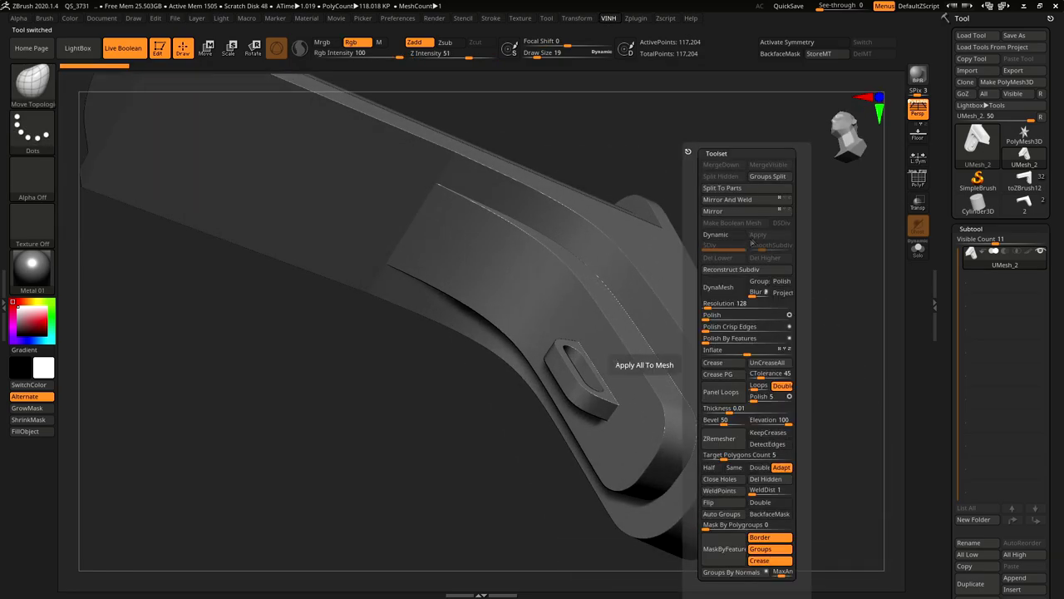
{"action": "left_click_drag", "start_coordinate": [718, 305], "coordinate": [749, 306]}
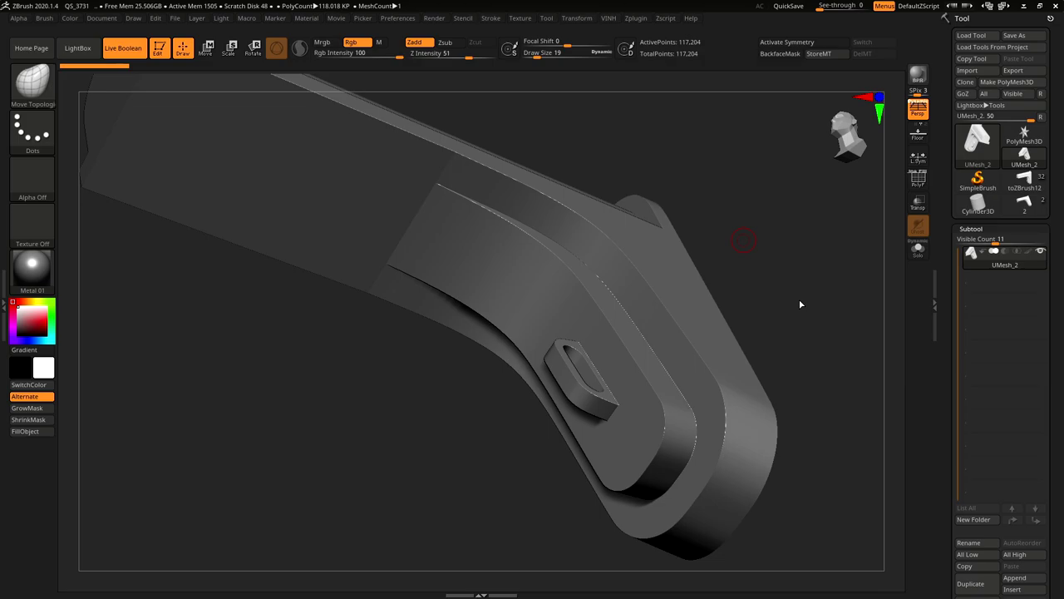
{"action": "key", "text": "ctrl+d"}
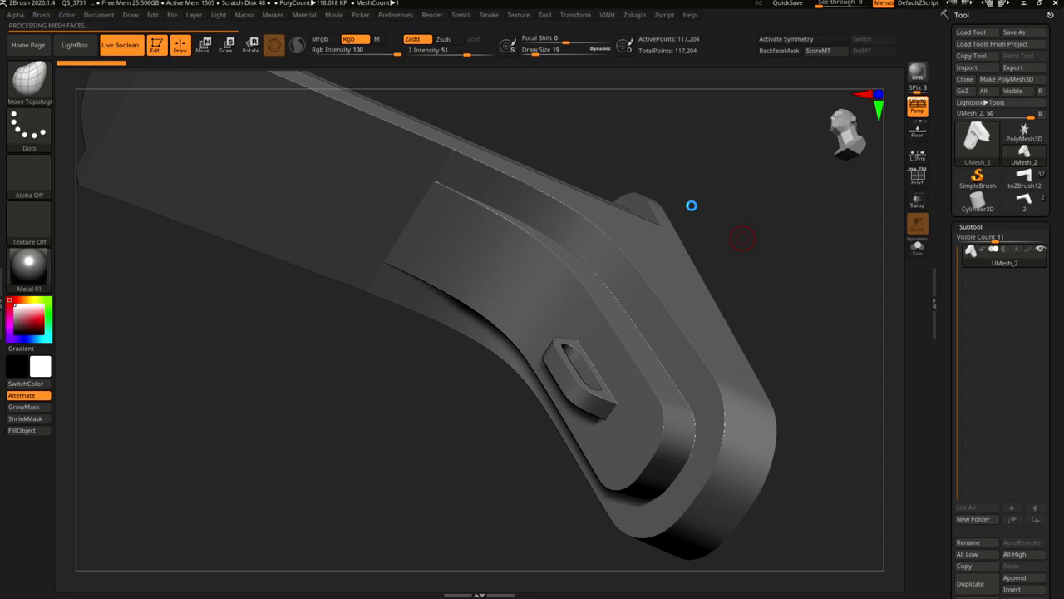
Inspect the DynaMeshed stock's edges and strap loop up close, toggling the wireframe.
{"action": "left_click_drag", "start_coordinate": [769, 313], "coordinate": [696, 328]}
{"action": "key", "text": "shift+f"}
{"action": "key", "text": "shift+f"}
{"action": "right_click_drag", "start_coordinate": [608, 341], "coordinate": [754, 66], "text": "ctrl"}
{"action": "key", "text": "ctrl"}
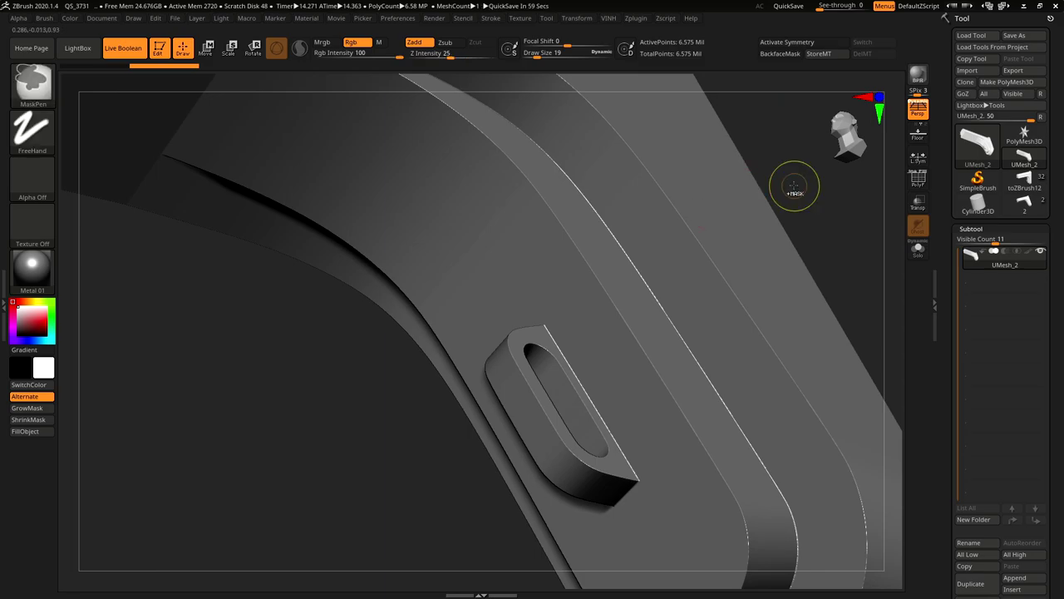
Undo the last DynaMesh and remesh the merged stock at a DynaMesh resolution of 880, checking its edges.
{"action": "key", "text": "ctrl+z"}
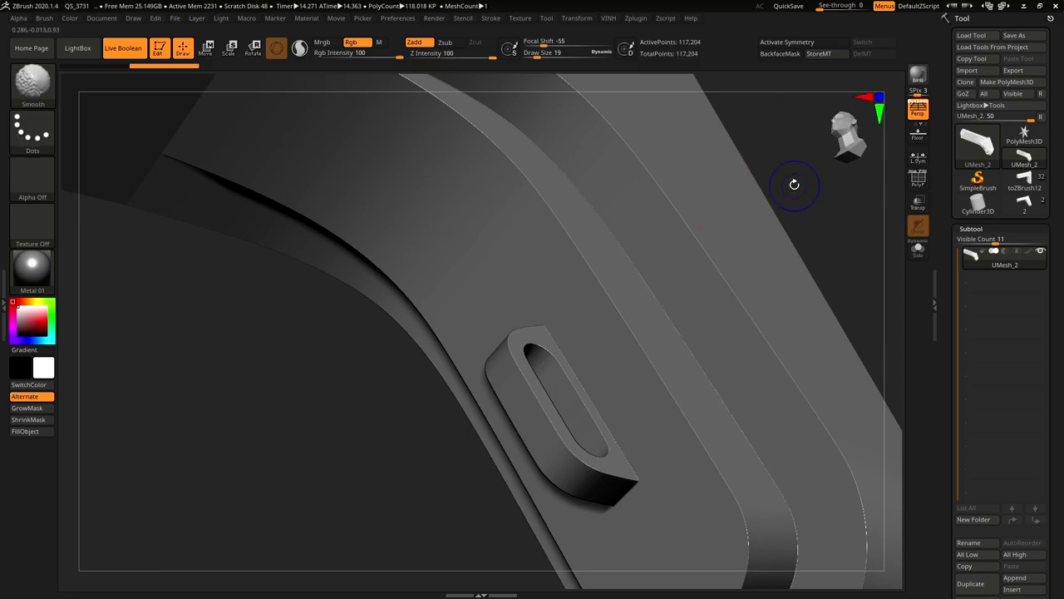
{"action": "key", "text": "2"}
{"action": "left_click_drag", "start_coordinate": [580, 305], "coordinate": [587, 306]}
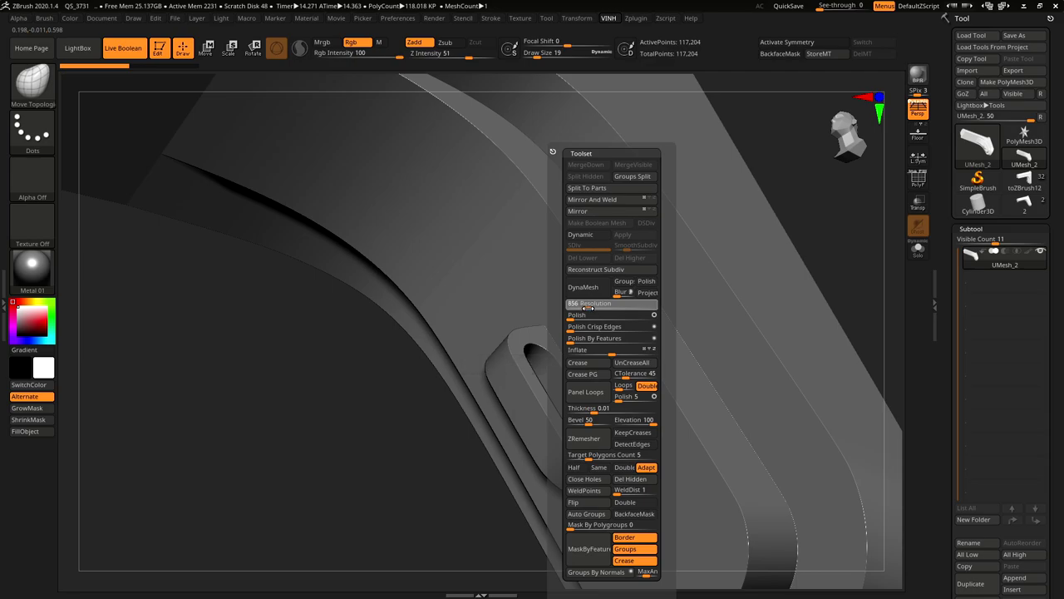
{"action": "left_click", "coordinate": [588, 307]}
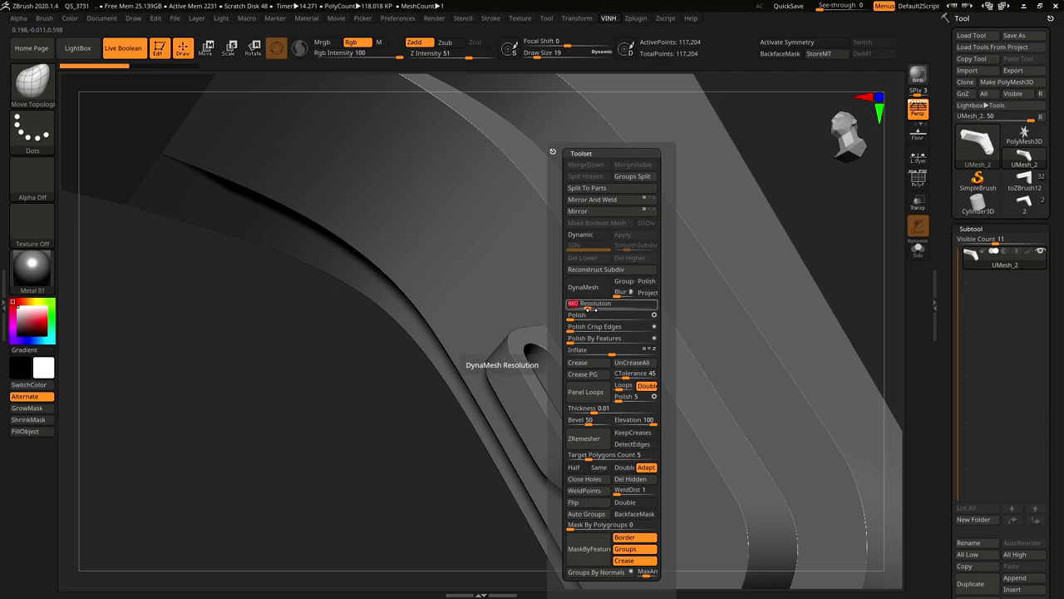
{"action": "left_click", "coordinate": [586, 289]}
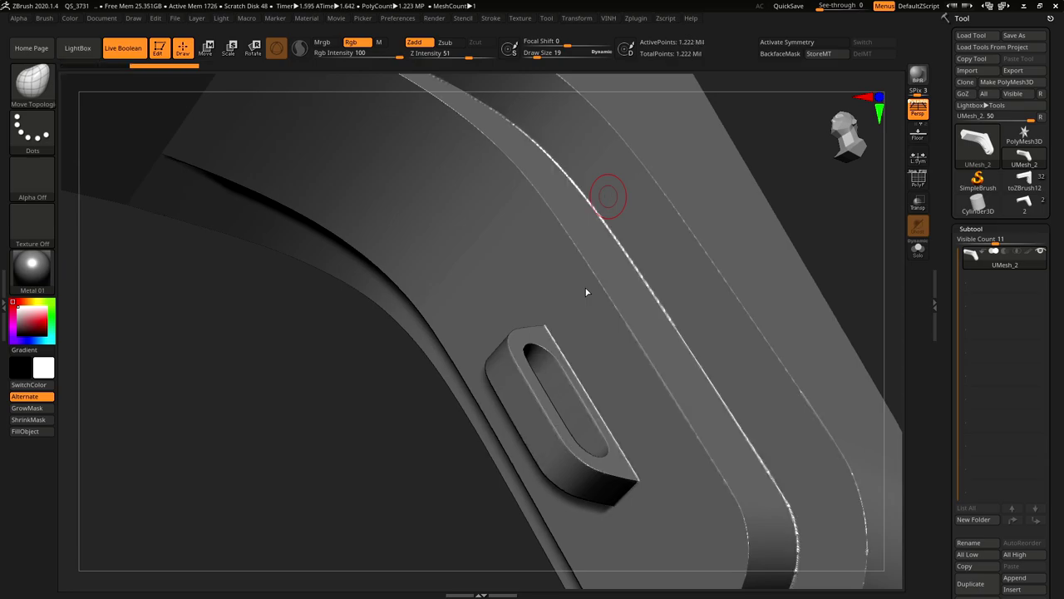
{"action": "key", "text": "ctrl+shift+z"}
{"action": "right_click_drag", "start_coordinate": [674, 301], "coordinate": [606, 206]}
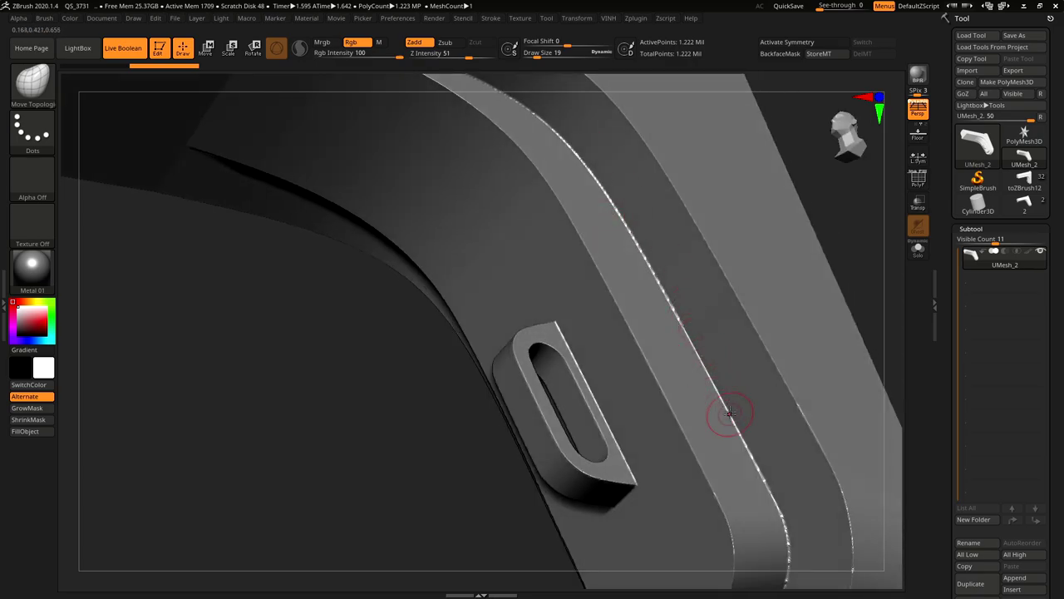
{"action": "right_click_drag", "start_coordinate": [501, 205], "coordinate": [683, 216]}
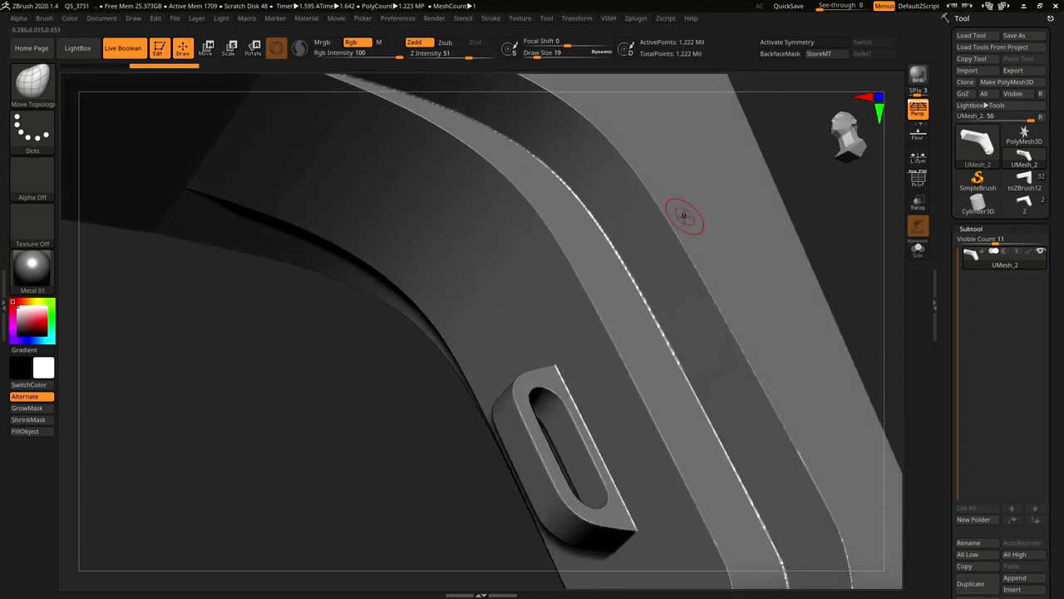
Undo the coarse remesh and DynaMesh the merged stock again at a higher resolution.
{"action": "key", "text": "ctrl+z"}
{"action": "key", "text": "2"}
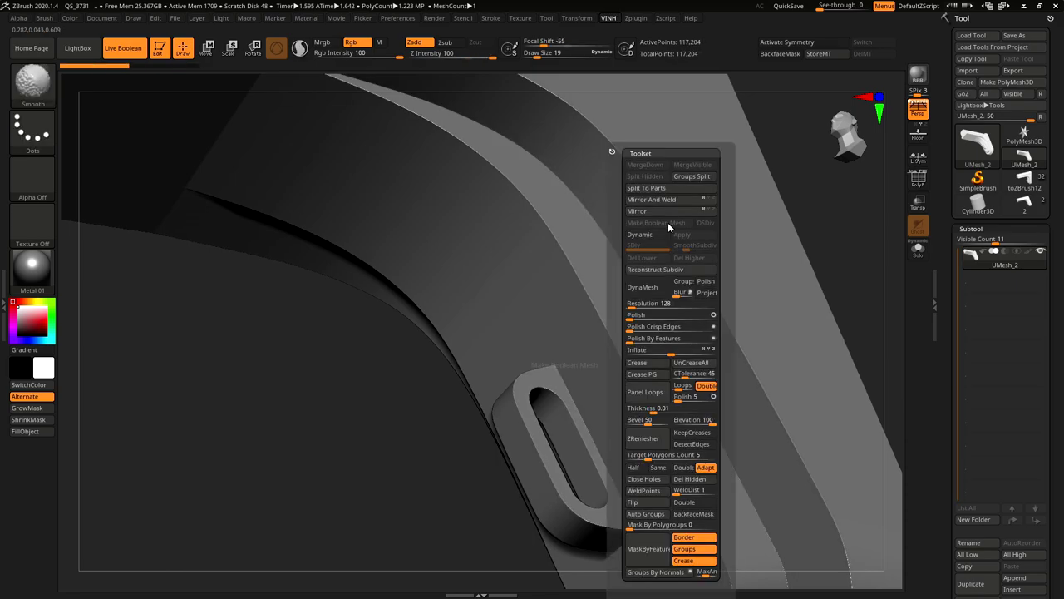
{"action": "left_click", "coordinate": [659, 308]}
{"action": "key", "text": "ctrl+shift+z"}
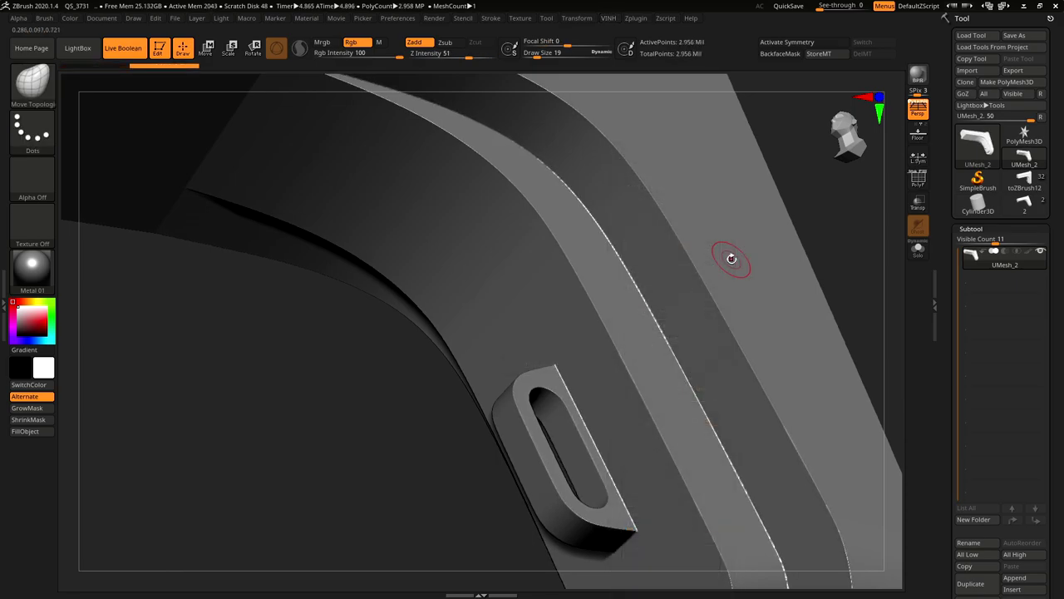
{"action": "mouse_move", "coordinate": [706, 260]}
{"action": "right_mouse_down"}
{"action": "mouse_move", "coordinate": [723, 320]}
{"action": "mouse_move", "coordinate": [710, 307]}
{"action": "mouse_move", "coordinate": [446, 280]}
{"action": "mouse_move", "coordinate": [474, 250]}
{"action": "mouse_move", "coordinate": [428, 303]}
{"action": "mouse_move", "coordinate": [625, 309]}
{"action": "right_mouse_up"}
Apply the Polish Crisp Edges deformation to the DynaMeshed stock twice in its open-circle mode.
{"action": "key", "text": "shift+space"}
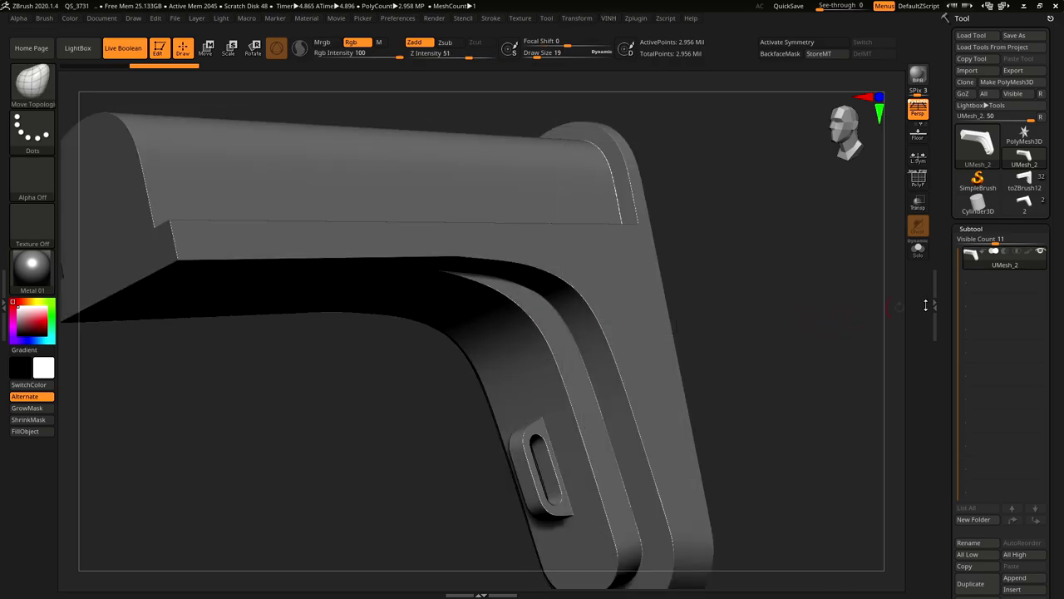
{"action": "left_click_drag", "start_coordinate": [1060, 347], "coordinate": [1056, 191]}
{"action": "left_click", "coordinate": [978, 320]}
{"action": "left_click_drag", "start_coordinate": [1036, 388], "coordinate": [1028, 470]}
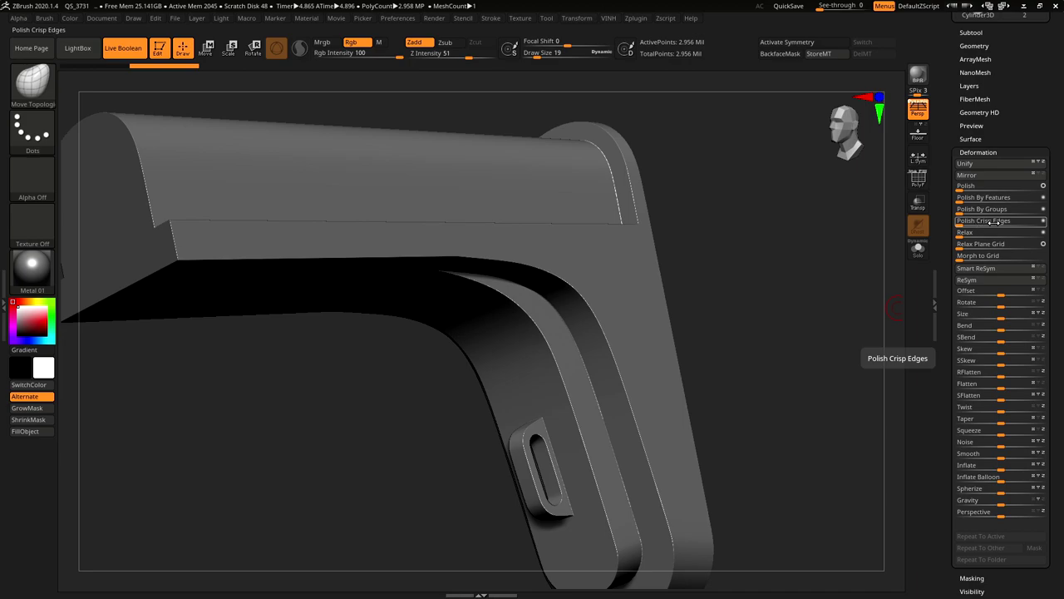
{"action": "left_click", "coordinate": [1044, 221]}
{"action": "left_click_drag", "start_coordinate": [959, 223], "coordinate": [967, 221]}
{"action": "left_click_drag", "start_coordinate": [852, 271], "coordinate": [589, 273]}
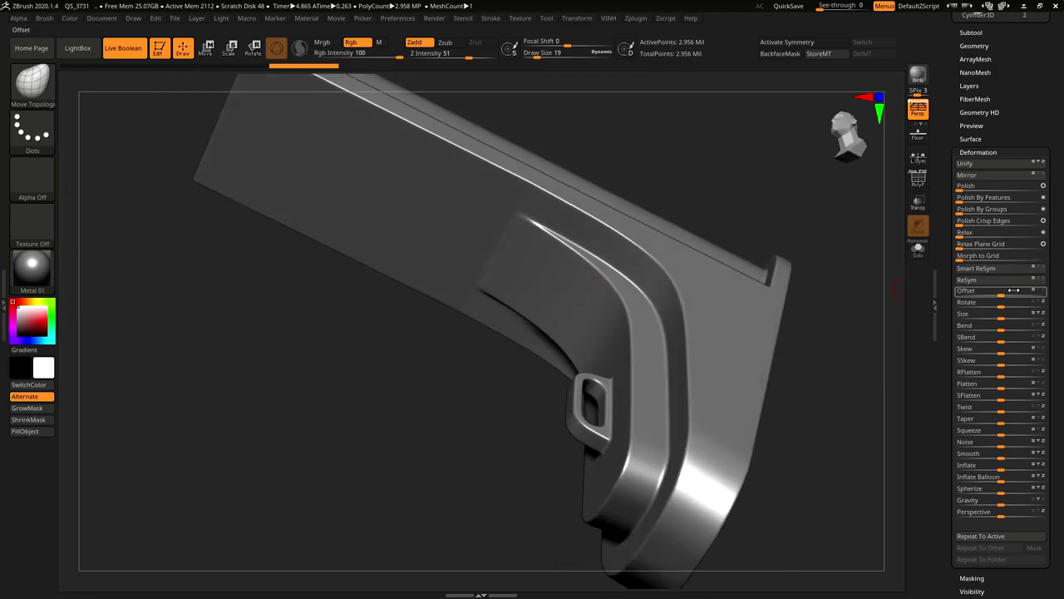
{"action": "left_click_drag", "start_coordinate": [959, 221], "coordinate": [967, 221]}
Examine the polished edges around the recess, strap loop and barrel end, with the draw size at 24.
{"action": "right_click_drag", "start_coordinate": [608, 308], "coordinate": [616, 286]}
{"action": "right_click_drag", "start_coordinate": [633, 324], "coordinate": [561, 344]}
{"action": "mouse_move", "coordinate": [621, 363]}
{"action": "right_mouse_down"}
{"action": "mouse_move", "coordinate": [679, 323]}
{"action": "mouse_move", "coordinate": [623, 275]}
{"action": "mouse_move", "coordinate": [651, 320]}
{"action": "right_mouse_up"}
{"action": "key", "text": "s"}
{"action": "mouse_move", "coordinate": [652, 320]}
{"action": "left_mouse_down"}
{"action": "mouse_move", "coordinate": [690, 319]}
{"action": "mouse_move", "coordinate": [618, 288]}
{"action": "left_mouse_up"}
{"action": "key", "text": "shift"}
{"action": "right_click_drag", "start_coordinate": [617, 287], "coordinate": [617, 351], "text": "ctrl"}
{"action": "right_click_drag", "start_coordinate": [614, 343], "coordinate": [540, 391], "text": "ctrl"}
{"action": "key", "text": "s"}
{"action": "left_click_drag", "start_coordinate": [542, 393], "coordinate": [537, 394]}
{"action": "mouse_move", "coordinate": [632, 414]}
{"action": "right_mouse_down", "text": "ctrl"}
{"action": "mouse_move", "coordinate": [658, 328]}
{"action": "mouse_move", "coordinate": [726, 408]}
{"action": "mouse_move", "coordinate": [899, 250]}
{"action": "right_mouse_up", "text": "ctrl"}
Switch to the low-poly stock tool, turn off its dynamic subdivision, display the wireframe and choose the ZModeler brush.
{"action": "scroll", "coordinate": [1027, 237], "scroll_direction": "up", "scroll_amount": 3}
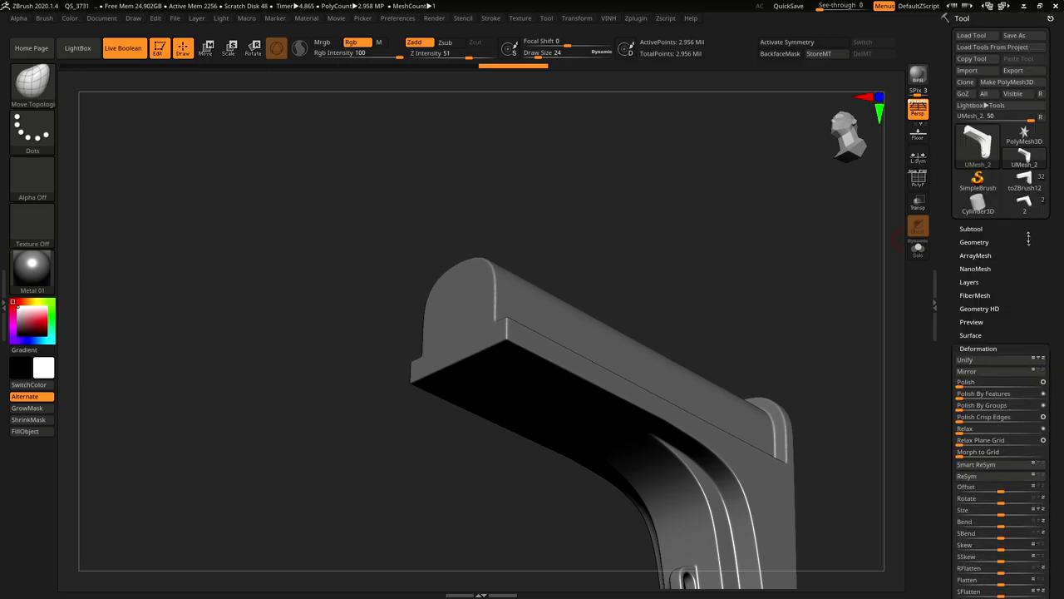
{"action": "left_click", "coordinate": [1024, 203]}
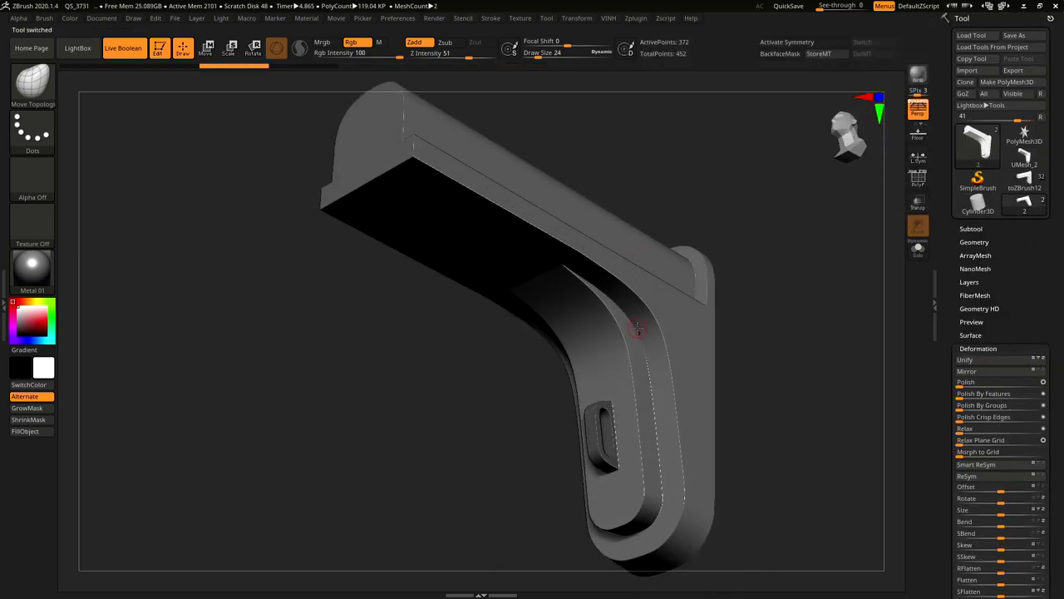
{"action": "mouse_move", "coordinate": [622, 297]}
{"action": "right_mouse_down", "text": "ctrl"}
{"action": "mouse_move", "coordinate": [599, 292]}
{"action": "mouse_move", "coordinate": [665, 332]}
{"action": "mouse_move", "coordinate": [627, 320]}
{"action": "mouse_move", "coordinate": [651, 328]}
{"action": "right_mouse_up", "text": "ctrl"}
{"action": "key", "text": "shift+d"}
{"action": "key", "text": "shift+f"}
{"action": "key", "text": "b"}
{"action": "key", "text": "z"}
{"action": "key", "text": "m"}
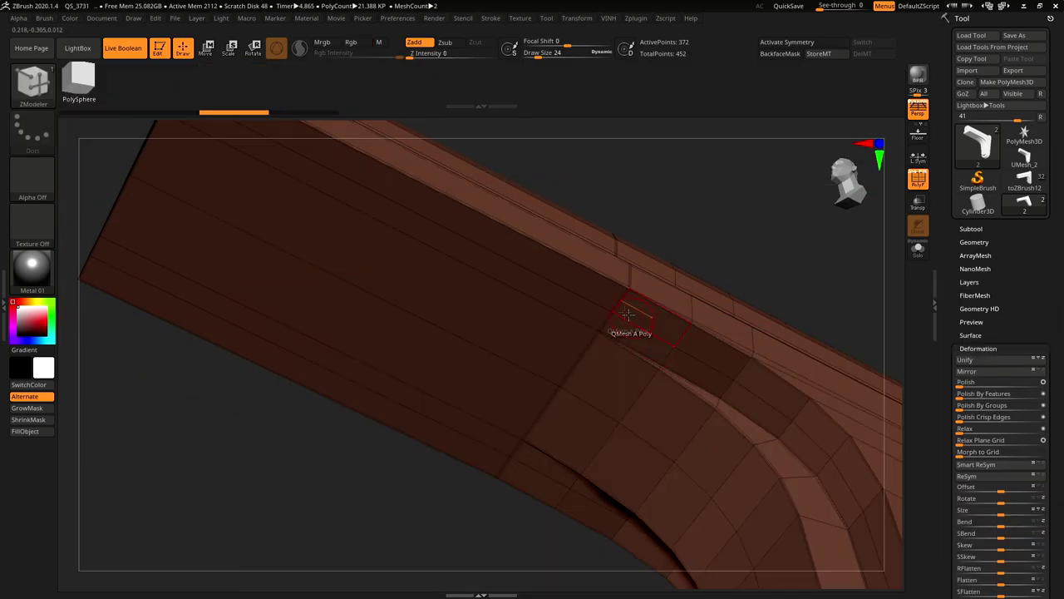
Crease the complete edge loop where the recess begins and preview it with dynamic subdivision.
{"action": "key", "text": "space"}
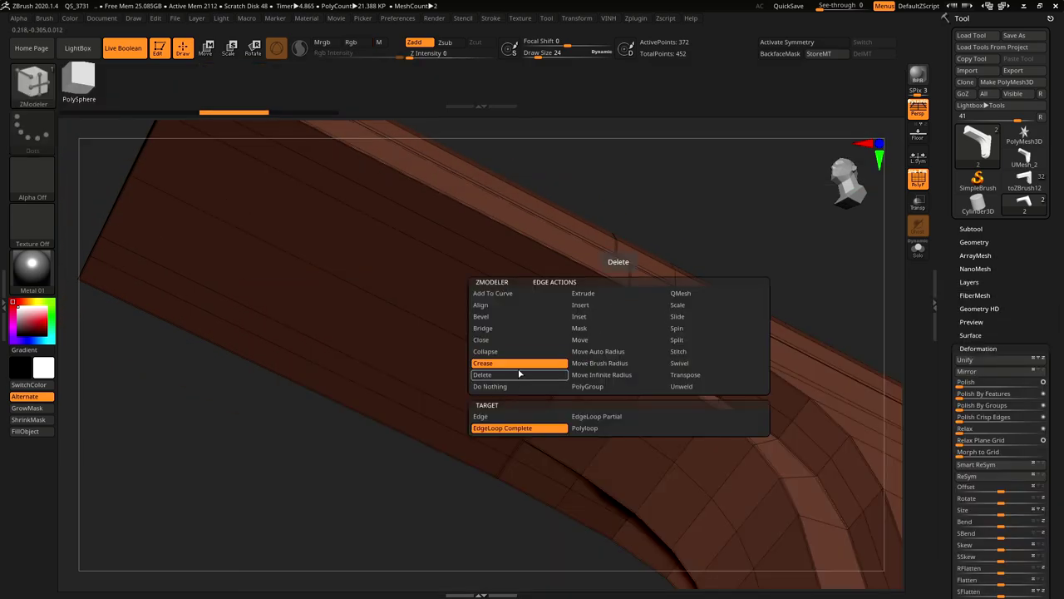
{"action": "left_click", "coordinate": [540, 430]}
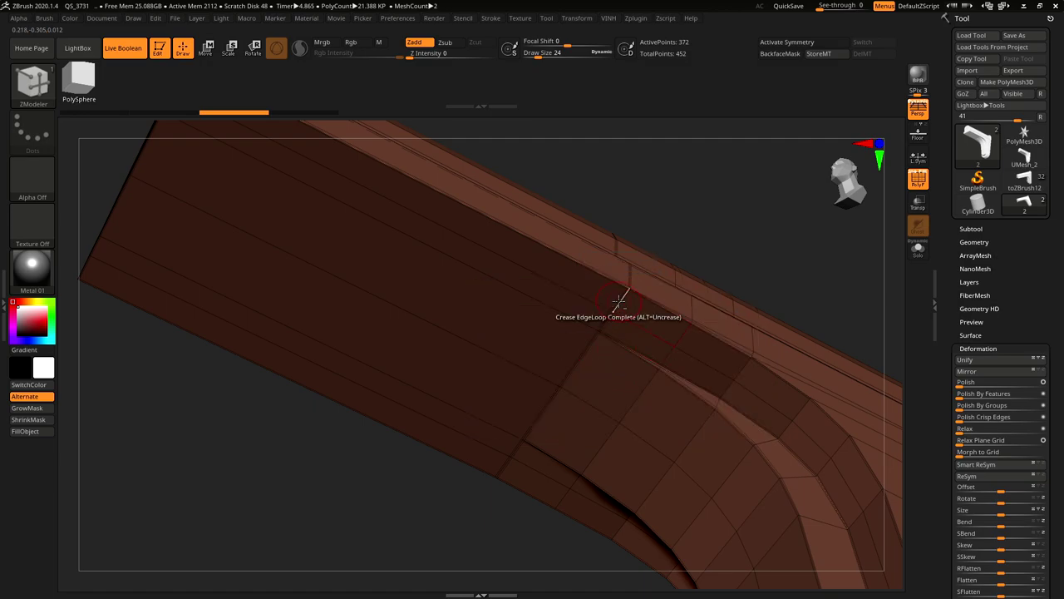
{"action": "left_click", "coordinate": [630, 291]}
{"action": "right_click_drag", "start_coordinate": [662, 347], "coordinate": [630, 425]}
{"action": "left_click", "coordinate": [627, 284]}
{"action": "key", "text": "d"}
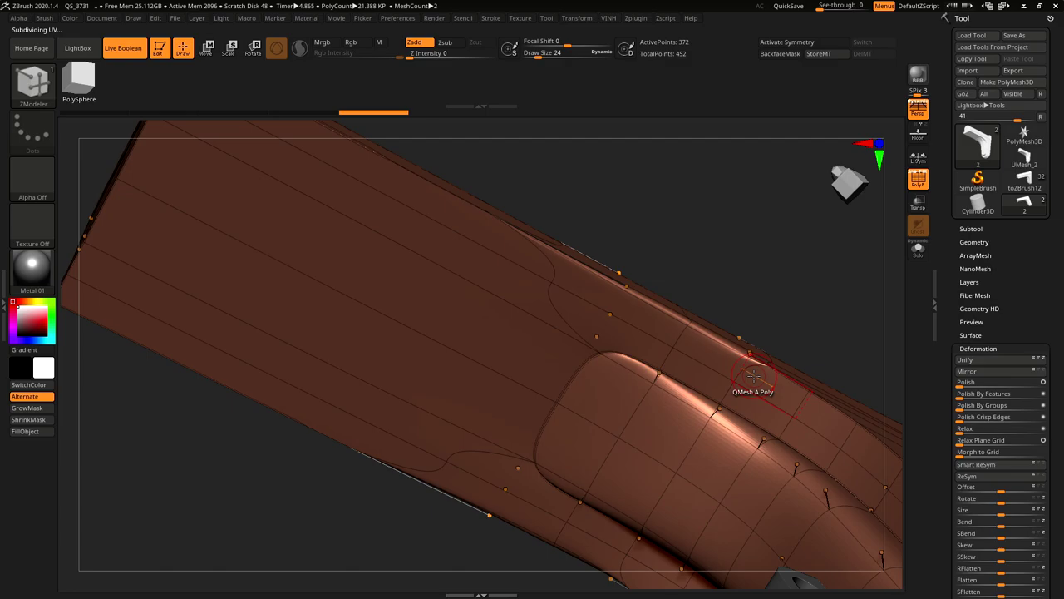
Turn off subdivision, try creasing the lengthwise edge loop leading into the recess, and preview the smoothed surface.
{"action": "key", "text": "shift+f"}
{"action": "mouse_move", "coordinate": [754, 375]}
{"action": "right_mouse_down", "text": "ctrl"}
{"action": "mouse_move", "coordinate": [731, 337]}
{"action": "mouse_move", "coordinate": [651, 335]}
{"action": "mouse_move", "coordinate": [641, 373]}
{"action": "right_mouse_up", "text": "ctrl"}
{"action": "key", "text": "shift+d"}
{"action": "key", "text": "shift+f"}
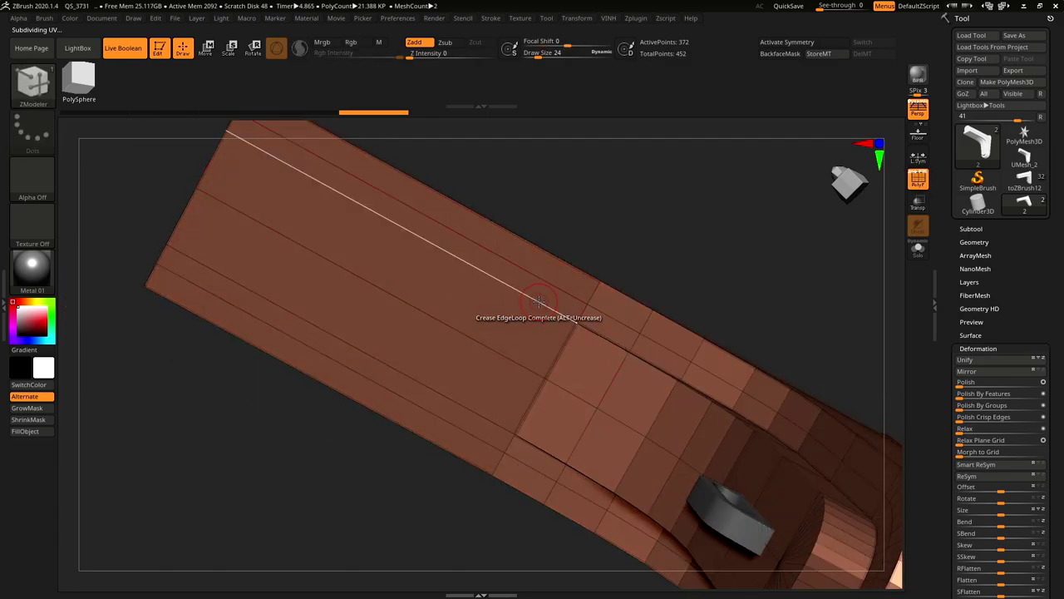
{"action": "key", "text": "space"}
{"action": "left_click", "coordinate": [538, 301]}
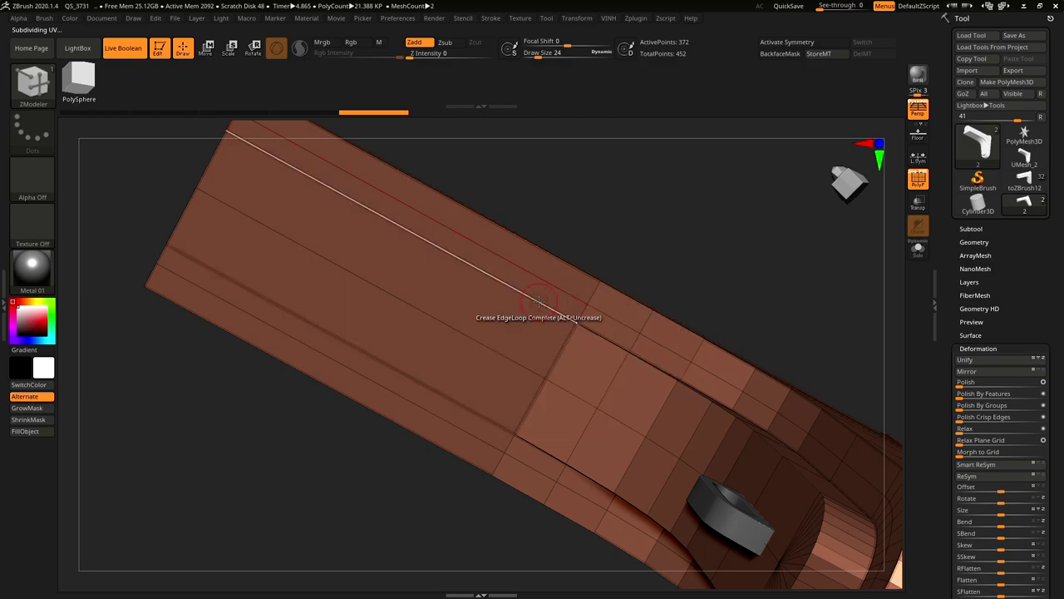
{"action": "key", "text": "d"}
{"action": "key", "text": "shift+f"}
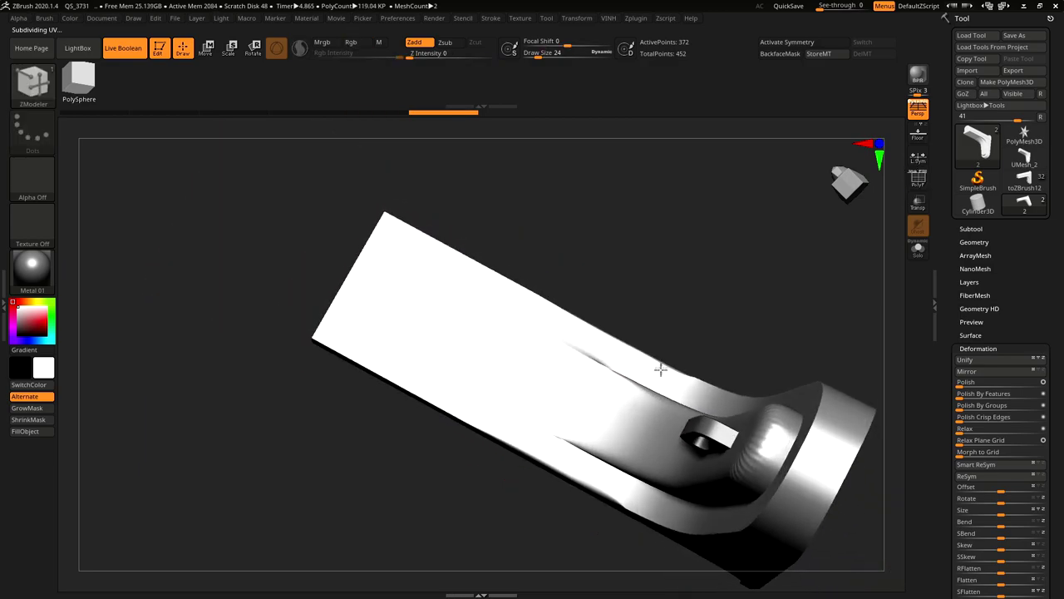
Compare the smoothed and unsmoothed body around the start of the recess, toggling subdivision and wireframe.
{"action": "key", "text": "shift+d"}
{"action": "key", "text": "shift+f"}
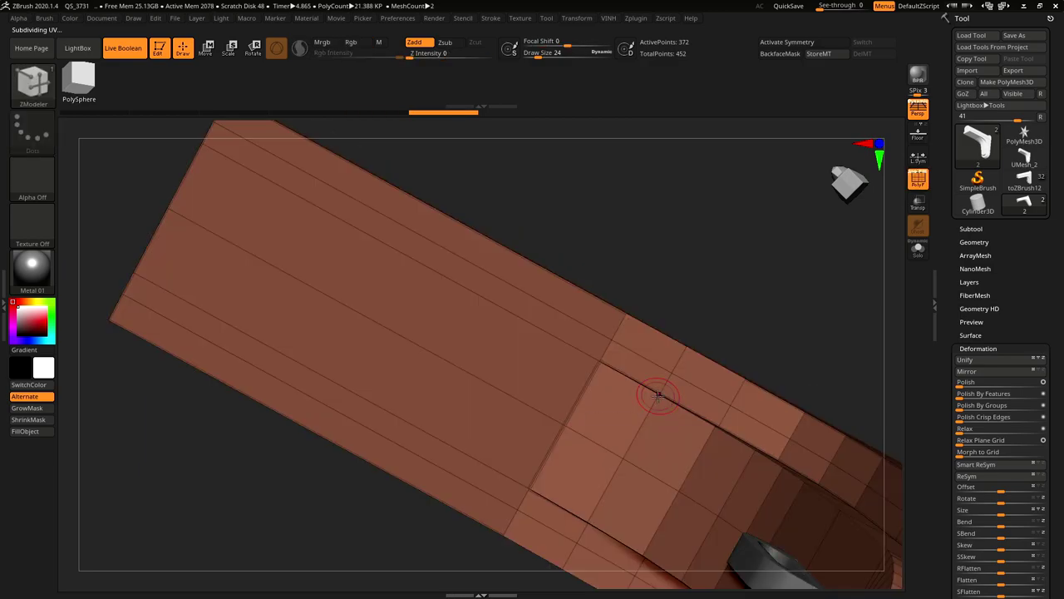
{"action": "right_click_drag", "start_coordinate": [655, 379], "coordinate": [635, 387], "text": "alt"}
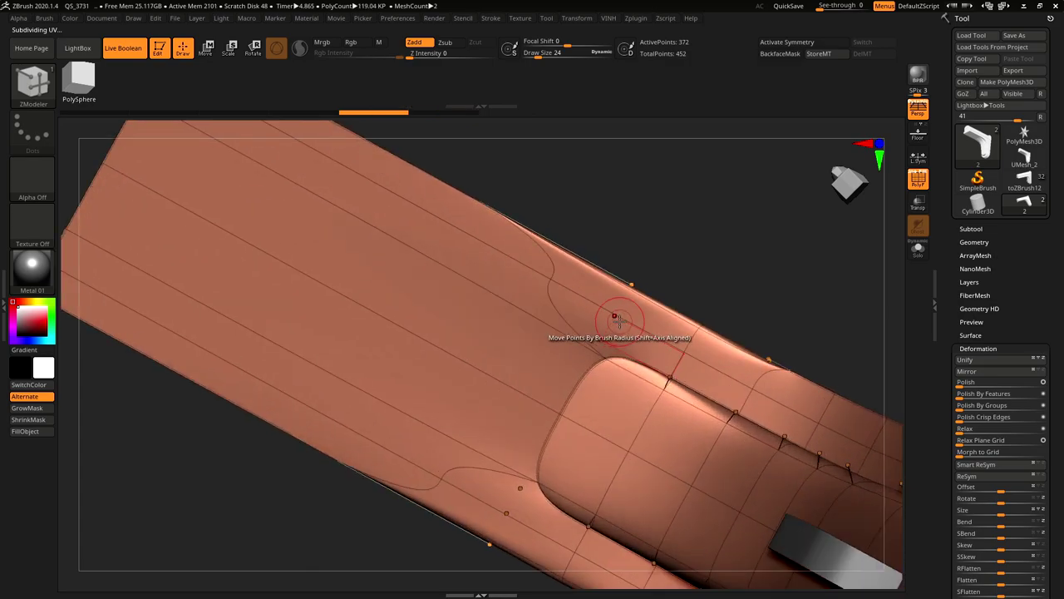
{"action": "right_click_drag", "start_coordinate": [608, 329], "coordinate": [621, 348], "text": "ctrl"}
{"action": "key", "text": "shift+d"}
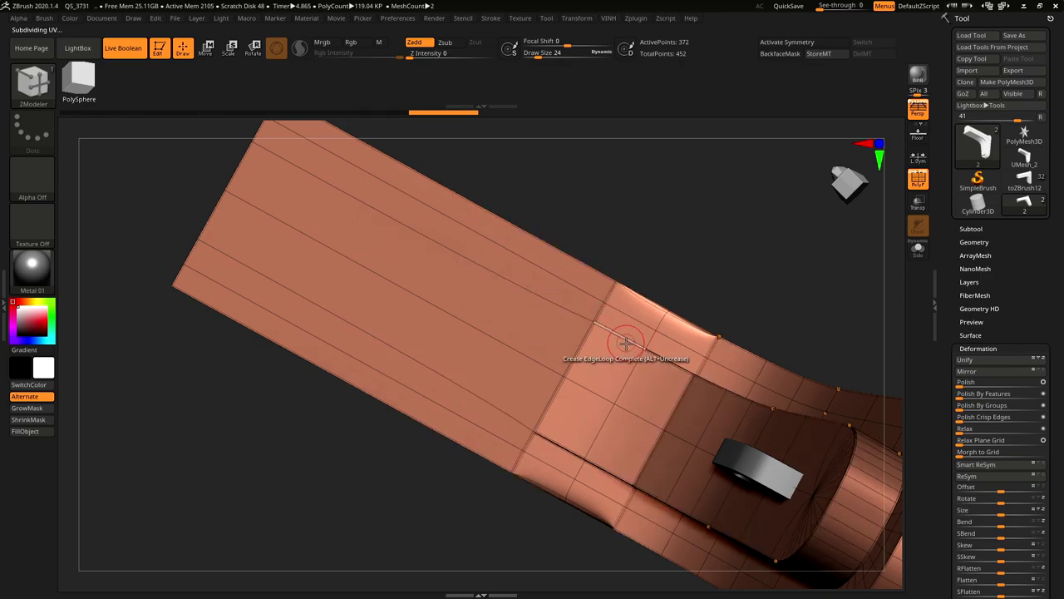
{"action": "key", "text": "shift+f"}
{"action": "mouse_move", "coordinate": [630, 358]}
{"action": "right_mouse_down"}
{"action": "mouse_move", "coordinate": [599, 333]}
{"action": "mouse_move", "coordinate": [618, 285]}
{"action": "right_mouse_up"}
{"action": "key", "text": "ctrl"}
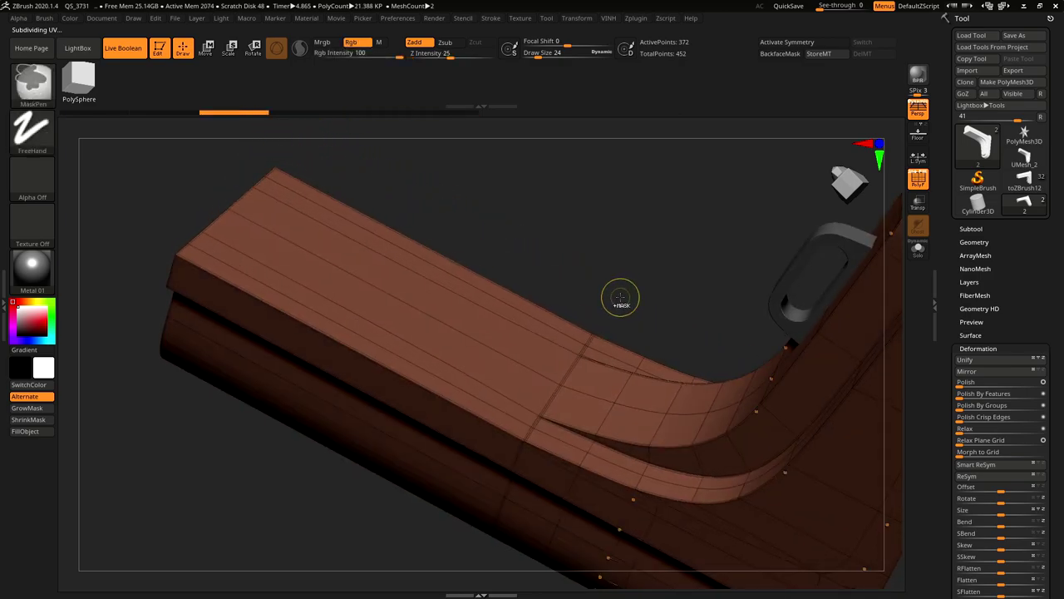
Undo the last crease attempt, set the ZModeler edge crease target to EdgeLoop Partial, and check the recess corner.
{"action": "left_click", "coordinate": [533, 432]}
{"action": "key", "text": "ctrl+z"}
{"action": "key", "text": "space"}
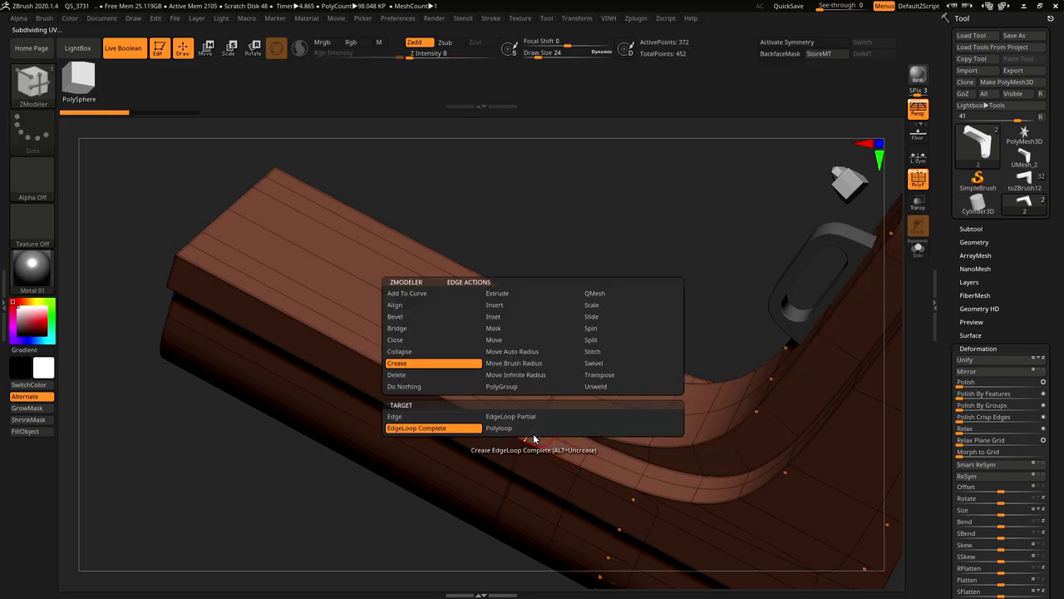
{"action": "left_click", "coordinate": [544, 418]}
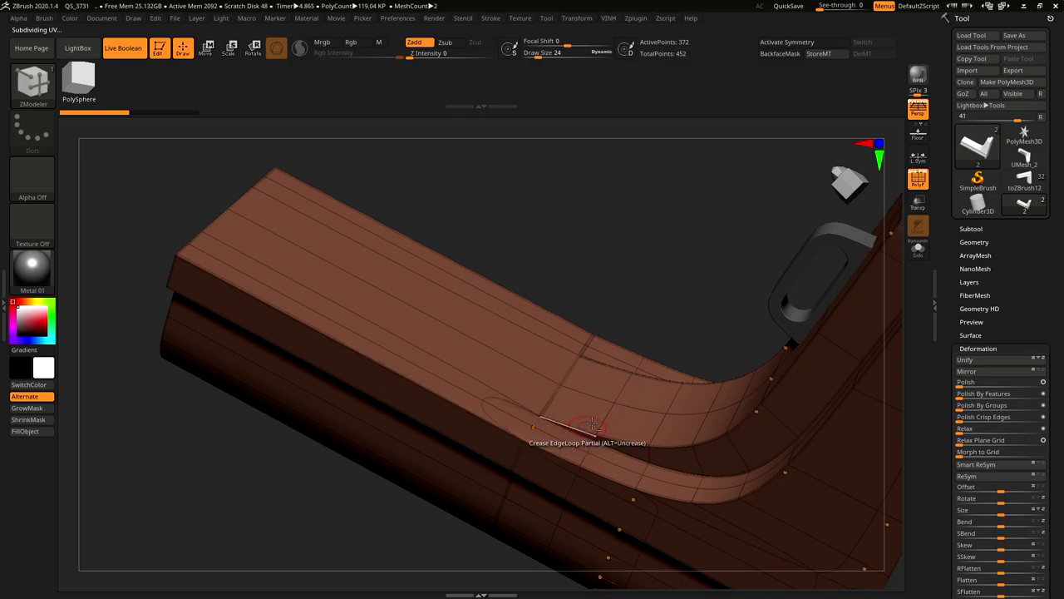
{"action": "right_click_drag", "start_coordinate": [516, 463], "coordinate": [690, 265]}
{"action": "right_click_drag", "start_coordinate": [731, 293], "coordinate": [607, 364]}
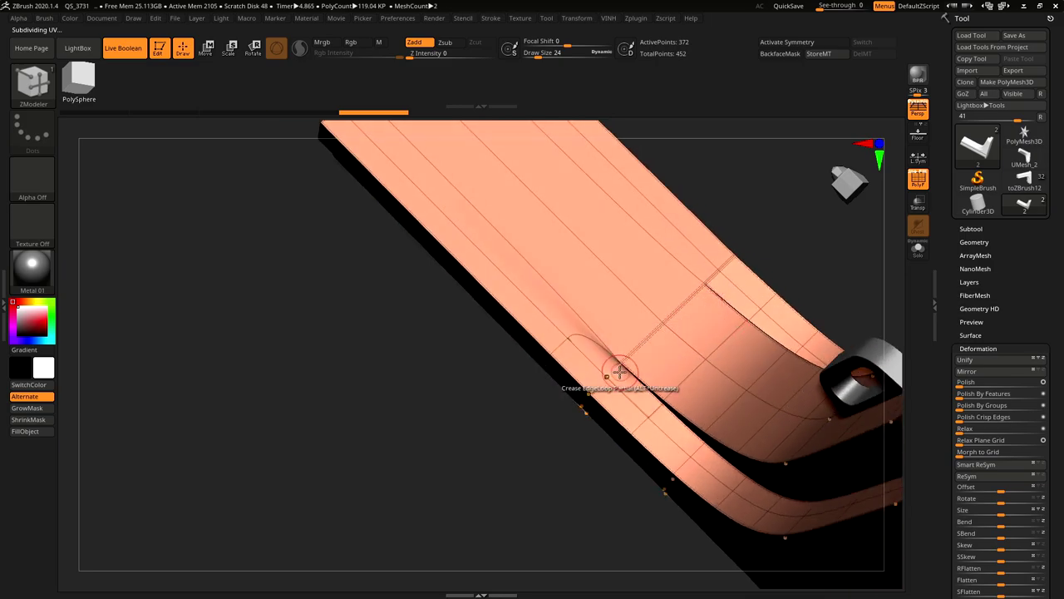
{"action": "mouse_move", "coordinate": [670, 354]}
{"action": "right_mouse_down"}
{"action": "mouse_move", "coordinate": [706, 385]}
{"action": "mouse_move", "coordinate": [725, 368]}
{"action": "mouse_move", "coordinate": [657, 326]}
{"action": "mouse_move", "coordinate": [689, 394]}
{"action": "mouse_move", "coordinate": [674, 349]}
{"action": "mouse_move", "coordinate": [694, 380]}
{"action": "mouse_move", "coordinate": [694, 414]}
{"action": "mouse_move", "coordinate": [663, 470]}
{"action": "mouse_move", "coordinate": [585, 337]}
{"action": "right_mouse_up"}
Switch to the Move Topological brush and set its draw size to 38.
{"action": "key", "text": "shift+f"}
{"action": "key", "text": "b"}
{"action": "key", "text": "m"}
{"action": "key", "text": "t"}
{"action": "key", "text": "s"}
{"action": "left_click_drag", "start_coordinate": [577, 358], "coordinate": [580, 358]}
{"action": "key", "text": "shift+f"}
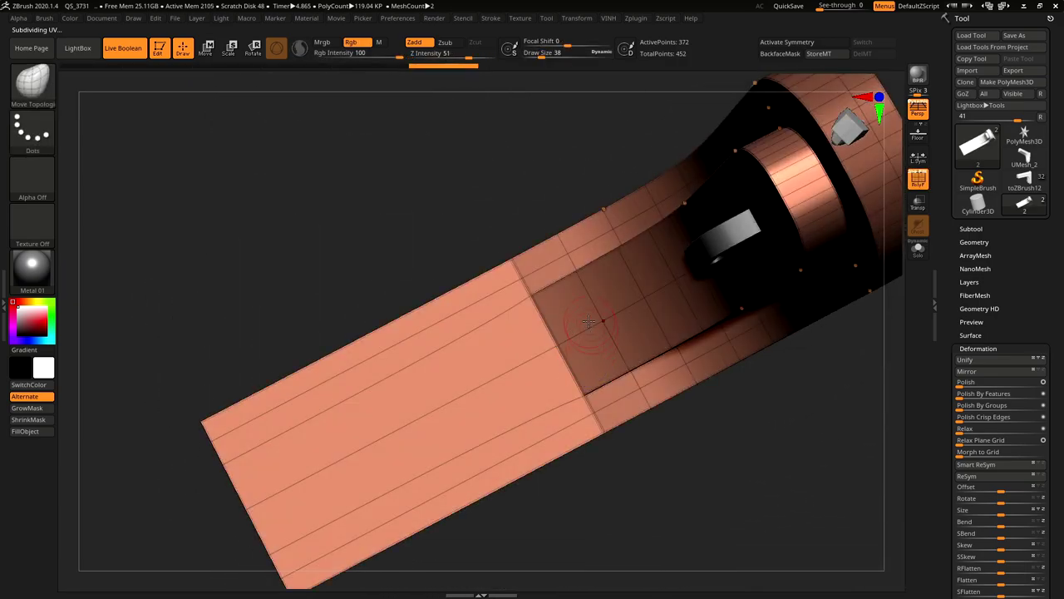
Inspect the transition from the flat underside into the recess from several angles, with and without the wireframe.
{"action": "right_click_drag", "start_coordinate": [596, 321], "coordinate": [615, 432], "text": "shift"}
{"action": "key", "text": "ctrl"}
{"action": "mouse_move", "coordinate": [551, 318]}
{"action": "right_mouse_down"}
{"action": "mouse_move", "coordinate": [604, 340]}
{"action": "mouse_move", "coordinate": [582, 397]}
{"action": "mouse_move", "coordinate": [583, 321]}
{"action": "right_mouse_up"}
{"action": "key", "text": "w"}
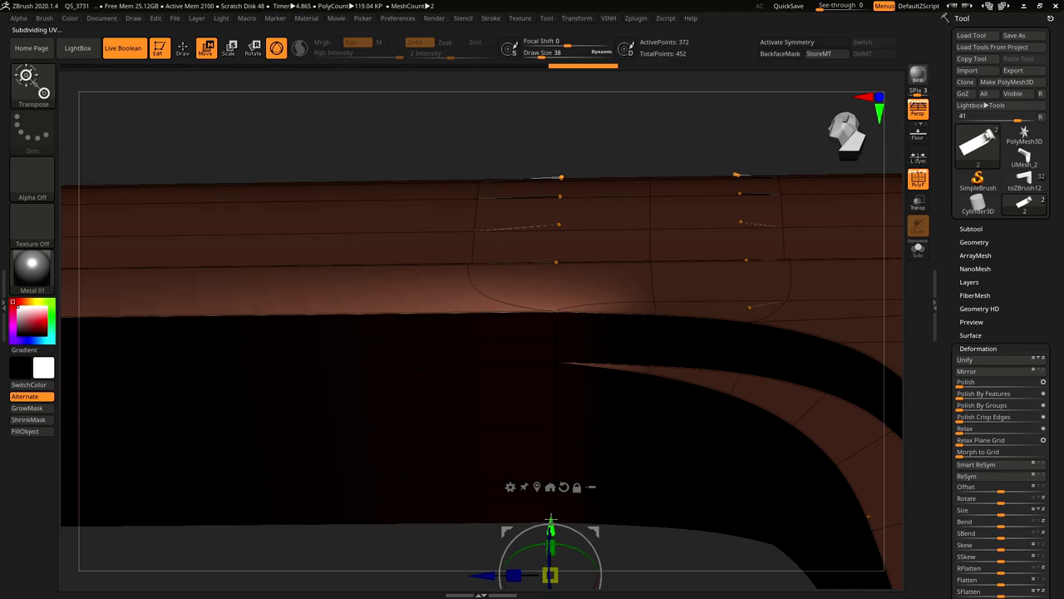
{"action": "key", "text": "shift+f"}
{"action": "mouse_move", "coordinate": [663, 468]}
{"action": "right_mouse_down", "text": "ctrl"}
{"action": "mouse_move", "coordinate": [641, 373]}
{"action": "mouse_move", "coordinate": [707, 395]}
{"action": "mouse_move", "coordinate": [704, 348]}
{"action": "right_mouse_up", "text": "ctrl"}
{"action": "key", "text": "q"}
{"action": "key", "text": "shift+f"}
{"action": "key", "text": "w"}
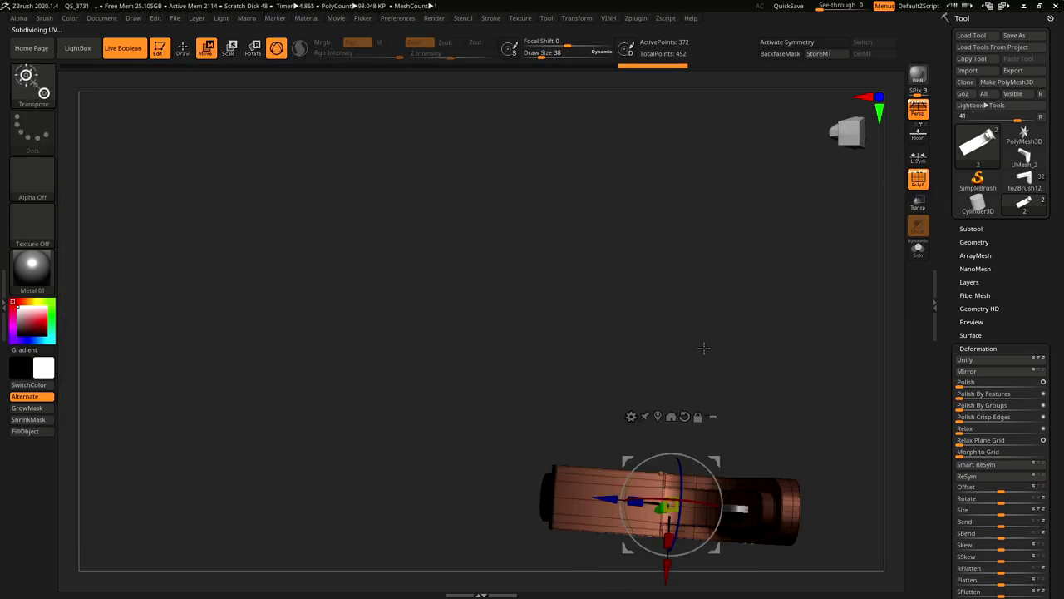
{"action": "key", "text": "shift+f"}
{"action": "key", "text": "shift+f"}
{"action": "mouse_move", "coordinate": [760, 366]}
{"action": "right_mouse_down", "text": "ctrl"}
{"action": "mouse_move", "coordinate": [809, 392]}
{"action": "mouse_move", "coordinate": [767, 352]}
{"action": "mouse_move", "coordinate": [786, 393]}
{"action": "mouse_move", "coordinate": [618, 374]}
{"action": "mouse_move", "coordinate": [698, 383]}
{"action": "mouse_move", "coordinate": [604, 371]}
{"action": "mouse_move", "coordinate": [540, 342]}
{"action": "mouse_move", "coordinate": [587, 392]}
{"action": "mouse_move", "coordinate": [606, 478]}
{"action": "mouse_move", "coordinate": [587, 499]}
{"action": "right_mouse_up", "text": "ctrl"}
{"action": "key", "text": "shift+f"}
{"action": "key", "text": "q"}
Switch to the polished UMesh_2 tool and view the same recess transition on it.
{"action": "left_click", "coordinate": [1025, 168]}
{"action": "mouse_move", "coordinate": [586, 499]}
{"action": "right_mouse_down", "text": "ctrl"}
{"action": "mouse_move", "coordinate": [589, 535]}
{"action": "mouse_move", "coordinate": [577, 475]}
{"action": "mouse_move", "coordinate": [683, 542]}
{"action": "right_mouse_up", "text": "ctrl"}
{"action": "key", "text": "w"}
{"action": "key", "text": "q"}
{"action": "right_click_drag", "start_coordinate": [655, 389], "coordinate": [703, 319]}
Switch to Maya, frame the recess transition on the original stock mesh and enter edge selection.
{"action": "key", "text": "alt+Tab"}
{"action": "left_click", "coordinate": [632, 306]}
{"action": "left_click_drag", "start_coordinate": [669, 339], "coordinate": [632, 241], "text": "alt"}
{"action": "middle_click_drag", "start_coordinate": [631, 241], "coordinate": [699, 390], "text": "alt"}
{"action": "left_click_drag", "start_coordinate": [699, 390], "coordinate": [696, 327], "text": "alt"}
{"action": "left_click", "coordinate": [610, 308]}
{"action": "right_click_drag", "start_coordinate": [611, 194], "coordinate": [613, 192]}
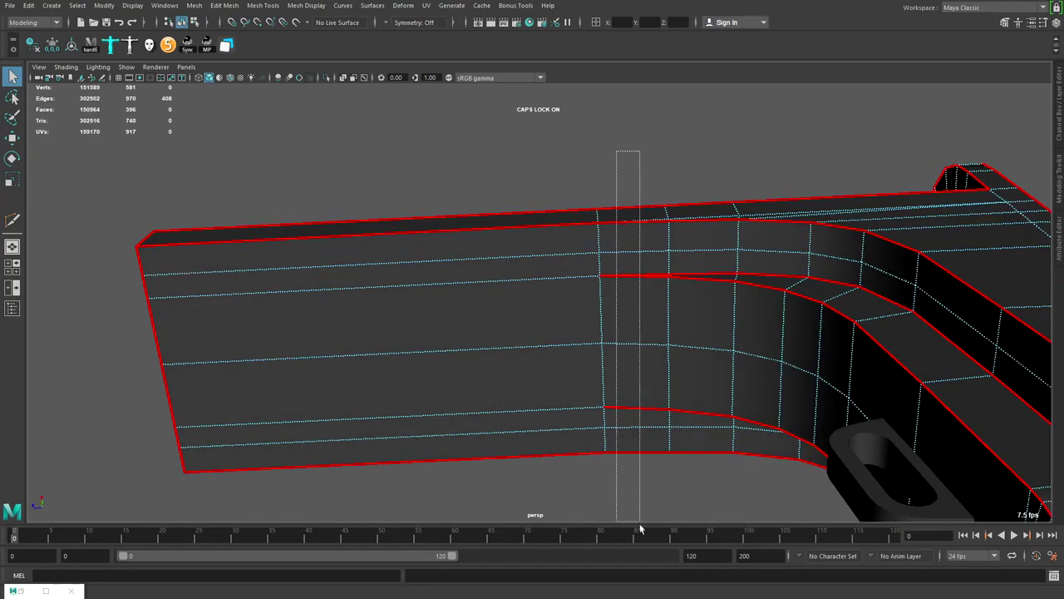
Try inserting extra edges across the start of the recess and moving one toward the flat end, and undo it.
{"action": "left_click_drag", "start_coordinate": [640, 529], "coordinate": [640, 529]}
{"action": "key", "text": "g"}
{"action": "key", "text": "w"}
{"action": "left_click_drag", "start_coordinate": [610, 349], "coordinate": [573, 340]}
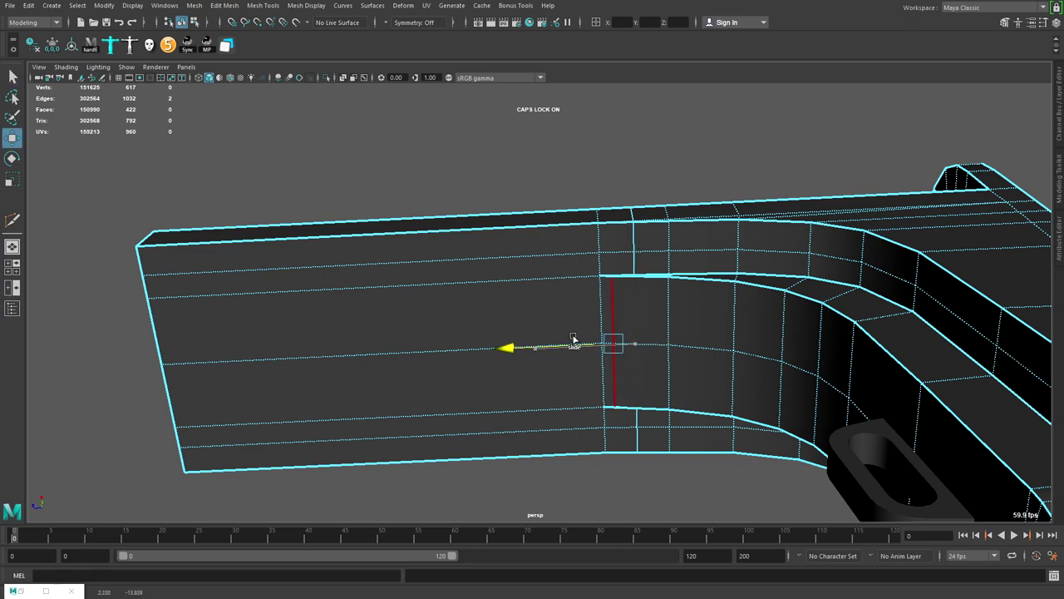
{"action": "key", "text": "ctrl+z"}
{"action": "key", "text": "ctrl+z"}
{"action": "key", "text": "ctrl+z"}
{"action": "key", "text": "ctrl+z"}
{"action": "key", "text": "ctrl+z"}
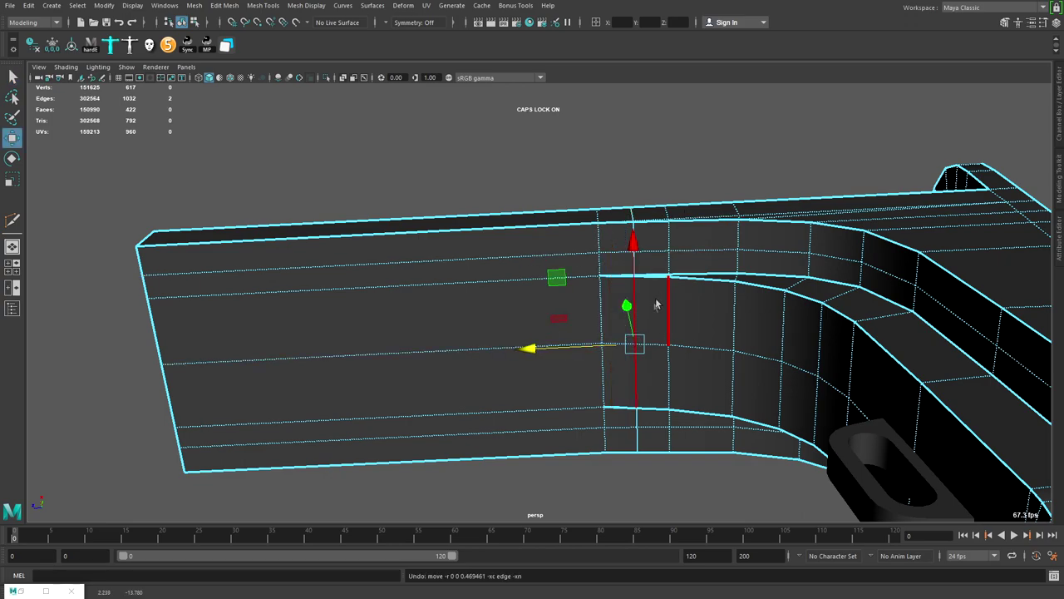
{"action": "key", "text": "ctrl+z"}
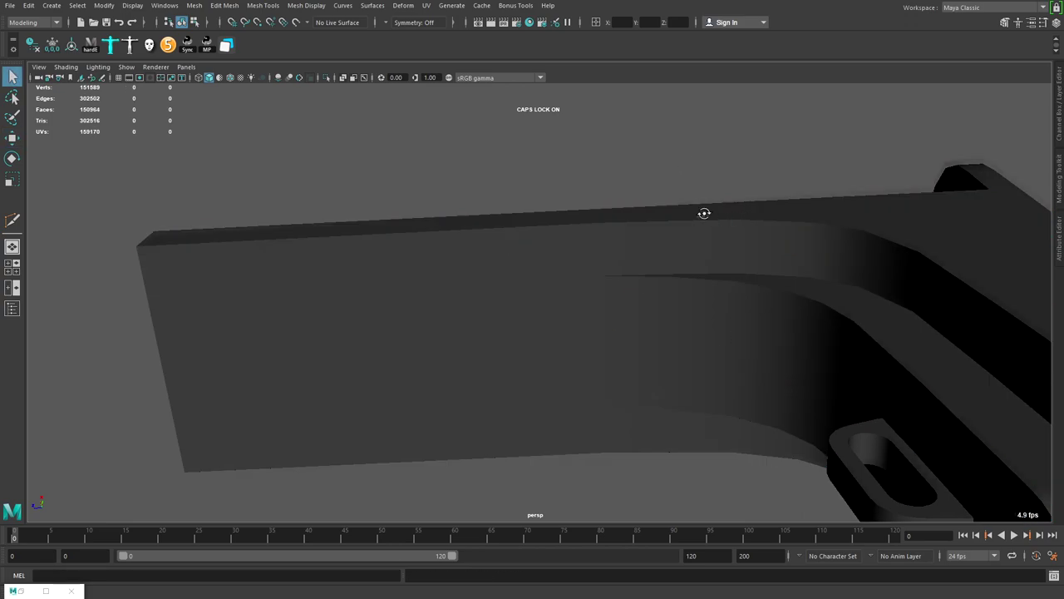
Orbit around the restored stock mesh, clear the selection and switch back to ZBrush.
{"action": "left_click_drag", "start_coordinate": [704, 213], "coordinate": [757, 326], "text": "alt"}
{"action": "left_click", "coordinate": [757, 327]}
{"action": "key", "text": "alt+Tab"}
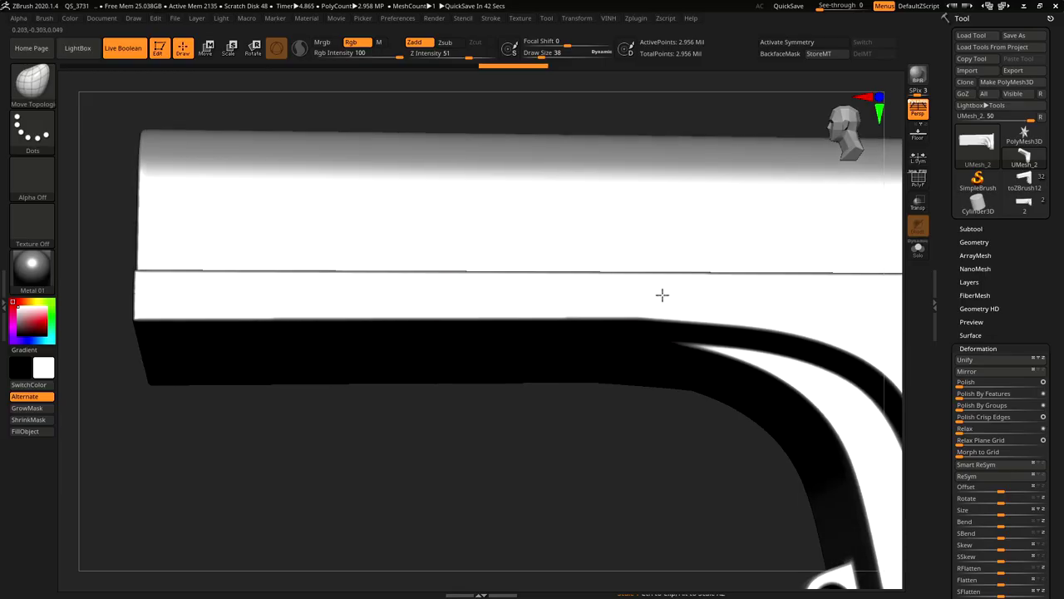
Examine the rounded edges along the barrel, grip recess and slotted loop on the polished mesh.
{"action": "right_click_drag", "start_coordinate": [662, 296], "coordinate": [669, 317]}
{"action": "right_click_drag", "start_coordinate": [713, 356], "coordinate": [650, 390], "text": "ctrl"}
{"action": "left_click_drag", "start_coordinate": [648, 390], "coordinate": [738, 306]}
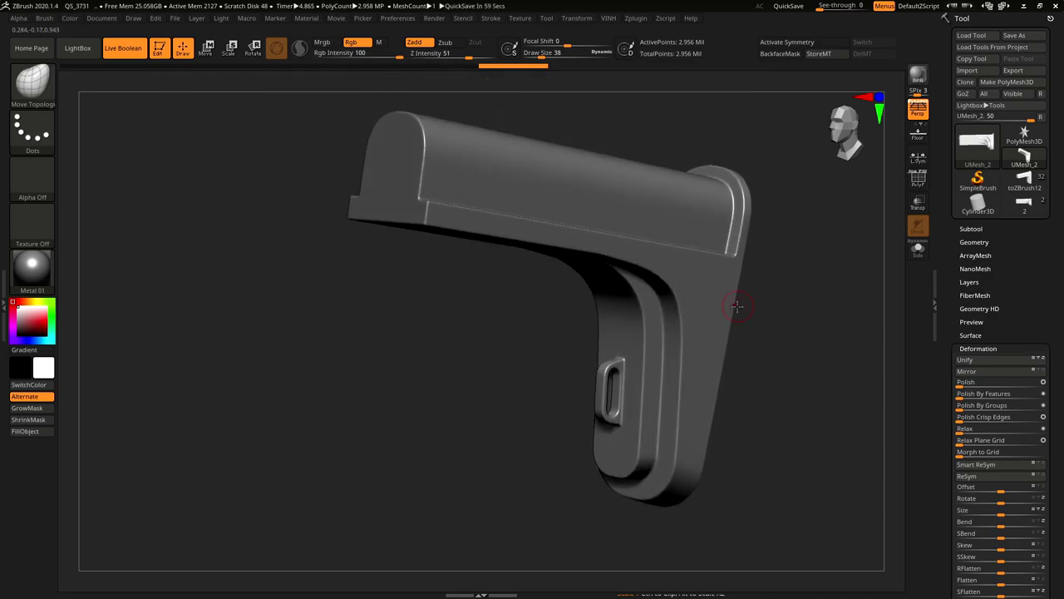
{"action": "right_click_drag", "start_coordinate": [735, 308], "coordinate": [613, 363], "text": "ctrl"}
{"action": "left_click_drag", "start_coordinate": [619, 376], "coordinate": [636, 390]}
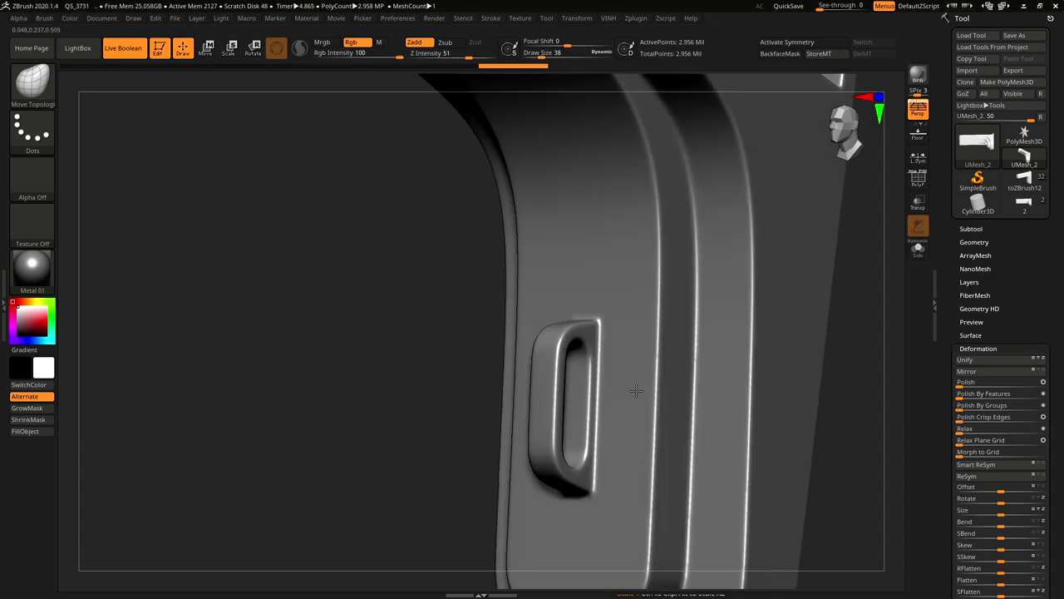
{"action": "right_click_drag", "start_coordinate": [709, 241], "coordinate": [751, 216], "text": "ctrl"}
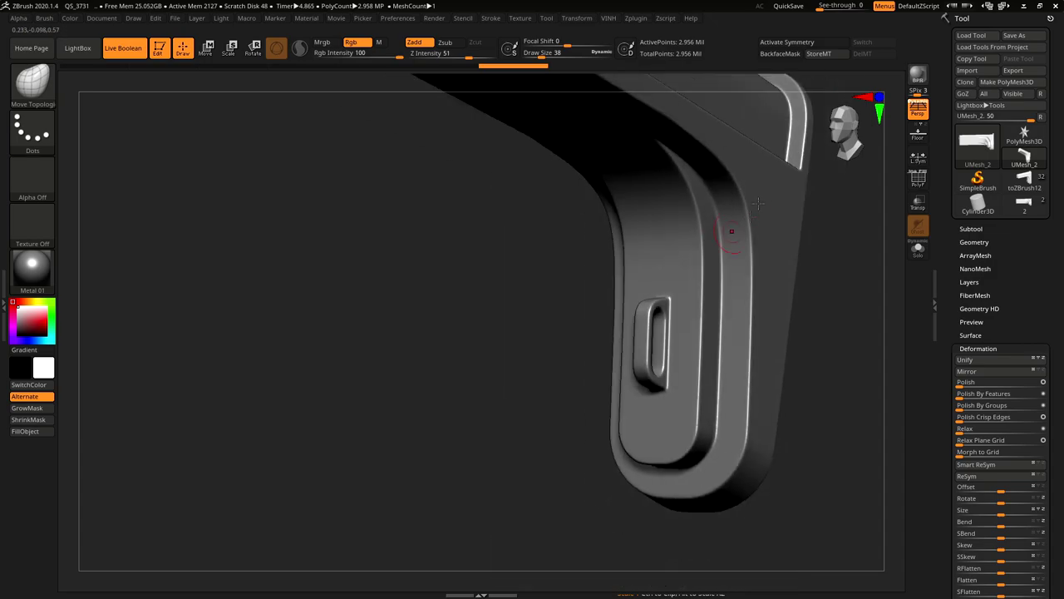
Switch to tool 2, hide the slotted loop subtool and view the stock's grip recess.
{"action": "left_click", "coordinate": [1025, 202]}
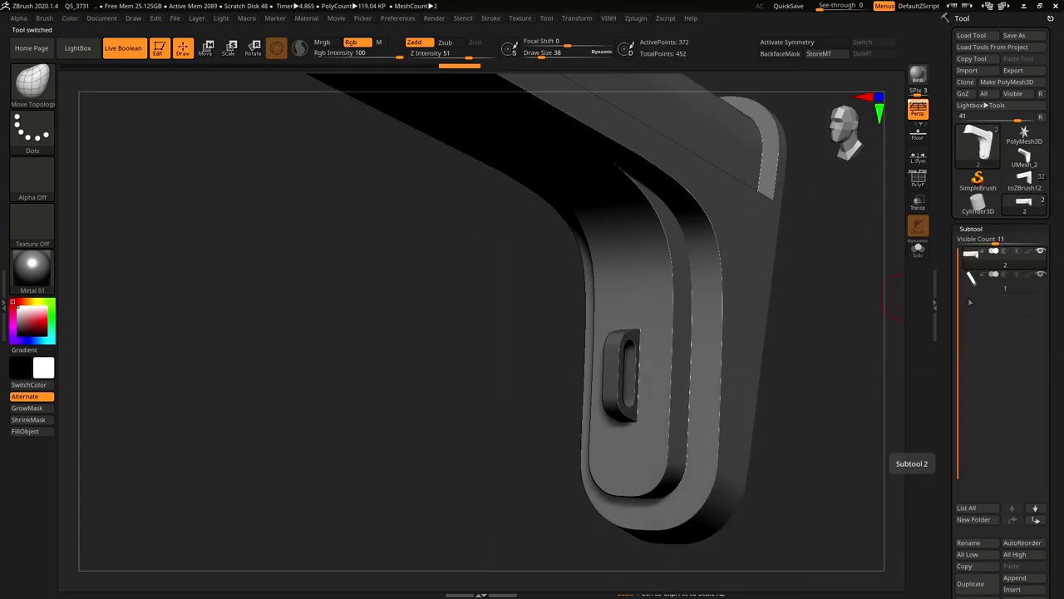
{"action": "left_click", "coordinate": [1039, 251]}
{"action": "right_click_drag", "start_coordinate": [735, 291], "coordinate": [737, 302]}
{"action": "left_click_drag", "start_coordinate": [738, 301], "coordinate": [788, 295]}
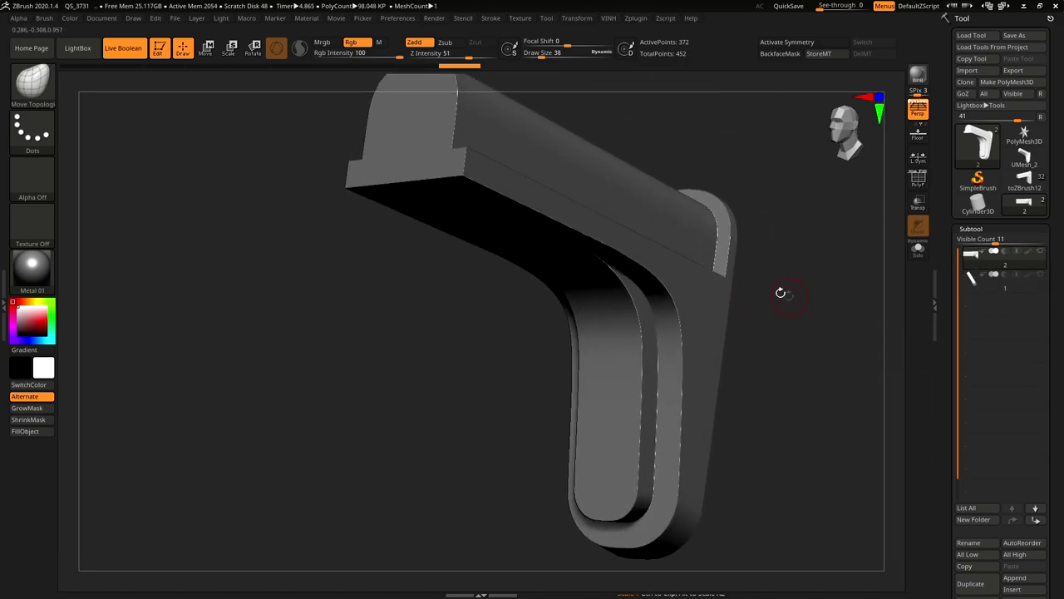
{"action": "left_click_drag", "start_coordinate": [656, 237], "coordinate": [666, 286]}
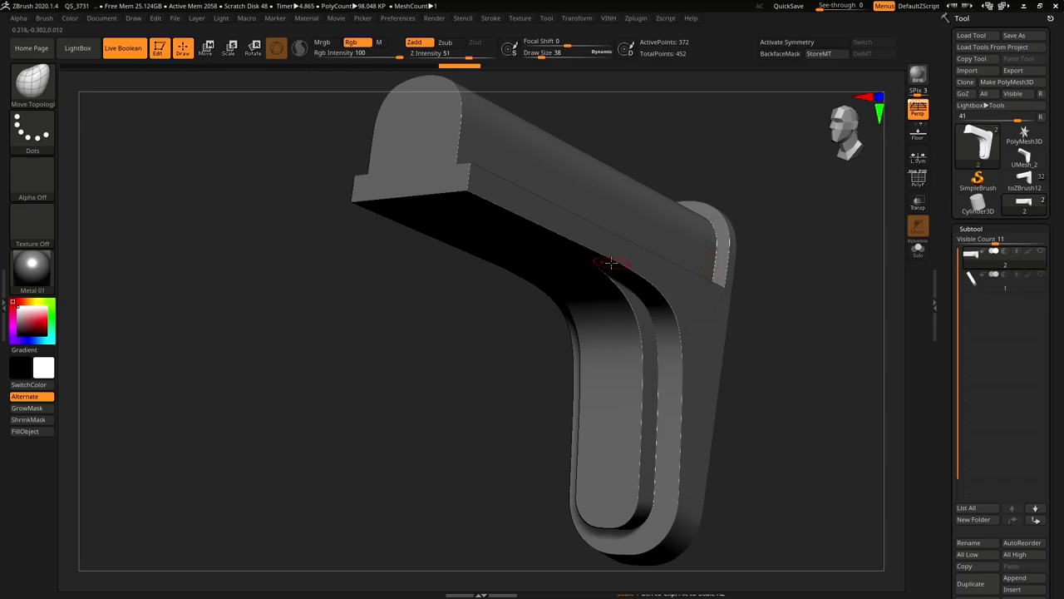
{"action": "left_click_drag", "start_coordinate": [740, 260], "coordinate": [750, 273]}
Apply the stock's dynamic subdivision and DynaMesh it at resolution 1424, checking the polygroups and wireframe.
{"action": "key", "text": "shift+space"}
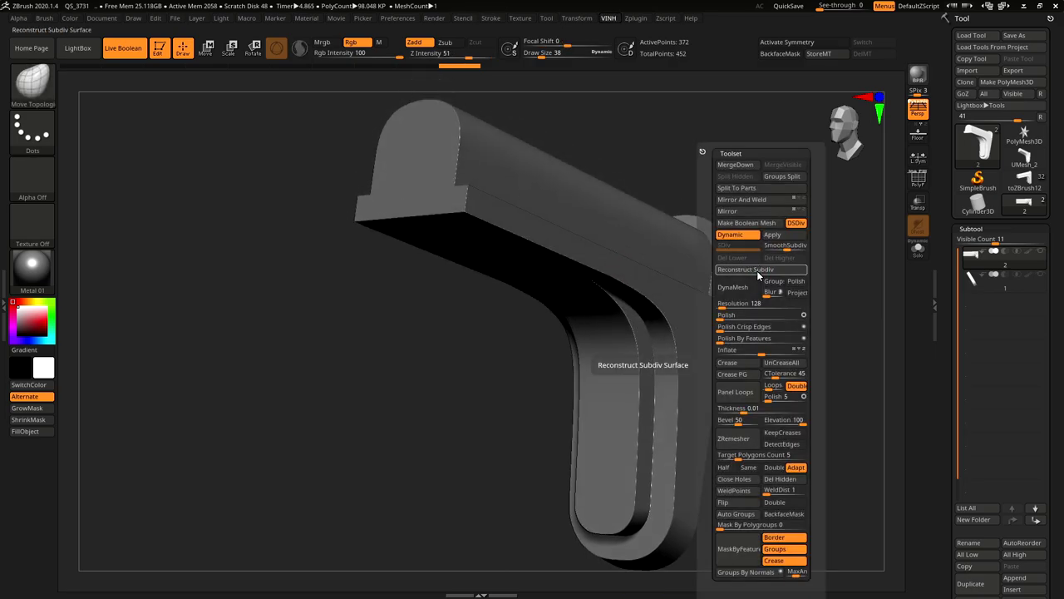
{"action": "left_click", "coordinate": [775, 236]}
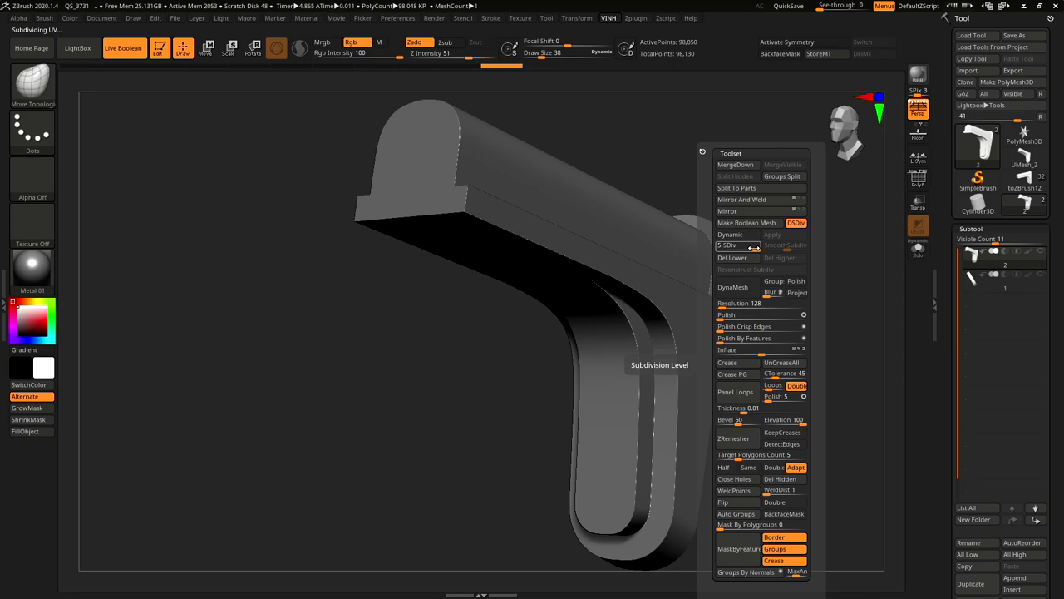
{"action": "left_click_drag", "start_coordinate": [720, 304], "coordinate": [735, 305]}
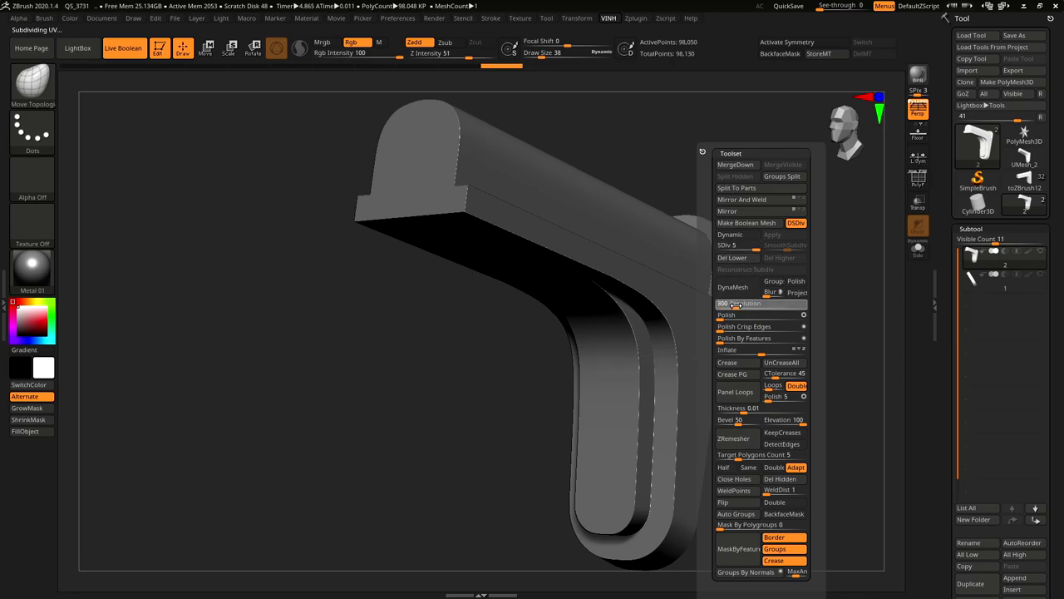
{"action": "left_click", "coordinate": [733, 286]}
{"action": "left_click", "coordinate": [703, 312]}
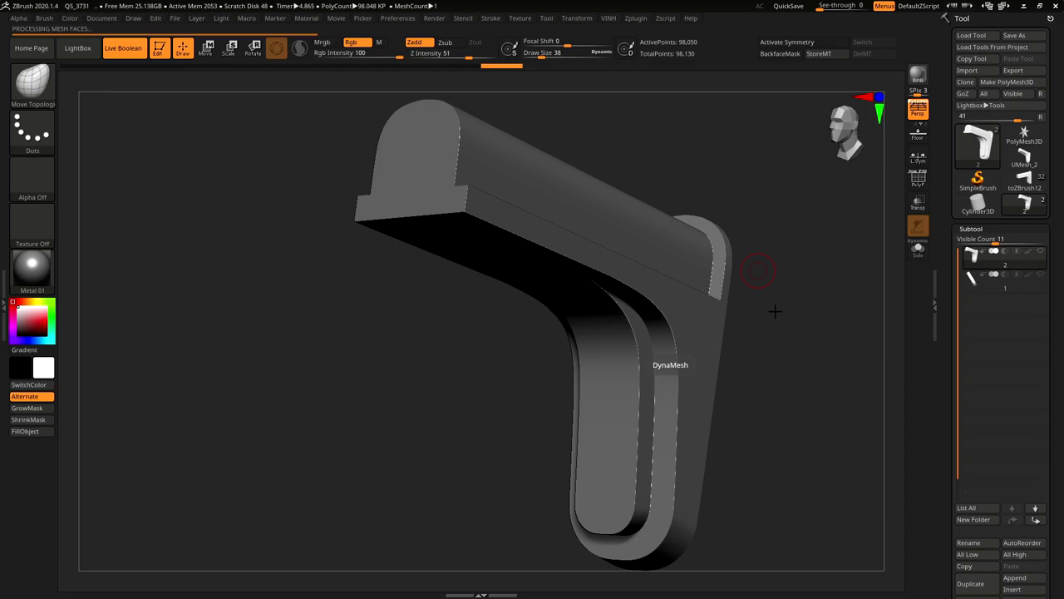
{"action": "left_click_drag", "start_coordinate": [829, 337], "coordinate": [636, 242]}
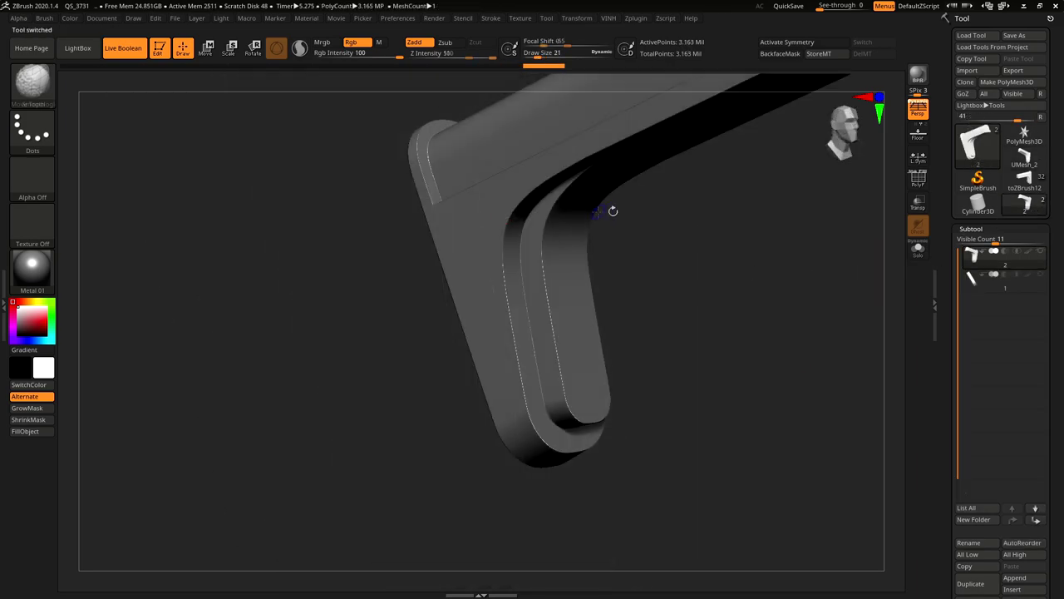
{"action": "key", "text": "shift+f"}
{"action": "key", "text": "shift+f"}
{"action": "mouse_move", "coordinate": [622, 211]}
{"action": "left_mouse_down"}
{"action": "mouse_move", "coordinate": [651, 278]}
{"action": "mouse_move", "coordinate": [632, 271]}
{"action": "mouse_move", "coordinate": [640, 263]}
{"action": "left_mouse_up"}
Try Polish Crisp Edges at about 23 on the DynaMeshed stock and undo it.
{"action": "key", "text": "shift+v"}
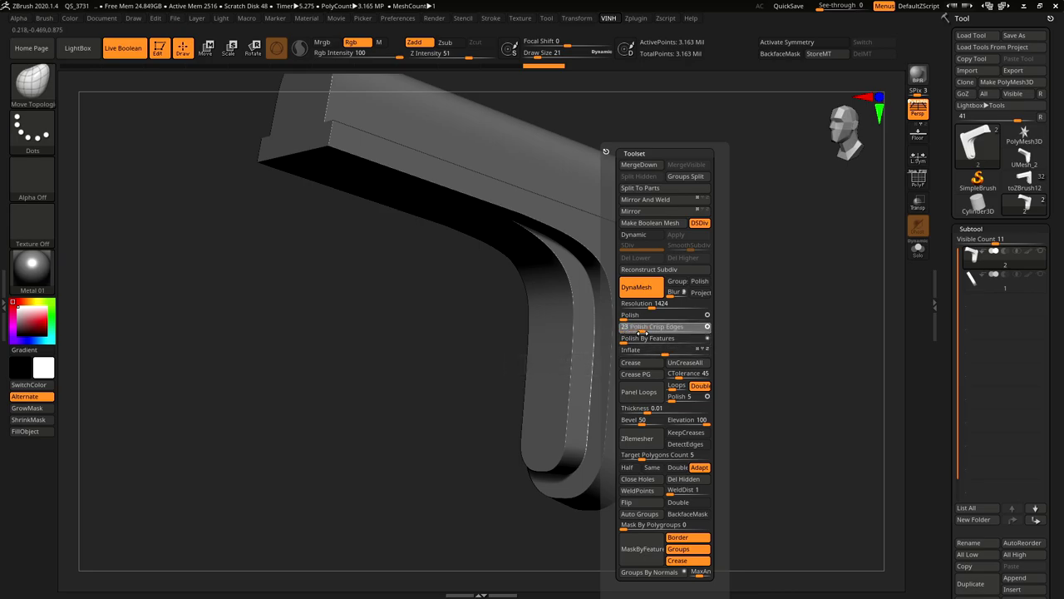
{"action": "right_click_drag", "start_coordinate": [571, 372], "coordinate": [499, 242]}
{"action": "left_click_drag", "start_coordinate": [625, 240], "coordinate": [714, 304]}
{"action": "key", "text": "ctrl+z"}
Try a stronger Polish Crisp Edges pass at about 51 on the stock and undo it.
{"action": "key", "text": "space"}
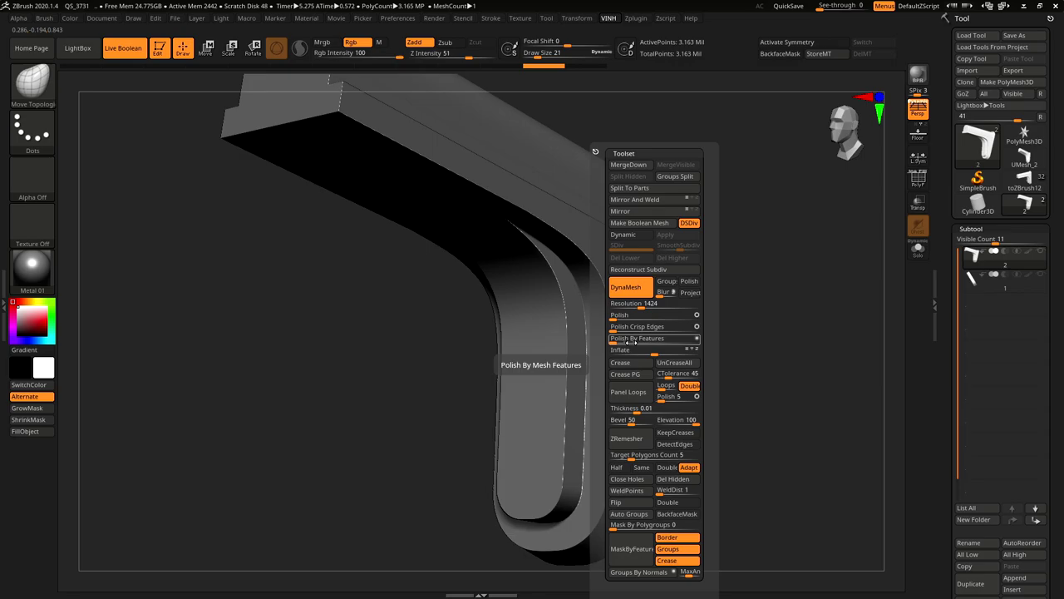
{"action": "left_click_drag", "start_coordinate": [636, 328], "coordinate": [641, 329]}
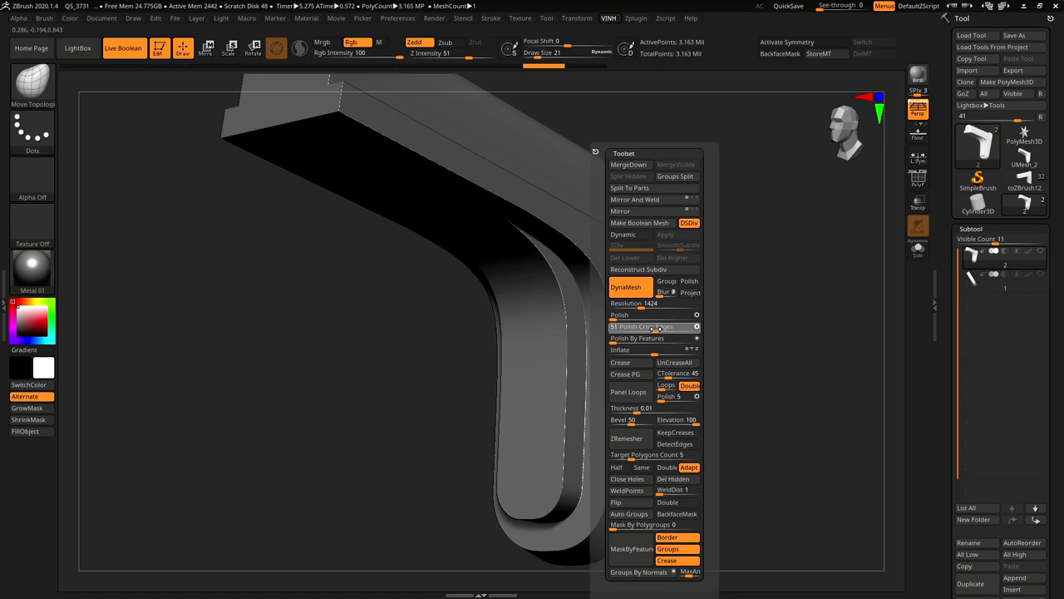
{"action": "left_click_drag", "start_coordinate": [656, 328], "coordinate": [659, 329]}
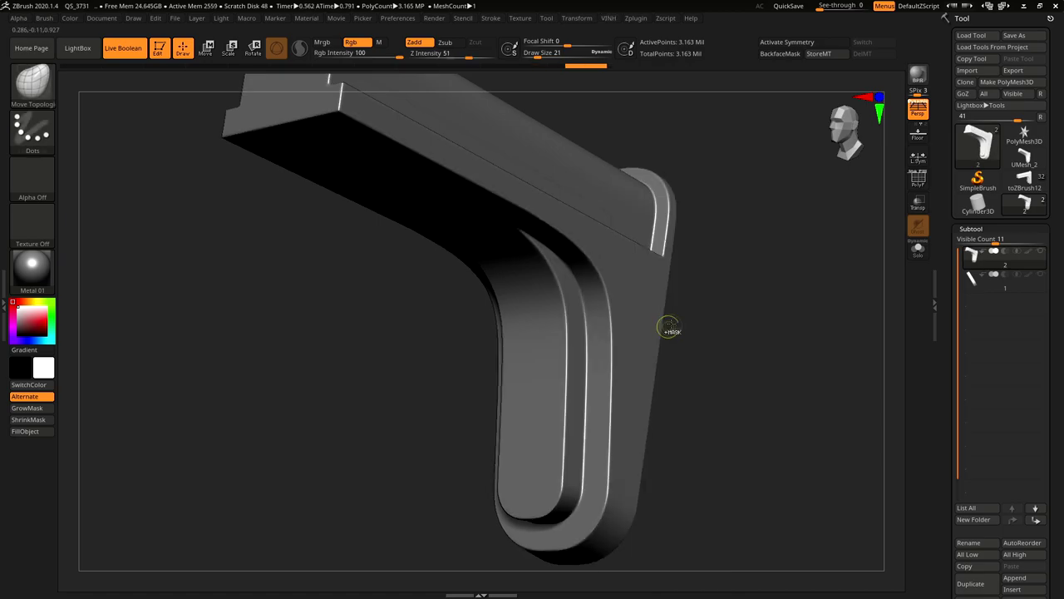
{"action": "key", "text": "ctrl+z"}
Try two successive Polish Crisp Edges passes on the stock, the first at about 27, and undo both.
{"action": "key", "text": "space"}
{"action": "left_click_drag", "start_coordinate": [665, 328], "coordinate": [689, 329]}
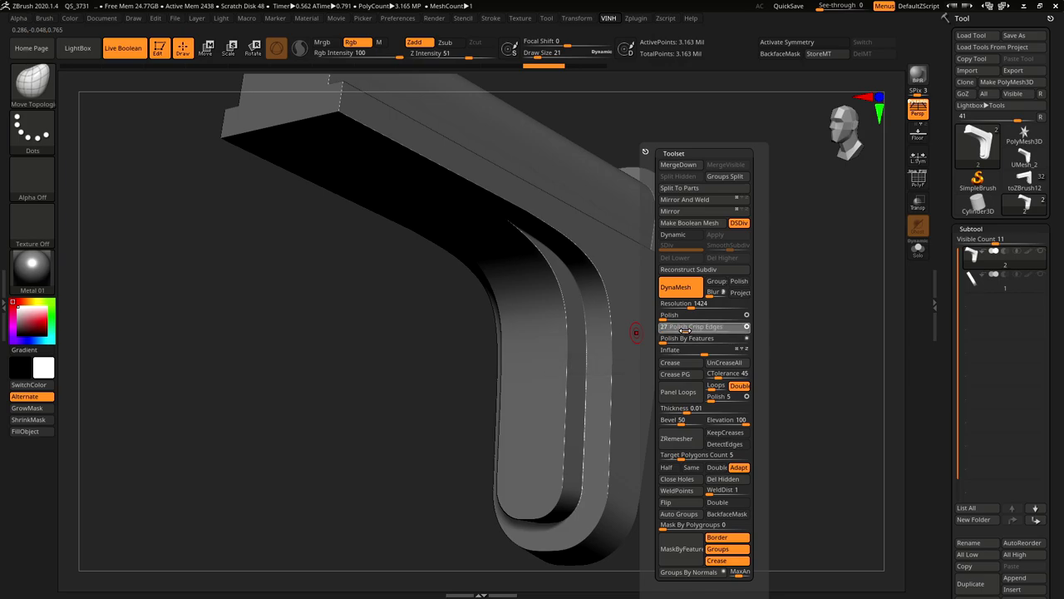
{"action": "left_click_drag", "start_coordinate": [685, 332], "coordinate": [686, 331]}
{"action": "right_click_drag", "start_coordinate": [519, 335], "coordinate": [499, 302]}
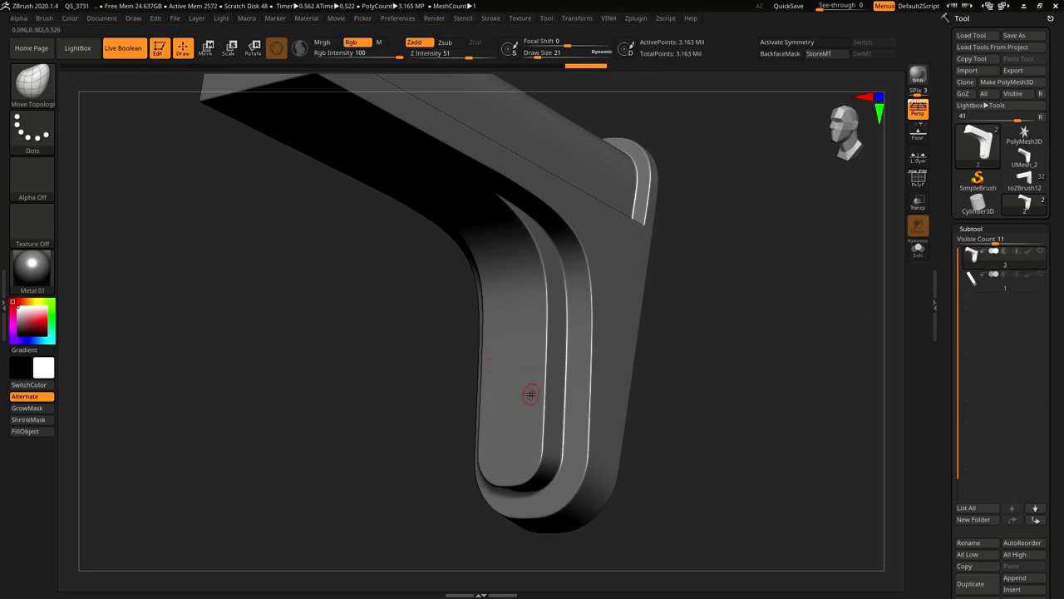
{"action": "key", "text": "2"}
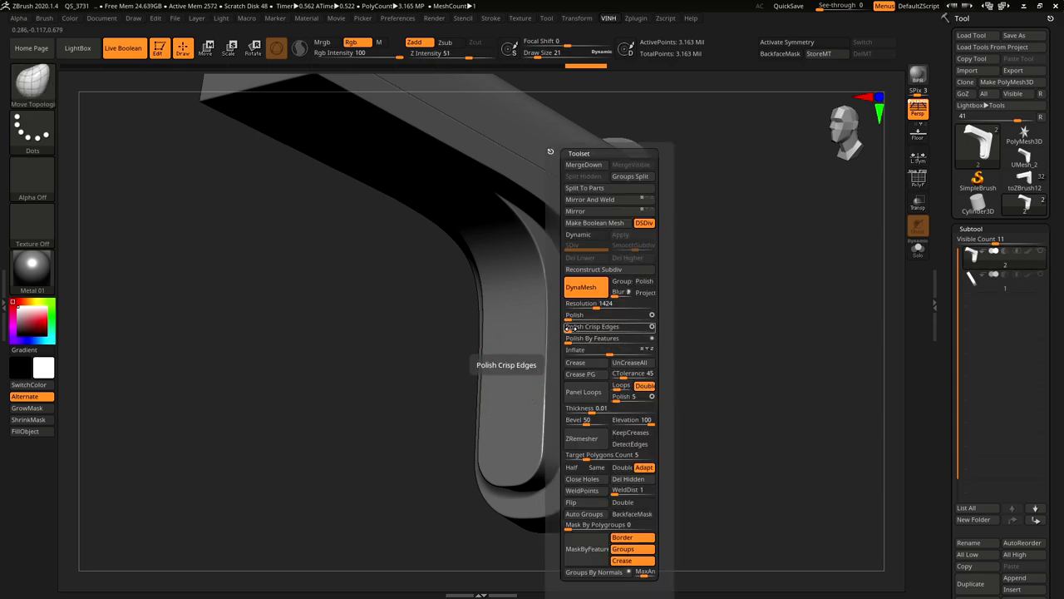
{"action": "left_click_drag", "start_coordinate": [568, 329], "coordinate": [598, 330]}
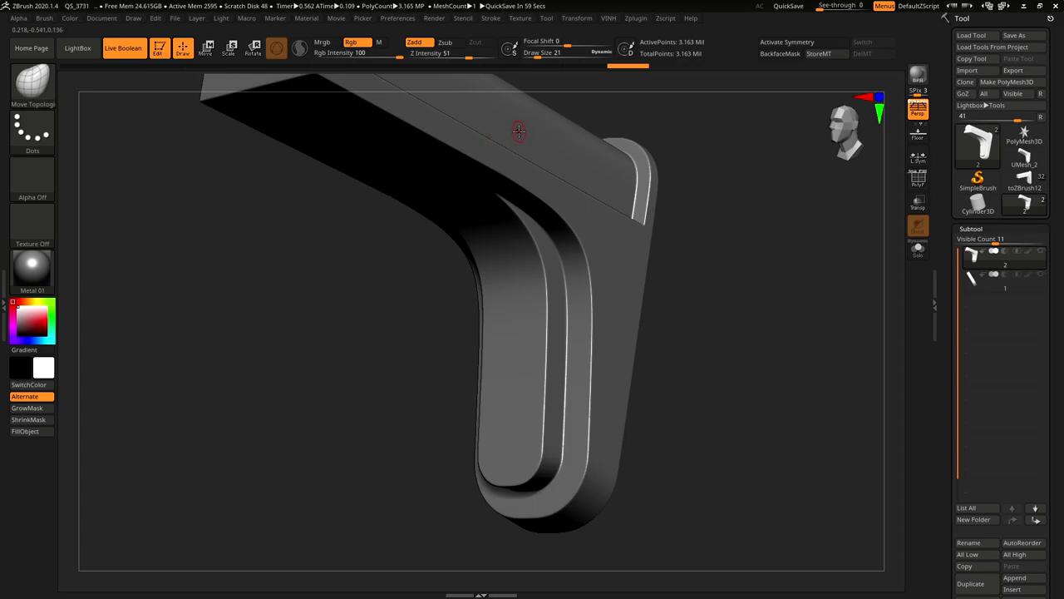
{"action": "left_click_drag", "start_coordinate": [663, 240], "coordinate": [724, 183], "text": "alt"}
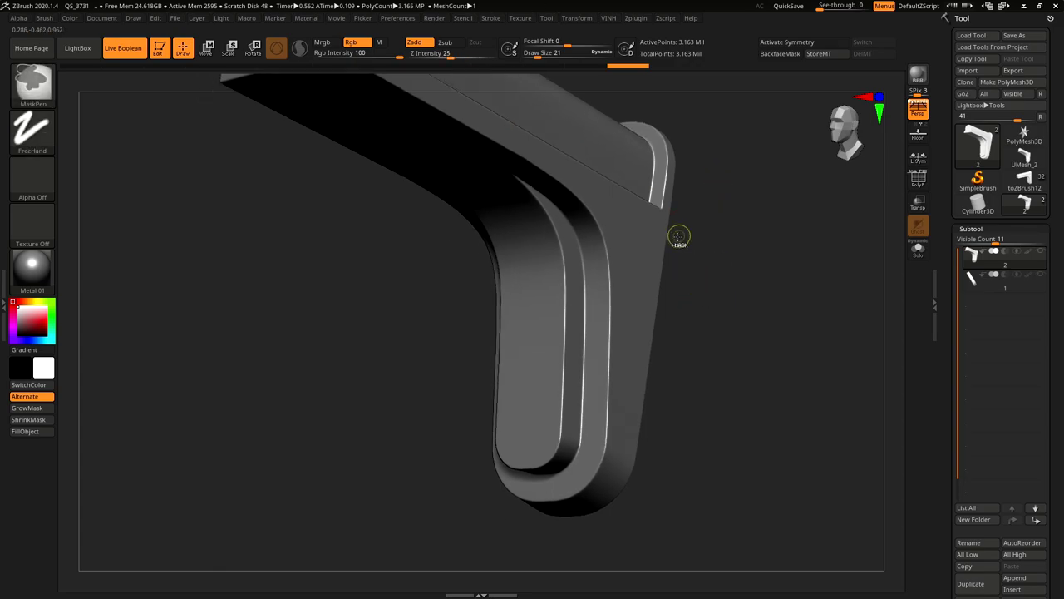
{"action": "key", "text": "ctrl+z"}
Try Polish Crisp Edges at about 74, inspect the grip recess edges and undo the pass.
{"action": "key", "text": "space"}
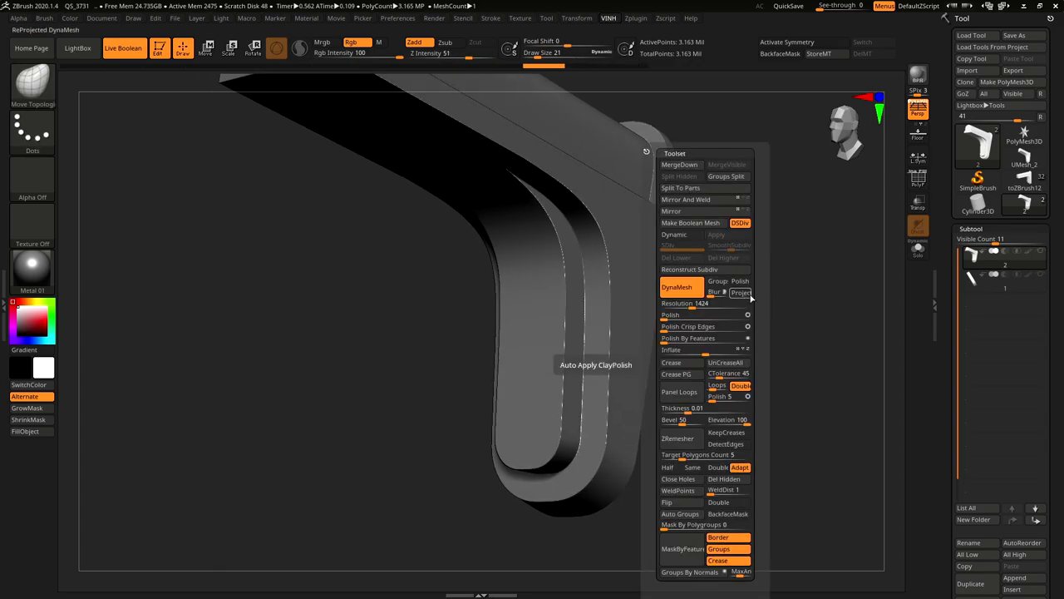
{"action": "left_click_drag", "start_coordinate": [670, 330], "coordinate": [719, 329]}
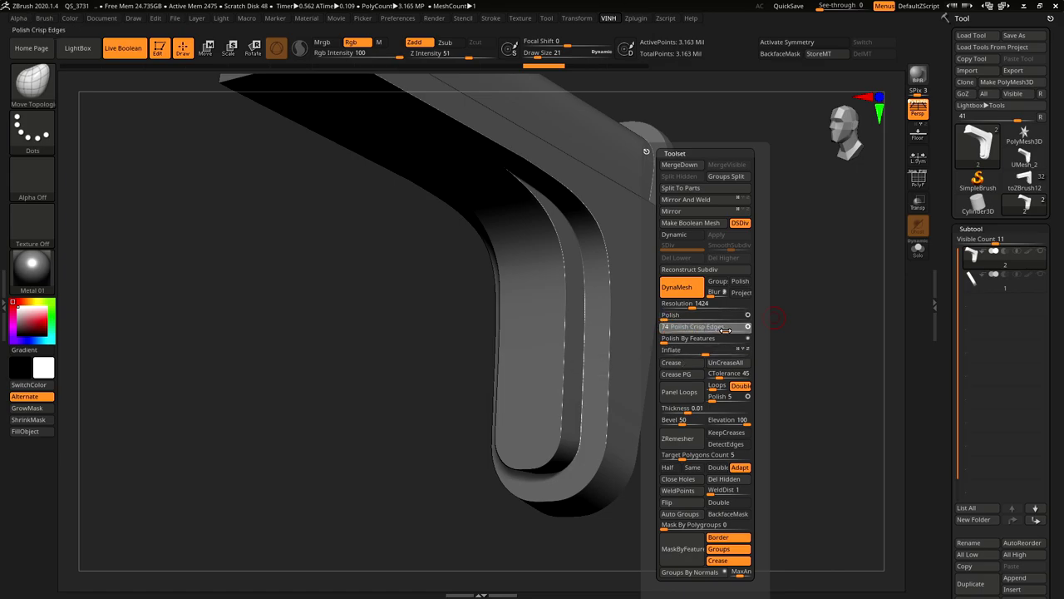
{"action": "left_click_drag", "start_coordinate": [727, 330], "coordinate": [724, 330]}
{"action": "left_click_drag", "start_coordinate": [723, 330], "coordinate": [722, 330]}
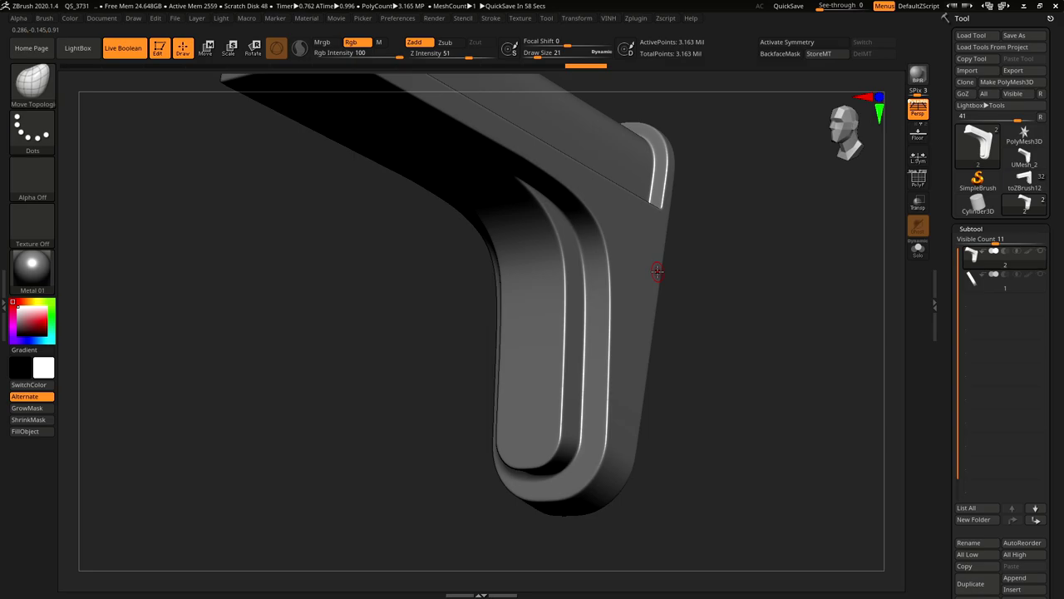
{"action": "left_click_drag", "start_coordinate": [681, 292], "coordinate": [656, 323]}
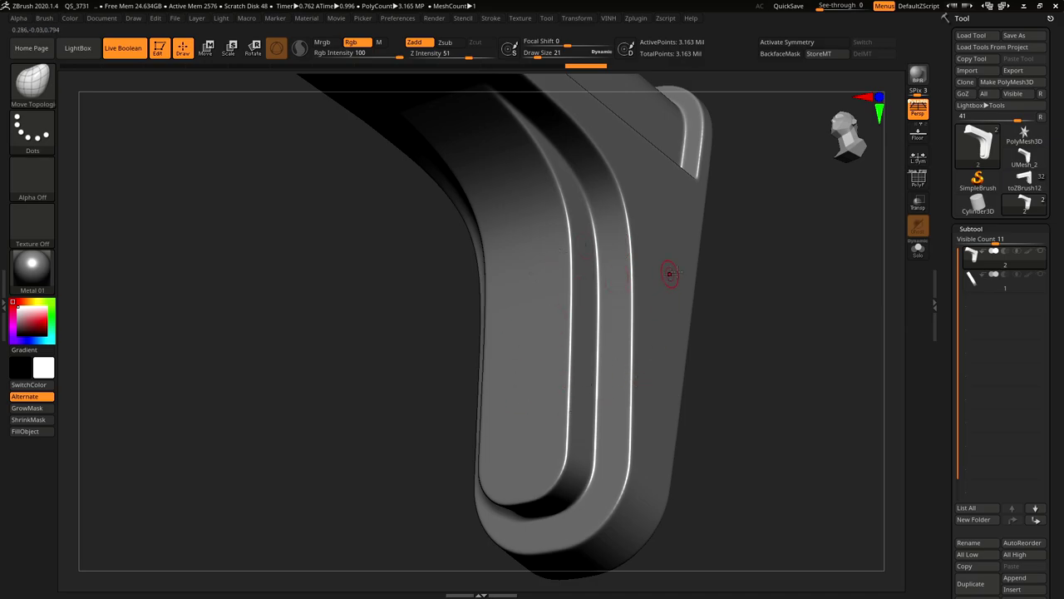
{"action": "left_click_drag", "start_coordinate": [721, 238], "coordinate": [726, 259], "text": "alt"}
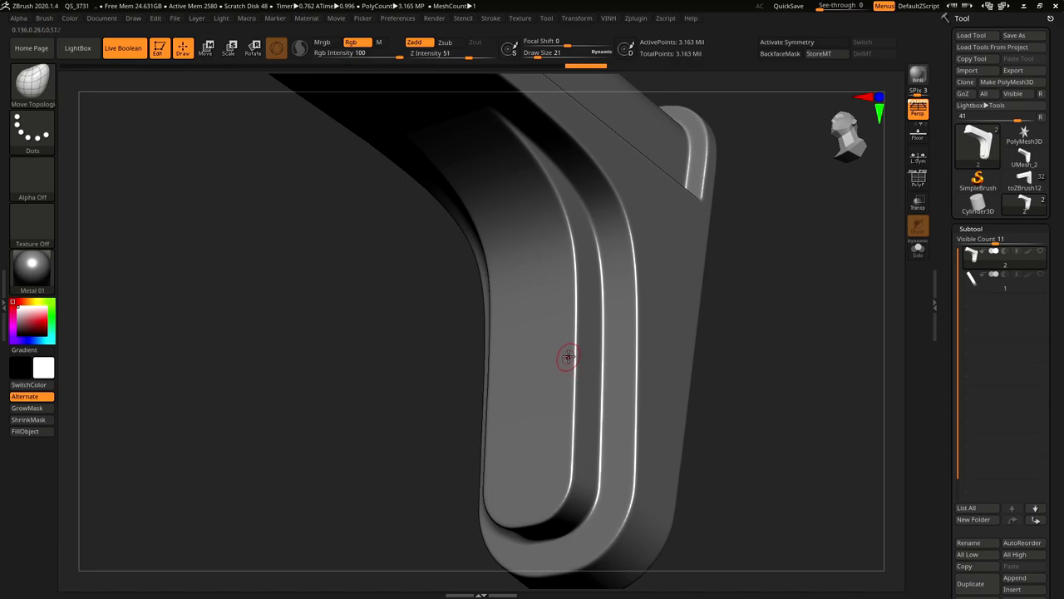
{"action": "key", "text": "ctrl+z"}
Apply Polish Crisp Edges to the stock at about 35.
{"action": "key", "text": "shift+space"}
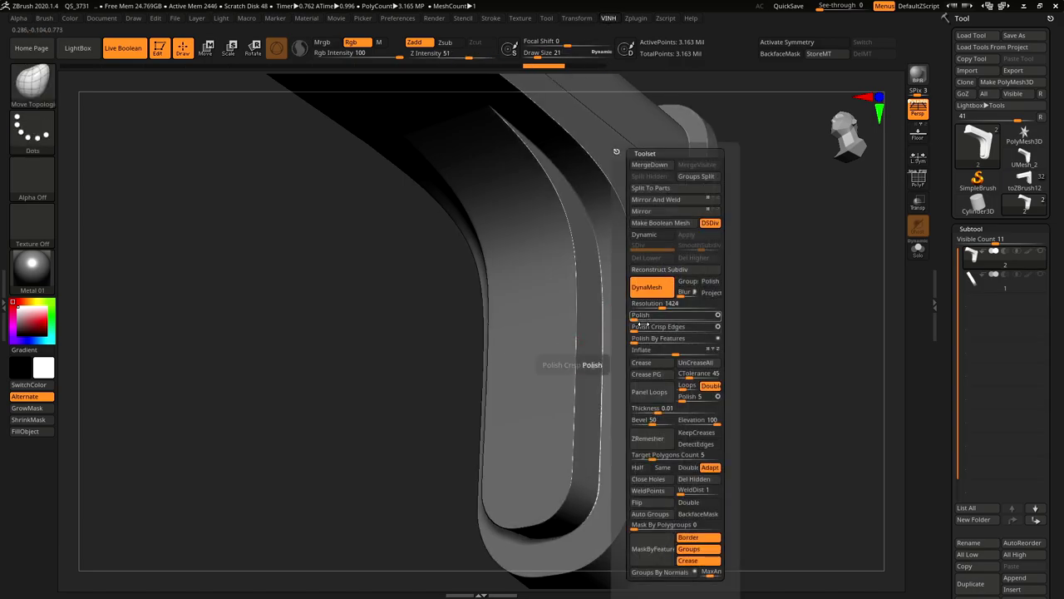
{"action": "left_click_drag", "start_coordinate": [636, 330], "coordinate": [661, 332]}
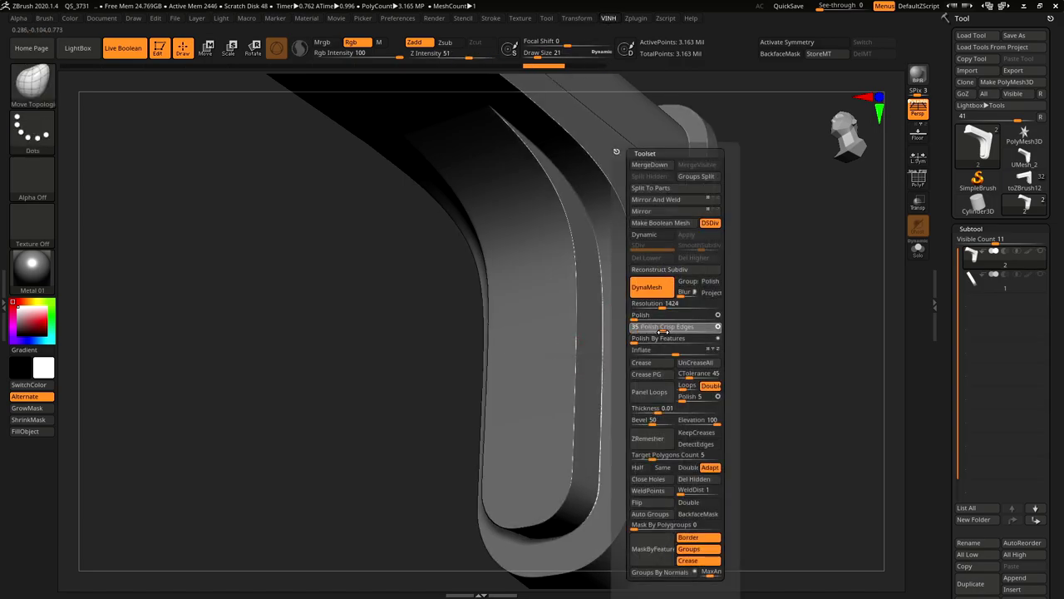
{"action": "left_click", "coordinate": [663, 327]}
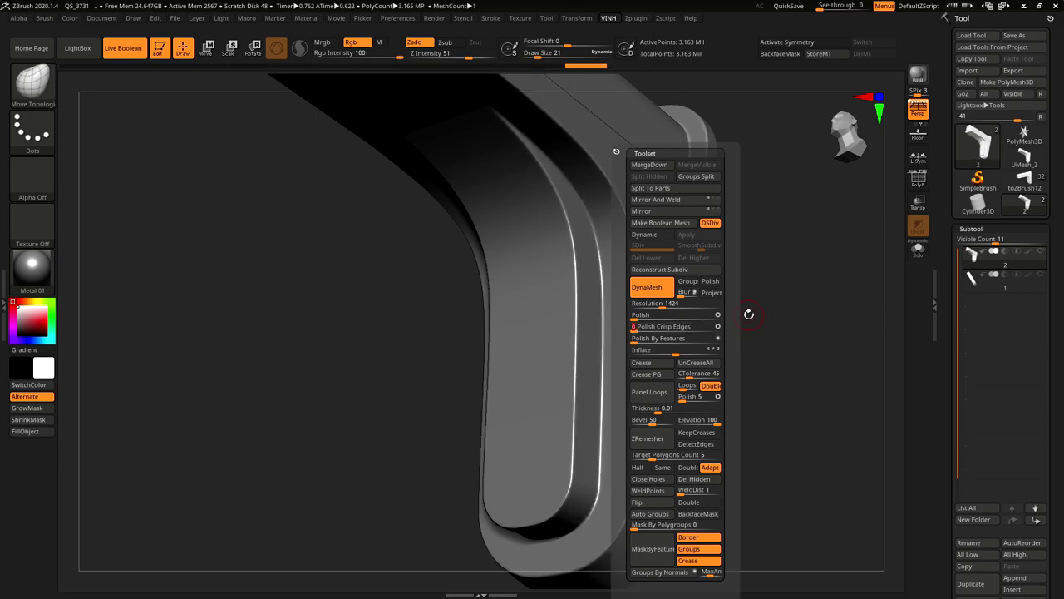
Mark the stock subtool as a Start group and show the slotted loop subtool again.
{"action": "mouse_move", "coordinate": [987, 254]}
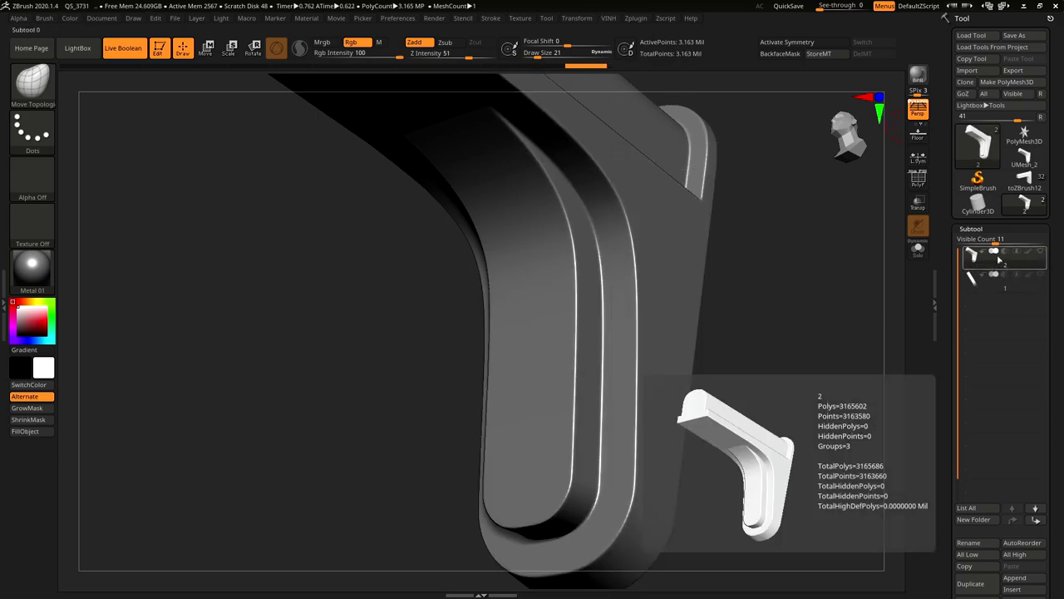
{"action": "left_click", "coordinate": [1003, 278]}
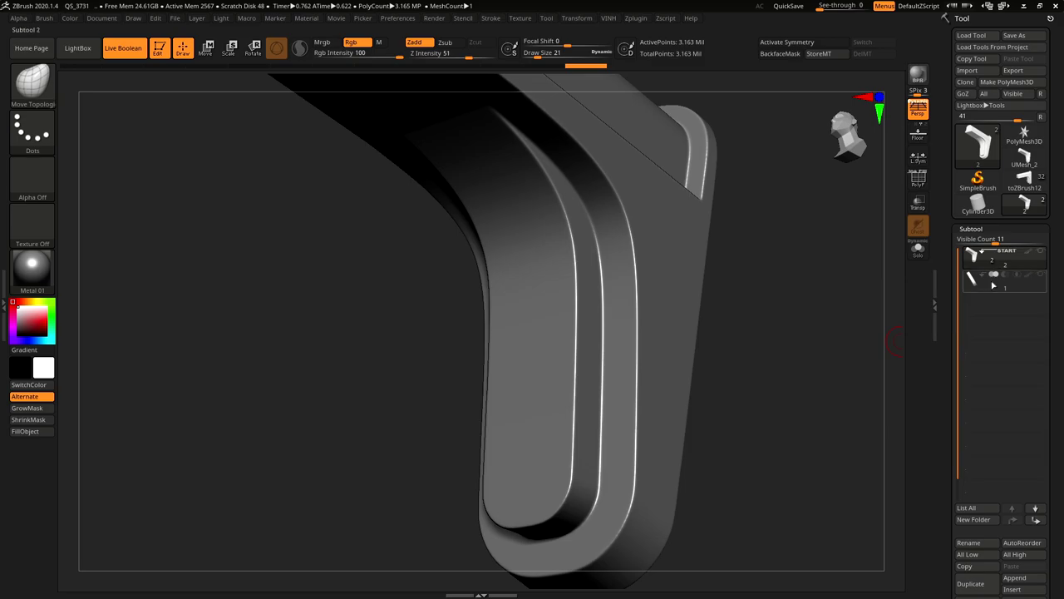
{"action": "left_click_drag", "start_coordinate": [723, 323], "coordinate": [733, 323], "text": "alt"}
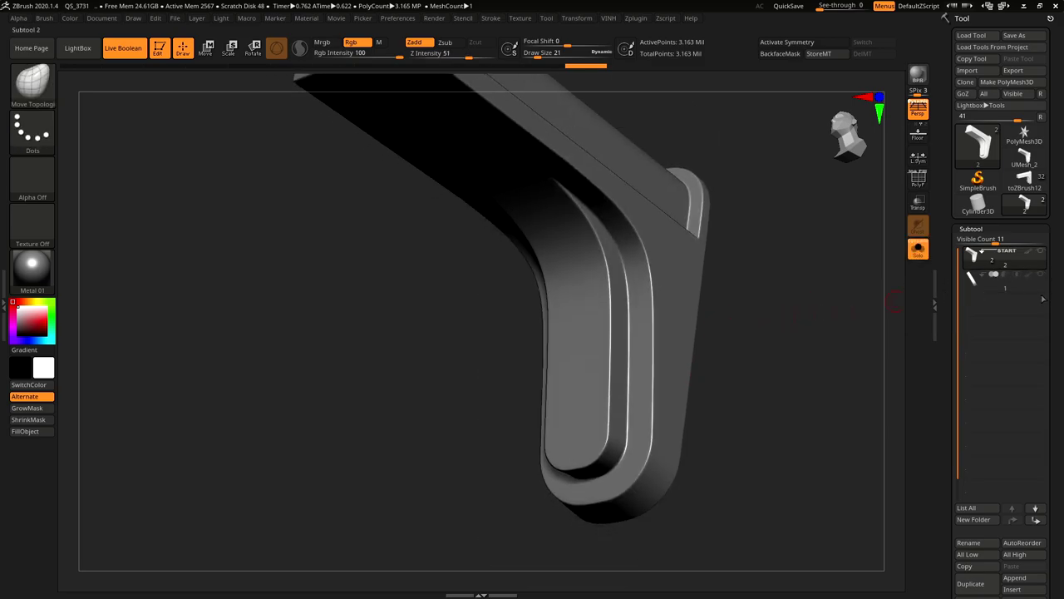
{"action": "left_click", "coordinate": [918, 247]}
{"action": "left_click", "coordinate": [1039, 274]}
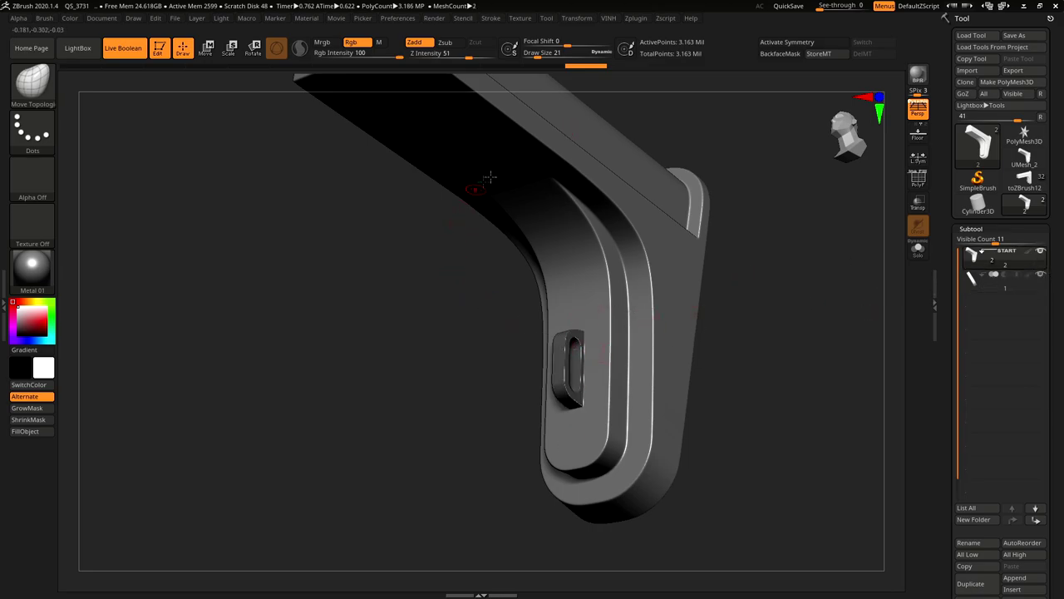
Try another light Polish Crisp Edges pass on the stock with the slotted loop shown.
{"action": "key", "text": "space"}
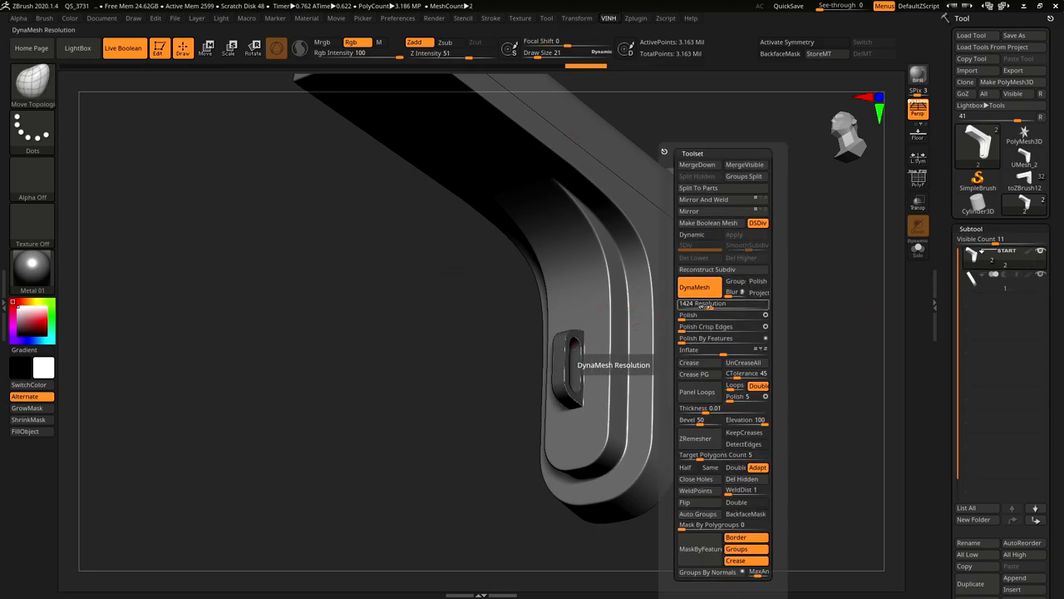
{"action": "right_click_drag", "start_coordinate": [723, 316], "coordinate": [699, 331]}
{"action": "key", "text": "space"}
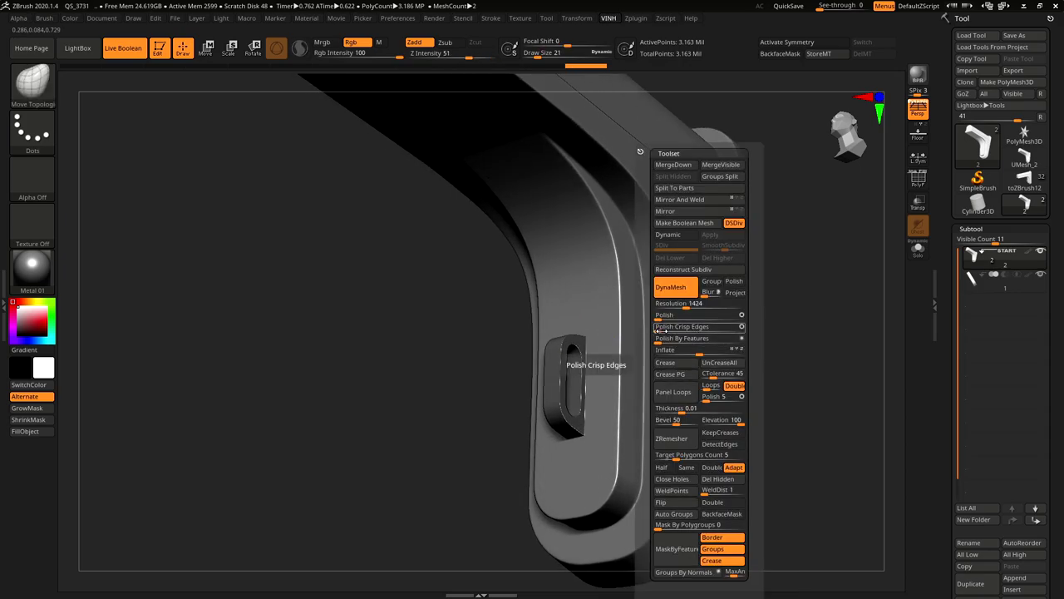
{"action": "left_click", "coordinate": [661, 330]}
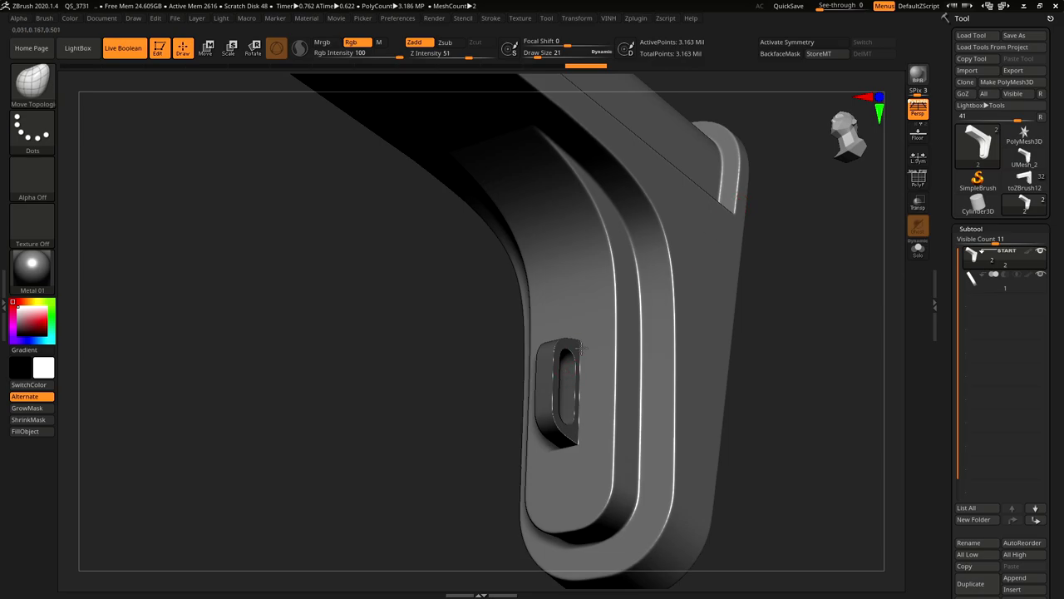
Make a Boolean mesh from the stock and slotted loop subtools and load the combined mesh as the active tool.
{"action": "right_click_drag", "start_coordinate": [582, 351], "coordinate": [559, 350], "text": "ctrl"}
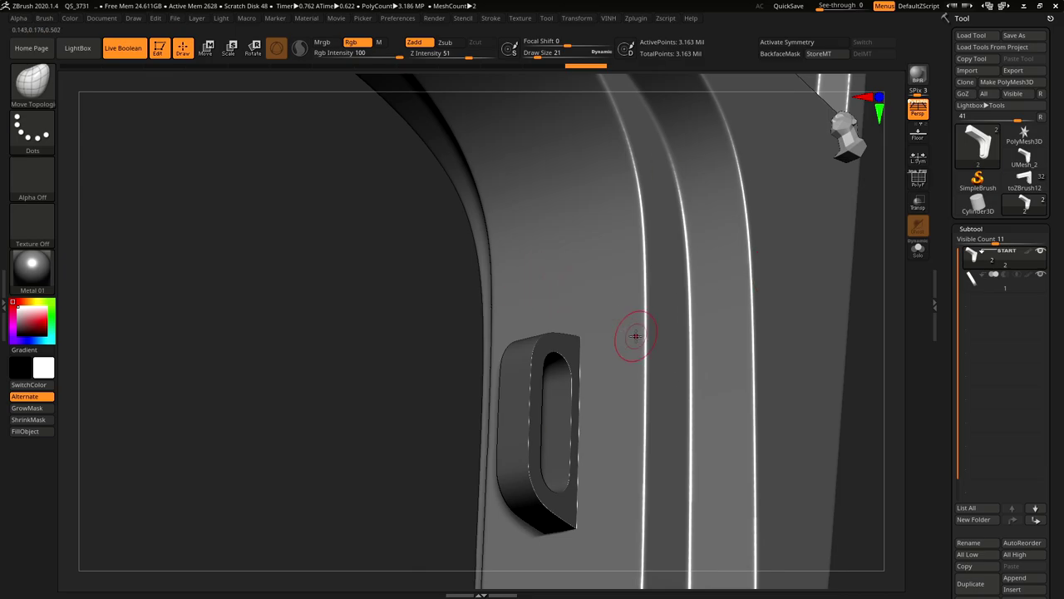
{"action": "right_click_drag", "start_coordinate": [691, 350], "coordinate": [883, 225], "text": "ctrl"}
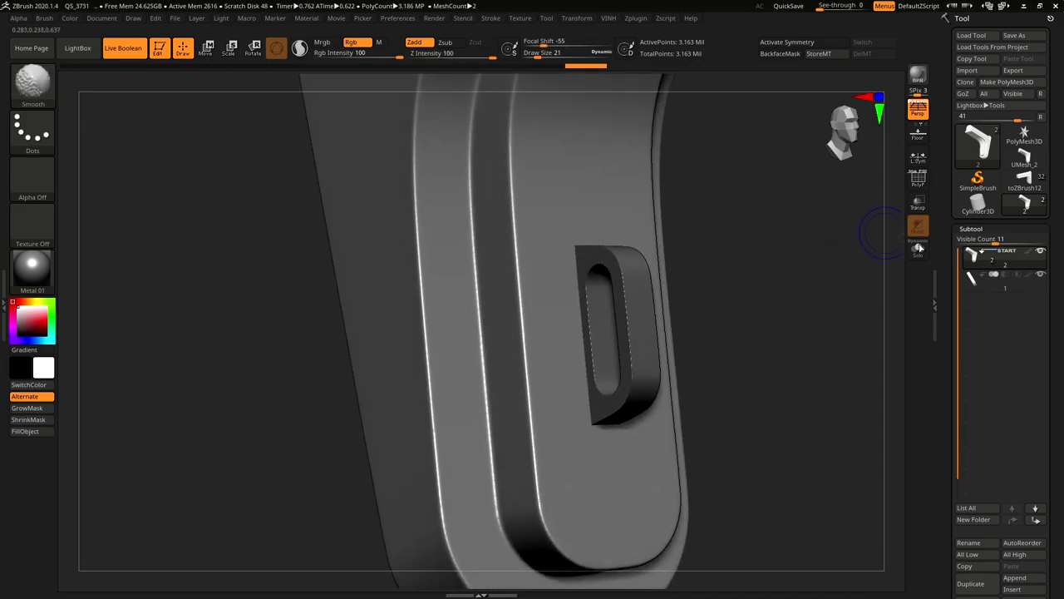
{"action": "key", "text": "2"}
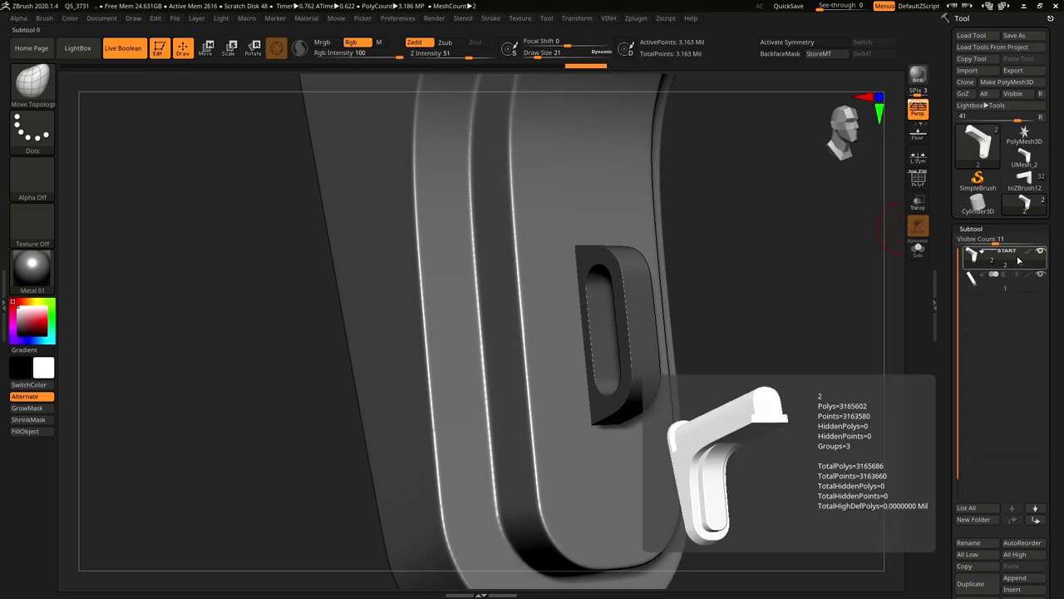
{"action": "key", "text": "space"}
{"action": "left_click", "coordinate": [773, 223]}
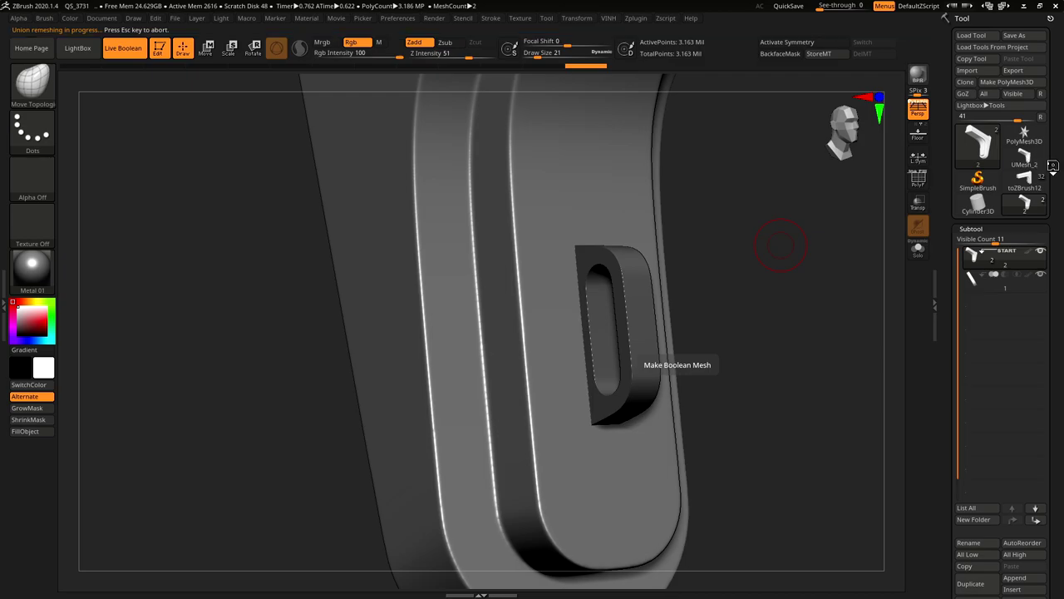
{"action": "mouse_move", "coordinate": [987, 208]}
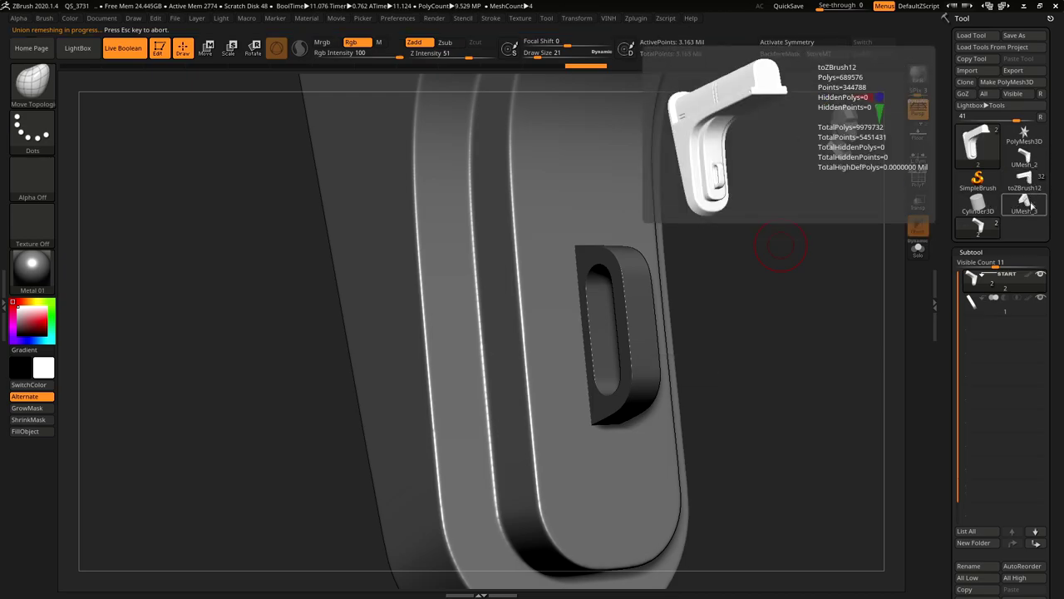
{"action": "left_click", "coordinate": [1025, 208]}
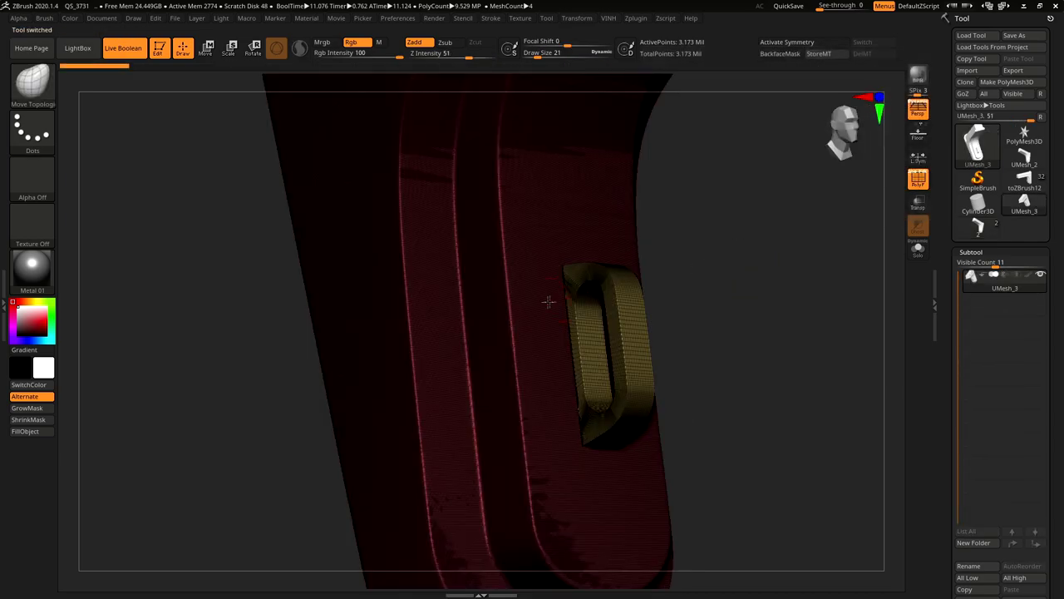
Hide the wireframe display and DynaMesh the combined stock at resolution 1728.
{"action": "left_click_drag", "start_coordinate": [664, 343], "coordinate": [740, 197], "text": "alt"}
{"action": "key", "text": "2"}
{"action": "left_click_drag", "start_coordinate": [700, 305], "coordinate": [733, 305]}
{"action": "left_click", "coordinate": [726, 292]}
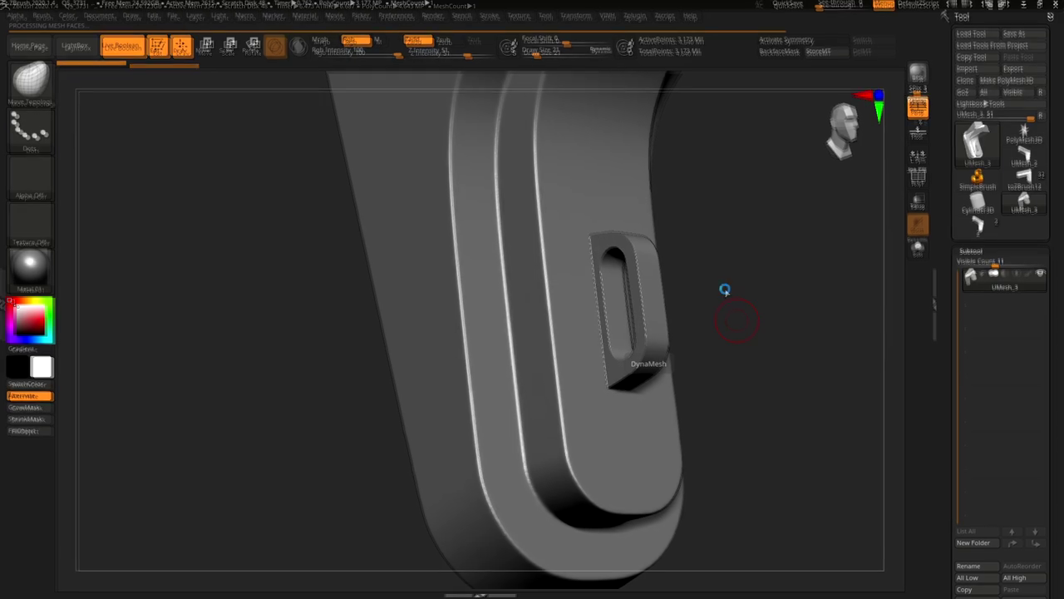
Apply Polish Crisp Edges to the DynaMeshed stock to soften its edges and the slotted loop.
{"action": "left_click_drag", "start_coordinate": [786, 293], "coordinate": [787, 292]}
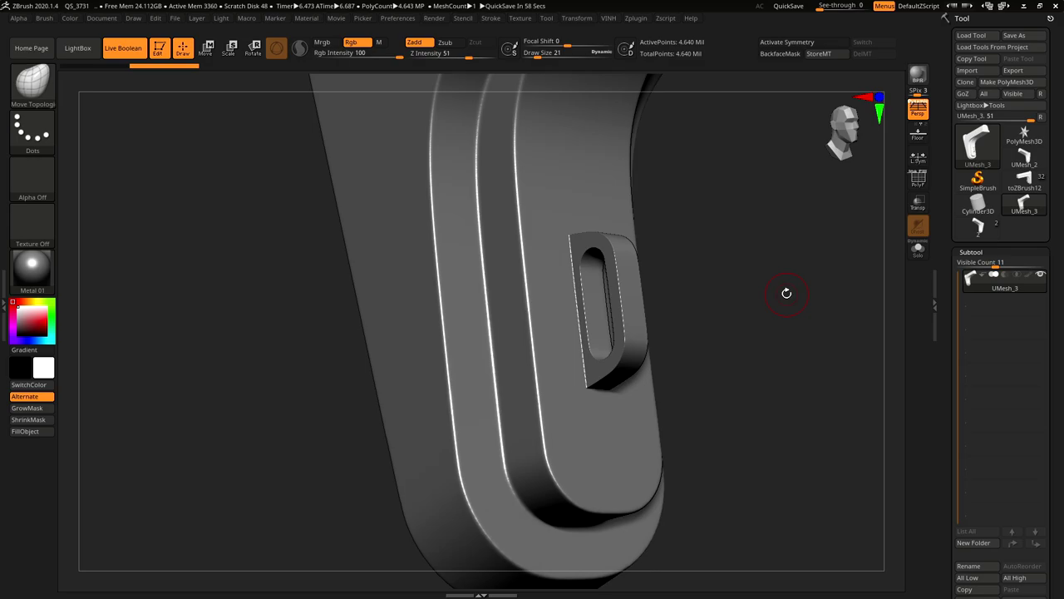
{"action": "key", "text": "shift+space"}
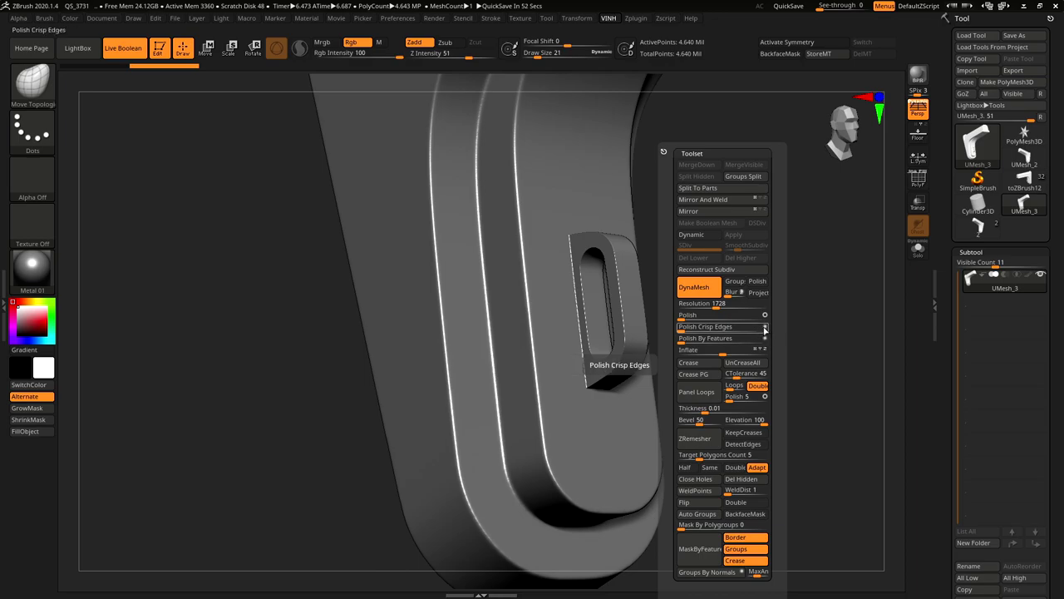
{"action": "left_click_drag", "start_coordinate": [766, 329], "coordinate": [710, 329]}
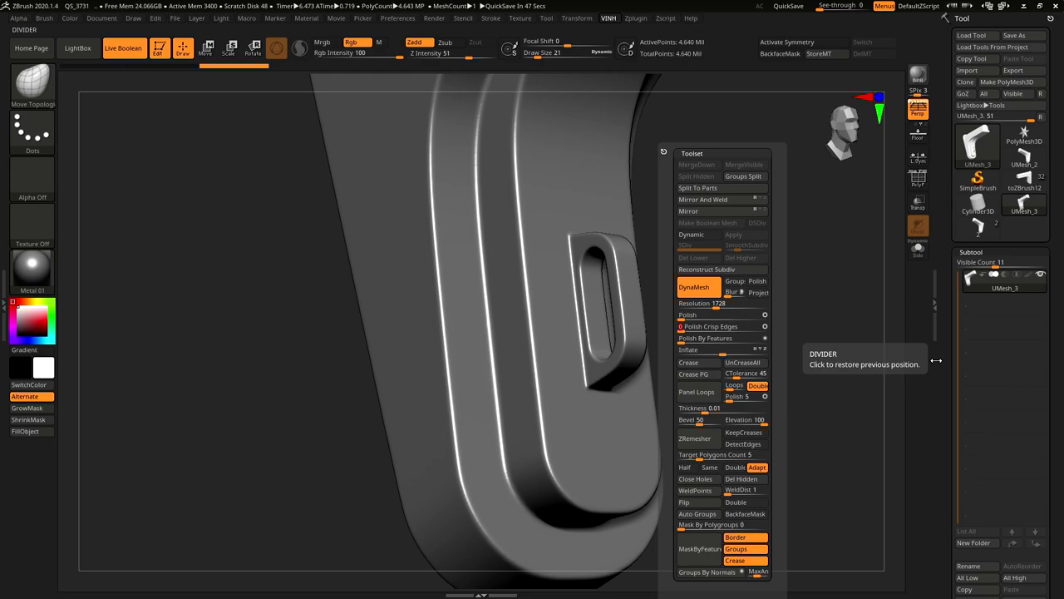
Examine the rounded edges around the slotted loop, grip recess and barrel section, briefly comparing with the low-poly stock in Maya.
{"action": "right_click_drag", "start_coordinate": [600, 289], "coordinate": [595, 214], "text": "alt"}
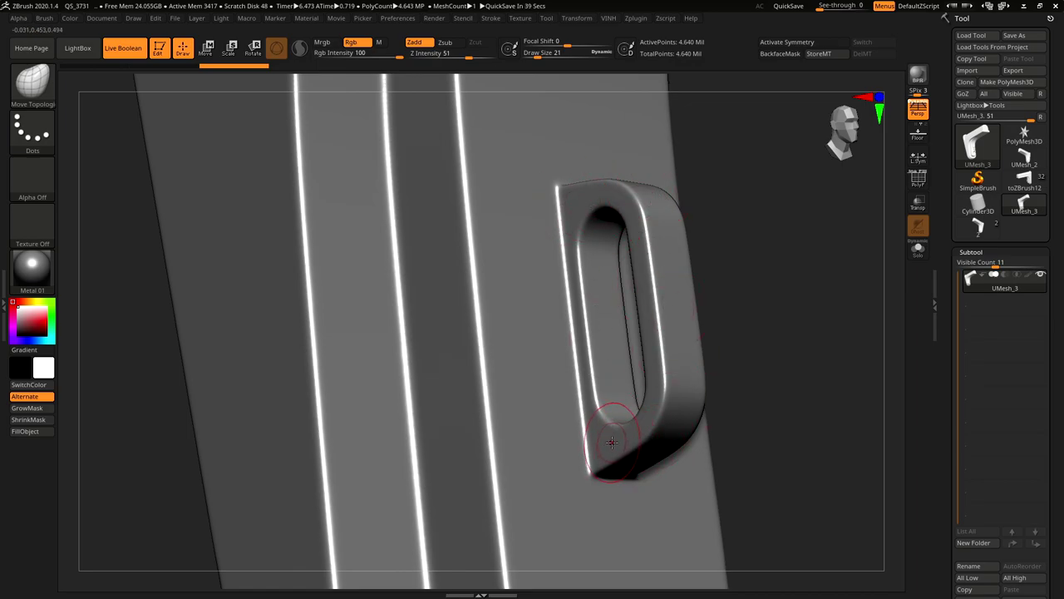
{"action": "right_click_drag", "start_coordinate": [613, 404], "coordinate": [641, 304]}
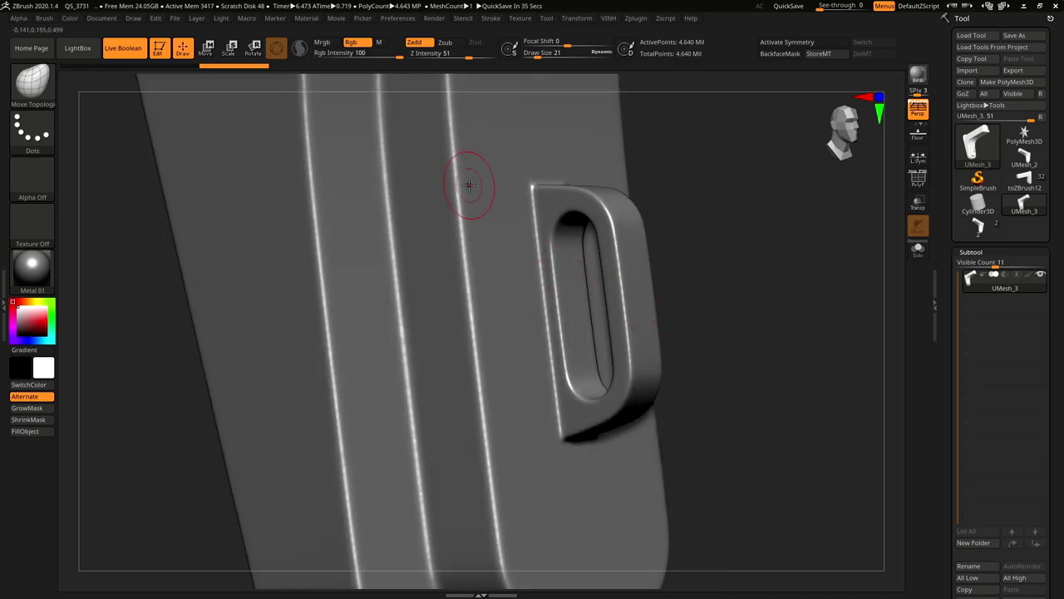
{"action": "mouse_move", "coordinate": [486, 452]}
{"action": "right_mouse_down"}
{"action": "mouse_move", "coordinate": [579, 271]}
{"action": "mouse_move", "coordinate": [607, 328]}
{"action": "mouse_move", "coordinate": [585, 310]}
{"action": "mouse_move", "coordinate": [474, 323]}
{"action": "right_mouse_up"}
{"action": "right_click_drag", "start_coordinate": [643, 248], "coordinate": [607, 185]}
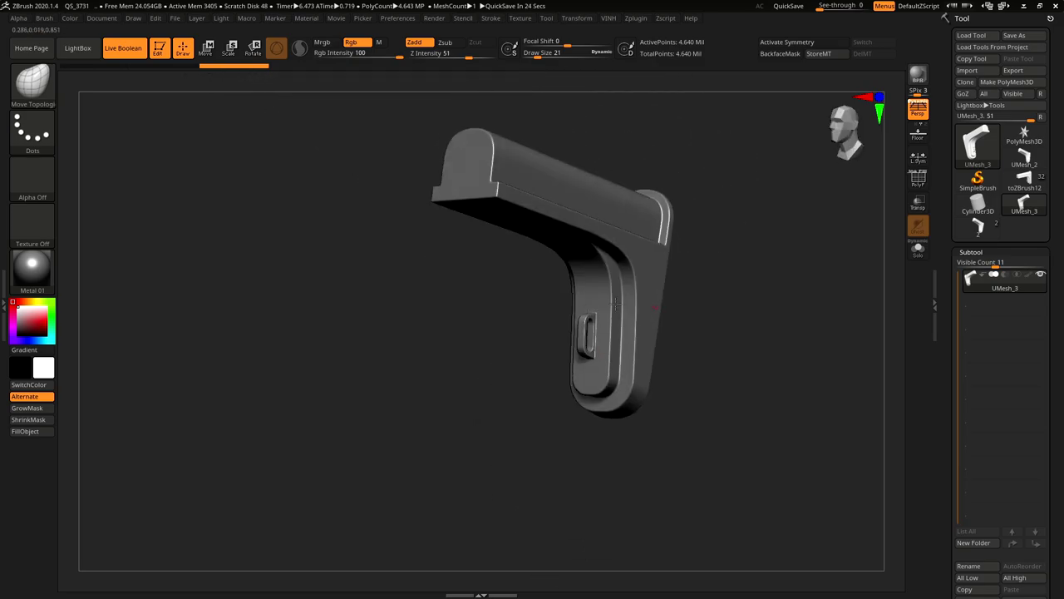
{"action": "right_click_drag", "start_coordinate": [615, 303], "coordinate": [655, 321], "text": "ctrl"}
{"action": "right_click_drag", "start_coordinate": [729, 296], "coordinate": [704, 287], "text": "alt"}
{"action": "right_click_drag", "start_coordinate": [586, 228], "coordinate": [609, 257], "text": "alt"}
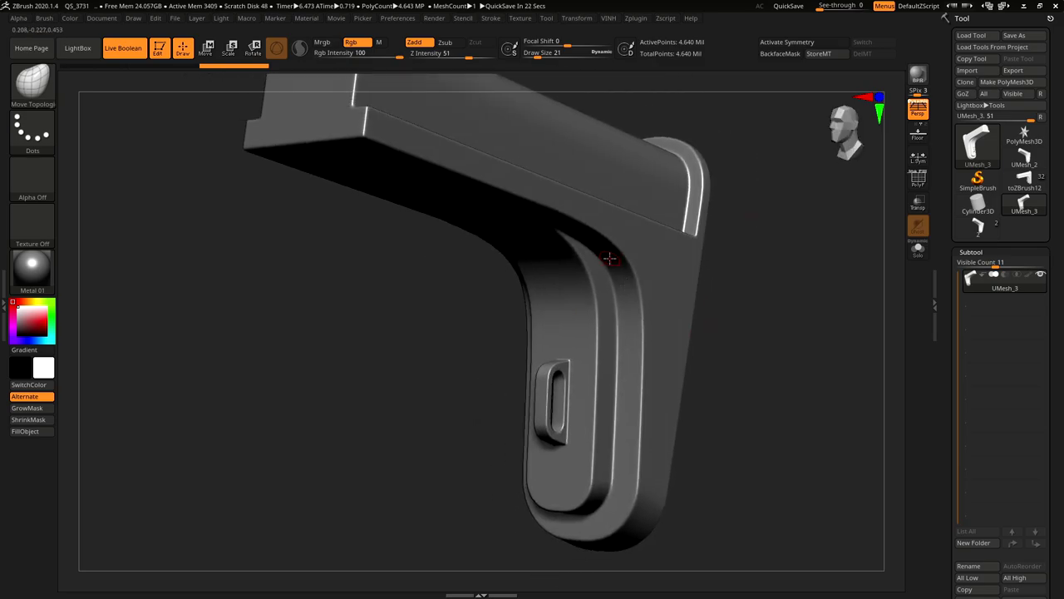
{"action": "right_click_drag", "start_coordinate": [707, 325], "coordinate": [738, 335]}
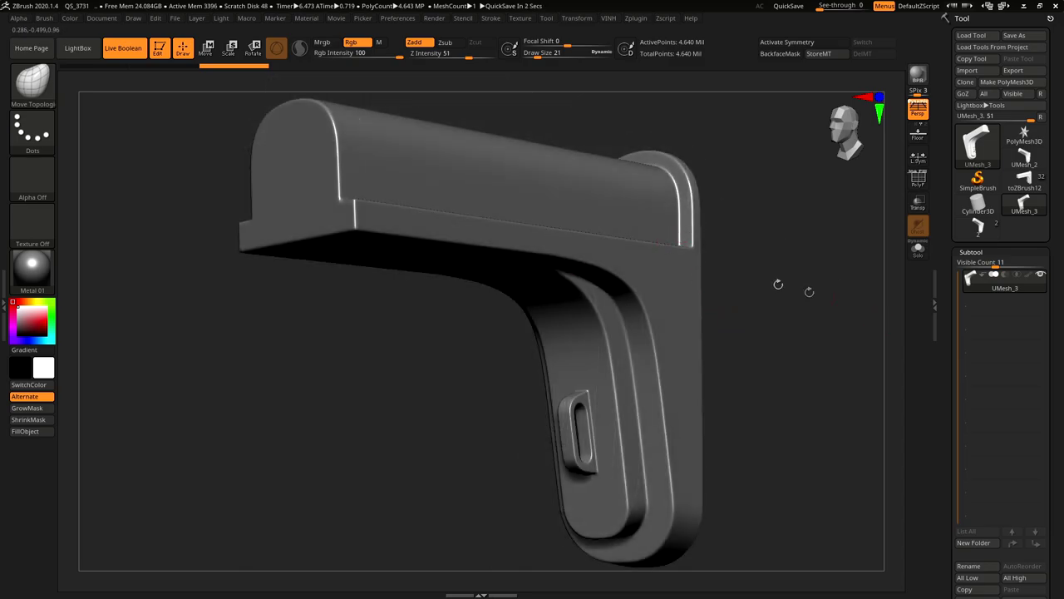
{"action": "right_click_drag", "start_coordinate": [768, 275], "coordinate": [750, 288]}
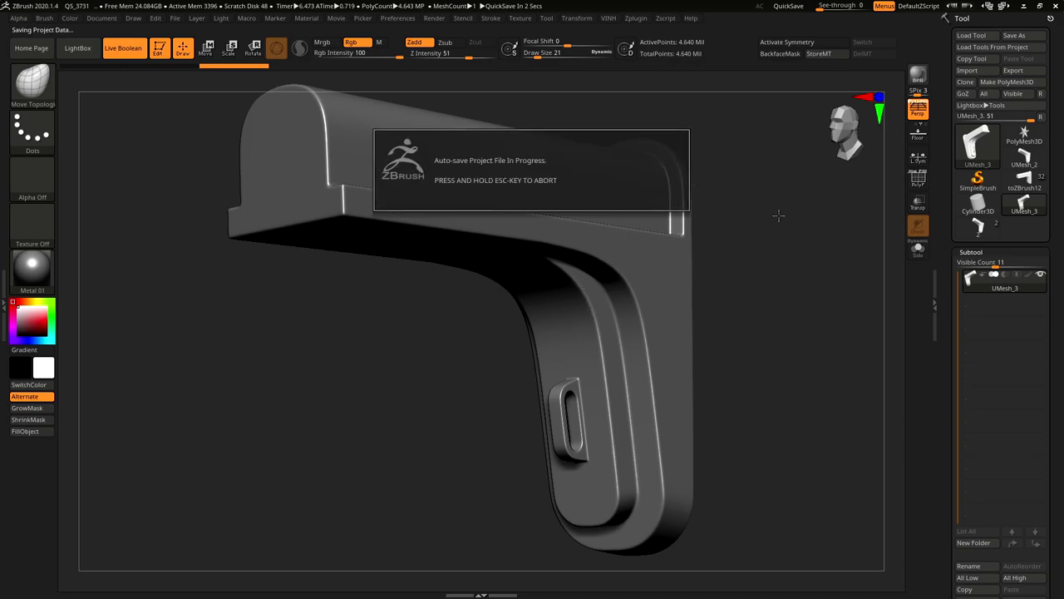
{"action": "key", "text": "alt+Tab"}
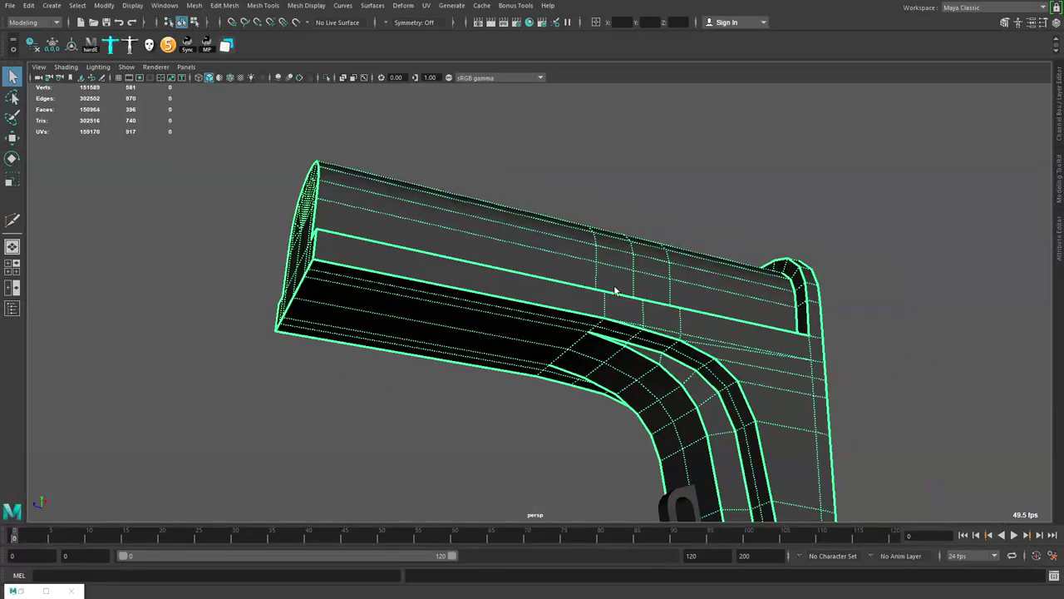
{"action": "key", "text": "alt+Tab"}
{"action": "right_click_drag", "start_coordinate": [532, 296], "coordinate": [770, 173]}
{"action": "right_click_drag", "start_coordinate": [757, 220], "coordinate": [831, 196]}
Pre-process the current stock mesh with Decimation Master.
{"action": "left_click", "coordinate": [670, 18]}
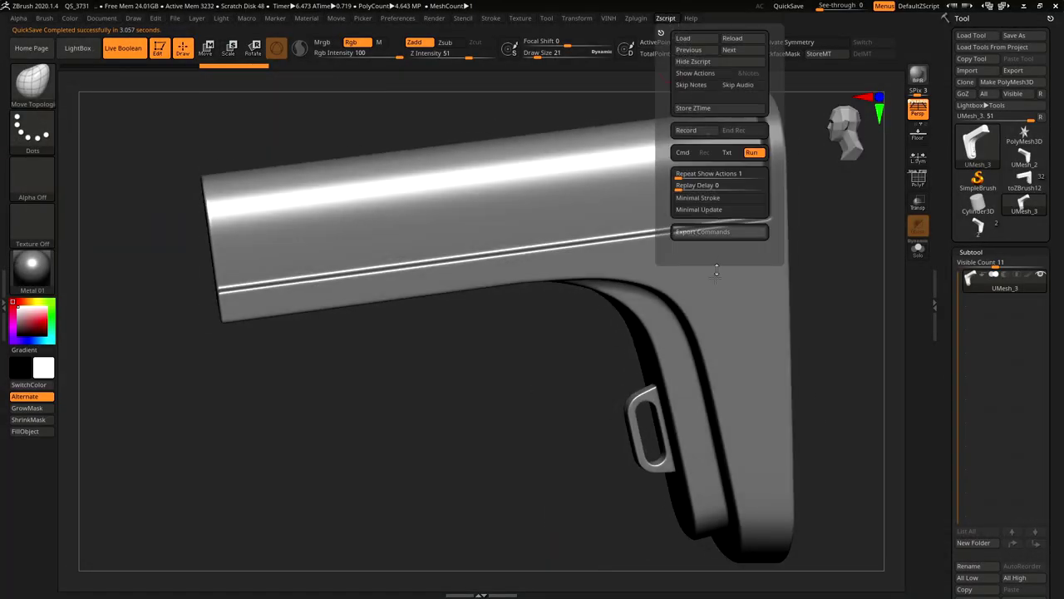
{"action": "left_click", "coordinate": [636, 18]}
{"action": "left_click", "coordinate": [666, 19]}
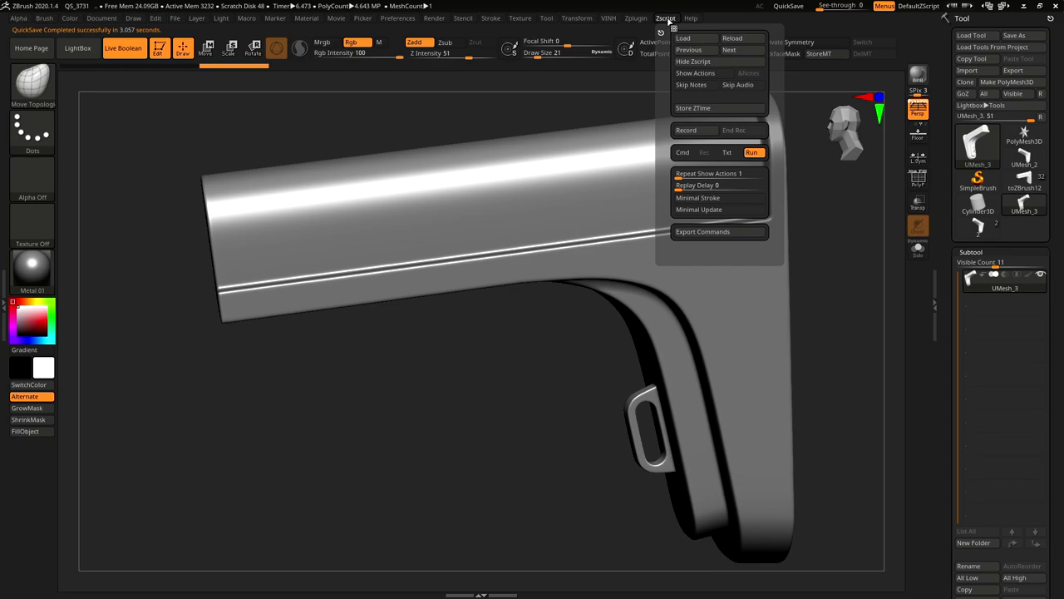
{"action": "left_click", "coordinate": [666, 18]}
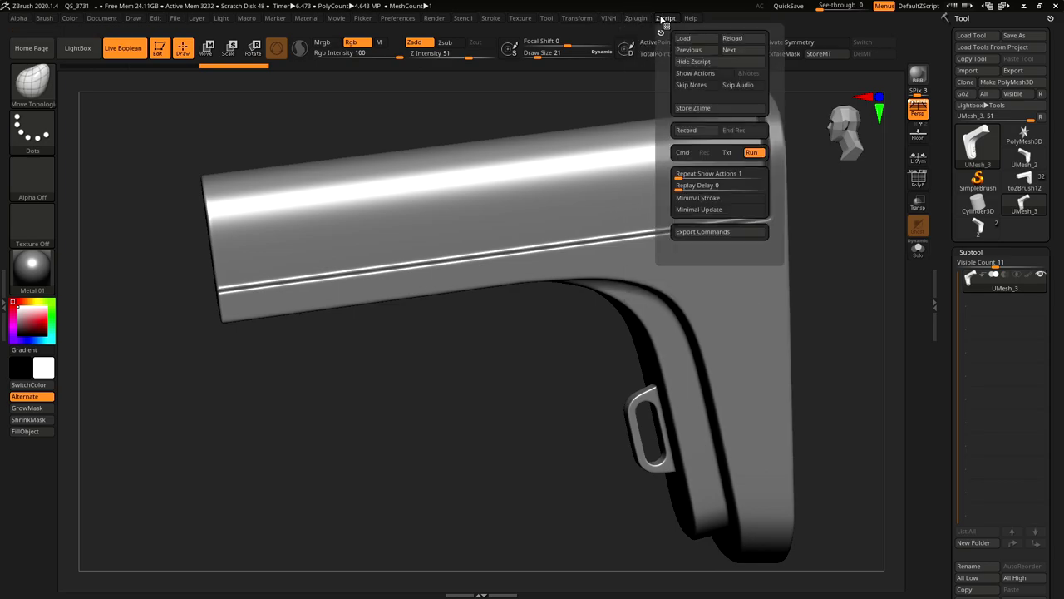
{"action": "left_click", "coordinate": [640, 18]}
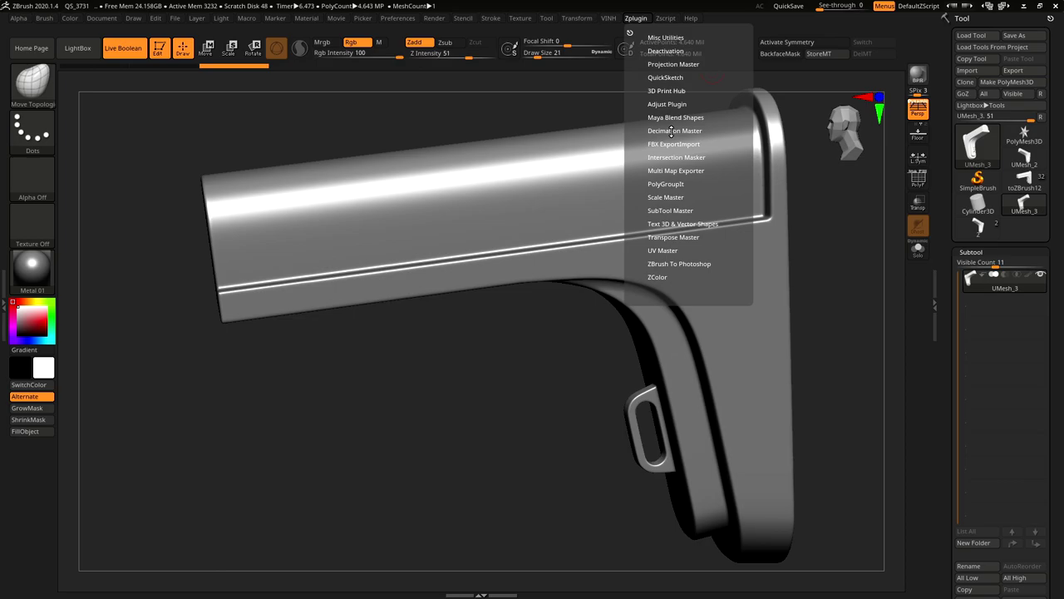
{"action": "left_click", "coordinate": [672, 130]}
{"action": "left_click", "coordinate": [699, 226]}
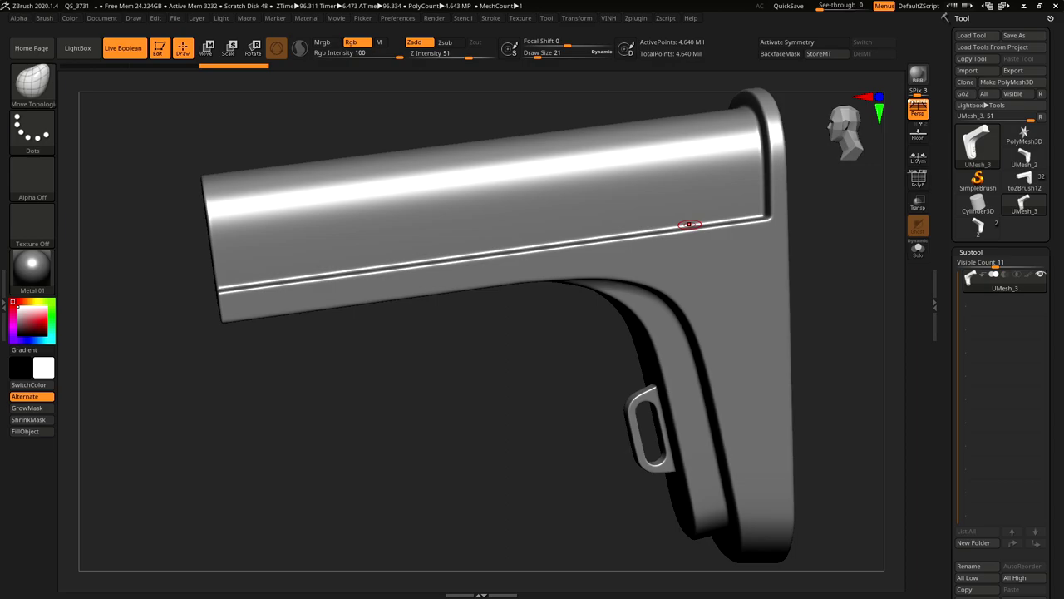
Try decimating the current stock mesh to 10% and inspect its wireframe.
{"action": "right_click_drag", "start_coordinate": [689, 224], "coordinate": [787, 264]}
{"action": "key", "text": "shift+f"}
{"action": "key", "text": "shift+f"}
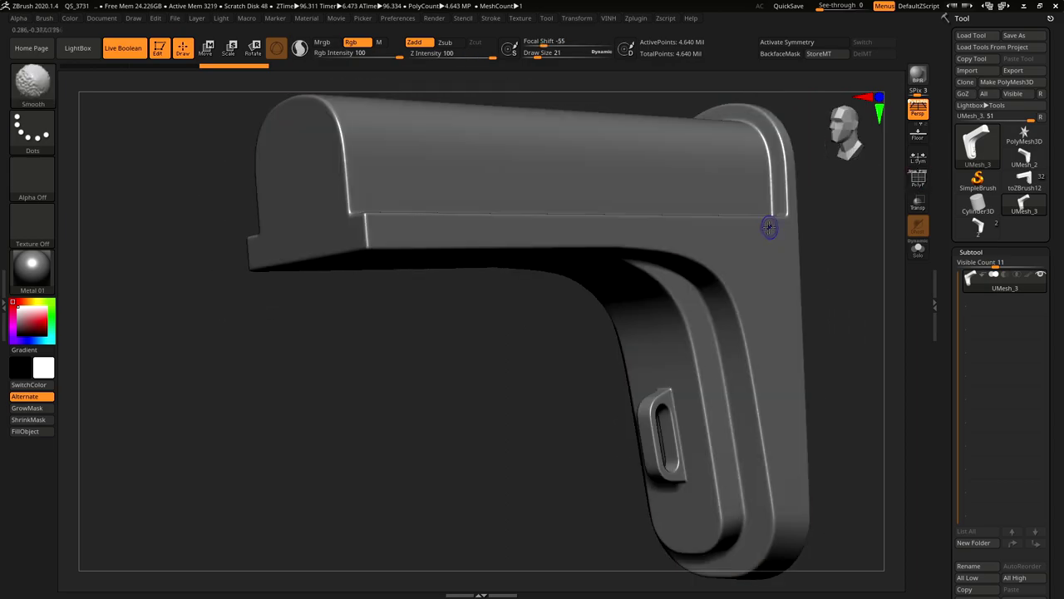
{"action": "right_click_drag", "start_coordinate": [772, 228], "coordinate": [694, 243], "text": "alt"}
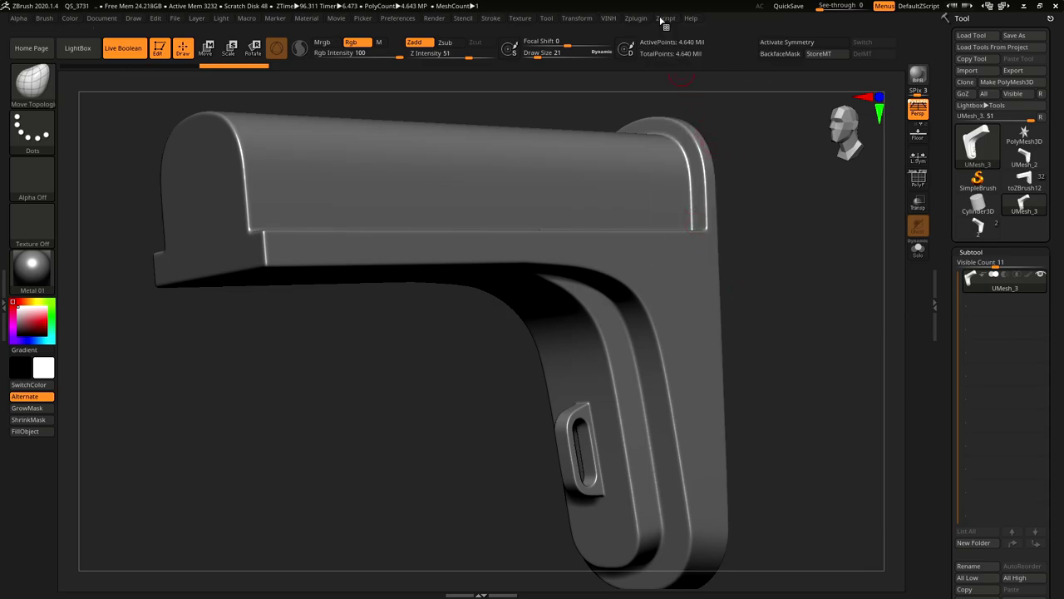
{"action": "left_click", "coordinate": [636, 18]}
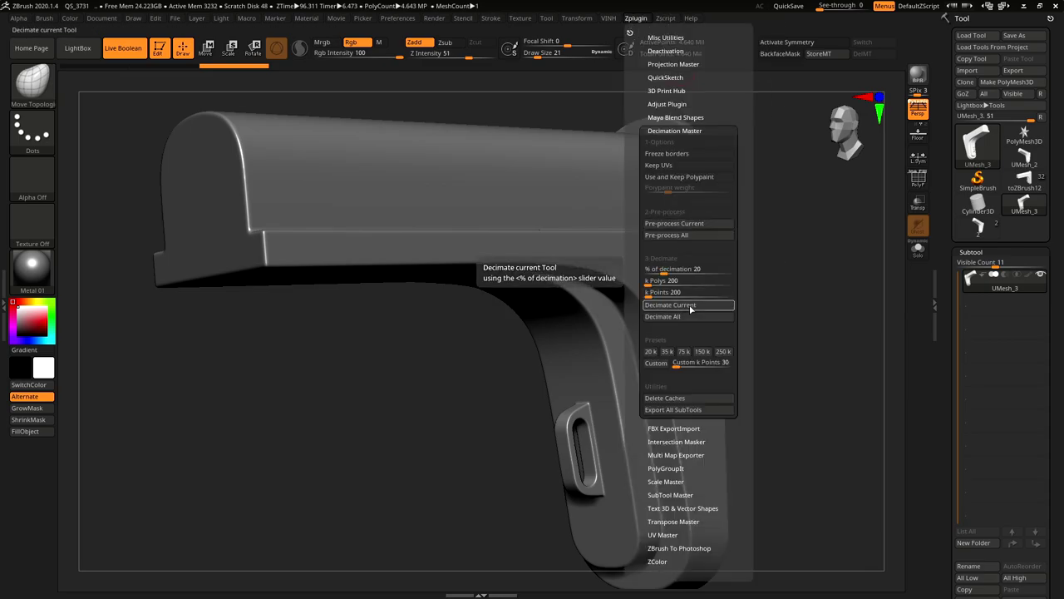
{"action": "left_click_drag", "start_coordinate": [664, 272], "coordinate": [659, 271]}
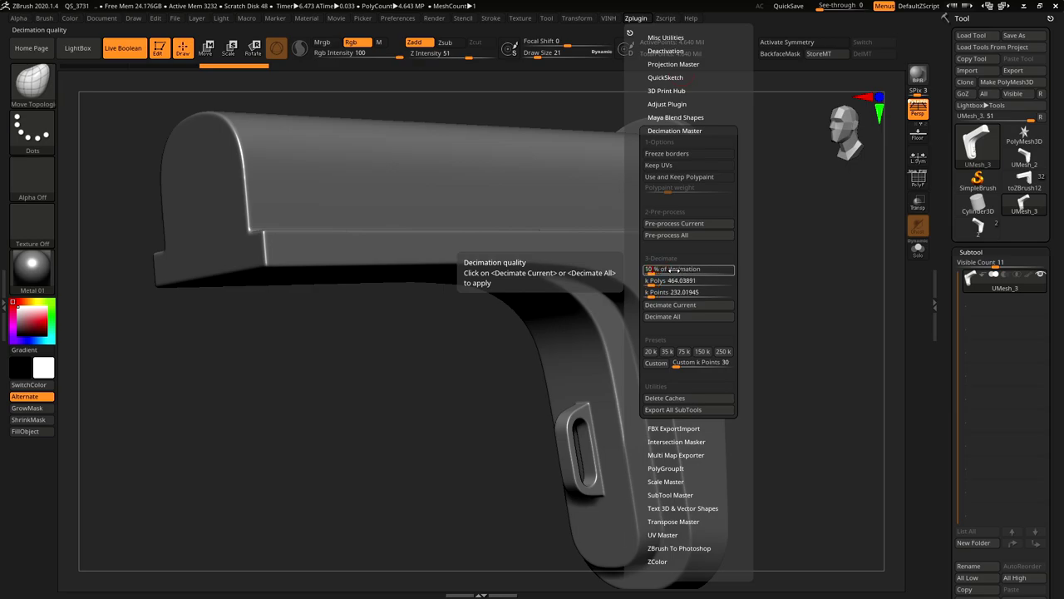
{"action": "left_click", "coordinate": [684, 306]}
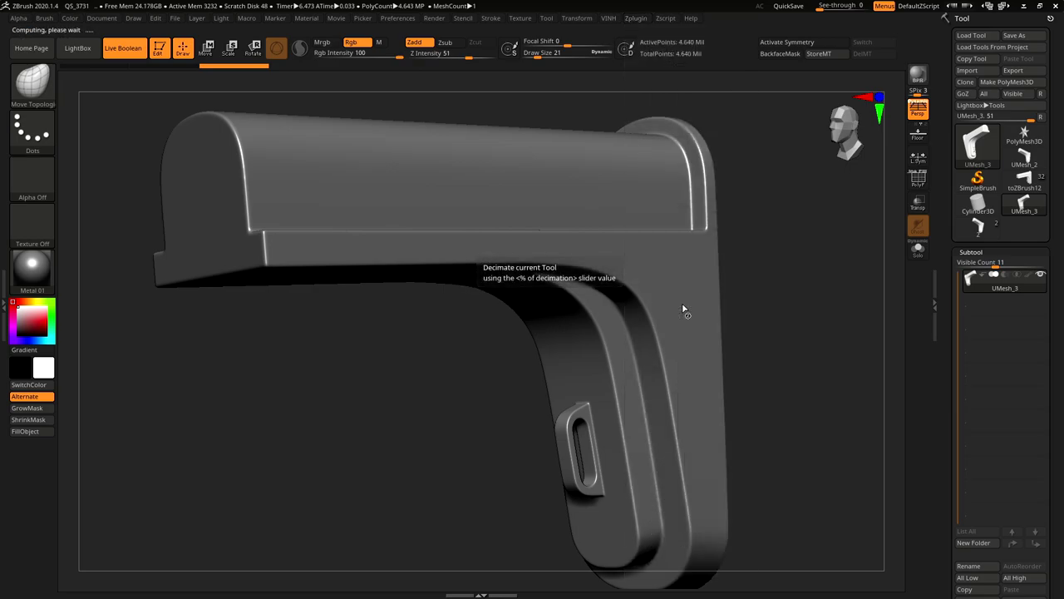
{"action": "key", "text": "shift+f"}
{"action": "mouse_move", "coordinate": [694, 281]}
{"action": "right_mouse_down"}
{"action": "mouse_move", "coordinate": [694, 267]}
{"action": "mouse_move", "coordinate": [715, 295]}
{"action": "mouse_move", "coordinate": [710, 304]}
{"action": "mouse_move", "coordinate": [653, 338]}
{"action": "mouse_move", "coordinate": [681, 342]}
{"action": "mouse_move", "coordinate": [684, 313]}
{"action": "mouse_move", "coordinate": [760, 271]}
{"action": "right_mouse_up"}
{"action": "key", "text": "shift+f"}
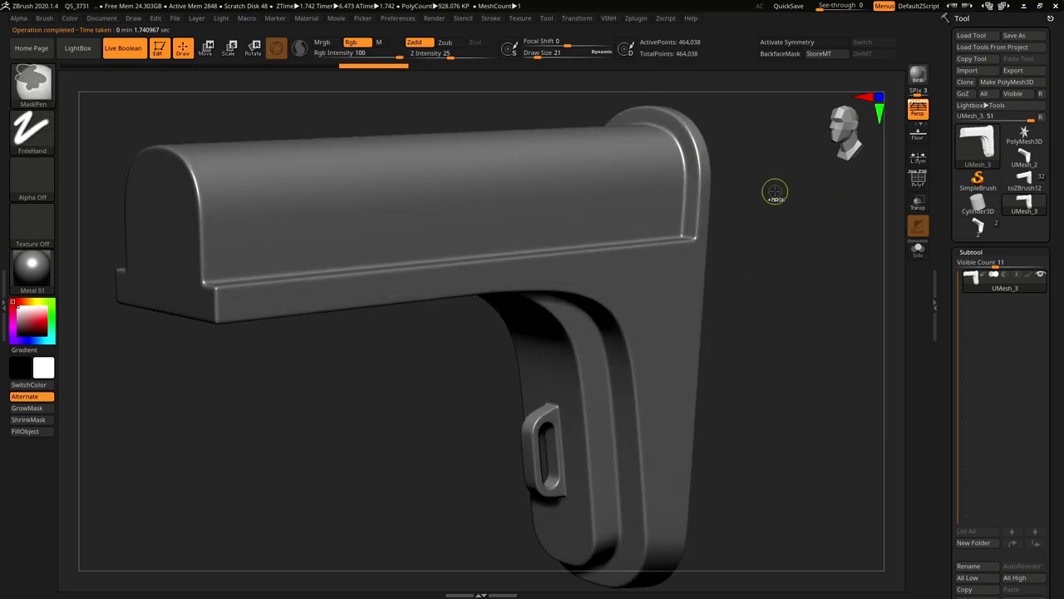
Decimate the current stock mesh with the decimation percentage set to 5.
{"action": "left_click", "coordinate": [636, 17]}
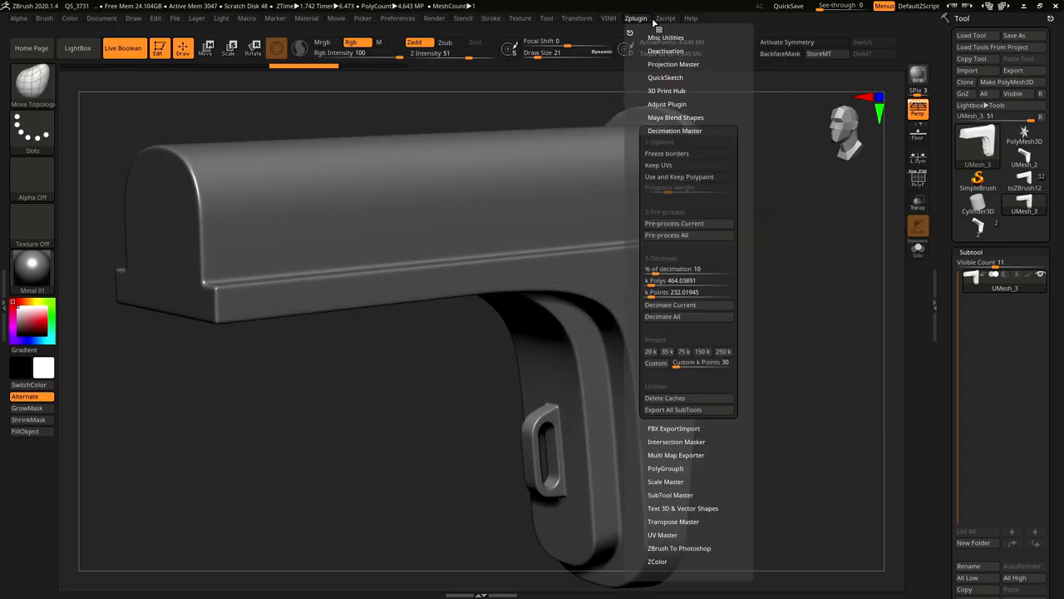
{"action": "left_click", "coordinate": [670, 269]}
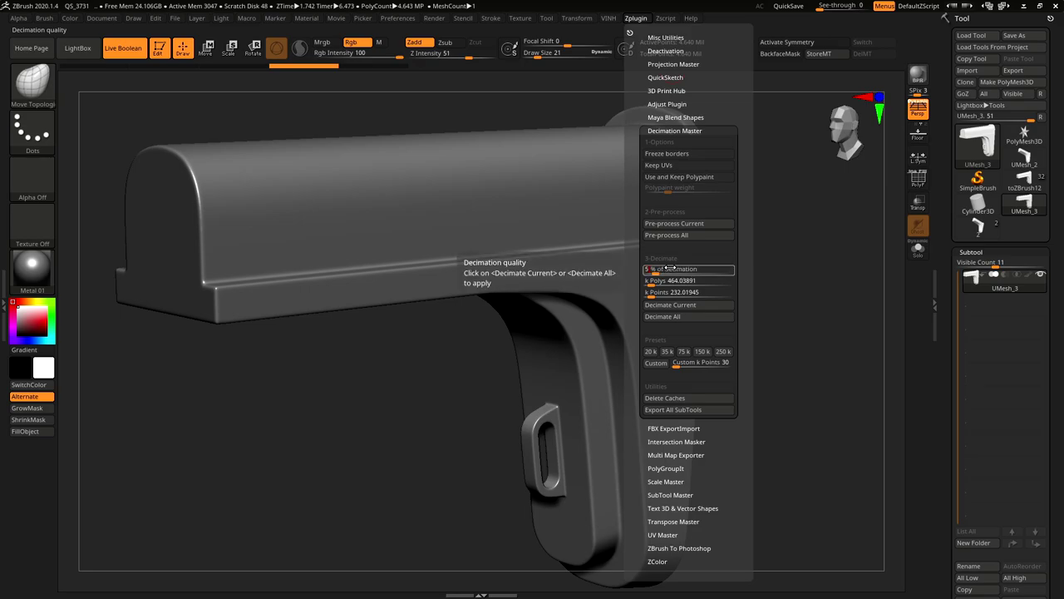
{"action": "key", "text": "Return"}
{"action": "left_click", "coordinate": [677, 305]}
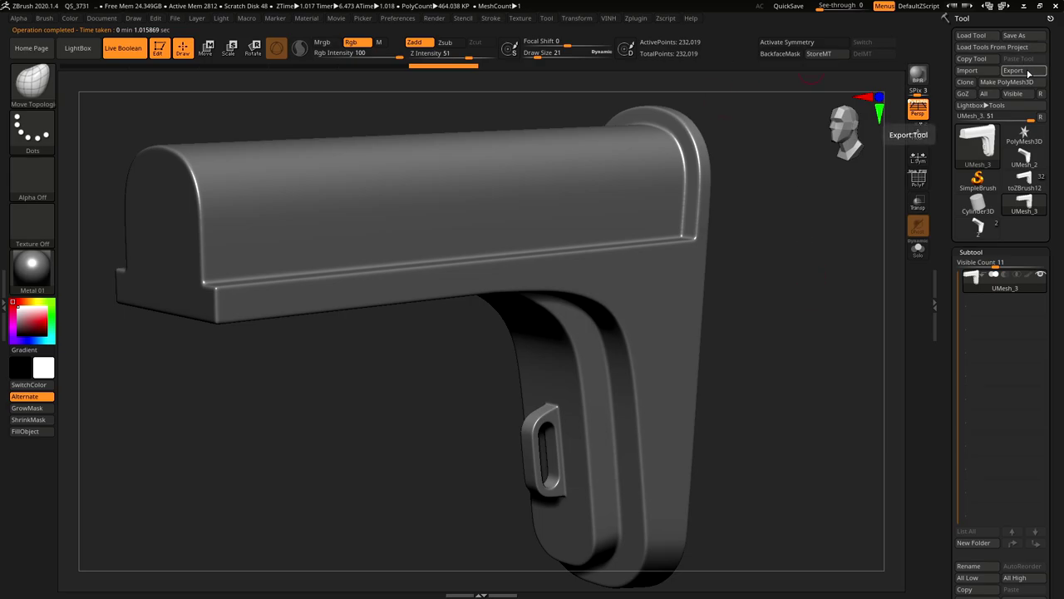
Export the decimated stock as an OBJ file named 2 in the mesh folder.
{"action": "left_click", "coordinate": [1028, 72]}
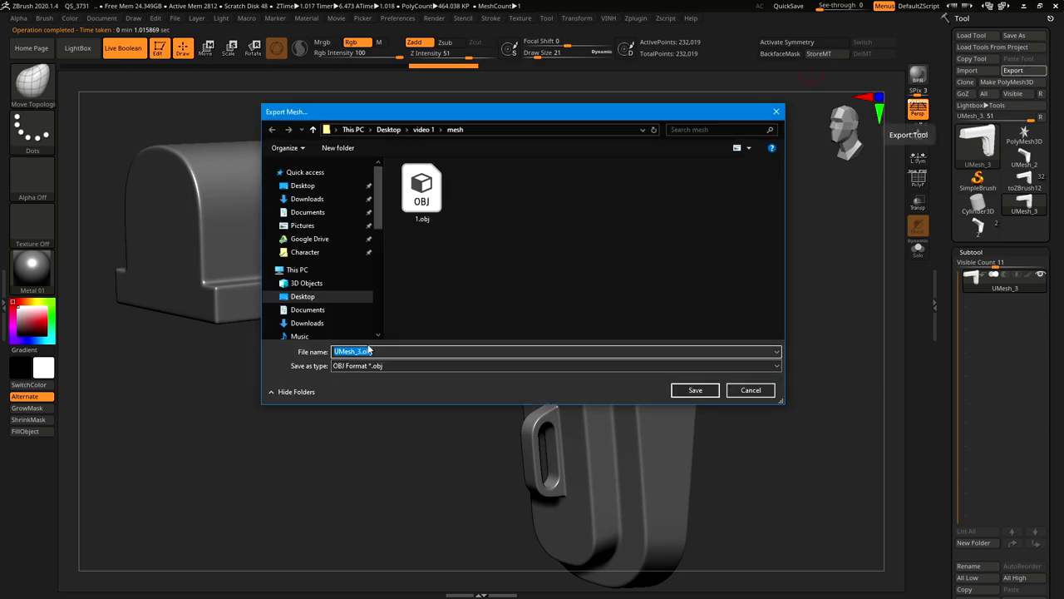
{"action": "type", "text": "2"}
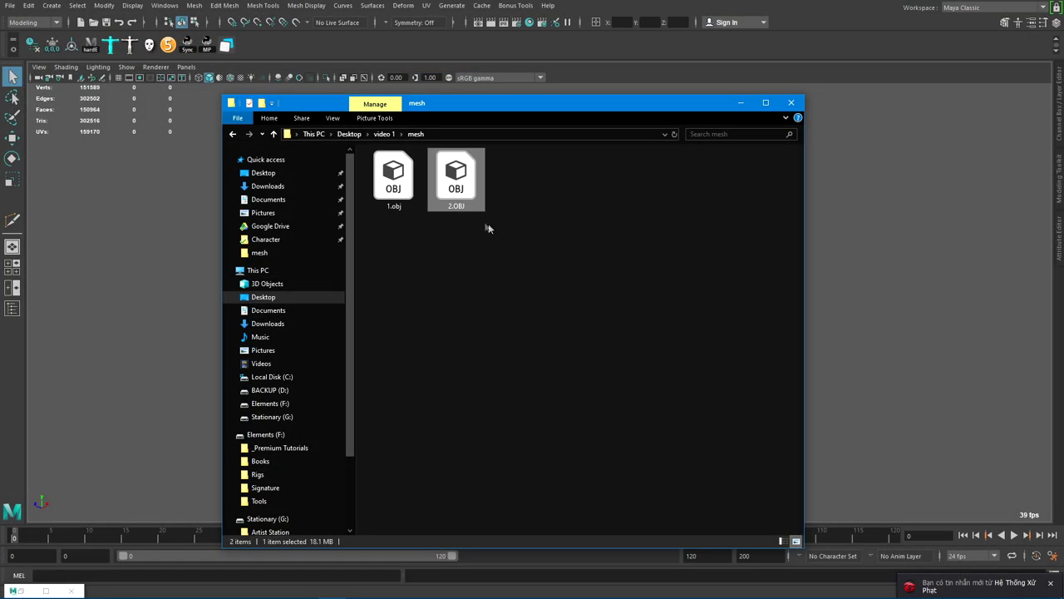
Import 2.OBJ from the mesh folder into Maya and select the high-poly stock in the viewport.
{"action": "left_click_drag", "start_coordinate": [459, 184], "coordinate": [864, 241]}
{"action": "left_click", "coordinate": [740, 102]}
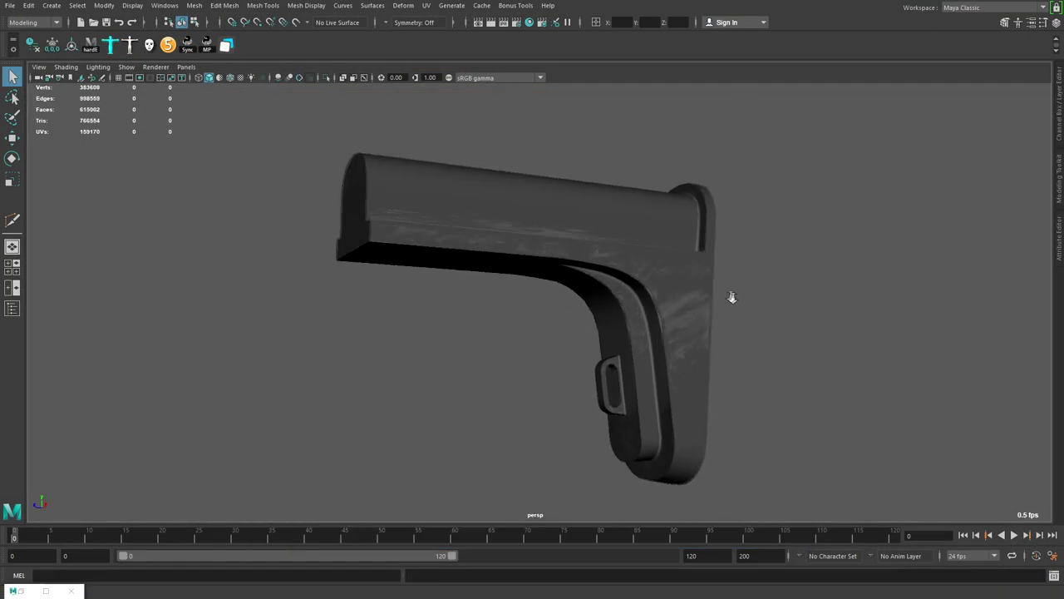
{"action": "left_click", "coordinate": [701, 303]}
{"action": "left_click_drag", "start_coordinate": [701, 304], "coordinate": [634, 335], "text": "alt"}
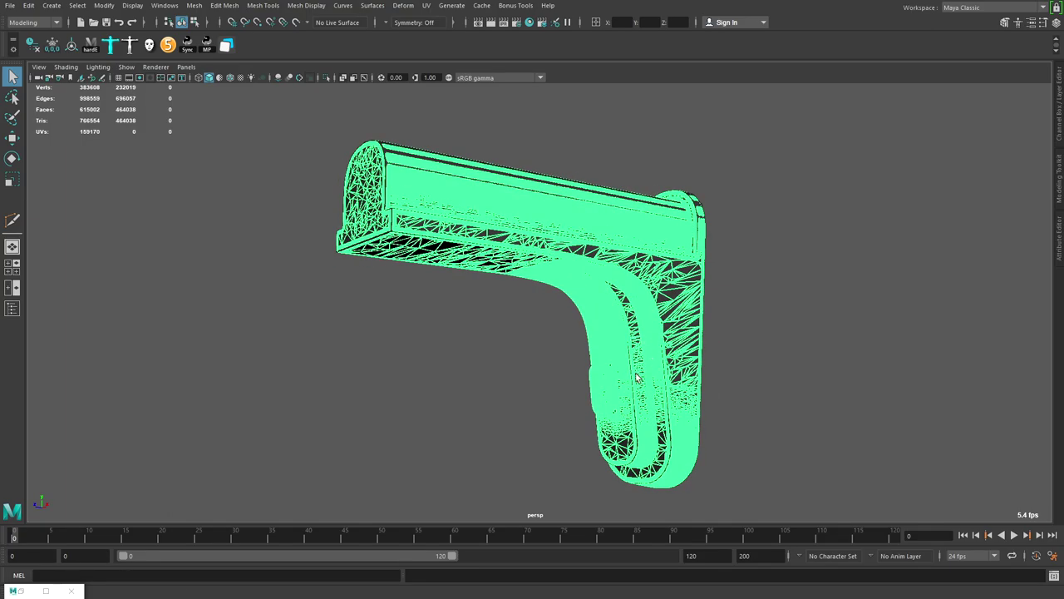
Hide the low-poly stock and its separate slotted loop, leaving the imported high-poly stock showing.
{"action": "left_click", "coordinate": [632, 374]}
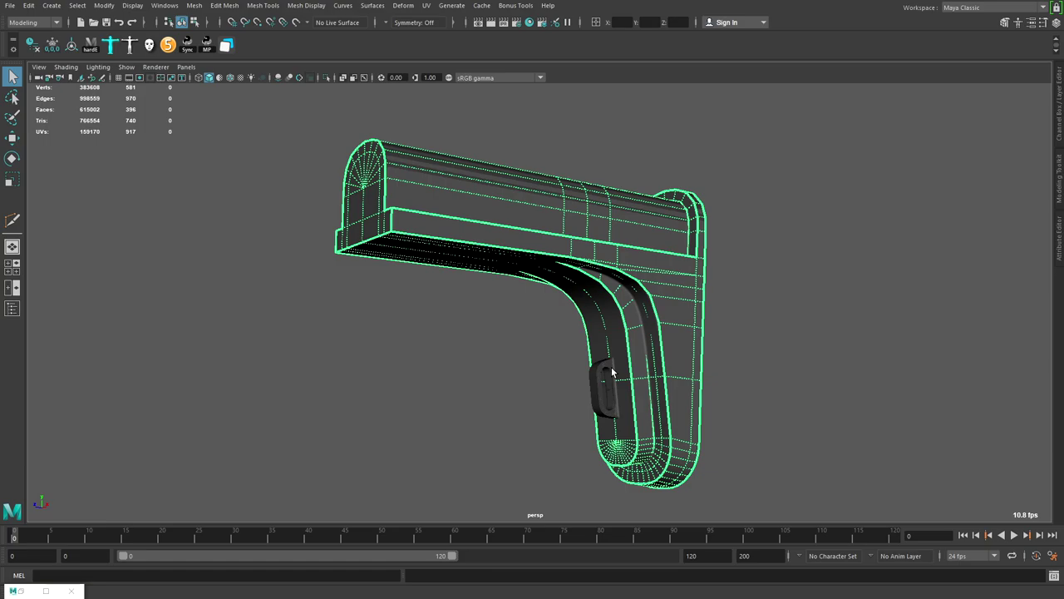
{"action": "key", "text": "h"}
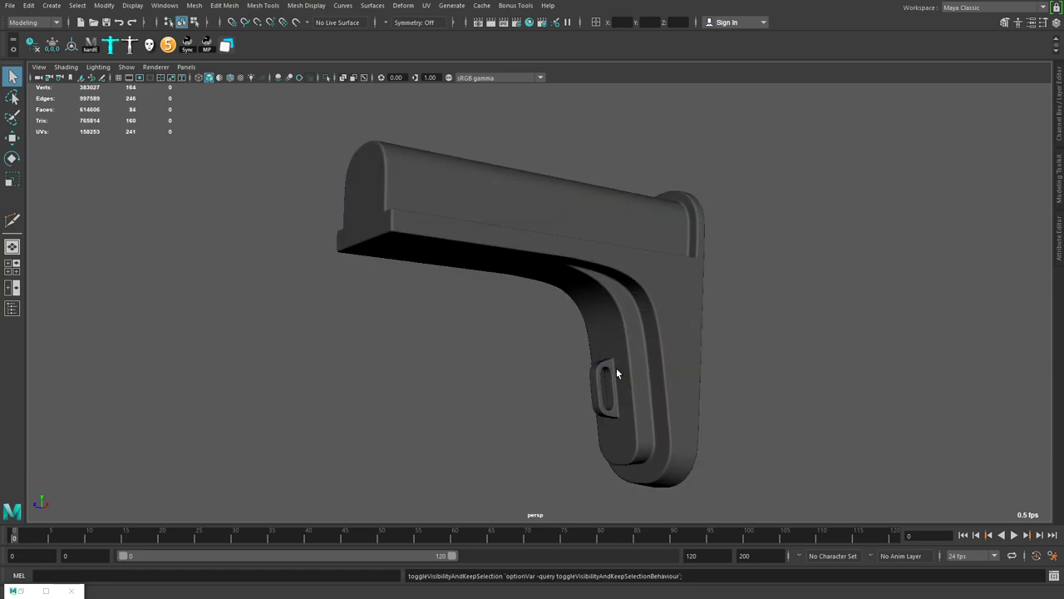
{"action": "left_click_drag", "start_coordinate": [670, 306], "coordinate": [767, 285], "text": "alt"}
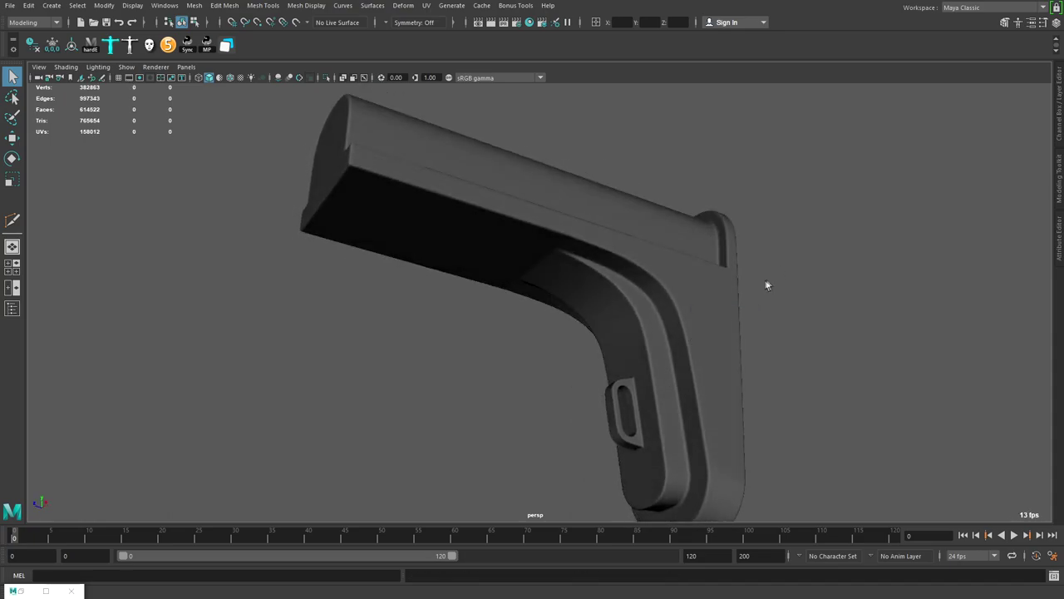
Inspect the shading, rounded edges and slotted loop of the imported high-poly stock from several angles.
{"action": "left_click", "coordinate": [691, 303]}
{"action": "right_click_drag", "start_coordinate": [690, 302], "coordinate": [811, 321], "text": "shift"}
{"action": "mouse_move", "coordinate": [814, 253]}
{"action": "left_mouse_down", "text": "alt"}
{"action": "mouse_move", "coordinate": [803, 283]}
{"action": "mouse_move", "coordinate": [829, 253]}
{"action": "left_mouse_up", "text": "alt"}
{"action": "left_click", "coordinate": [698, 299]}
{"action": "left_click_drag", "start_coordinate": [698, 333], "coordinate": [677, 295], "text": "alt"}
{"action": "mouse_move", "coordinate": [678, 296]}
{"action": "right_mouse_down"}
{"action": "mouse_move", "coordinate": [659, 583]}
{"action": "mouse_move", "coordinate": [737, 588]}
{"action": "mouse_move", "coordinate": [752, 577]}
{"action": "right_mouse_up"}
{"action": "left_click", "coordinate": [767, 397]}
{"action": "mouse_move", "coordinate": [766, 397]}
{"action": "left_mouse_down", "text": "alt"}
{"action": "mouse_move", "coordinate": [736, 399]}
{"action": "mouse_move", "coordinate": [733, 414]}
{"action": "mouse_move", "coordinate": [680, 309]}
{"action": "mouse_move", "coordinate": [713, 311]}
{"action": "mouse_move", "coordinate": [762, 342]}
{"action": "mouse_move", "coordinate": [698, 349]}
{"action": "left_mouse_up", "text": "alt"}
{"action": "right_click_drag", "start_coordinate": [698, 349], "coordinate": [998, 418], "text": "alt"}
{"action": "left_click_drag", "start_coordinate": [998, 418], "coordinate": [691, 314], "text": "alt"}
Frame the stock meshes and compare the edges of the two stock versions standing side by side.
{"action": "left_click", "coordinate": [487, 339]}
{"action": "key", "text": "f"}
{"action": "left_click", "coordinate": [504, 342]}
{"action": "left_click_drag", "start_coordinate": [504, 341], "coordinate": [707, 324], "text": "alt"}
{"action": "middle_click_drag", "start_coordinate": [707, 323], "coordinate": [635, 287], "text": "alt"}
{"action": "left_click_drag", "start_coordinate": [636, 287], "coordinate": [831, 261], "text": "alt"}
{"action": "right_click_drag", "start_coordinate": [831, 261], "coordinate": [817, 278], "text": "alt"}
{"action": "left_click_drag", "start_coordinate": [817, 278], "coordinate": [724, 260], "text": "alt"}
{"action": "left_click", "coordinate": [724, 260]}
{"action": "right_click_drag", "start_coordinate": [724, 260], "coordinate": [432, 292], "text": "alt"}
{"action": "left_click_drag", "start_coordinate": [433, 292], "coordinate": [774, 327], "text": "alt"}
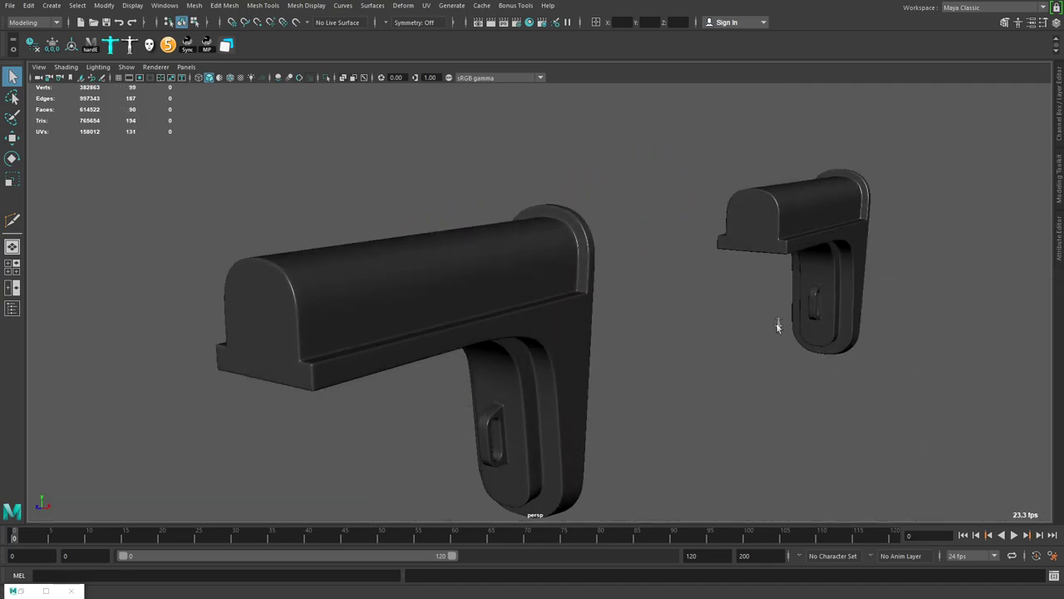
{"action": "middle_click_drag", "start_coordinate": [774, 327], "coordinate": [784, 261], "text": "alt"}
{"action": "left_click_drag", "start_coordinate": [784, 261], "coordinate": [834, 276], "text": "alt"}
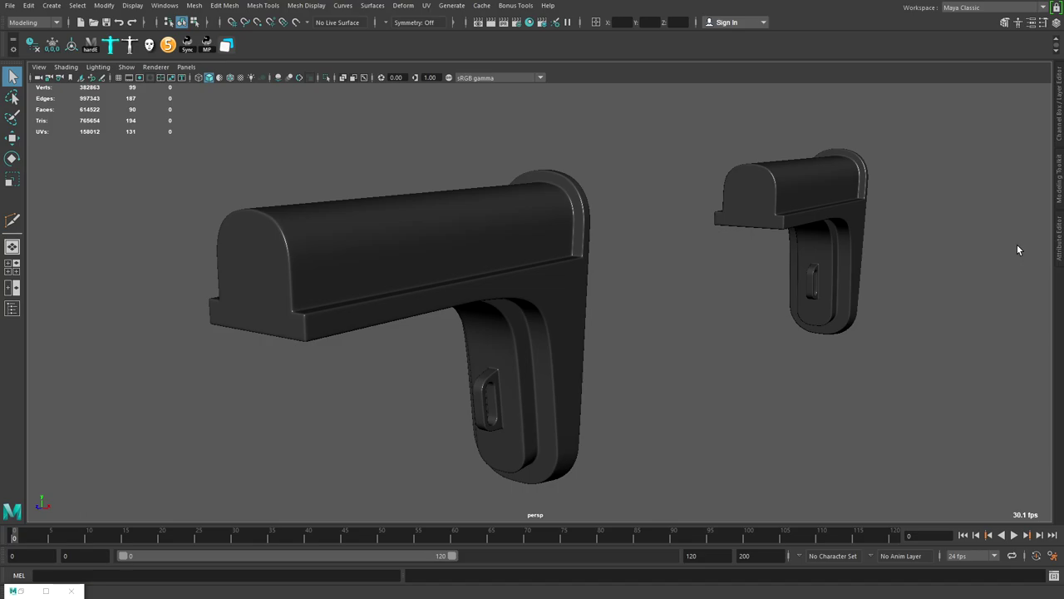
Go to the sphere-and-block examples and examine the edge highlights where the block meets the sphere.
{"action": "right_click_drag", "start_coordinate": [1005, 248], "coordinate": [606, 221], "text": "alt"}
{"action": "middle_click_drag", "start_coordinate": [940, 308], "coordinate": [691, 309], "text": "alt"}
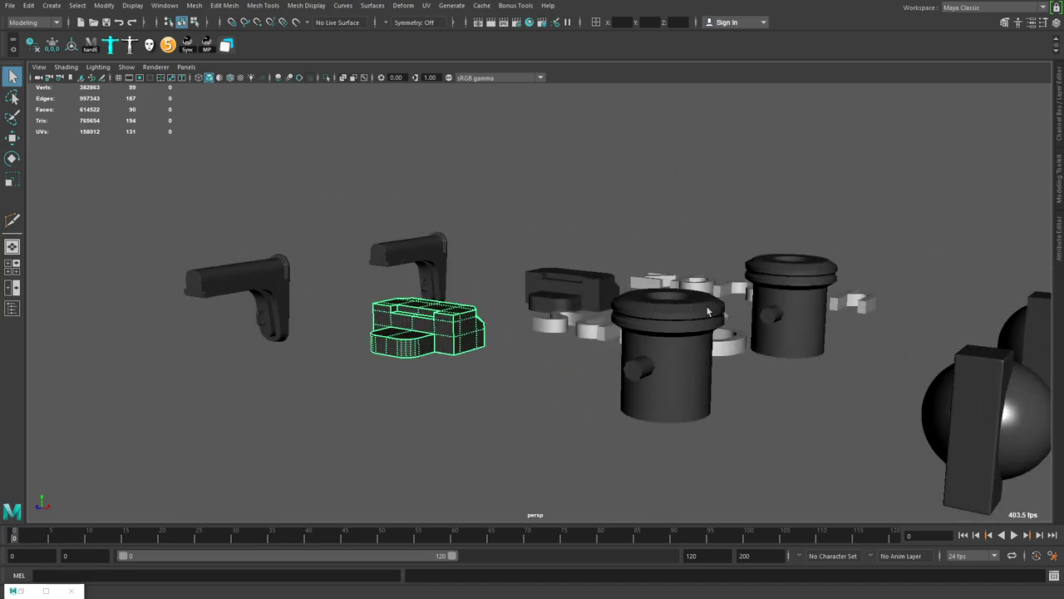
{"action": "left_click_drag", "start_coordinate": [690, 309], "coordinate": [630, 291], "text": "alt"}
{"action": "left_click_drag", "start_coordinate": [876, 348], "coordinate": [740, 428]}
{"action": "key", "text": "f"}
{"action": "left_click_drag", "start_coordinate": [853, 397], "coordinate": [608, 285], "text": "alt"}
{"action": "left_click", "coordinate": [787, 380]}
{"action": "left_click", "coordinate": [458, 394]}
{"action": "left_click", "coordinate": [774, 313]}
{"action": "left_click", "coordinate": [624, 244]}
{"action": "key", "text": "f"}
{"action": "right_click_drag", "start_coordinate": [608, 285], "coordinate": [730, 260], "text": "alt"}
{"action": "left_click", "coordinate": [822, 174]}
{"action": "left_click_drag", "start_coordinate": [815, 205], "coordinate": [807, 224], "text": "alt"}
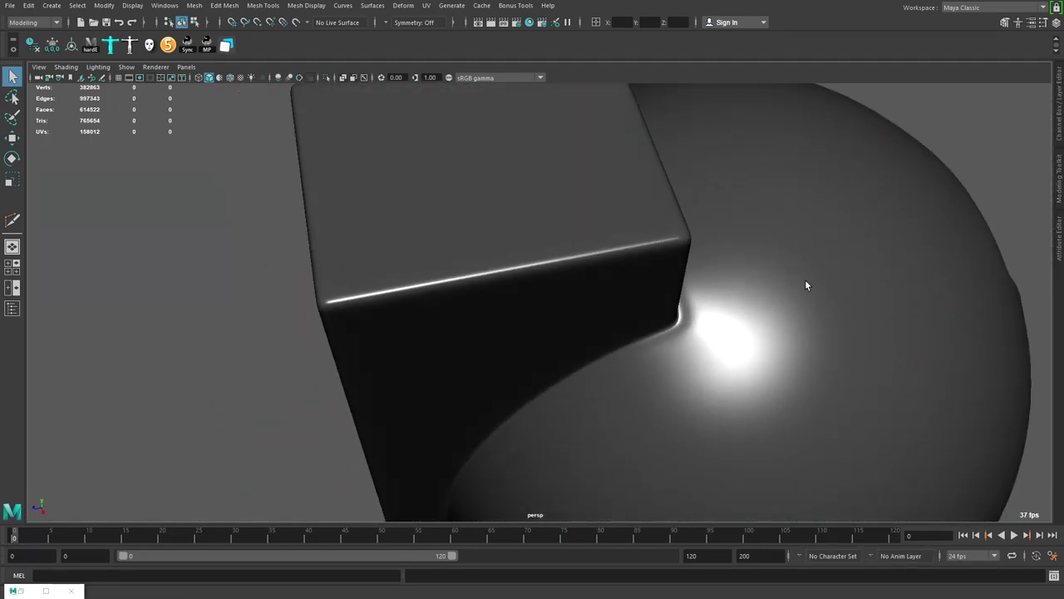
{"action": "left_click_drag", "start_coordinate": [805, 285], "coordinate": [643, 247], "text": "alt"}
Select the sphere-and-block example and compare its wireframe and shading with the neighbouring one.
{"action": "left_click", "coordinate": [729, 418]}
{"action": "scroll", "coordinate": [644, 247], "scroll_direction": "down", "scroll_amount": 6}
{"action": "left_click_drag", "start_coordinate": [690, 285], "coordinate": [633, 288], "text": "alt"}
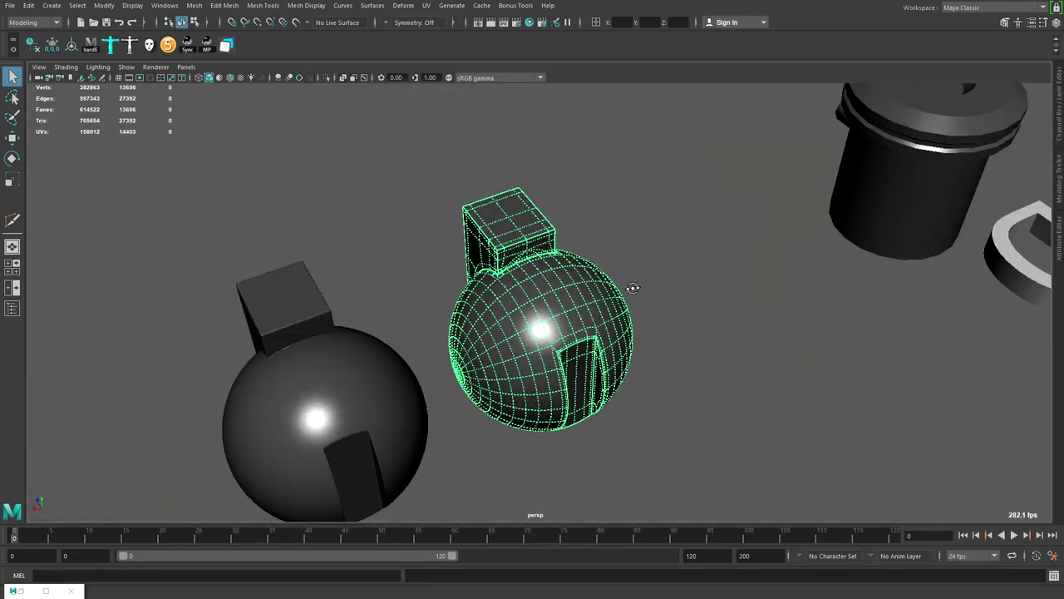
{"action": "left_click", "coordinate": [634, 287]}
{"action": "left_click_drag", "start_coordinate": [572, 314], "coordinate": [832, 241], "text": "alt"}
{"action": "left_click", "coordinate": [480, 350]}
{"action": "left_click", "coordinate": [862, 218]}
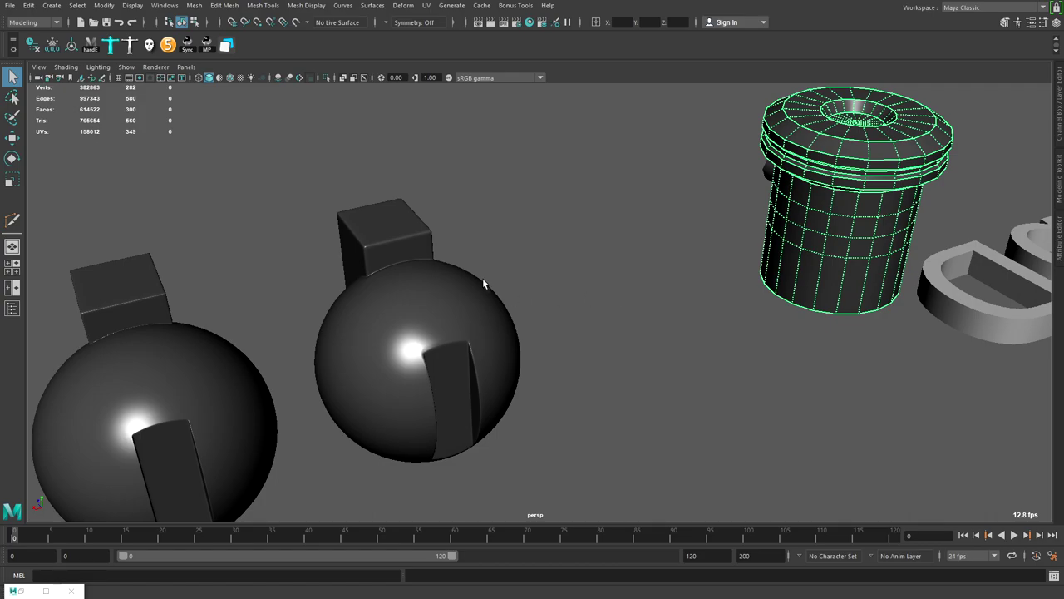
Select the denser sphere-and-block example and examine its wireframe and block corner edges up close.
{"action": "left_click_drag", "start_coordinate": [641, 301], "coordinate": [548, 295], "text": "alt"}
{"action": "left_click", "coordinate": [532, 332]}
{"action": "middle_click_drag", "start_coordinate": [522, 353], "coordinate": [584, 299], "text": "alt"}
{"action": "left_click", "coordinate": [440, 380]}
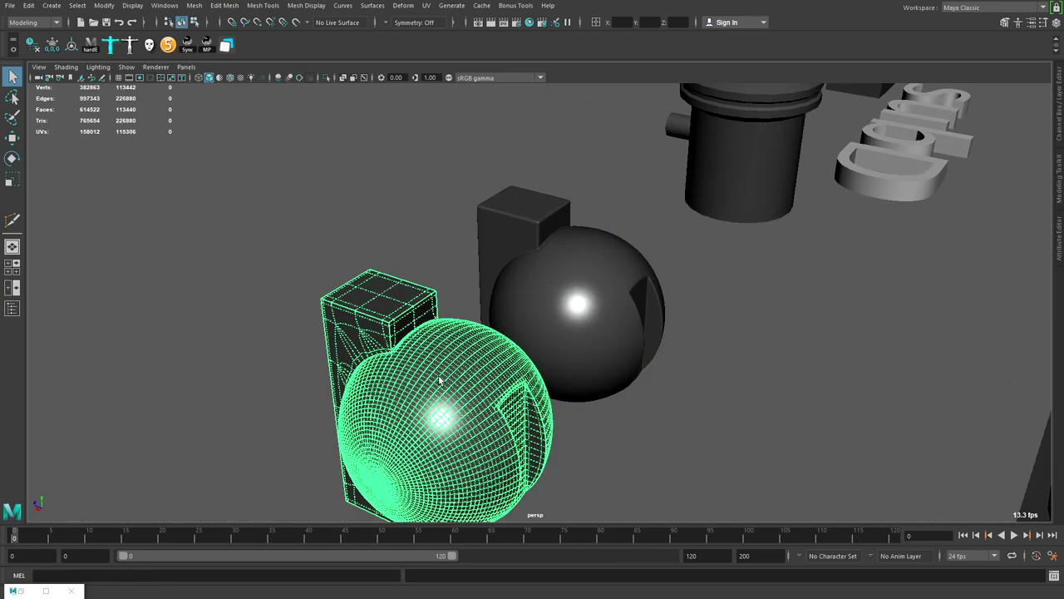
{"action": "middle_click_drag", "start_coordinate": [440, 380], "coordinate": [542, 254], "text": "alt"}
{"action": "right_click_drag", "start_coordinate": [511, 408], "coordinate": [648, 380], "text": "alt"}
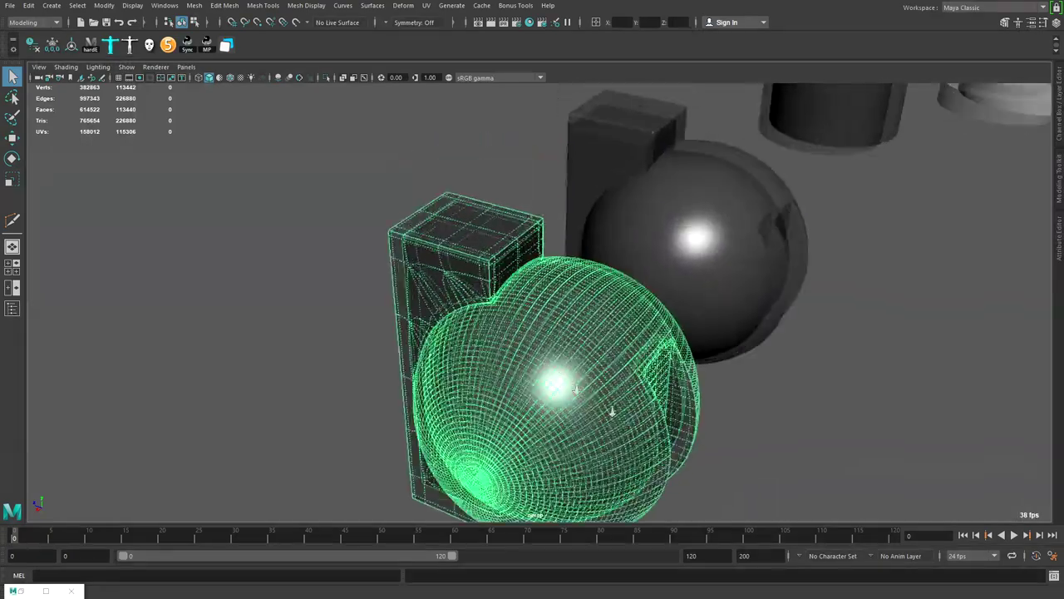
{"action": "left_click_drag", "start_coordinate": [648, 380], "coordinate": [819, 349], "text": "alt"}
{"action": "left_click", "coordinate": [831, 316]}
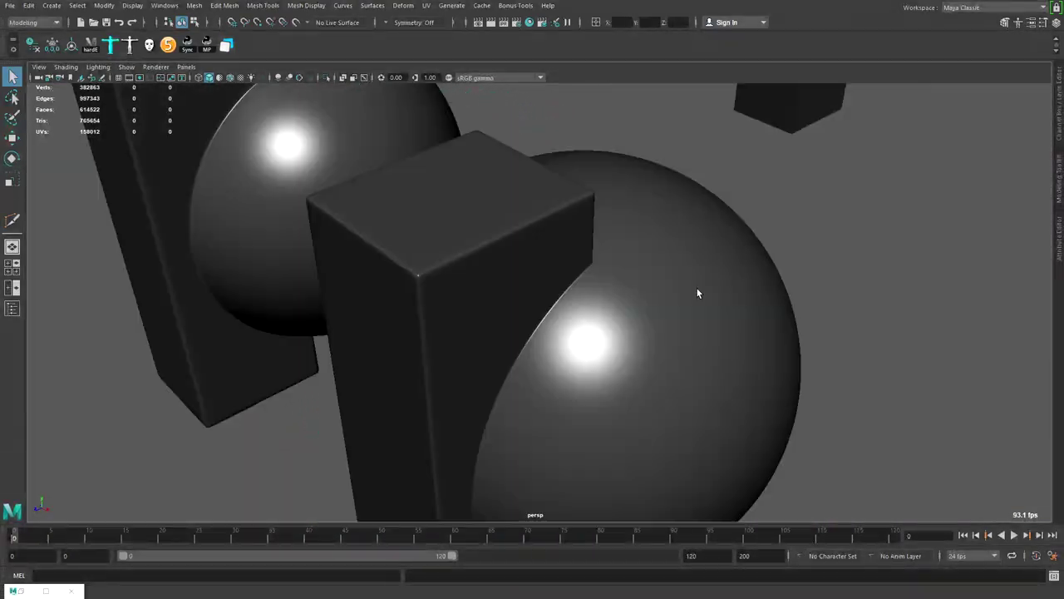
Toggle smooth mesh preview off and on for the dense sphere-and-block mesh and examine its topology.
{"action": "left_click_drag", "start_coordinate": [697, 292], "coordinate": [594, 307], "text": "alt"}
{"action": "left_click", "coordinate": [618, 360]}
{"action": "key", "text": "ctrl+z"}
{"action": "left_click", "coordinate": [593, 307]}
{"action": "key", "text": "1"}
{"action": "left_click_drag", "start_coordinate": [645, 336], "coordinate": [699, 327], "text": "alt"}
{"action": "key", "text": "3"}
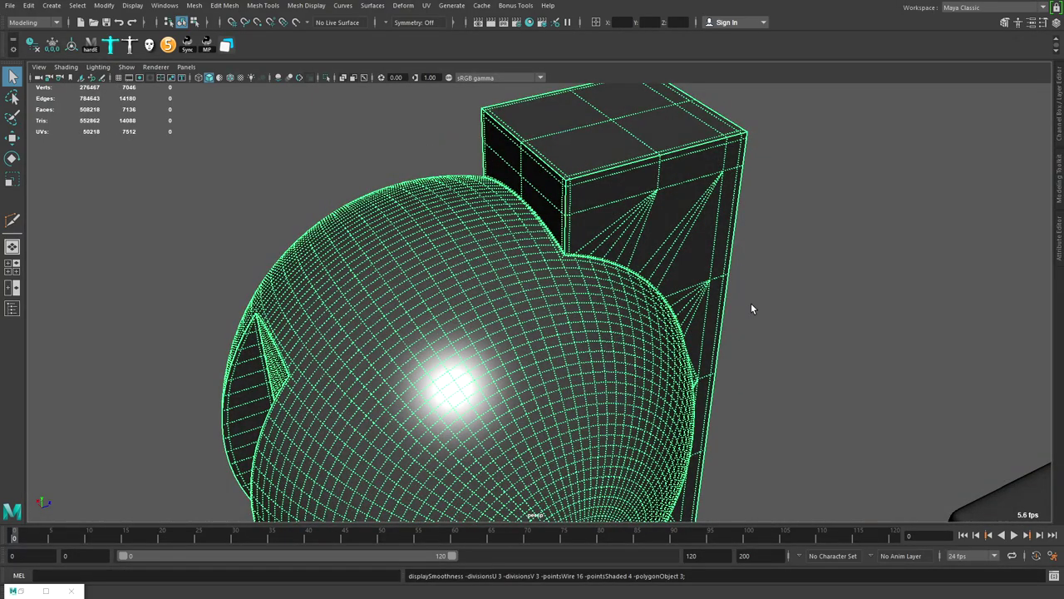
{"action": "scroll", "coordinate": [595, 254], "scroll_direction": "up", "scroll_amount": 3}
{"action": "middle_click_drag", "start_coordinate": [595, 256], "coordinate": [577, 305], "text": "alt"}
{"action": "left_click_drag", "start_coordinate": [575, 304], "coordinate": [508, 238], "text": "alt"}
{"action": "left_click_drag", "start_coordinate": [566, 204], "coordinate": [799, 264], "text": "alt"}
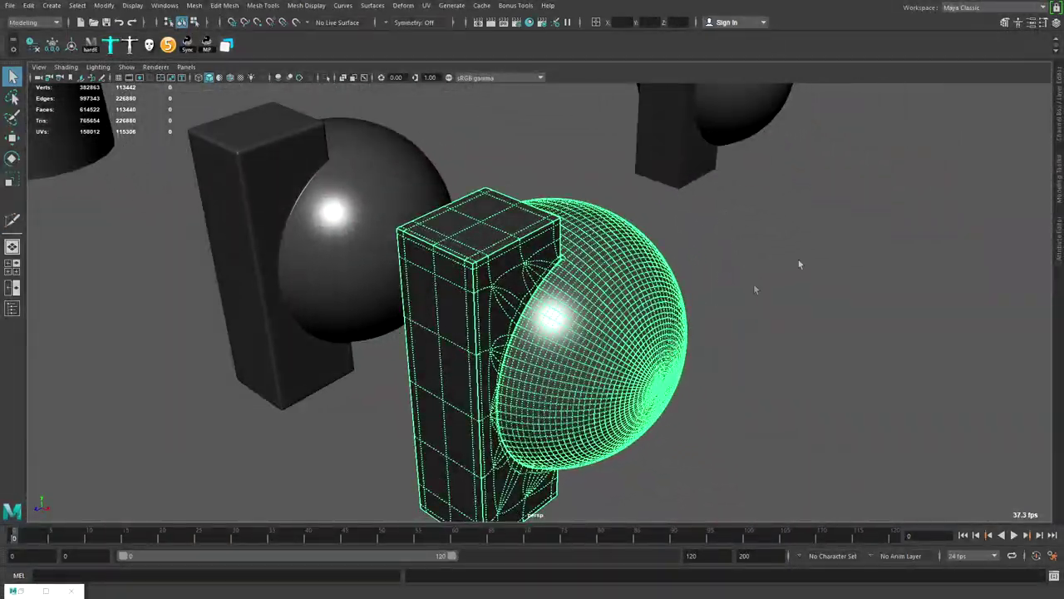
{"action": "left_click_drag", "start_coordinate": [877, 255], "coordinate": [678, 276], "text": "alt"}
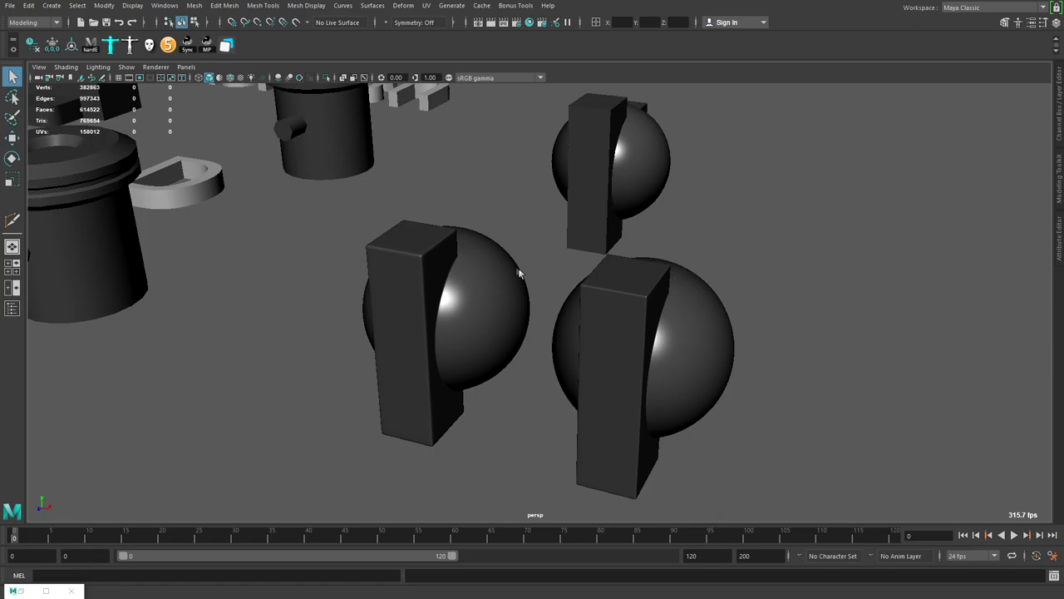
Look over the sphere-and-block examples together, and return to the two stock meshes for a side-by-side comparison.
{"action": "left_click_drag", "start_coordinate": [525, 277], "coordinate": [581, 291], "text": "alt"}
{"action": "scroll", "coordinate": [582, 291], "scroll_direction": "down", "scroll_amount": 8}
{"action": "middle_click_drag", "start_coordinate": [549, 249], "coordinate": [603, 249], "text": "alt"}
{"action": "left_click_drag", "start_coordinate": [764, 150], "coordinate": [288, 381]}
{"action": "left_click_drag", "start_coordinate": [324, 381], "coordinate": [474, 345], "text": "alt"}
{"action": "left_click", "coordinate": [442, 294]}
{"action": "key", "text": "f"}
{"action": "left_click", "coordinate": [633, 301]}
{"action": "left_click_drag", "start_coordinate": [610, 302], "coordinate": [584, 310], "text": "alt"}
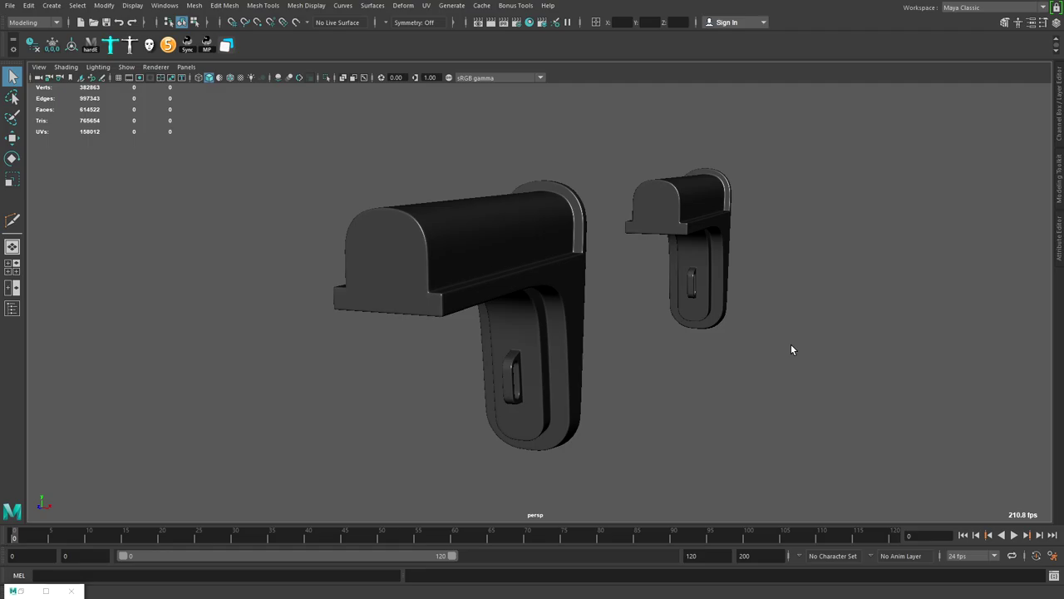
Switch to ZBrush and try the slotted loop subtool as a subtractive Boolean, shifting it along the stock's leg.
{"action": "key", "text": "alt+Tab"}
{"action": "key", "text": "Tab"}
{"action": "left_click", "coordinate": [982, 230]}
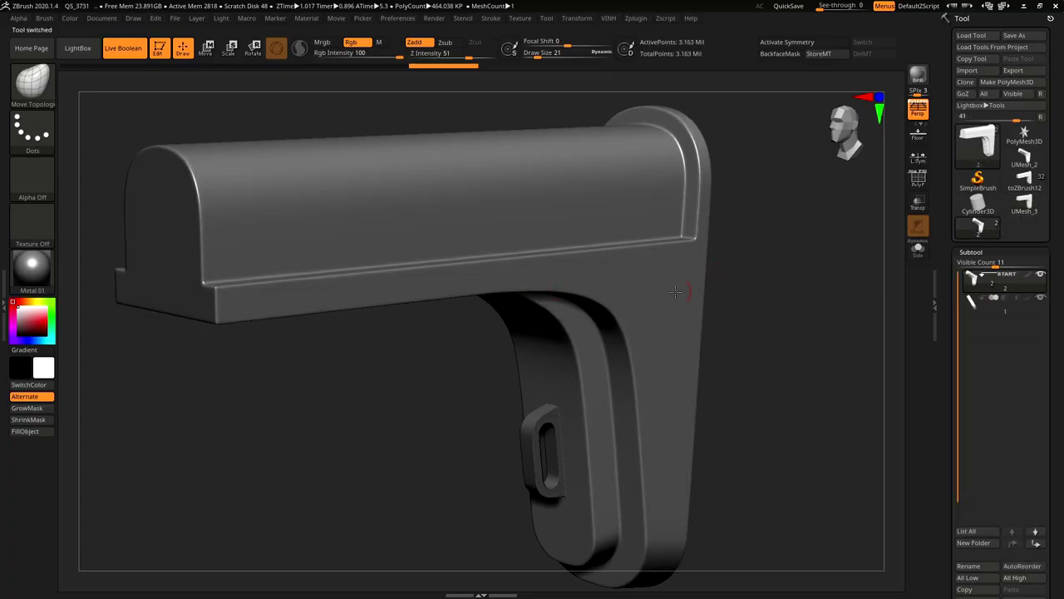
{"action": "left_click", "coordinate": [980, 314]}
{"action": "key", "text": "w"}
{"action": "key", "text": "ctrl+d"}
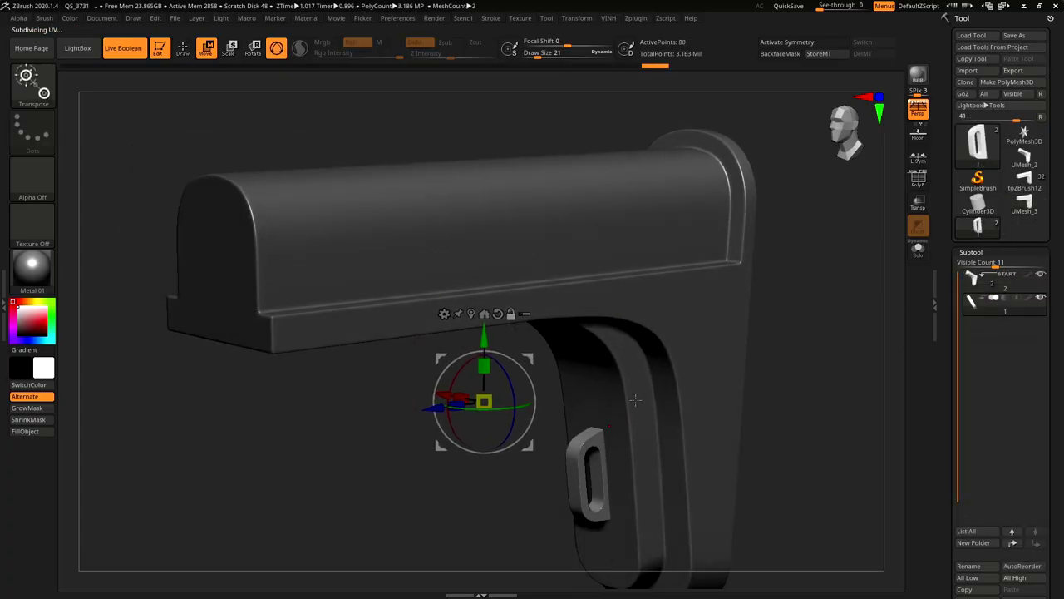
{"action": "left_click_drag", "start_coordinate": [742, 433], "coordinate": [703, 351], "text": "alt"}
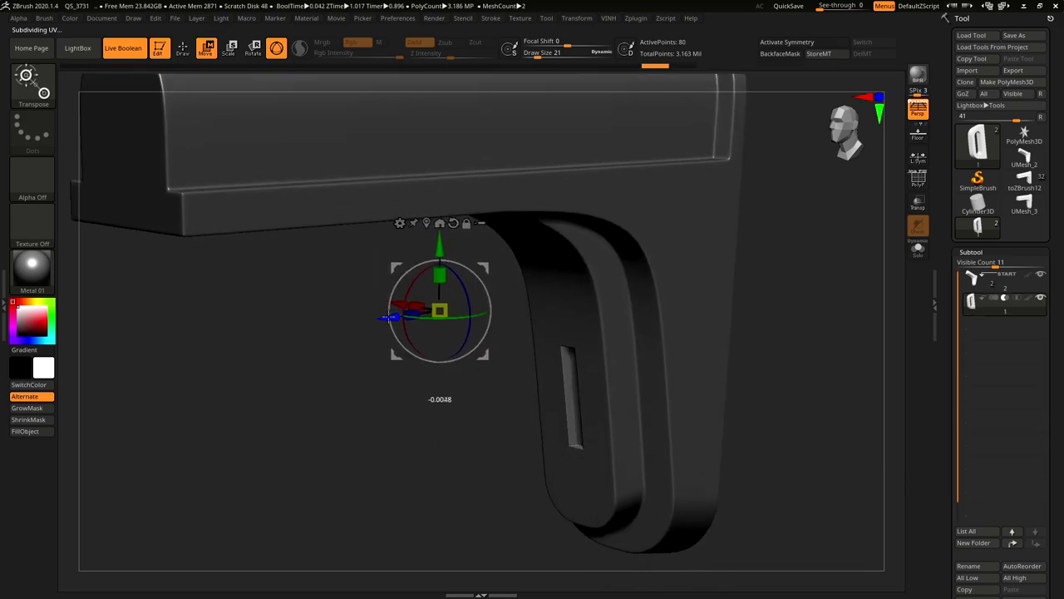
{"action": "mouse_move", "coordinate": [438, 261]}
{"action": "left_mouse_down"}
{"action": "mouse_move", "coordinate": [438, 223]}
{"action": "mouse_move", "coordinate": [438, 267]}
{"action": "mouse_move", "coordinate": [438, 251]}
{"action": "left_mouse_up"}
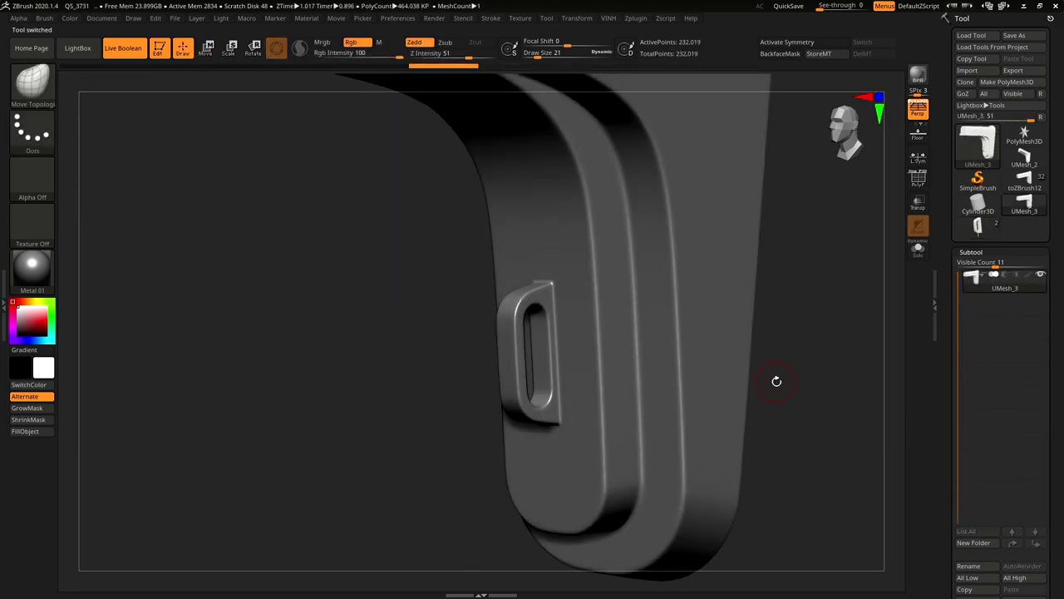
Inspect the merged UMesh_3 stock and the version with the slotted loop as a separate subtool.
{"action": "left_click_drag", "start_coordinate": [774, 380], "coordinate": [776, 360], "text": "alt"}
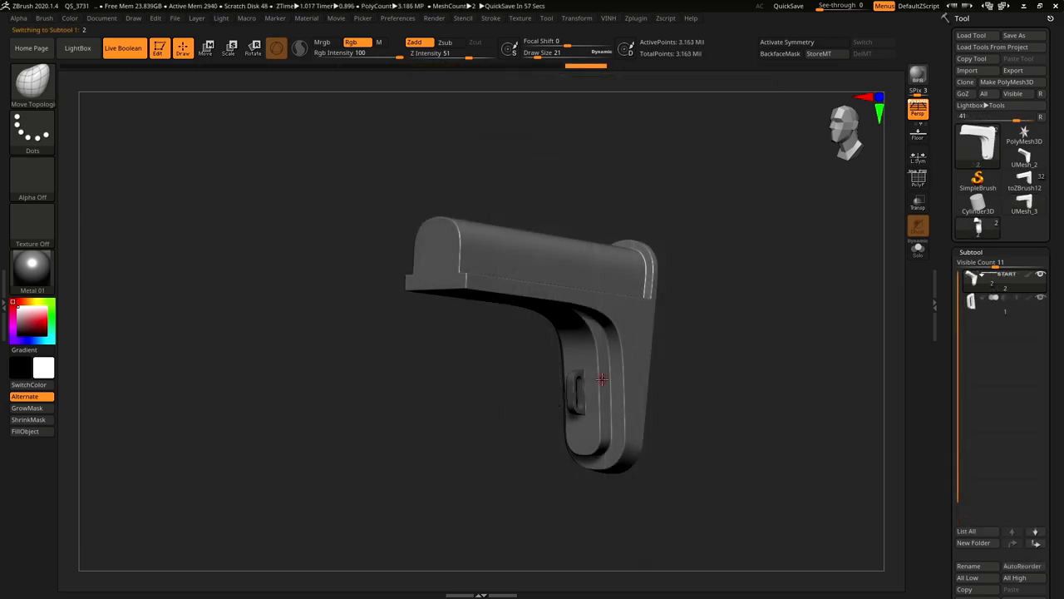
{"action": "left_click_drag", "start_coordinate": [837, 318], "coordinate": [818, 328]}
{"action": "left_click_drag", "start_coordinate": [736, 317], "coordinate": [755, 365], "text": "alt"}
{"action": "mouse_move", "coordinate": [1016, 309]}
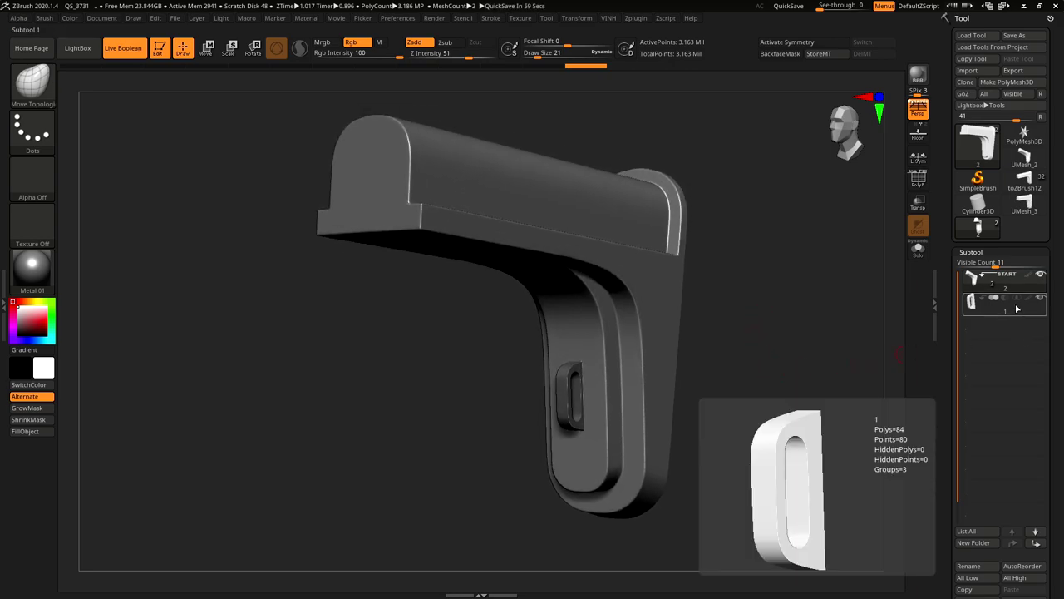
{"action": "left_click_drag", "start_coordinate": [831, 376], "coordinate": [714, 376]}
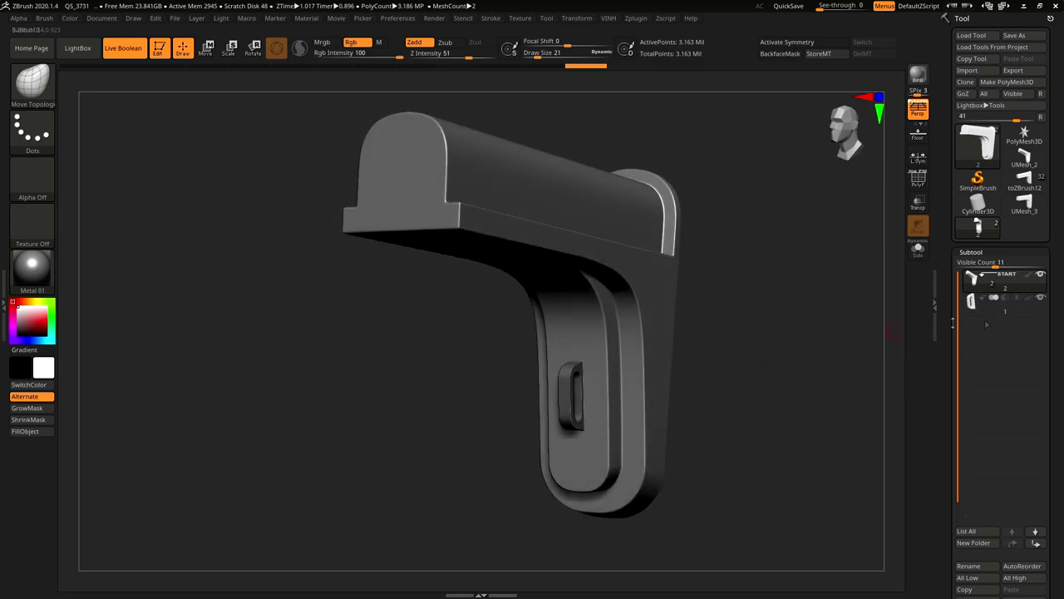
Select the slotted loop subtool and move it slightly down along the stock's leg.
{"action": "mouse_move", "coordinate": [1020, 313]}
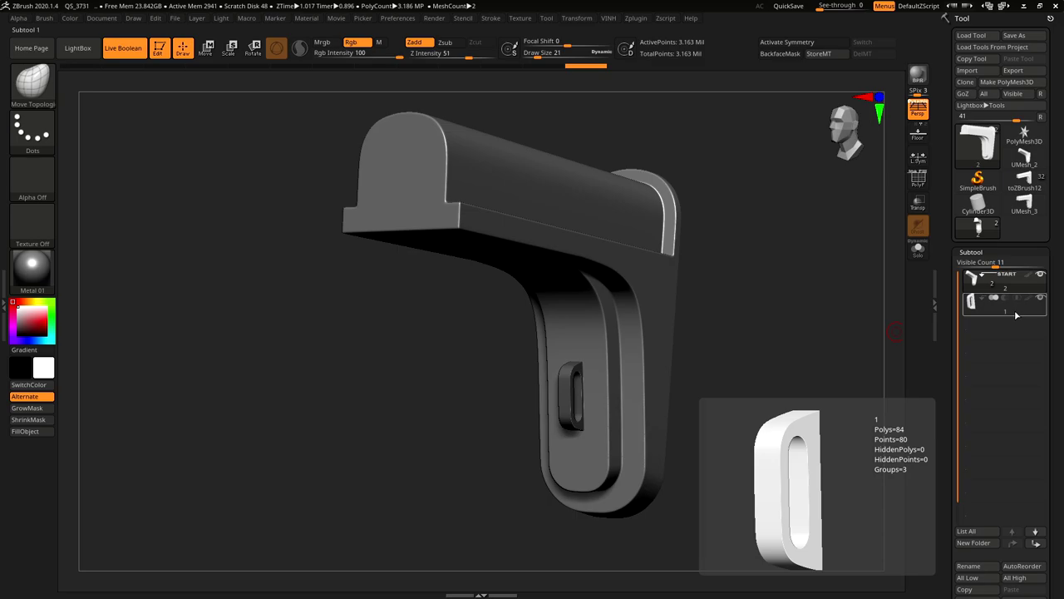
{"action": "left_click", "coordinate": [1021, 313]}
{"action": "left_click_drag", "start_coordinate": [657, 394], "coordinate": [750, 397]}
{"action": "key", "text": "w"}
{"action": "left_click_drag", "start_coordinate": [501, 254], "coordinate": [501, 266]}
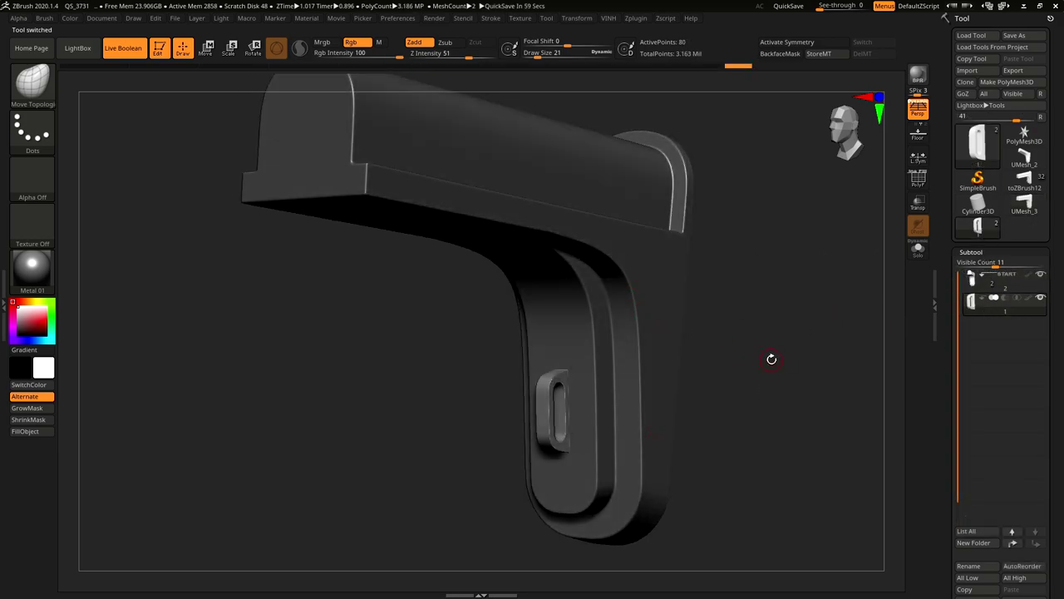
{"action": "left_click_drag", "start_coordinate": [772, 358], "coordinate": [709, 329]}
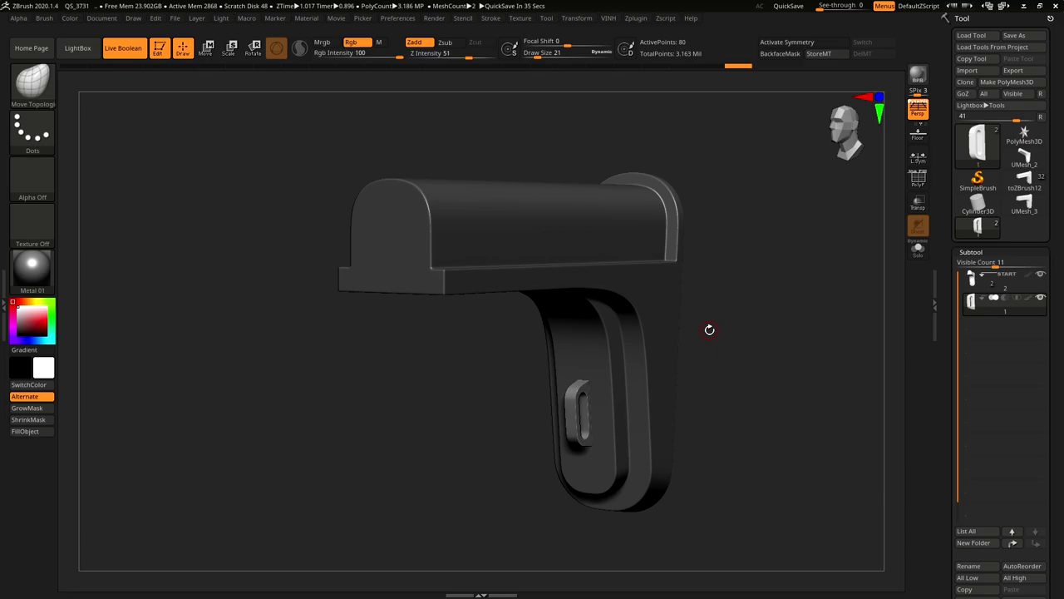
Open the toZBrush12 tool and view the complete gun model from several angles.
{"action": "left_click", "coordinate": [1027, 179]}
{"action": "left_click_drag", "start_coordinate": [743, 281], "coordinate": [615, 581]}
{"action": "key", "text": "f"}
{"action": "right_click_drag", "start_coordinate": [681, 237], "coordinate": [622, 225], "text": "alt"}
{"action": "right_click_drag", "start_coordinate": [601, 282], "coordinate": [538, 317]}
{"action": "left_click_drag", "start_coordinate": [538, 316], "coordinate": [616, 267], "text": "alt"}
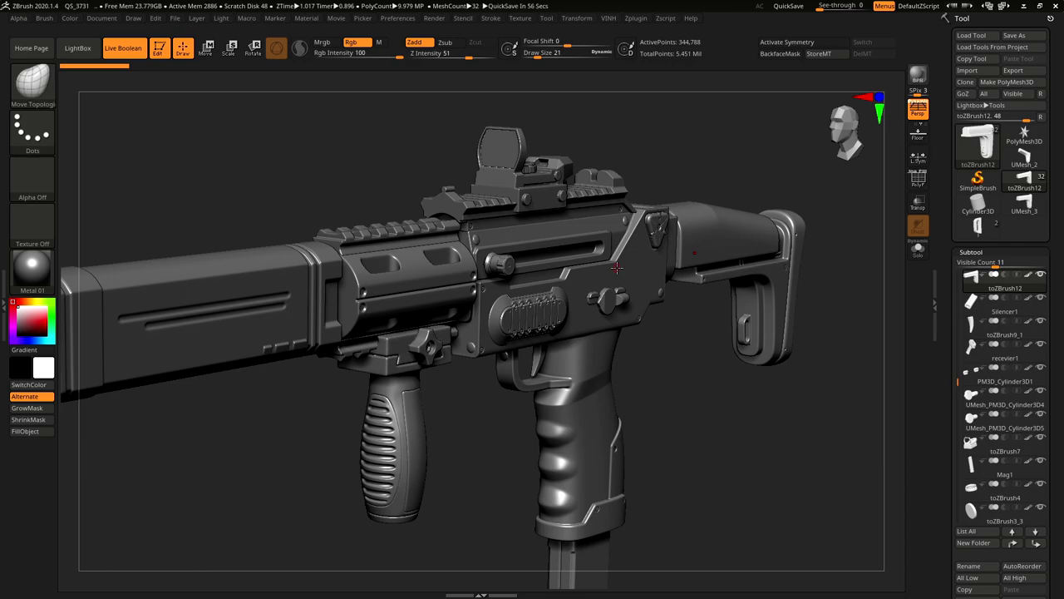
{"action": "left_click_drag", "start_coordinate": [735, 366], "coordinate": [748, 418]}
{"action": "right_click_drag", "start_coordinate": [748, 418], "coordinate": [731, 385]}
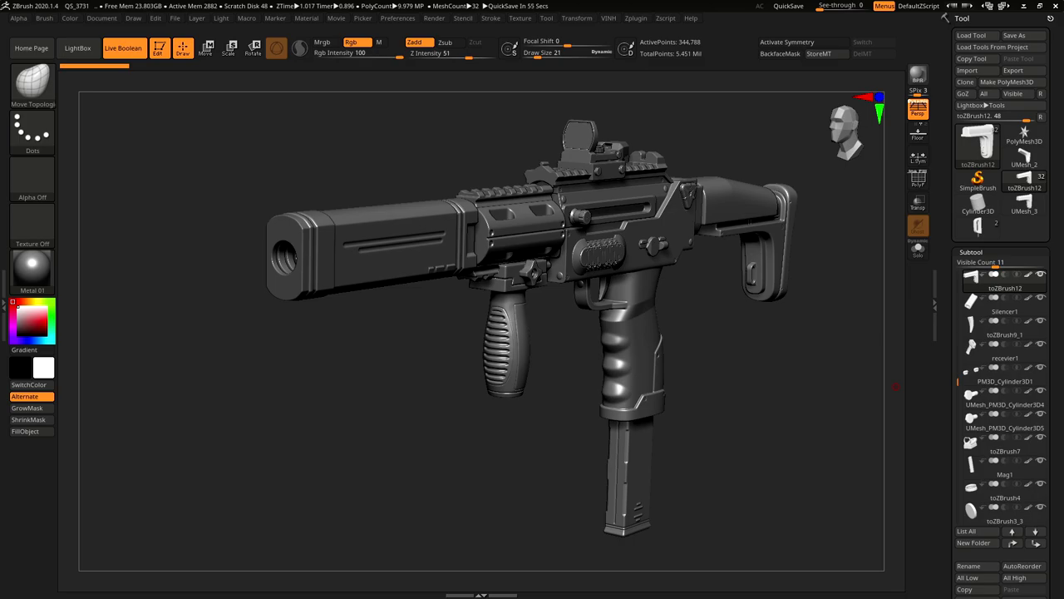
{"action": "right_click_drag", "start_coordinate": [898, 383], "coordinate": [898, 582]}
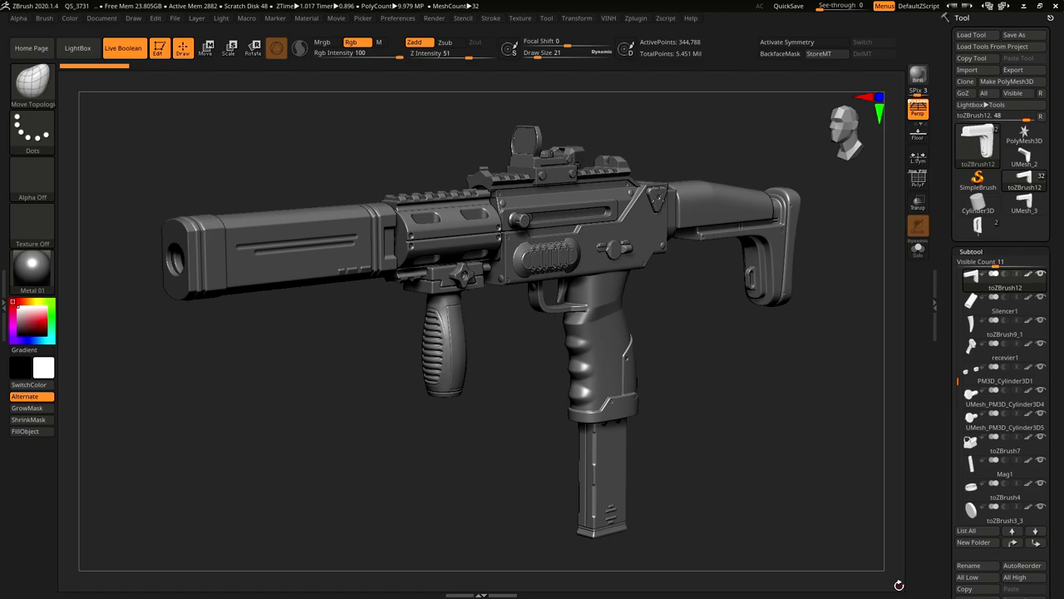